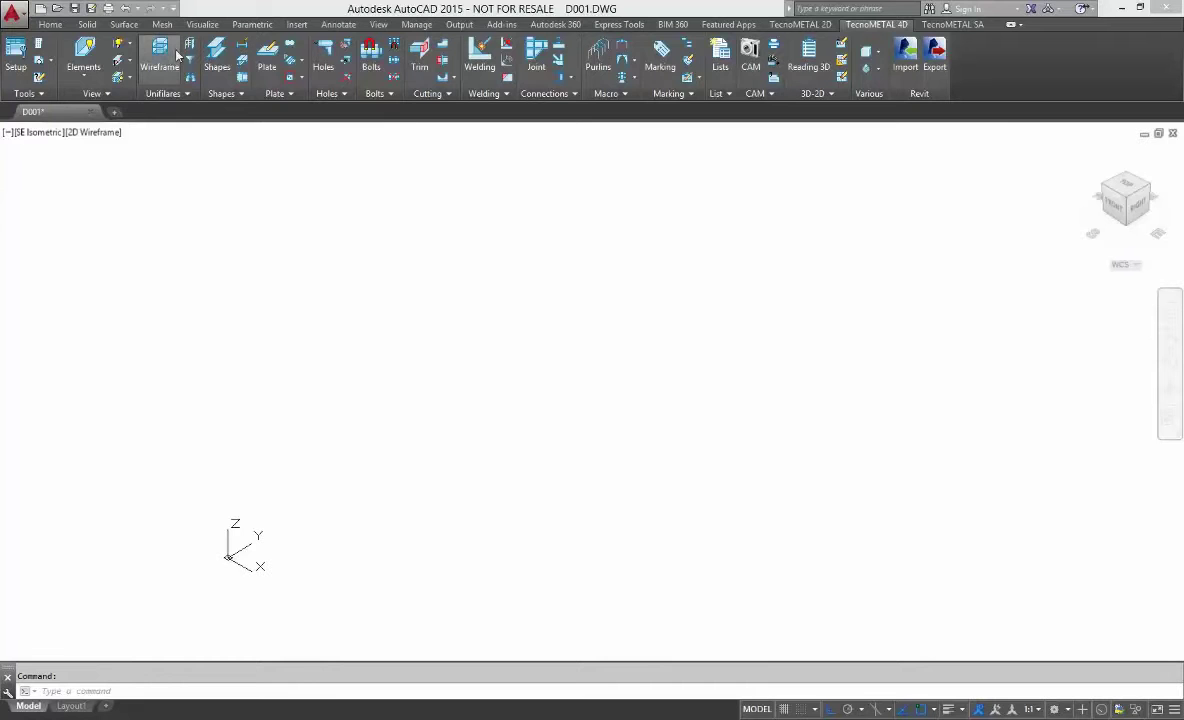
# Create a rectangular wireframe with spacings 2*6000 and 3*5000, heights 2*4000, and axis labels A B C and 1 2 3 4
pyautogui.click(160, 58)
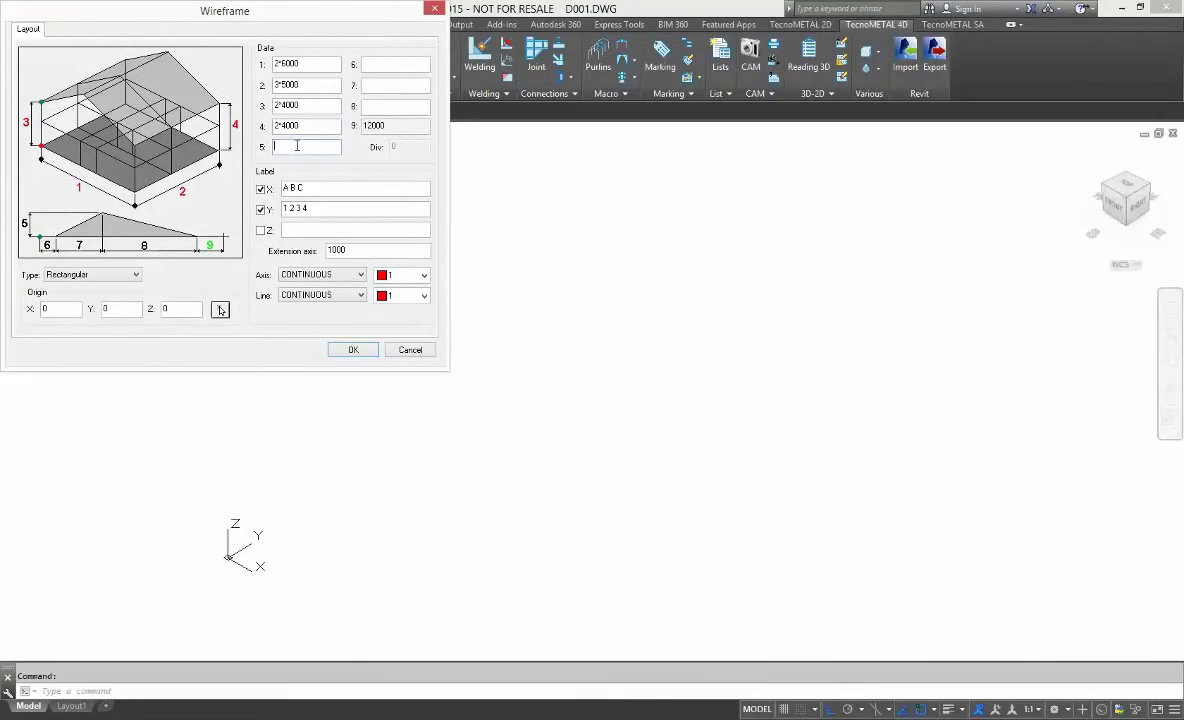
pyautogui.click(353, 350)
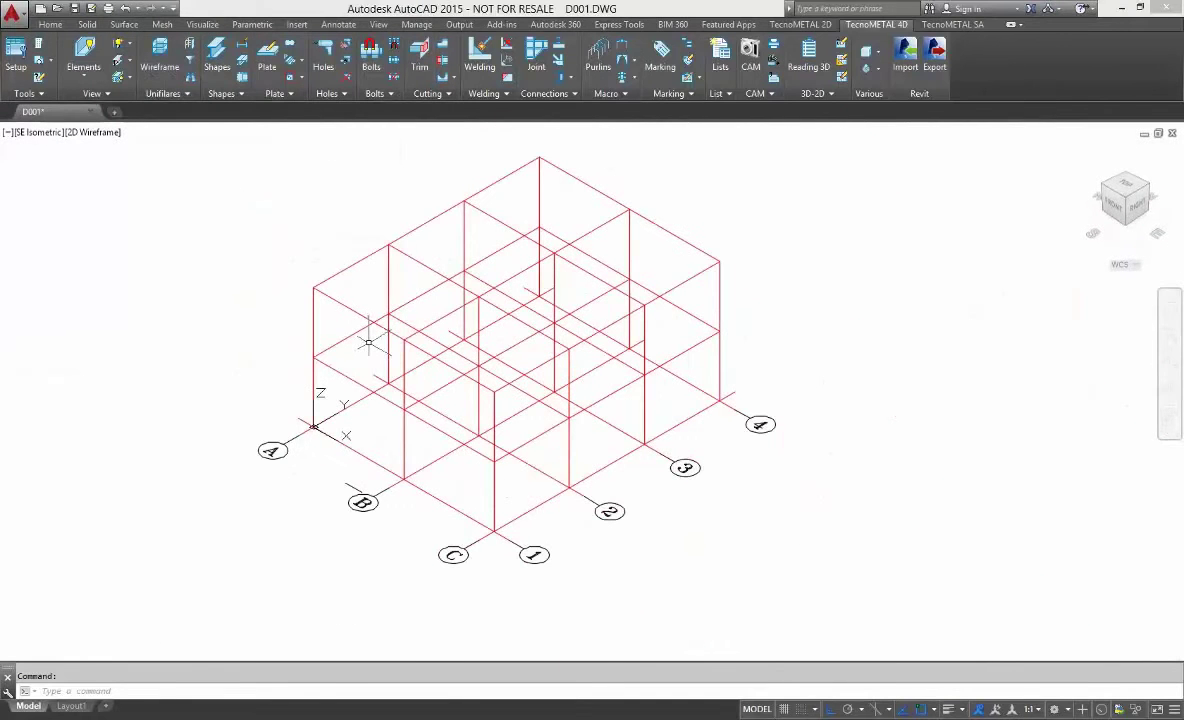
# Insert HEA240 columns in S235JR, rotated 90°, with Shaft insertion on Shaft 1, at axis 1's intersections with A, B and C
pyautogui.click(214, 59)
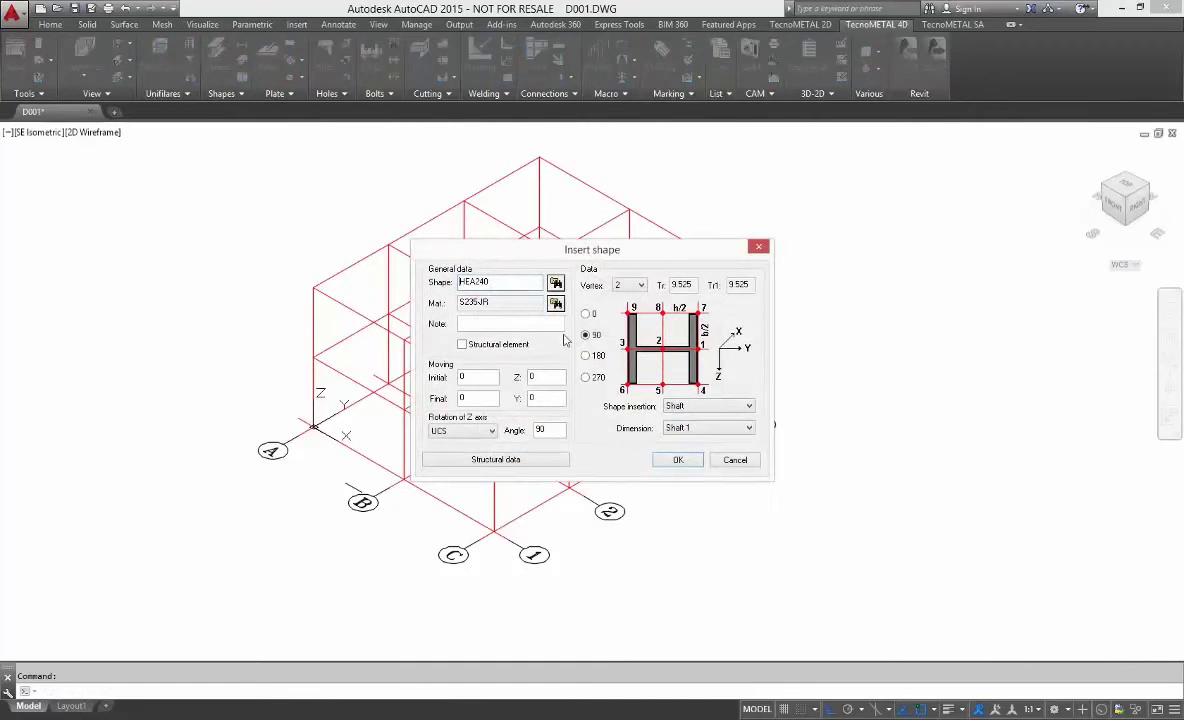
pyautogui.click(586, 315)
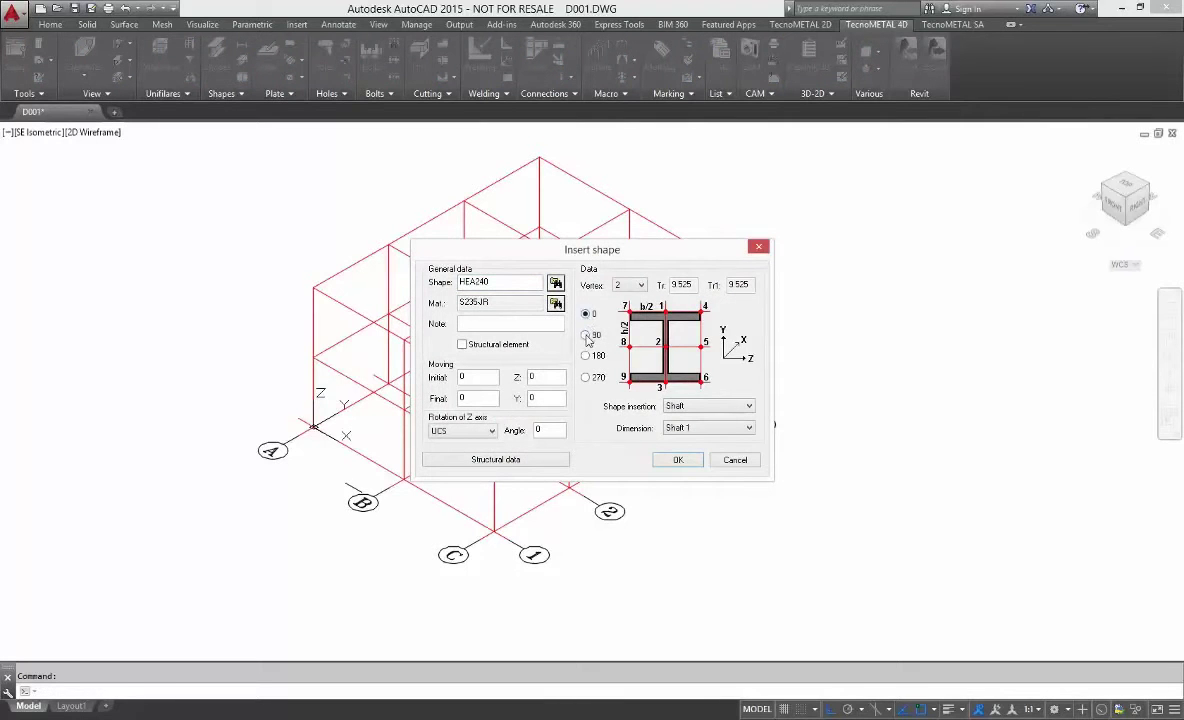
pyautogui.click(586, 335)
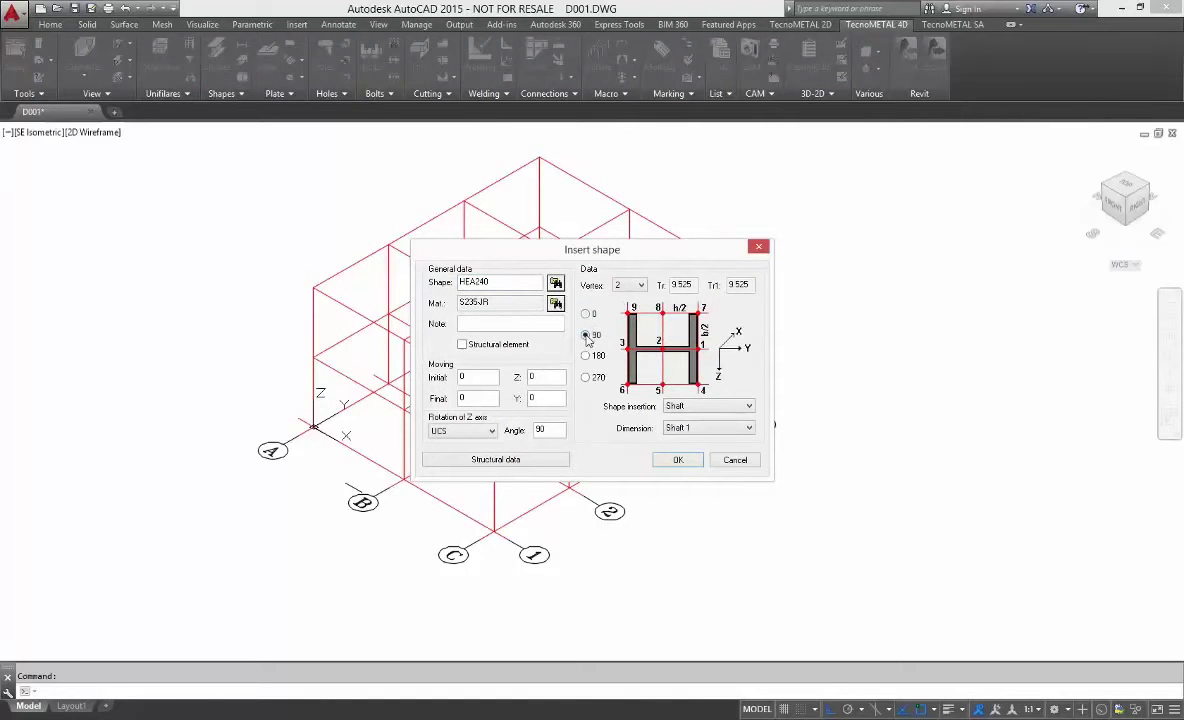
pyautogui.click(676, 460)
pyautogui.click(309, 276)
pyautogui.click(450, 357)
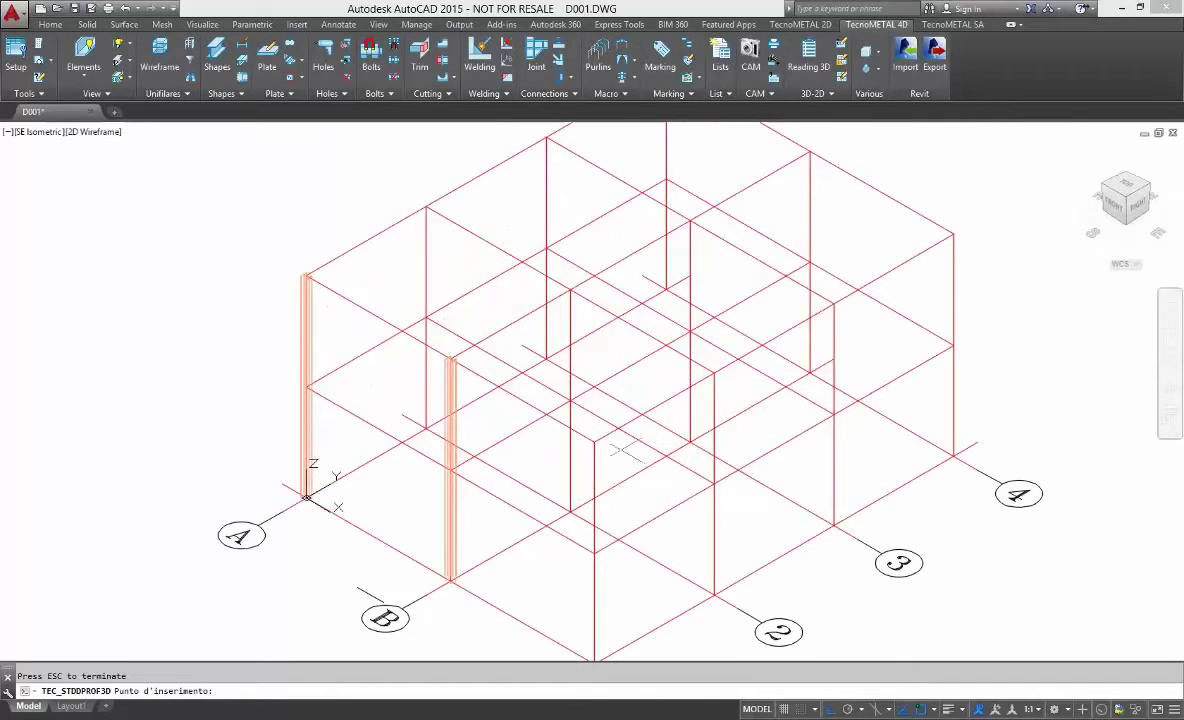
pyautogui.click(594, 440)
# Insert the same HEA240 columns at the intersections of axes 2 and 3 with axes A, B and C
pyautogui.click(714, 372)
pyautogui.click(570, 290)
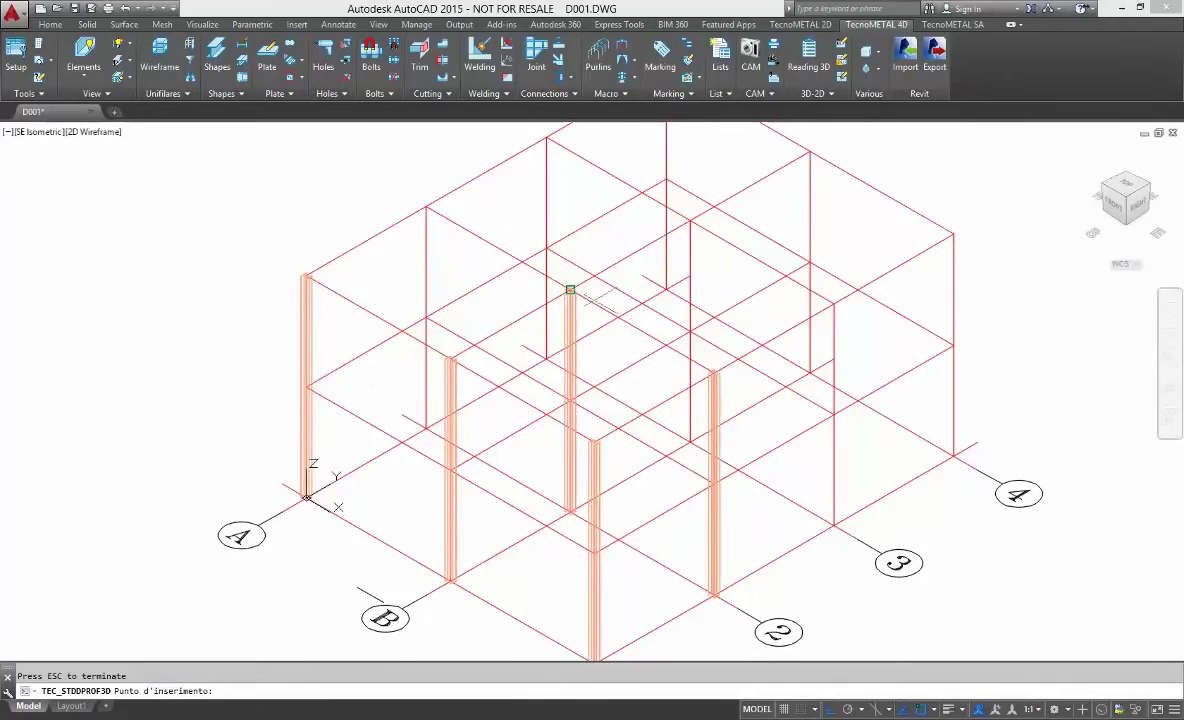
pyautogui.click(426, 207)
pyautogui.click(546, 137)
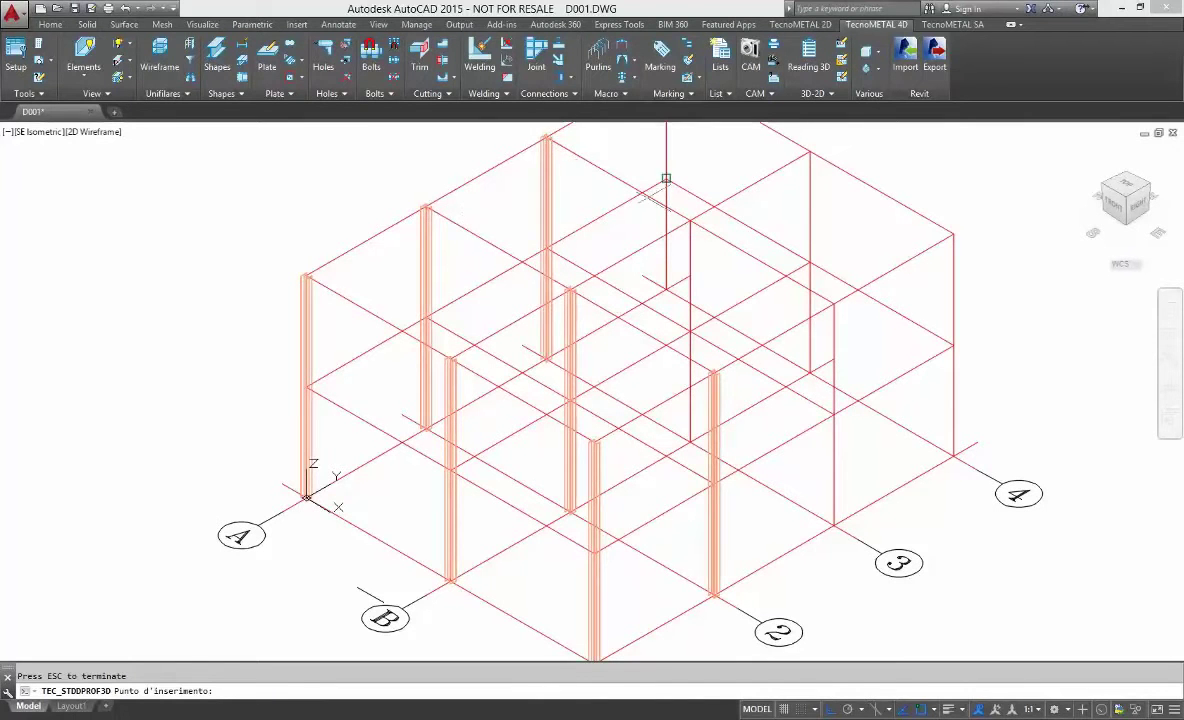
pyautogui.click(690, 219)
pyautogui.click(834, 302)
# Insert the HEA240 columns at axis 4's intersections with C, B and A, and finish the insertion
pyautogui.click(954, 234)
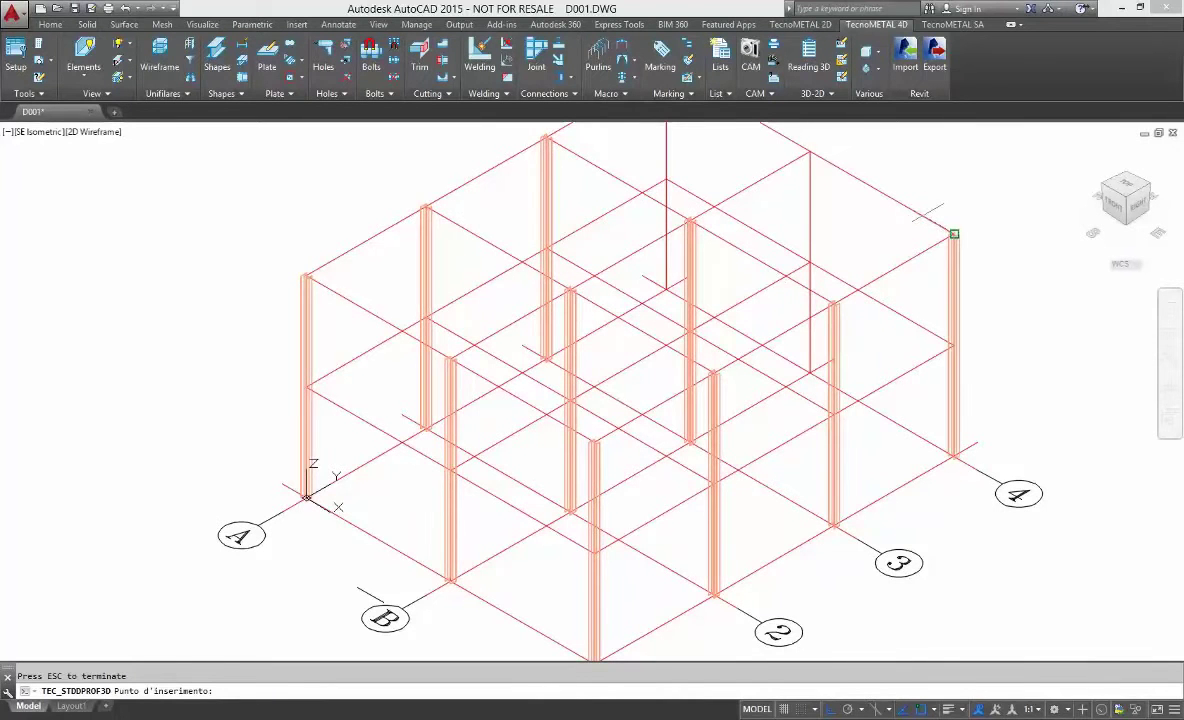
pyautogui.click(811, 151)
pyautogui.scroll(-2, 811, 151)
pyautogui.click(716, 147)
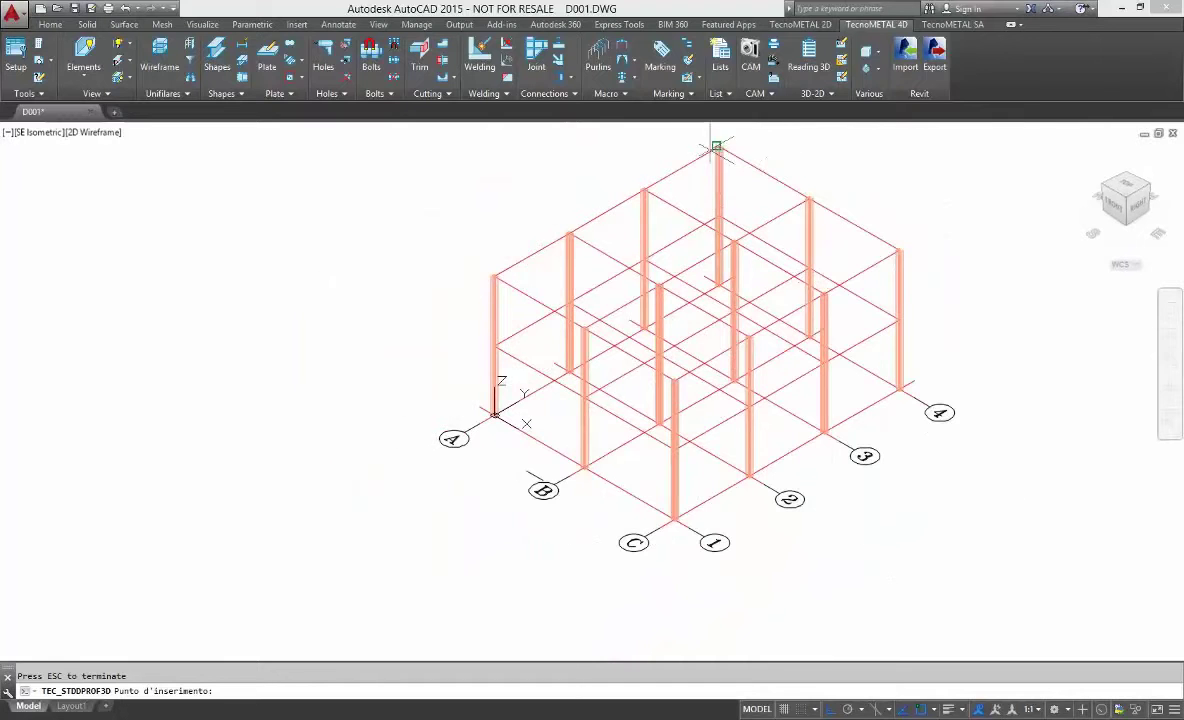
pyautogui.press('Escape')
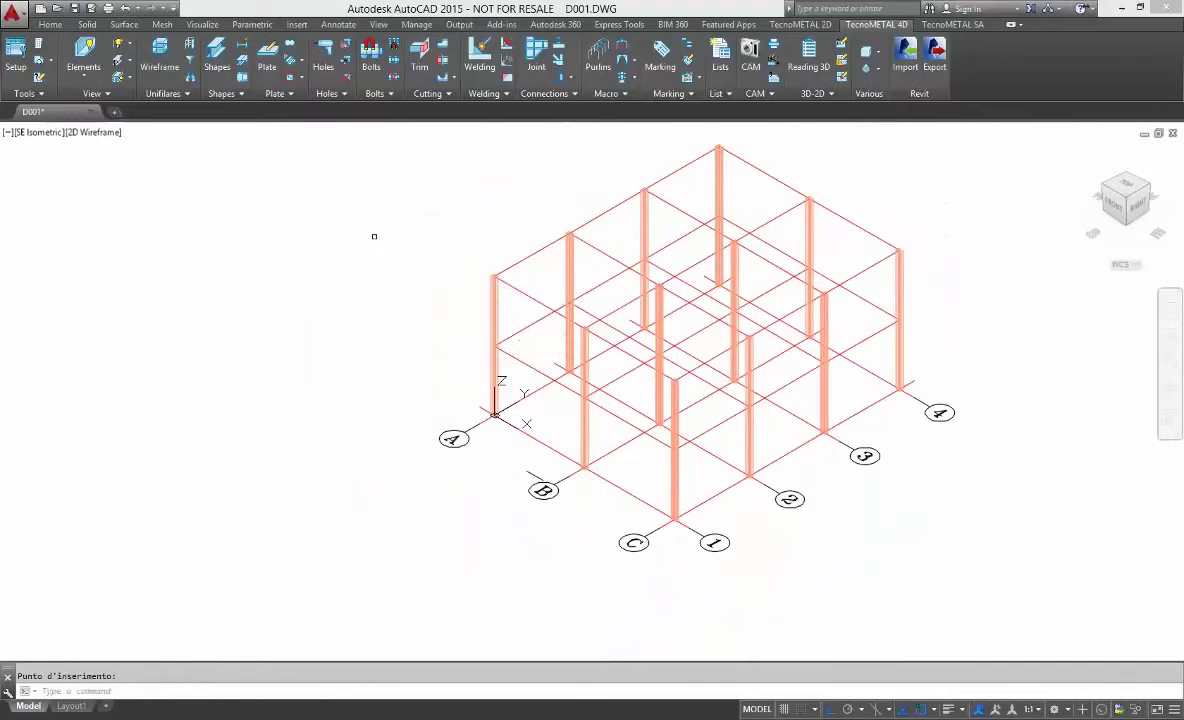
# Set up a new shape insertion for an IPE300 with rotation 0, vertex 1, Level insertion and dimension Level 1
pyautogui.rightClick(376, 238)
pyautogui.click(407, 247)
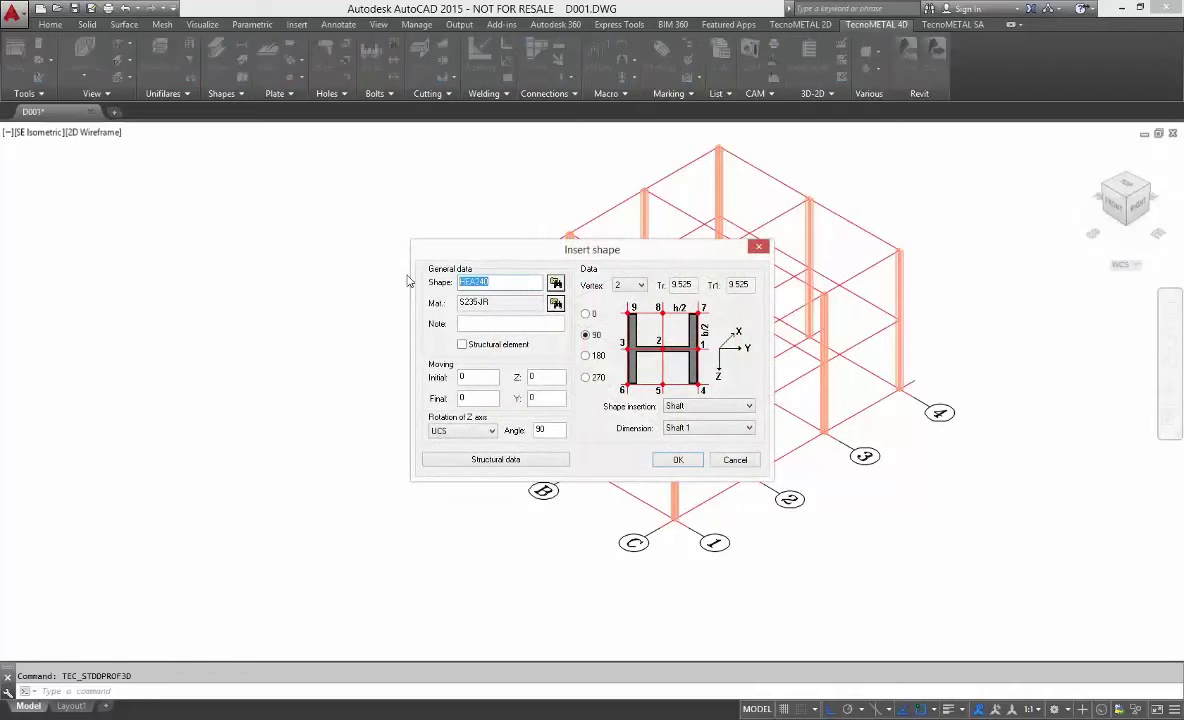
pyautogui.write('IPE300')
pyautogui.click(586, 315)
pyautogui.click(640, 287)
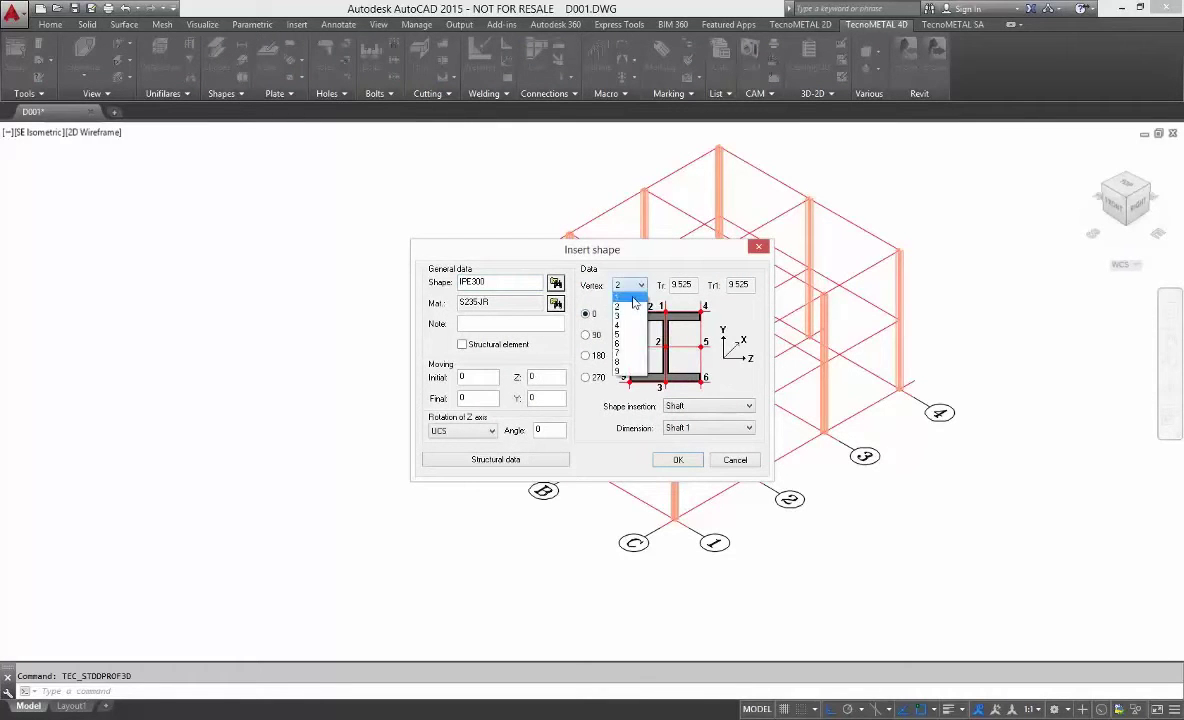
pyautogui.click(631, 299)
pyautogui.click(749, 406)
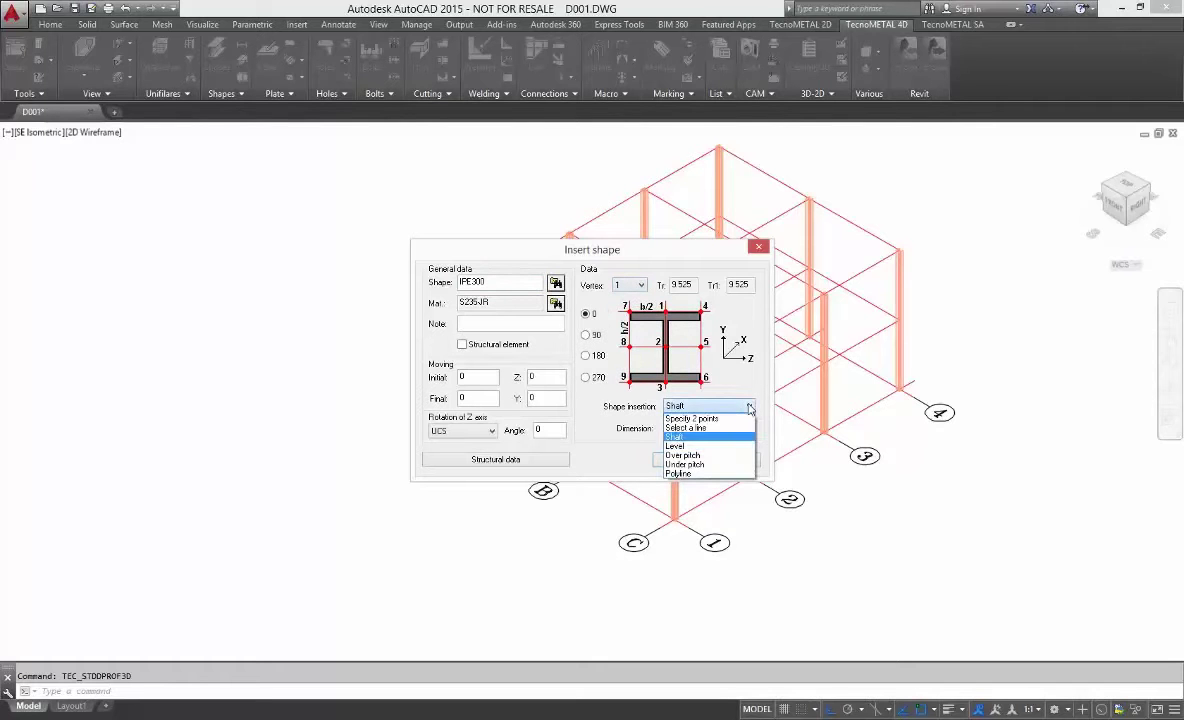
pyautogui.click(710, 446)
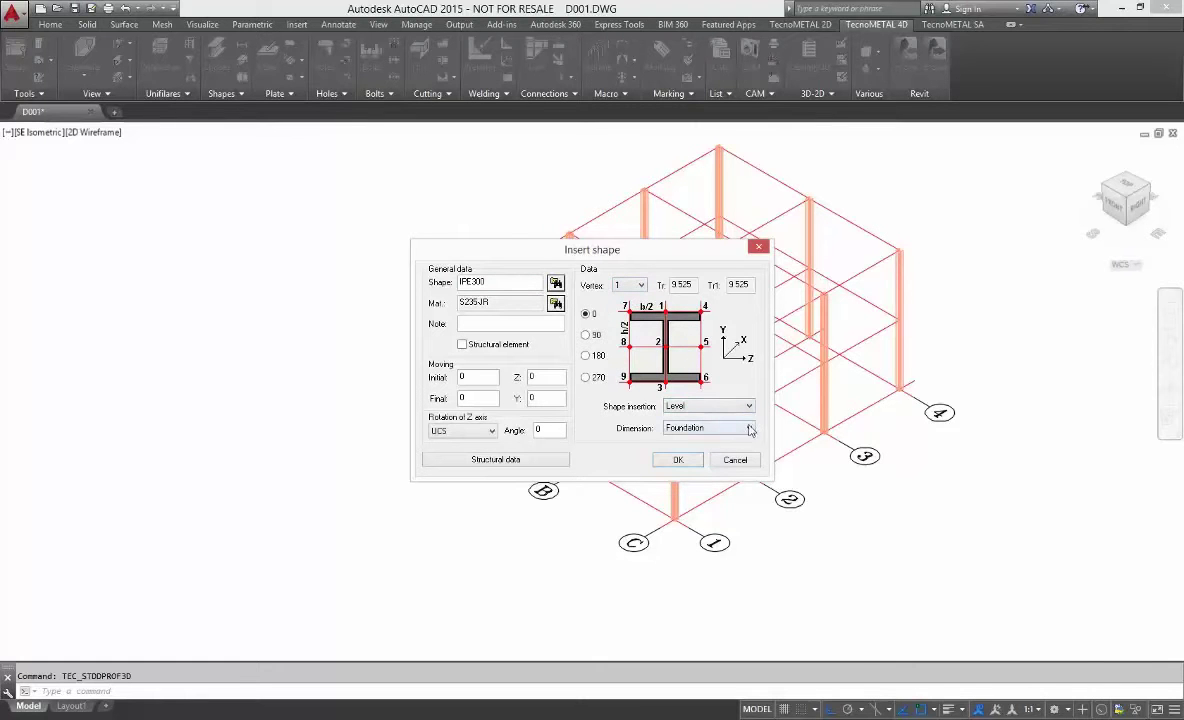
pyautogui.click(750, 430)
pyautogui.click(709, 453)
pyautogui.click(690, 465)
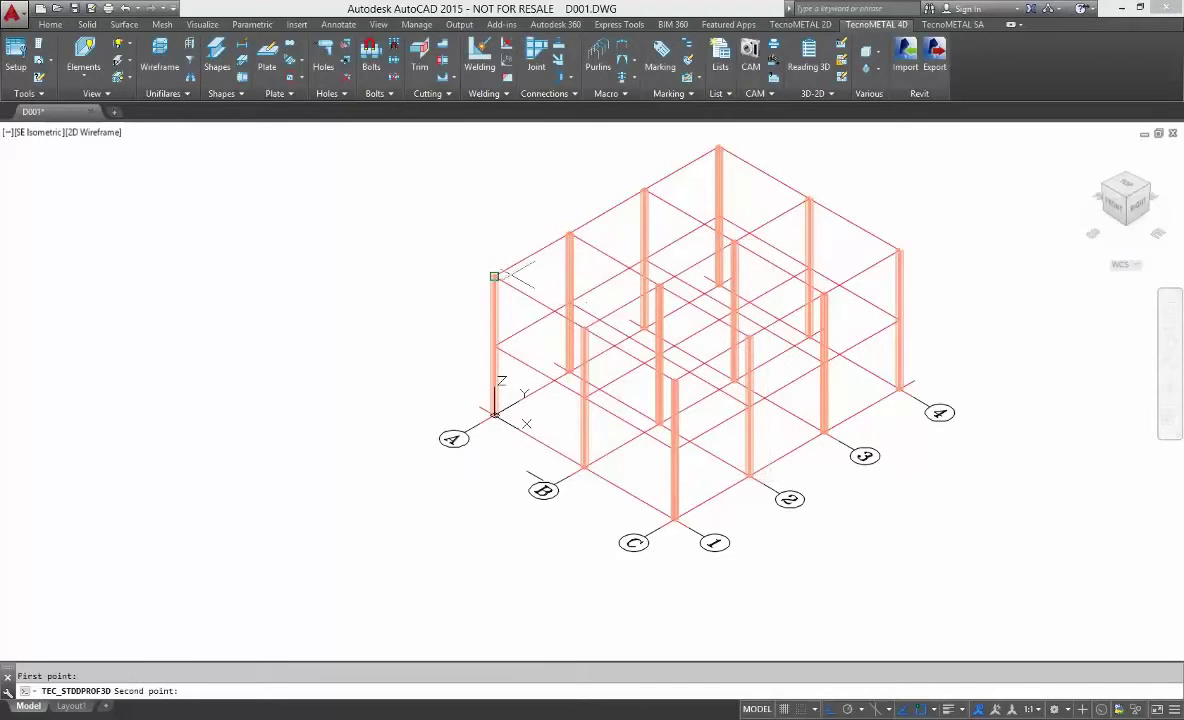
# Place IPE300 beams at Level 1 along axes 1 and 2, spanning from A to B and from B to C
pyautogui.click(580, 327)
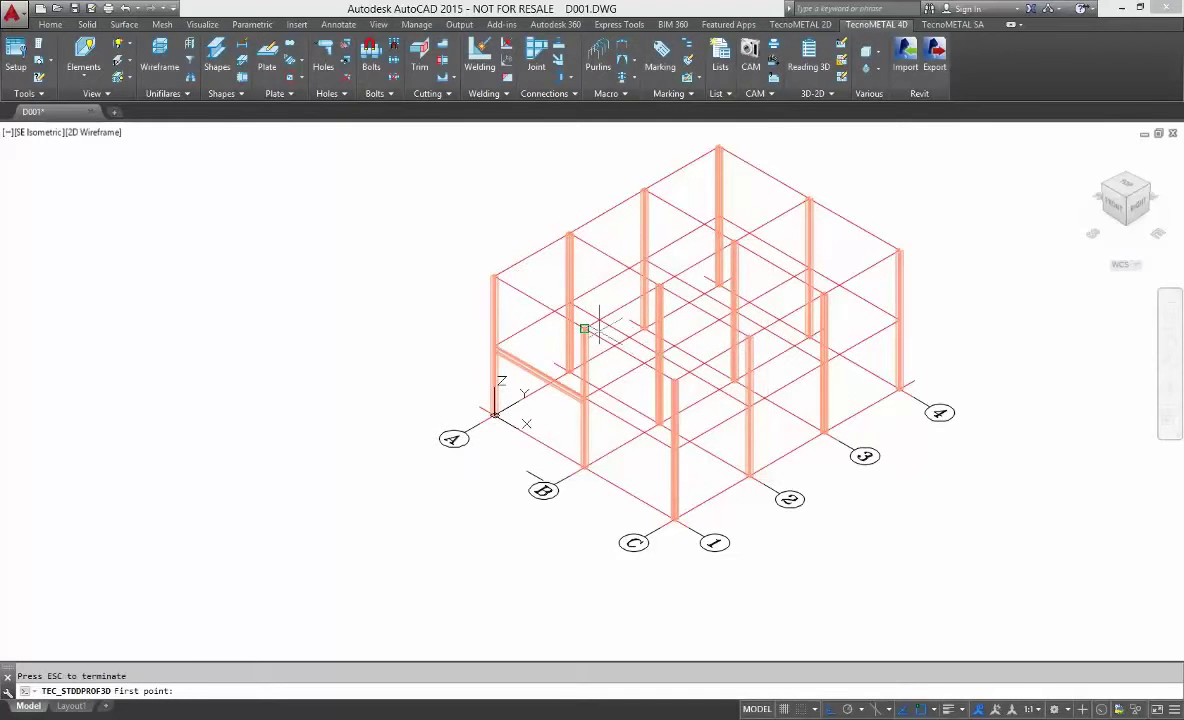
pyautogui.click(610, 335)
pyautogui.click(629, 320)
pyautogui.click(570, 234)
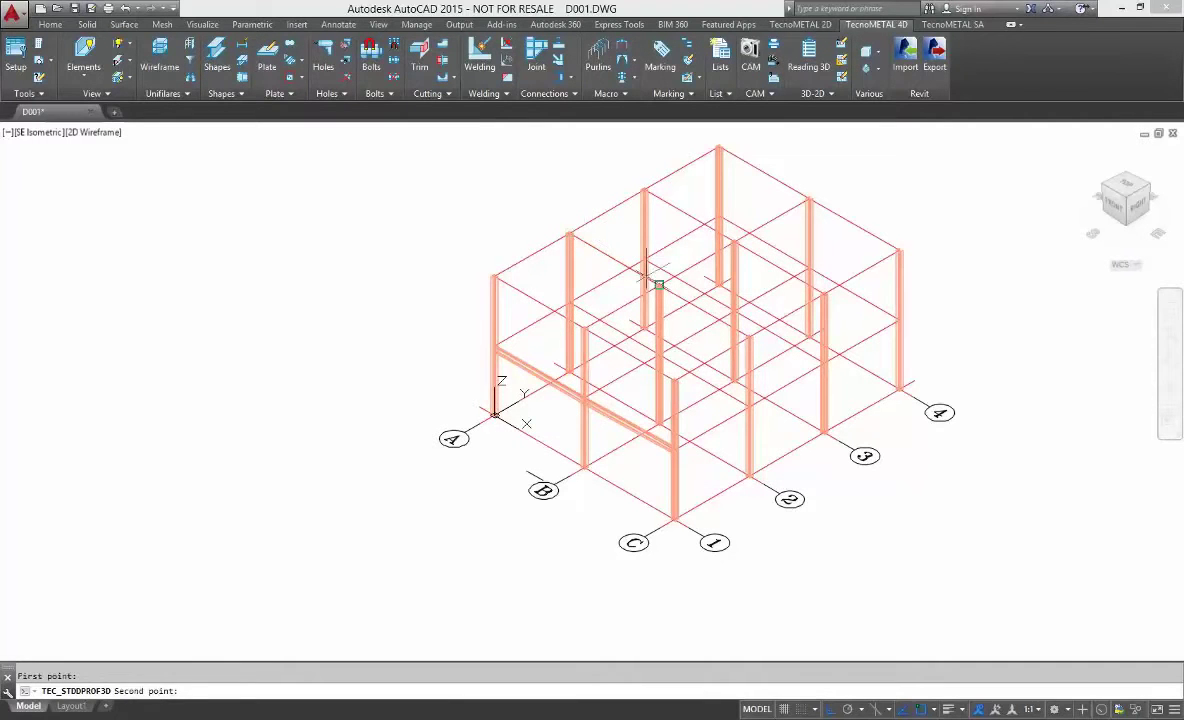
pyautogui.click(657, 284)
pyautogui.click(659, 284)
pyautogui.click(697, 307)
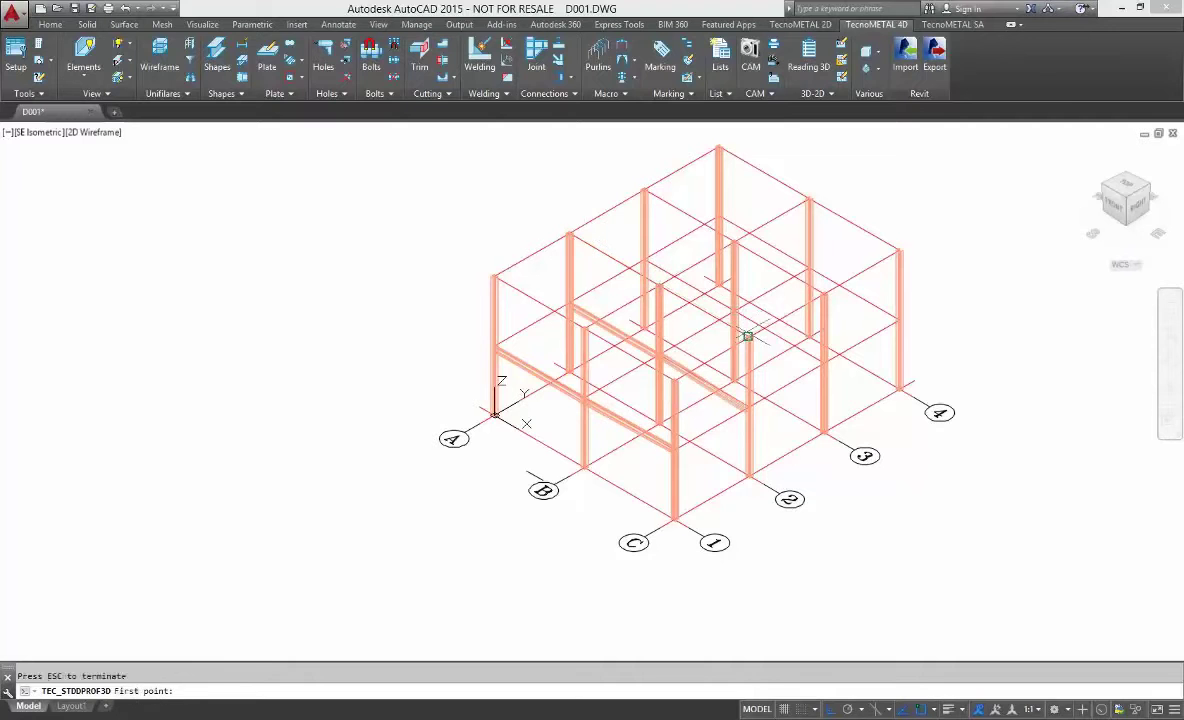
# Place IPE300 beams at Level 1 along axes 3 and 4, spanning A to B and B to C, and finish the insertion
pyautogui.click(641, 188)
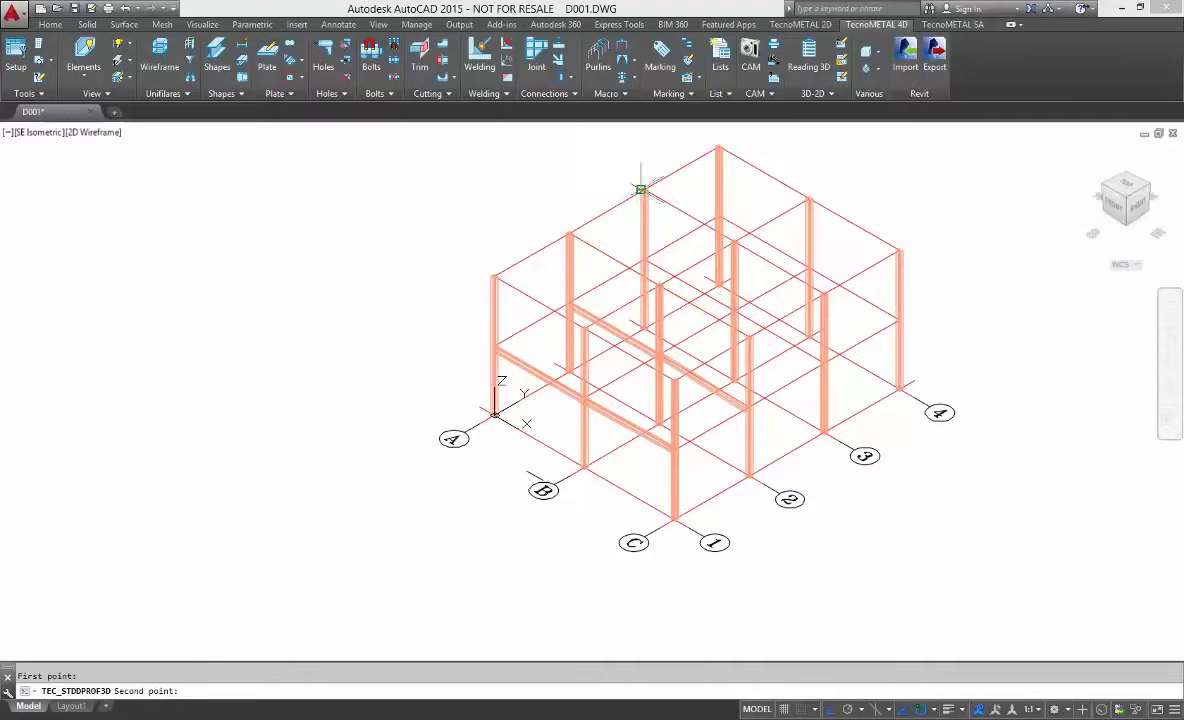
pyautogui.click(734, 242)
pyautogui.click(735, 243)
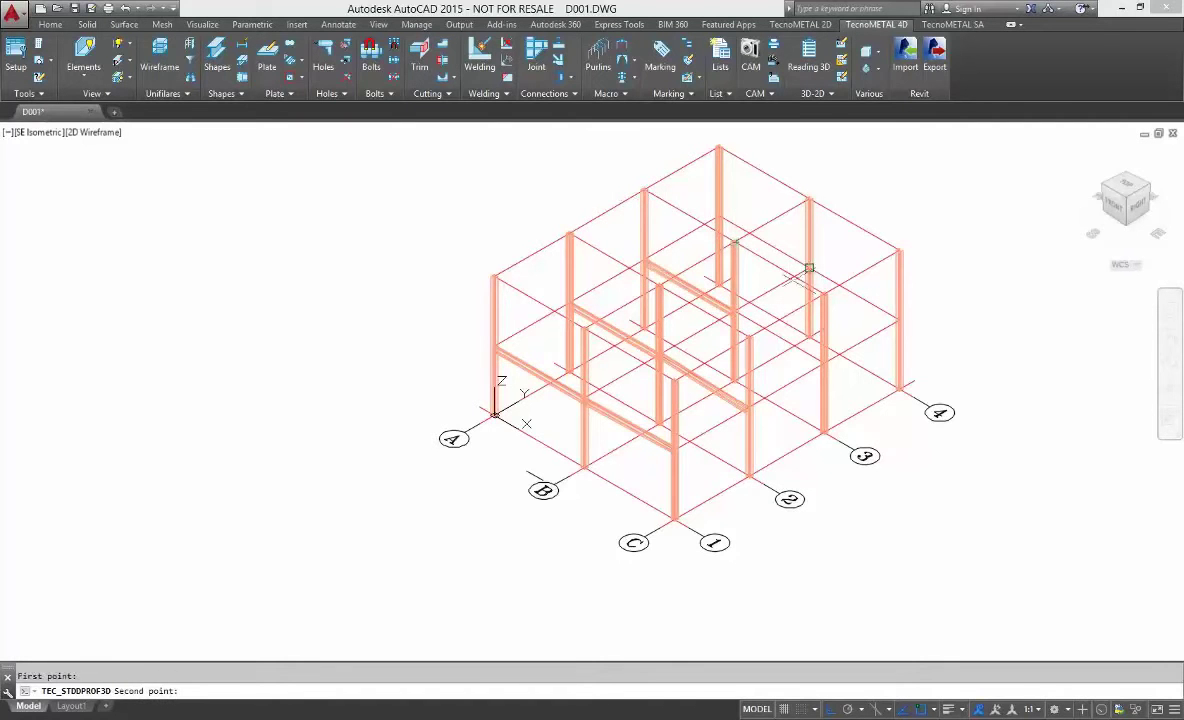
pyautogui.click(821, 293)
pyautogui.click(718, 149)
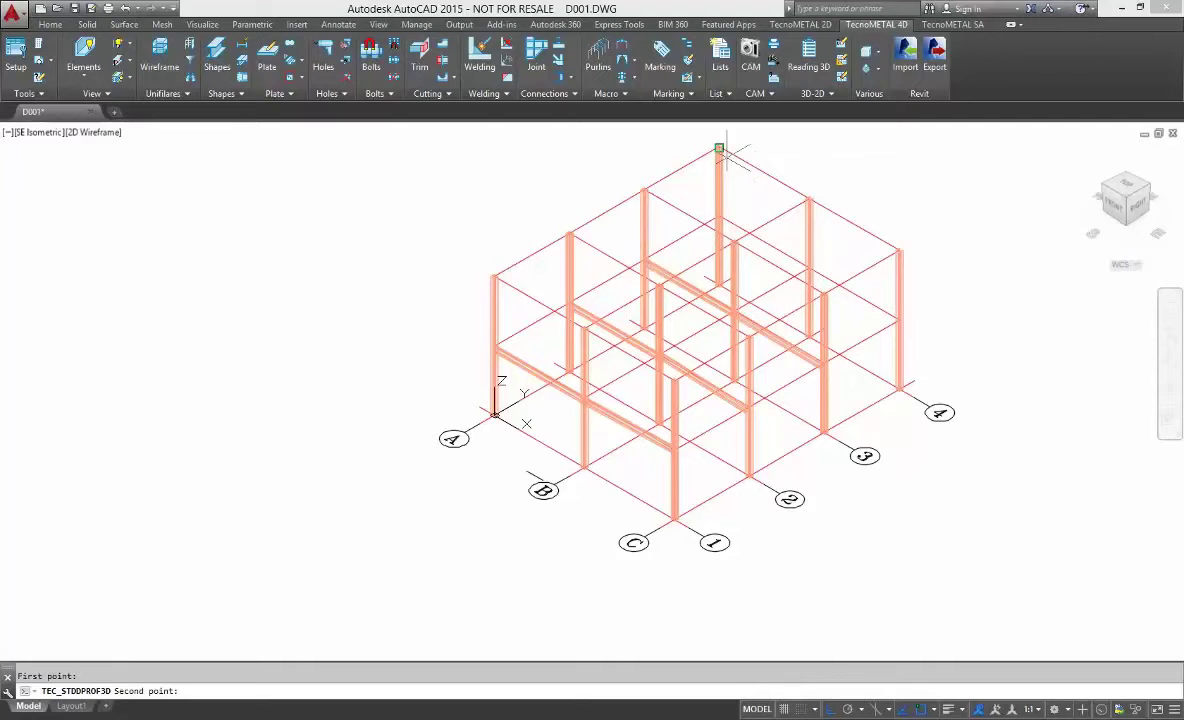
pyautogui.click(808, 197)
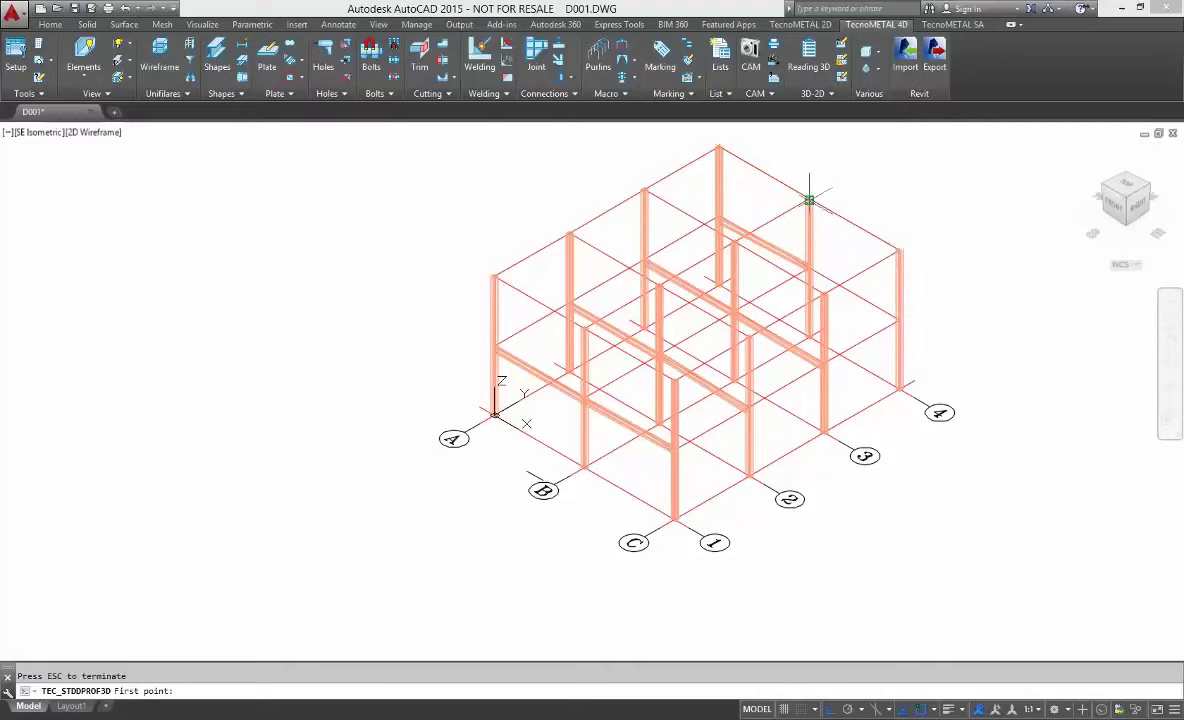
pyautogui.click(808, 197)
pyautogui.click(899, 247)
pyautogui.press('Return')
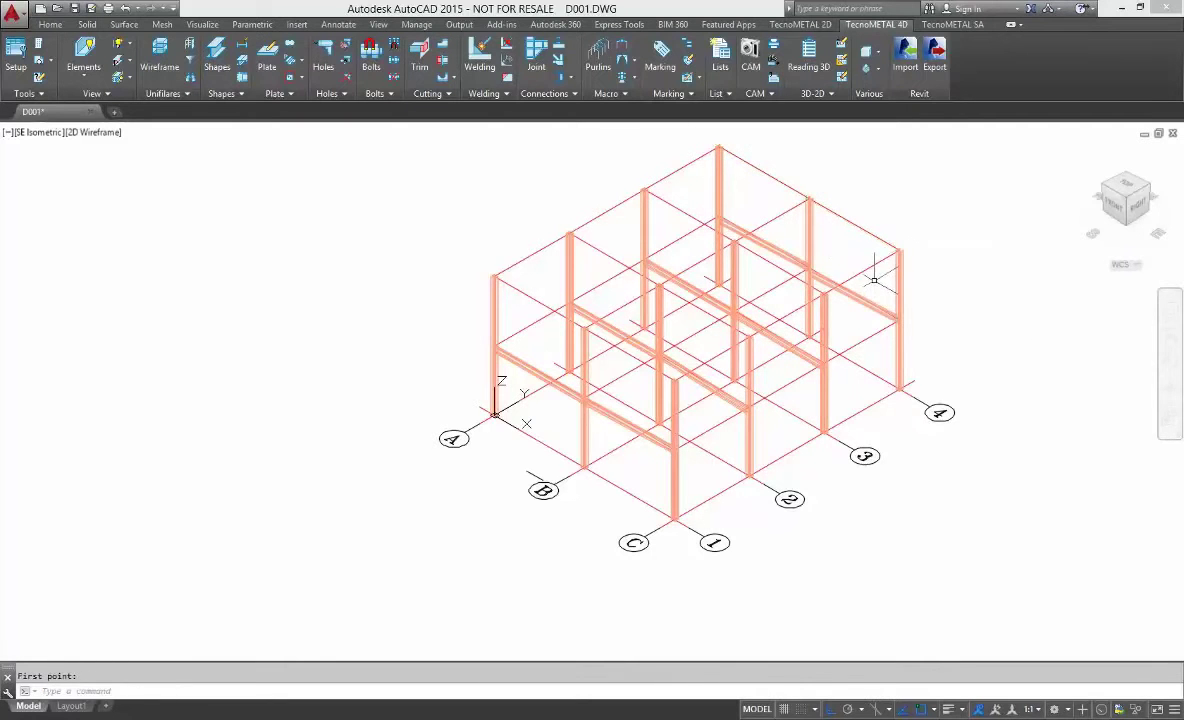
# Insert an IPE200 beam at Level 1 along axis A between axes 1 and 2
pyautogui.rightClick(830, 246)
pyautogui.click(864, 256)
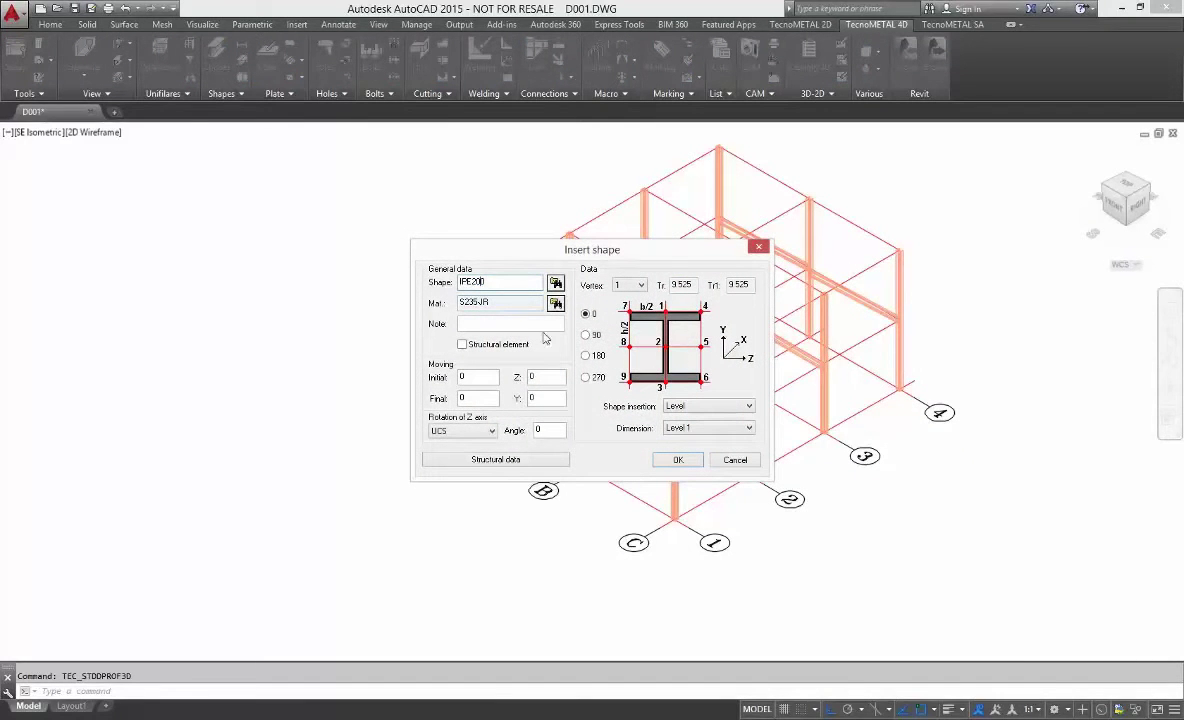
pyautogui.click(678, 460)
pyautogui.click(492, 339)
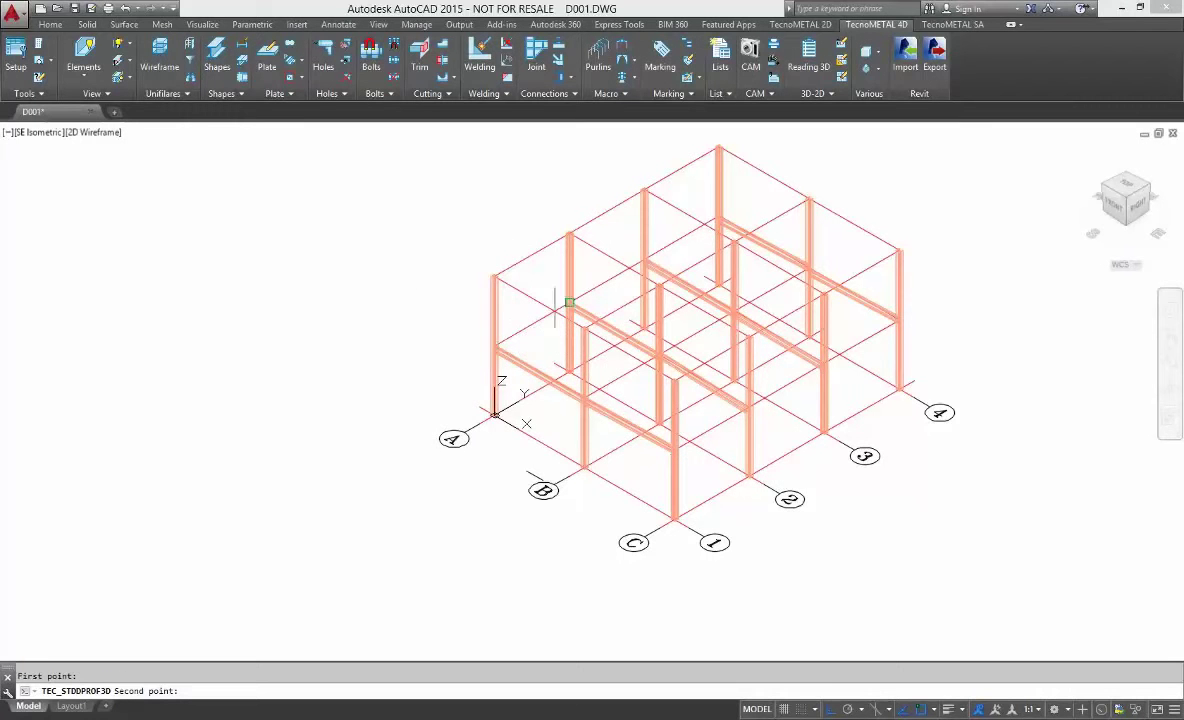
pyautogui.click(568, 303)
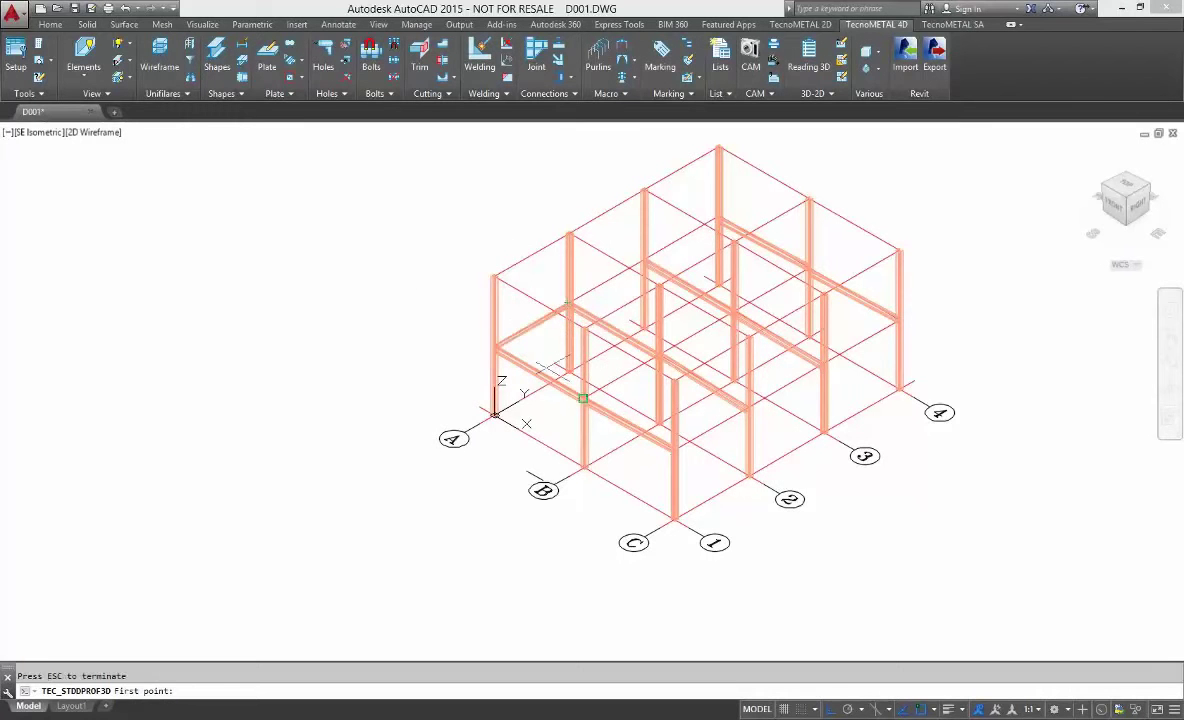
pyautogui.press('Escape')
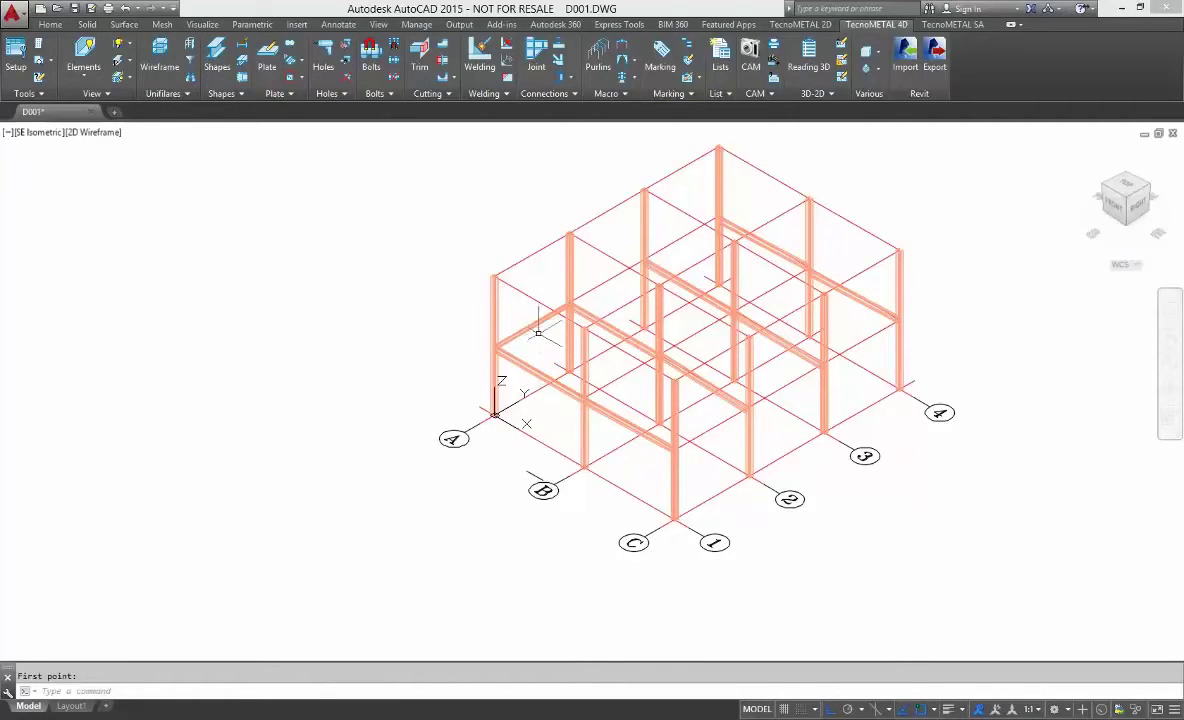
pyautogui.press('Escape')
# Copy the IPE200 beam from the A1 column top to the remaining bays along axes A, B and C
pyautogui.click(540, 320)
pyautogui.rightClick(543, 332)
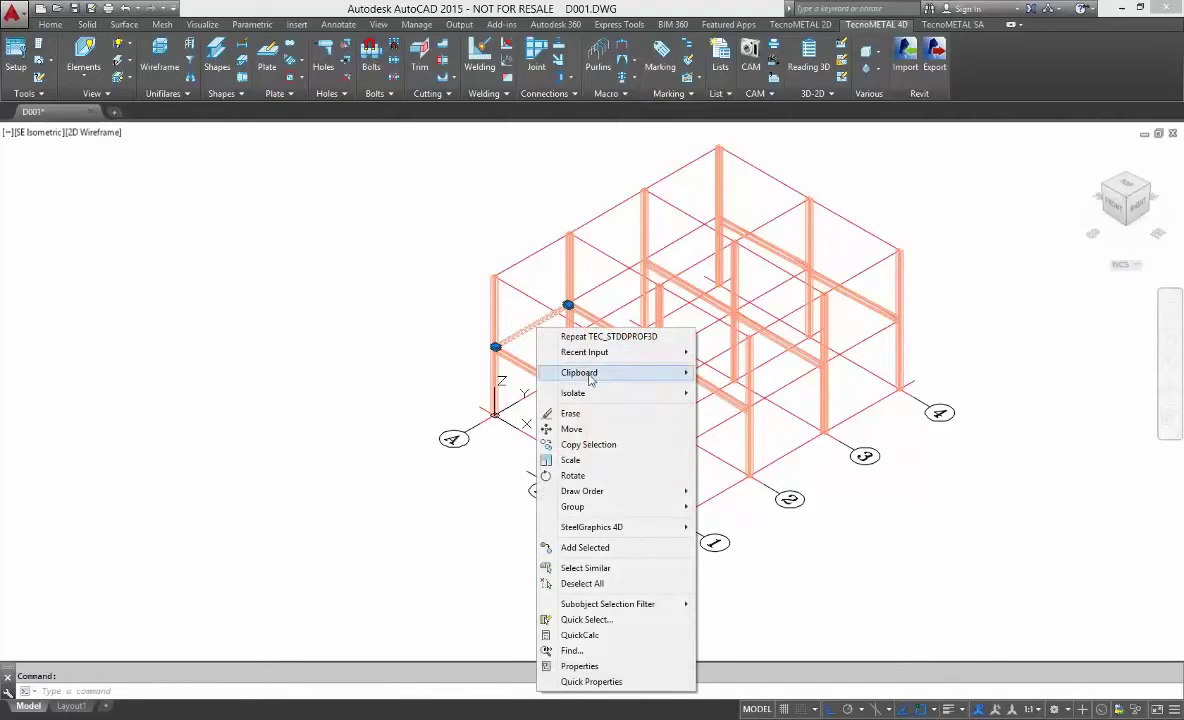
pyautogui.click(592, 444)
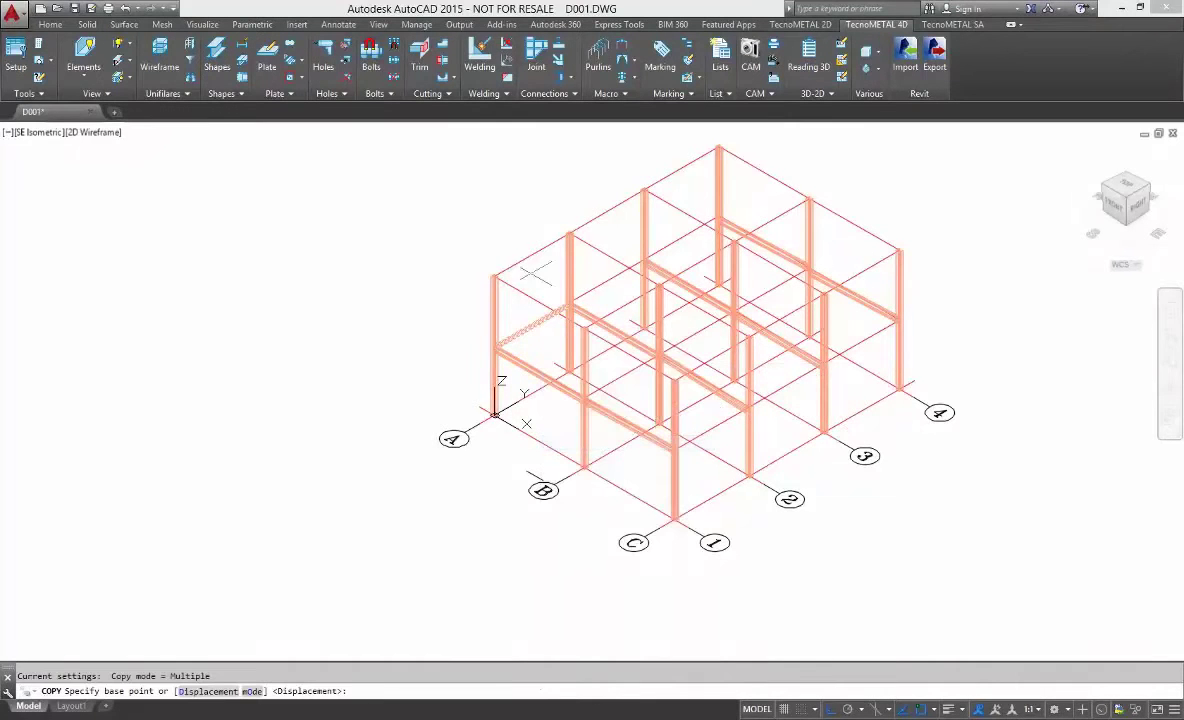
pyautogui.click(494, 274)
pyautogui.click(569, 232)
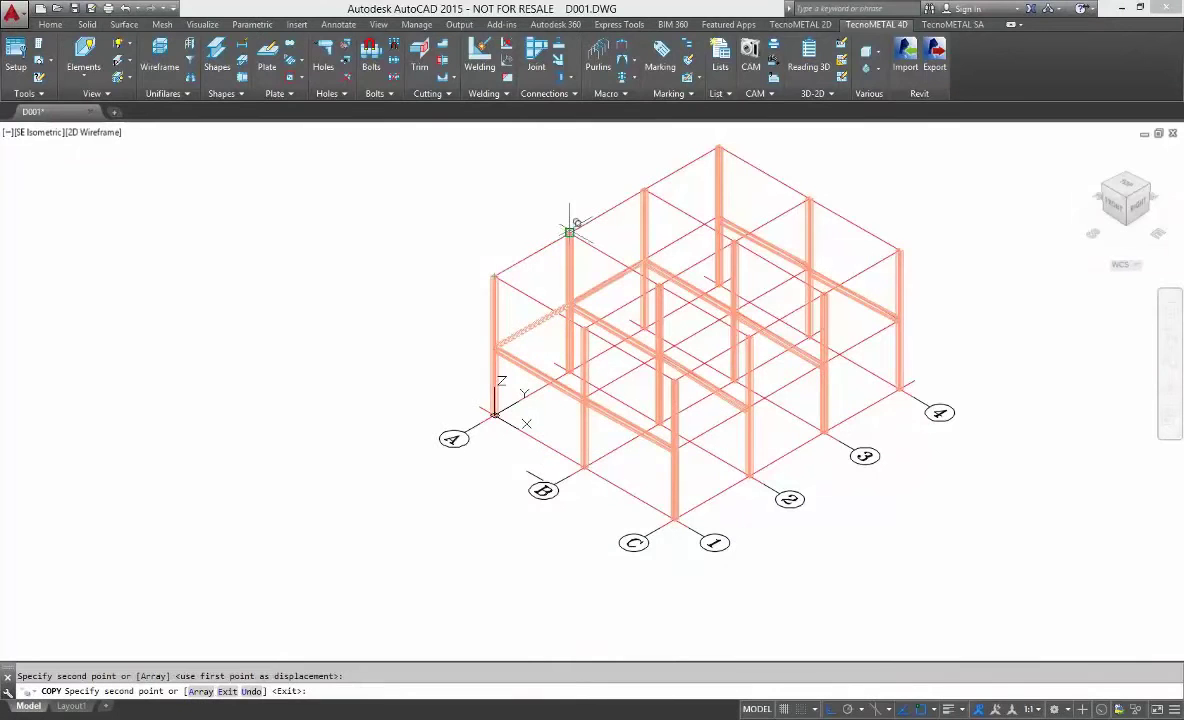
pyautogui.click(644, 187)
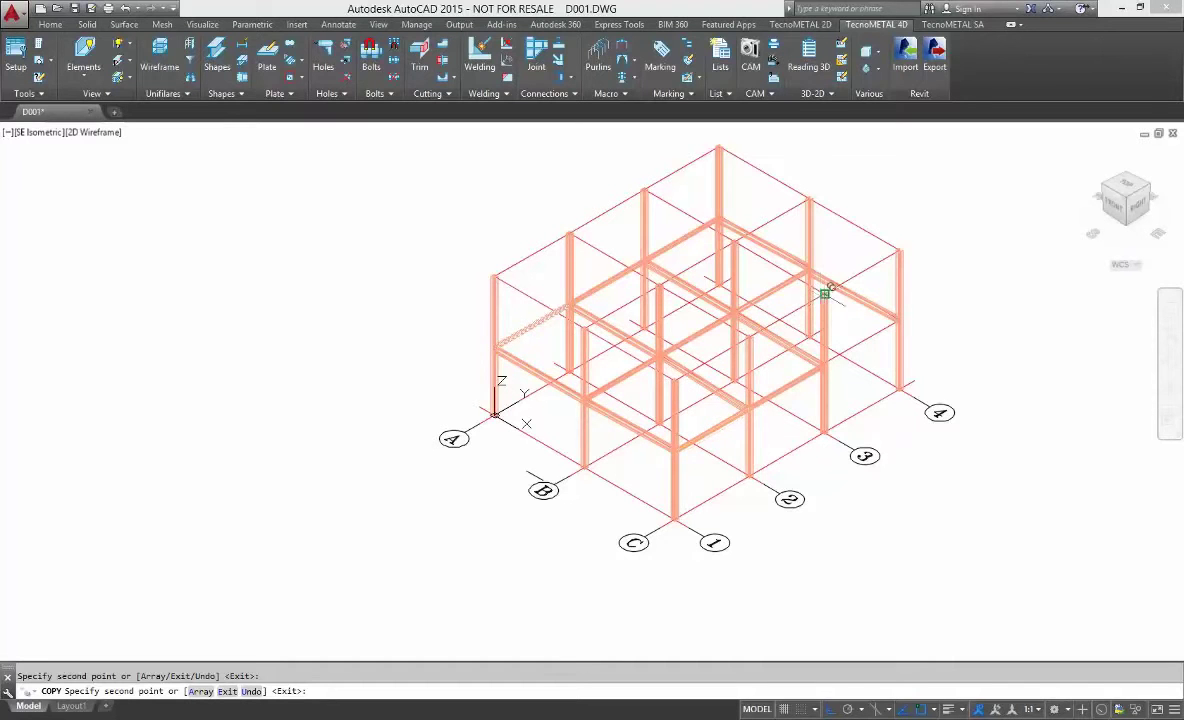
# Copy the IPE200 beam to the midpoints of the IPE300 beams between axes A, B and C, with Midpoint as the only running object snap
pyautogui.keyDown('shift'); pyautogui.rightClick(672, 264); pyautogui.keyUp('shift')
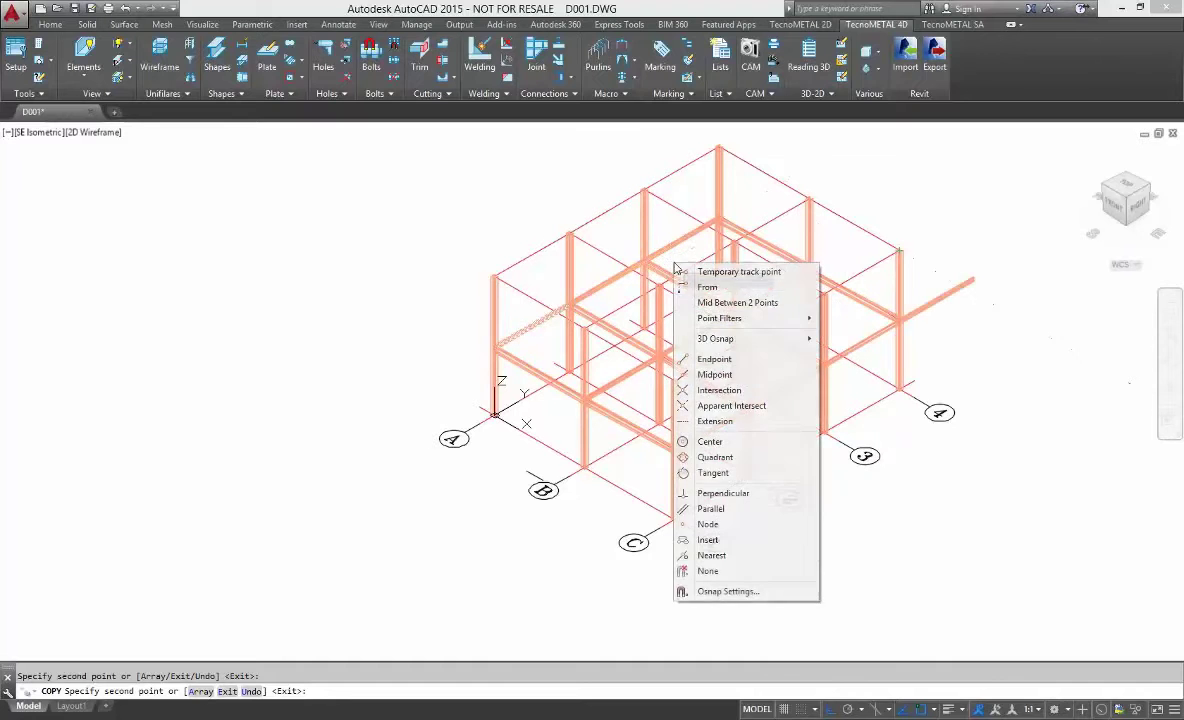
pyautogui.click(714, 374)
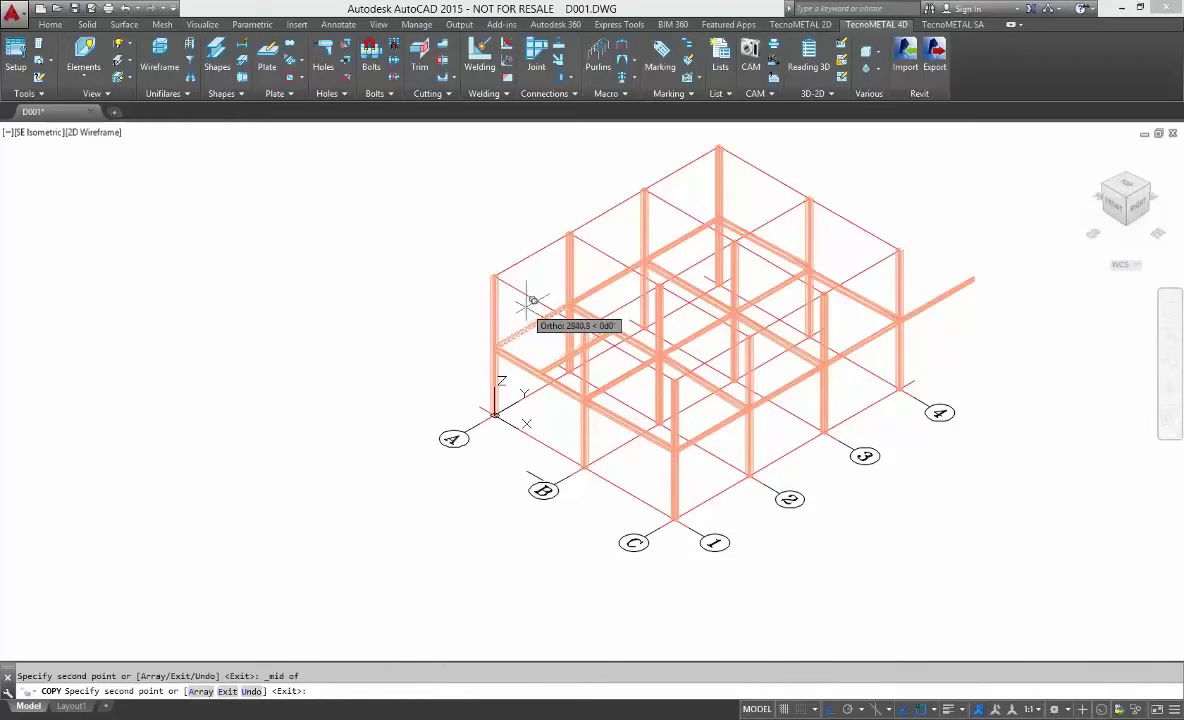
pyautogui.keyDown('shift'); pyautogui.rightClick(528, 308); pyautogui.keyUp('shift')
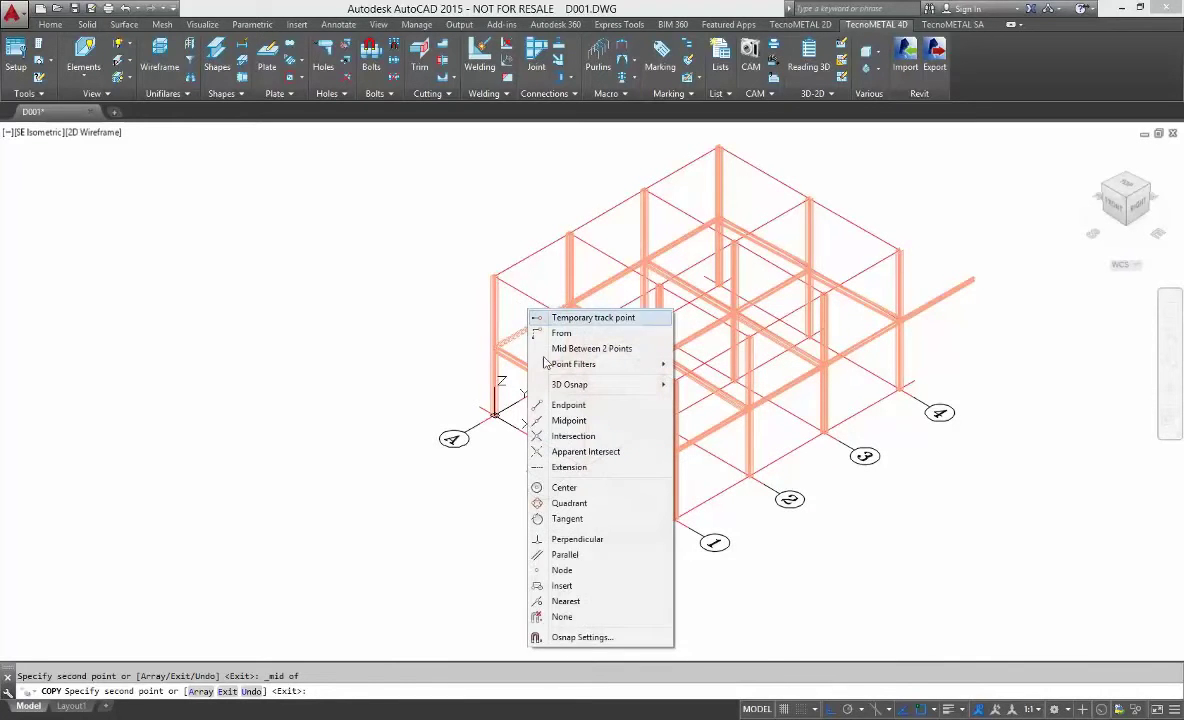
pyautogui.click(582, 637)
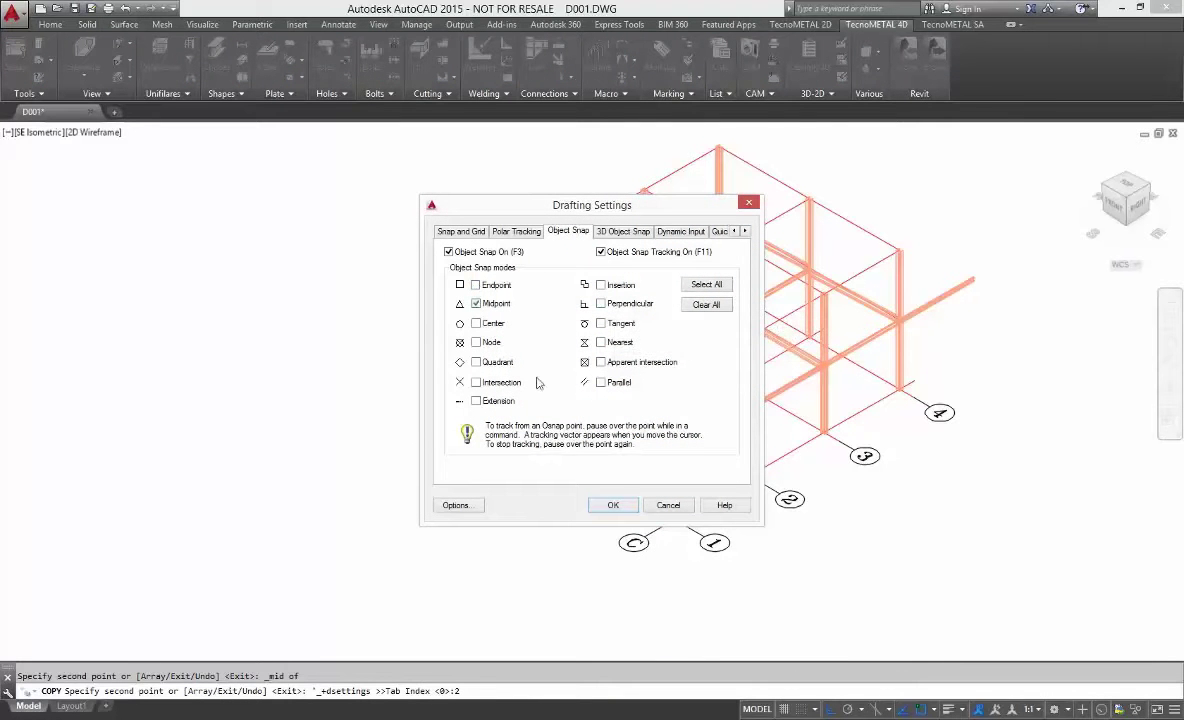
pyautogui.click(624, 507)
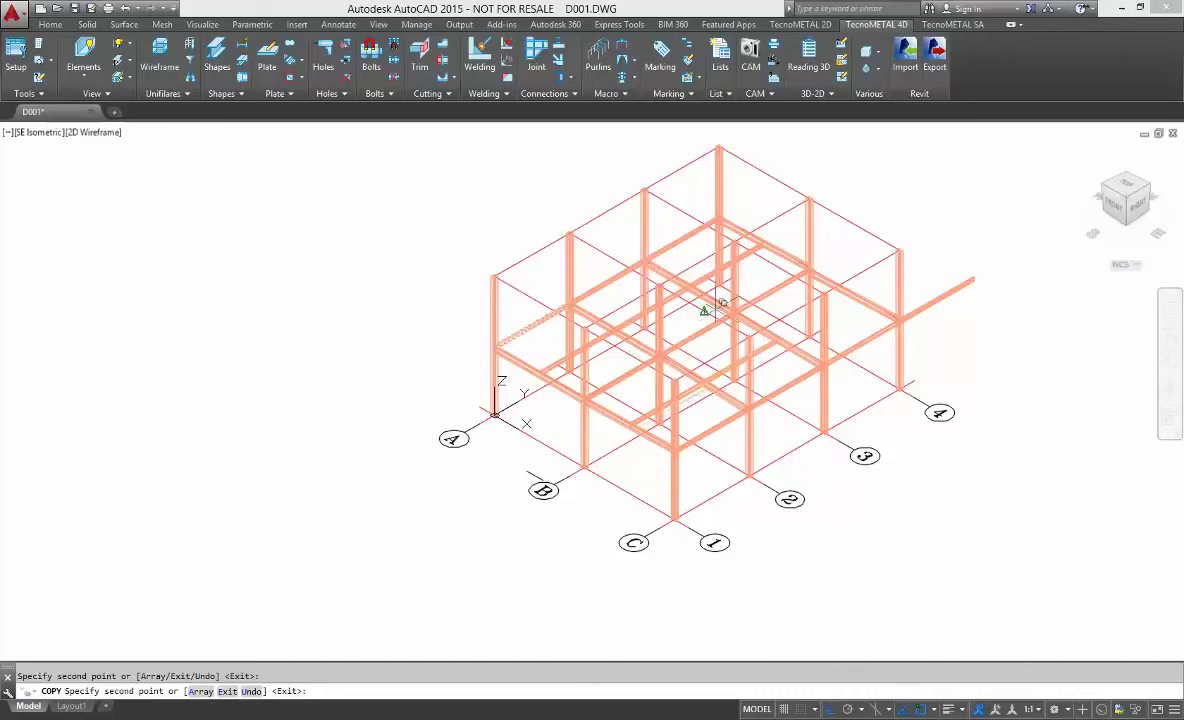
# Finish the copy and erase the stray IPE200 beams lying outside the frame
pyautogui.rightClick(776, 283)
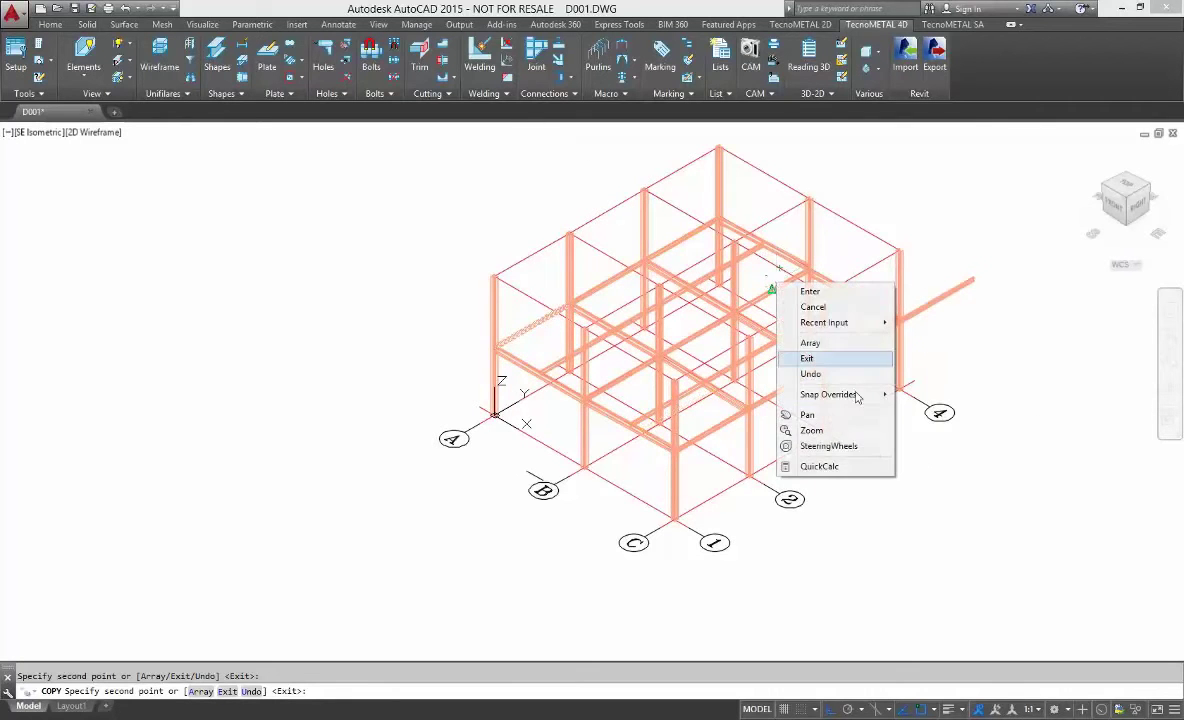
pyautogui.click(903, 440)
pyautogui.press('Return')
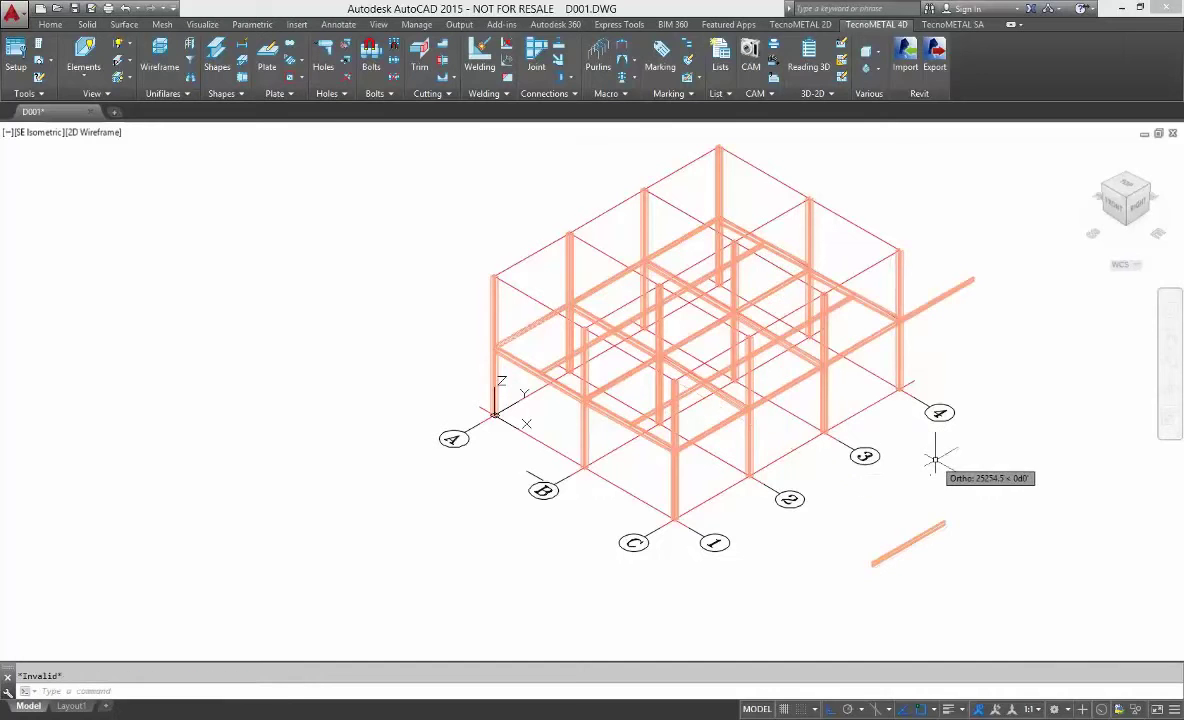
pyautogui.click(934, 522)
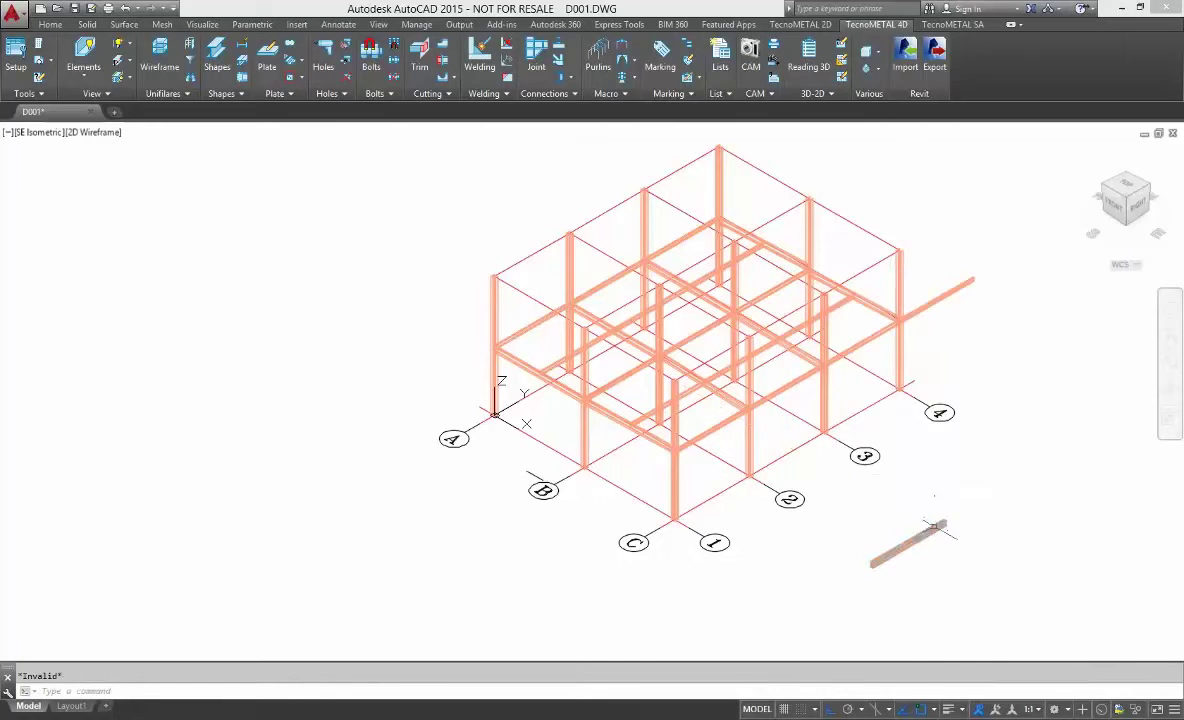
pyautogui.press('Delete')
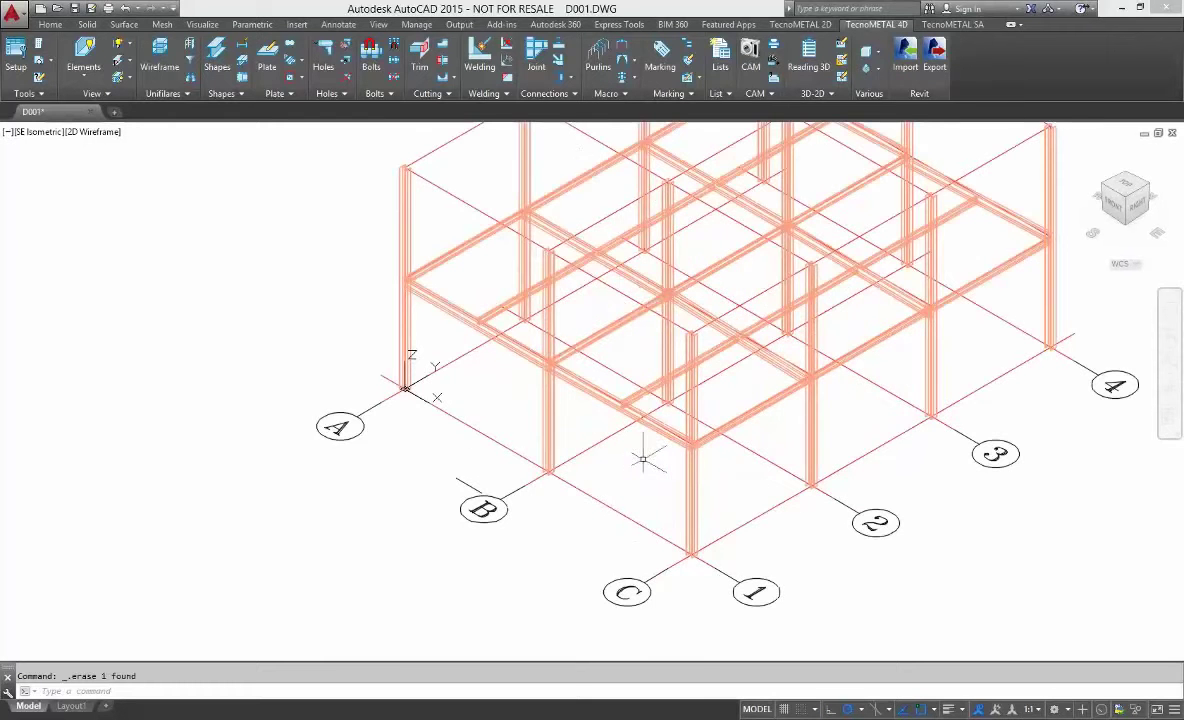
# Start the bracing macro and examine the available brace typologies from 02 to 10
pyautogui.scroll(2, 644, 459)
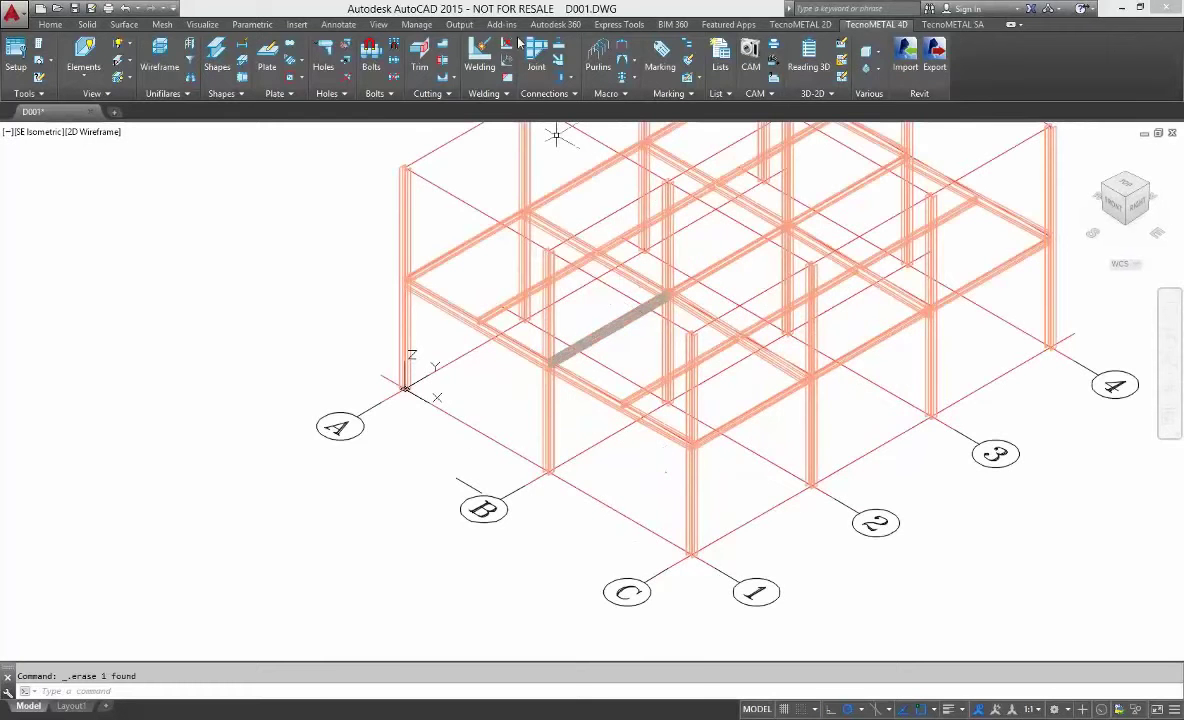
pyautogui.click(622, 62)
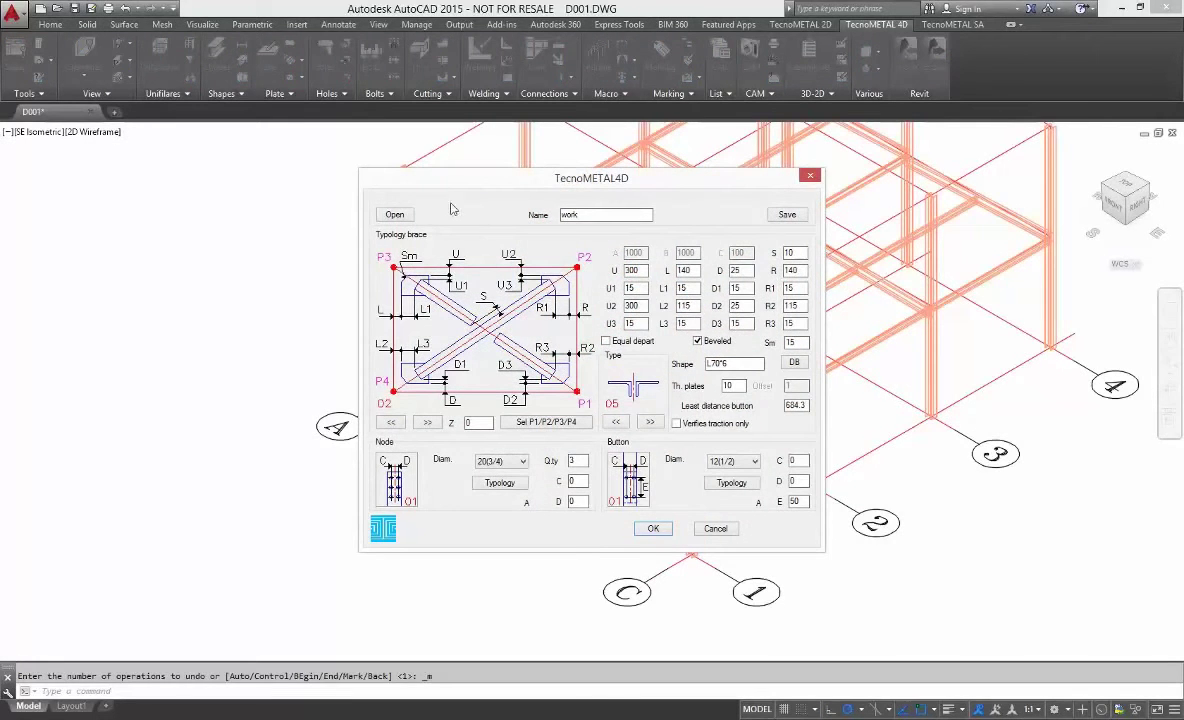
pyautogui.click(428, 423)
pyautogui.click(428, 423)
pyautogui.click(428, 423)
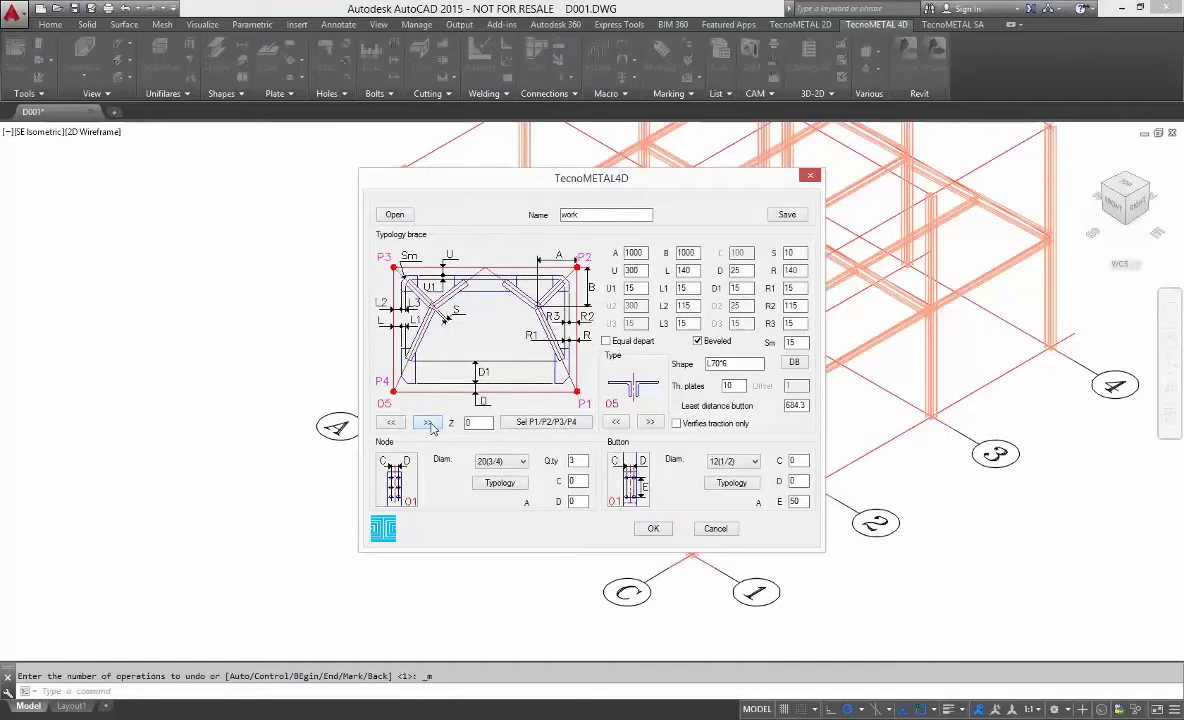
pyautogui.click(428, 423)
pyautogui.click(428, 423)
pyautogui.click(428, 423)
pyautogui.click(428, 423)
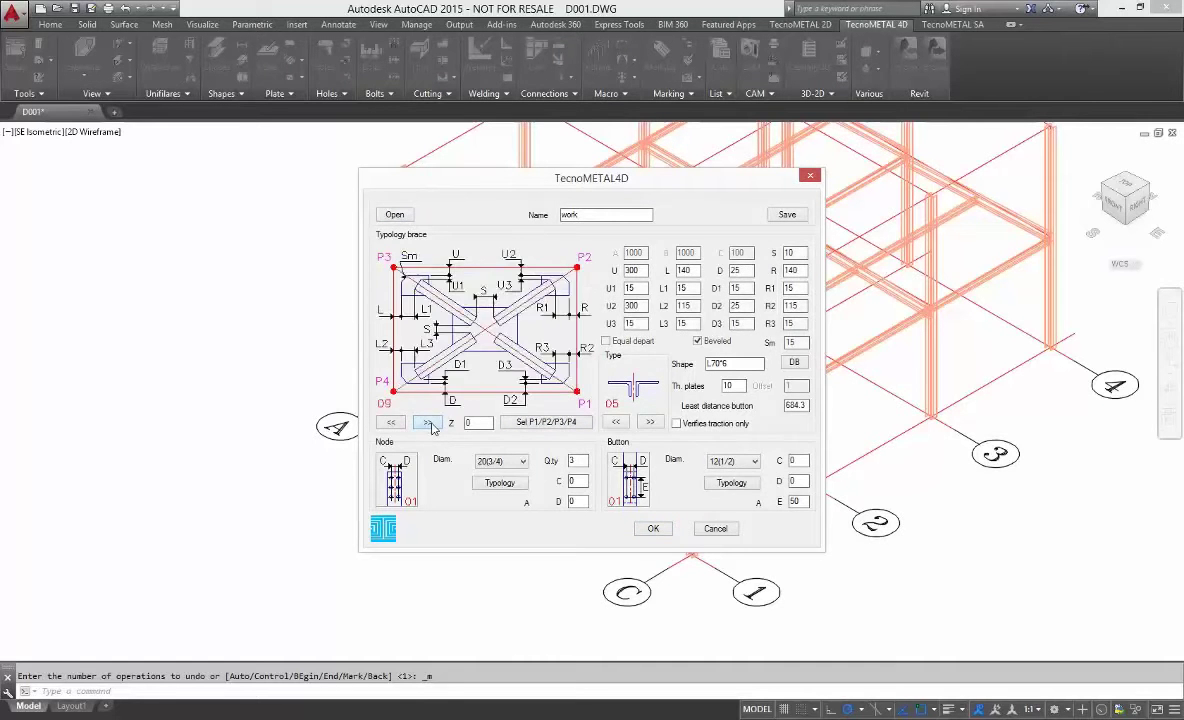
pyautogui.click(428, 423)
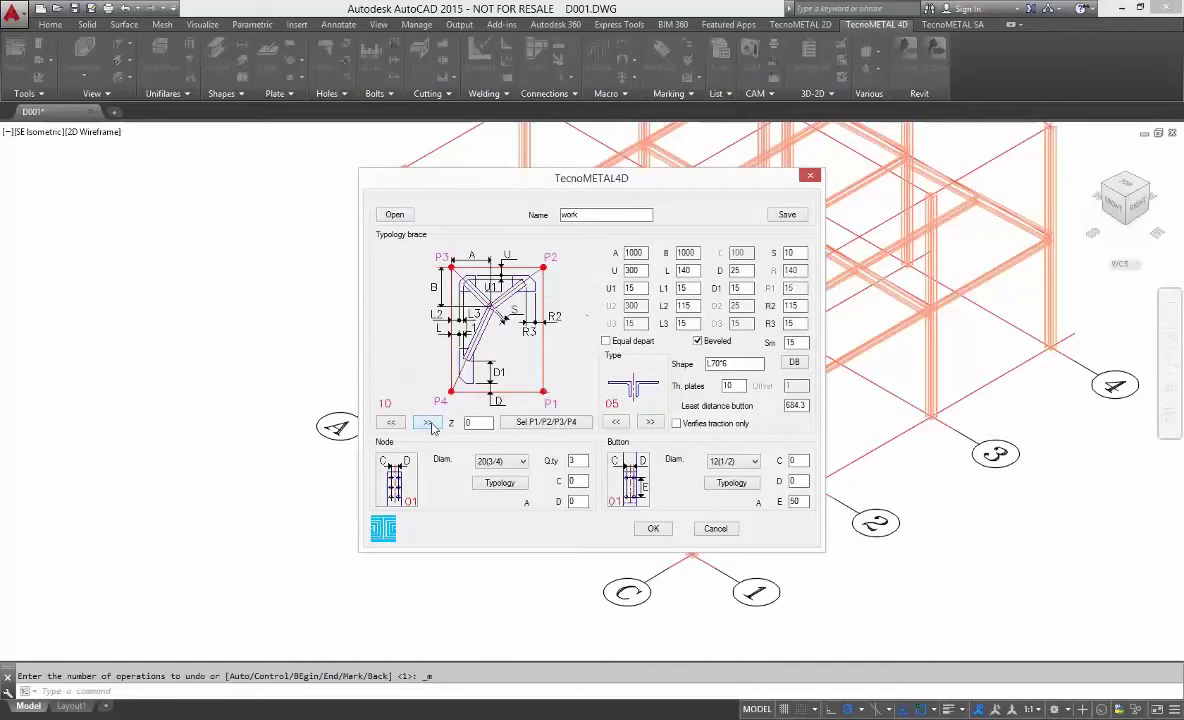
# Load the saved work.bracing configuration with X-brace typology 02 and L70*6 angles
pyautogui.click(398, 218)
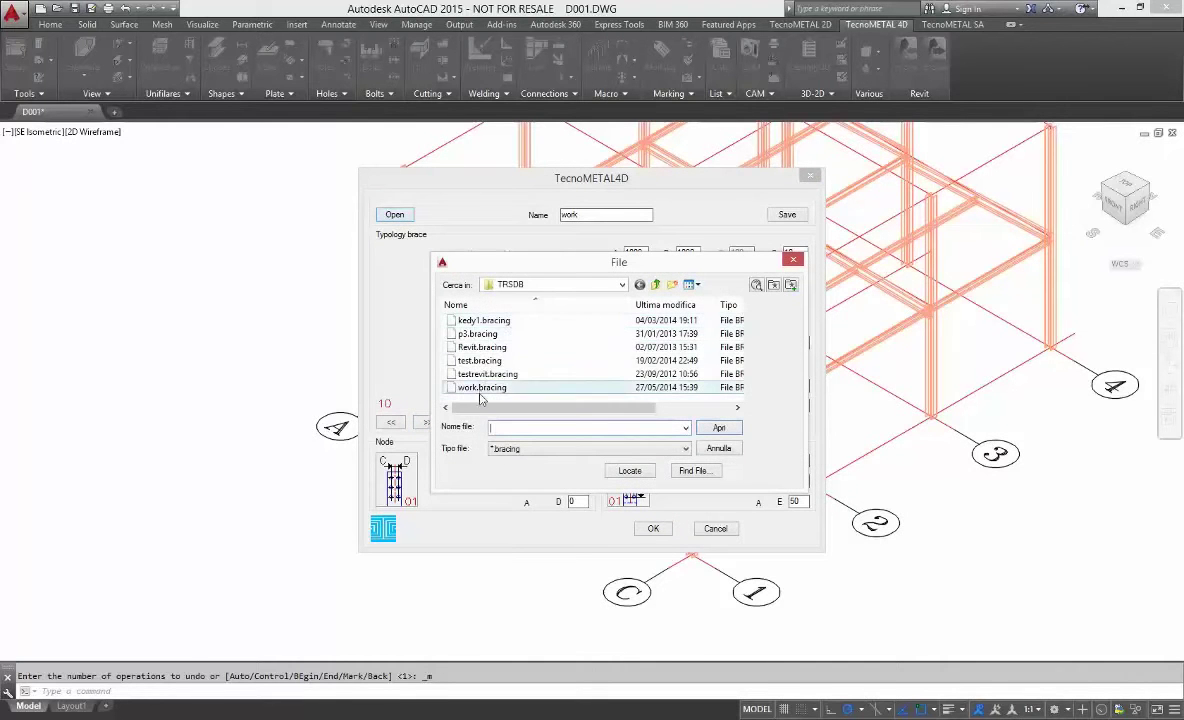
pyautogui.click(481, 389)
pyautogui.doubleClick(483, 389)
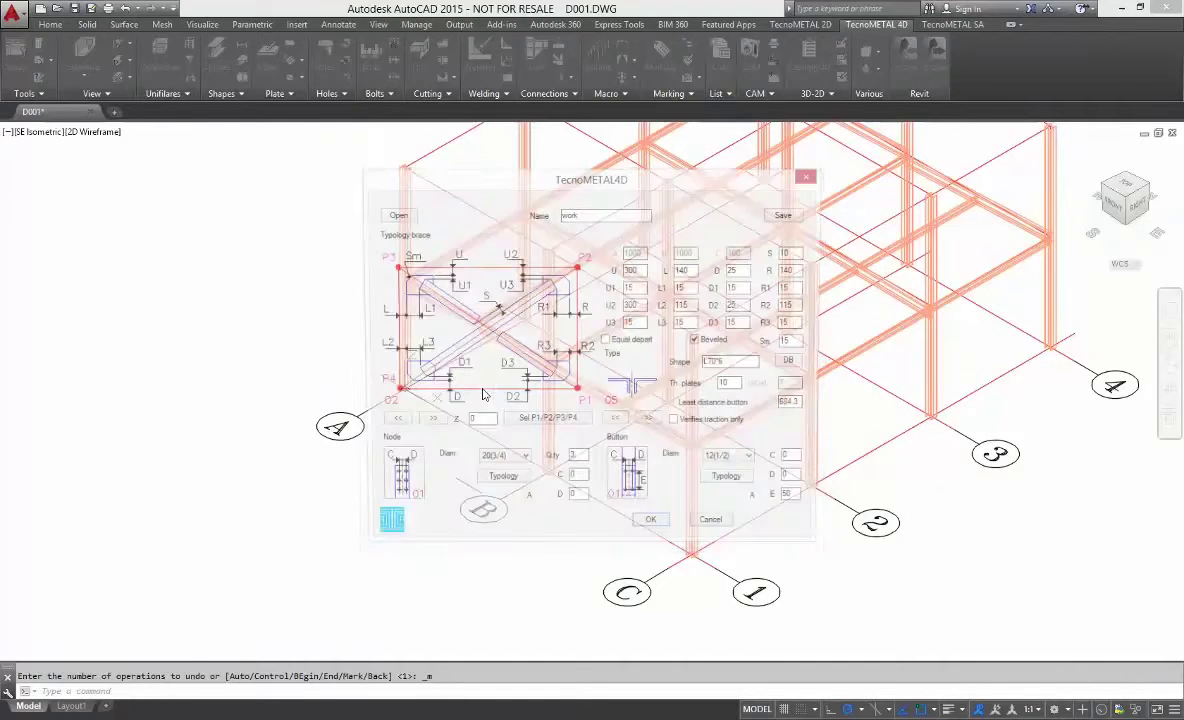
# Insert the L70*6 X-brace on axis 1 between columns C and B, from the column bases up to Level 1
pyautogui.click(566, 425)
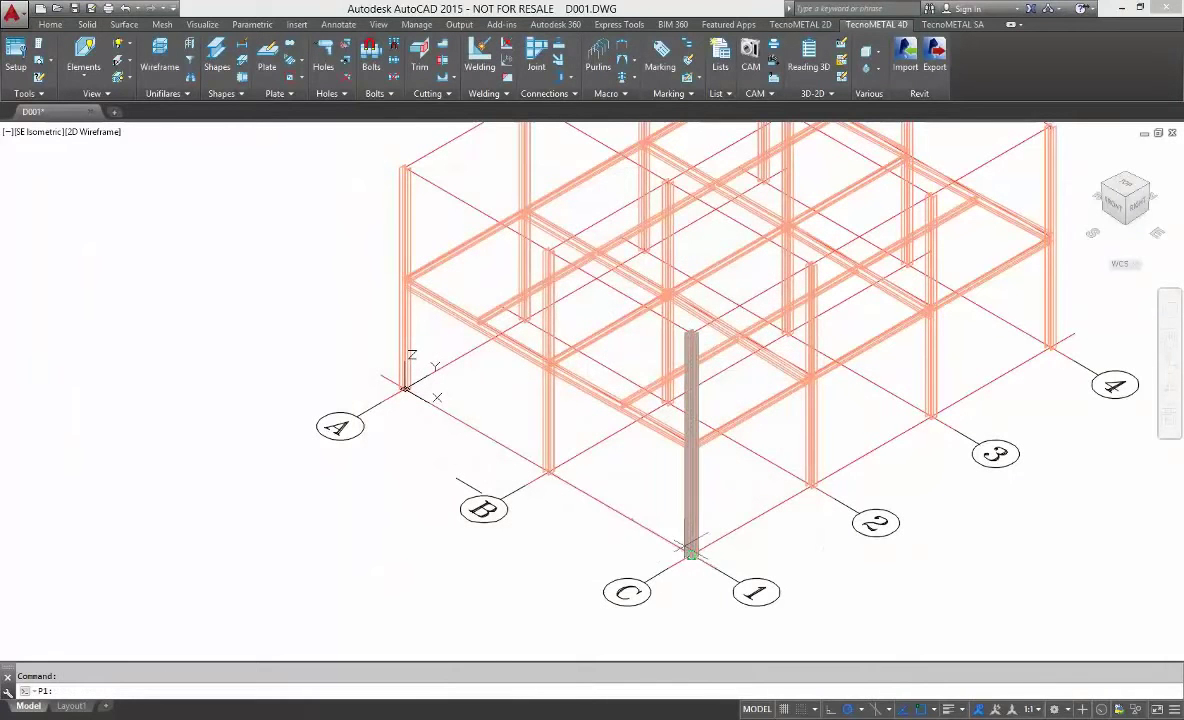
pyautogui.click(690, 552)
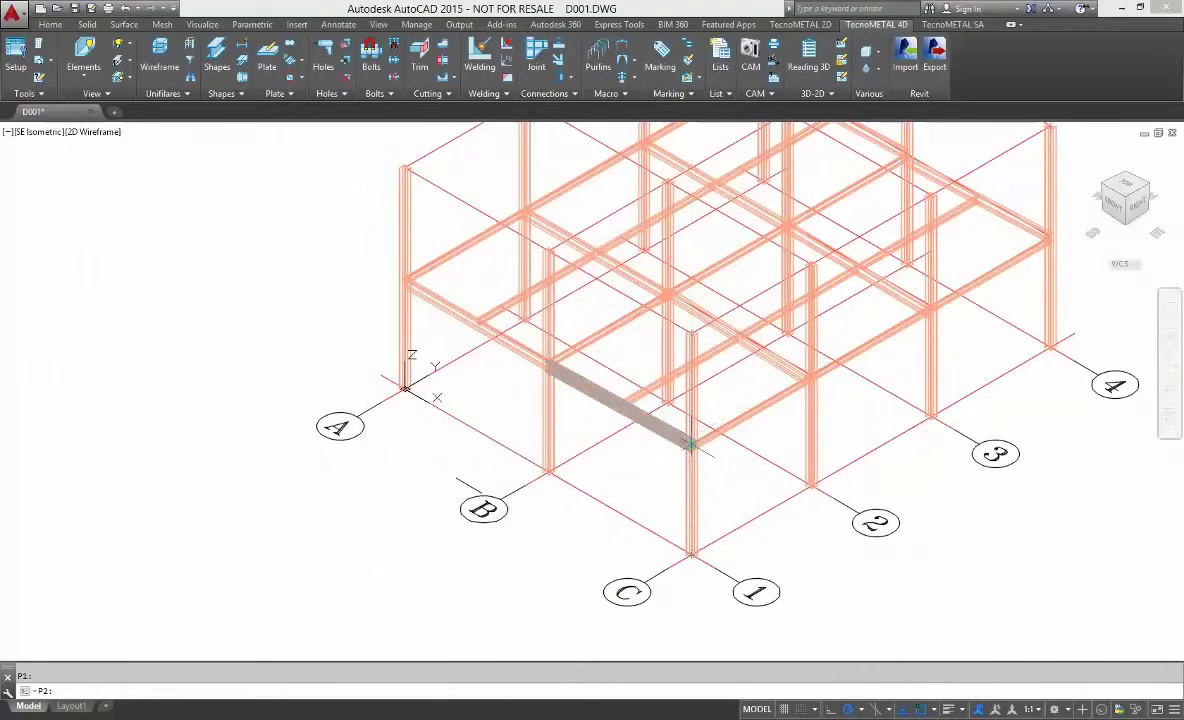
pyautogui.click(690, 443)
pyautogui.click(557, 365)
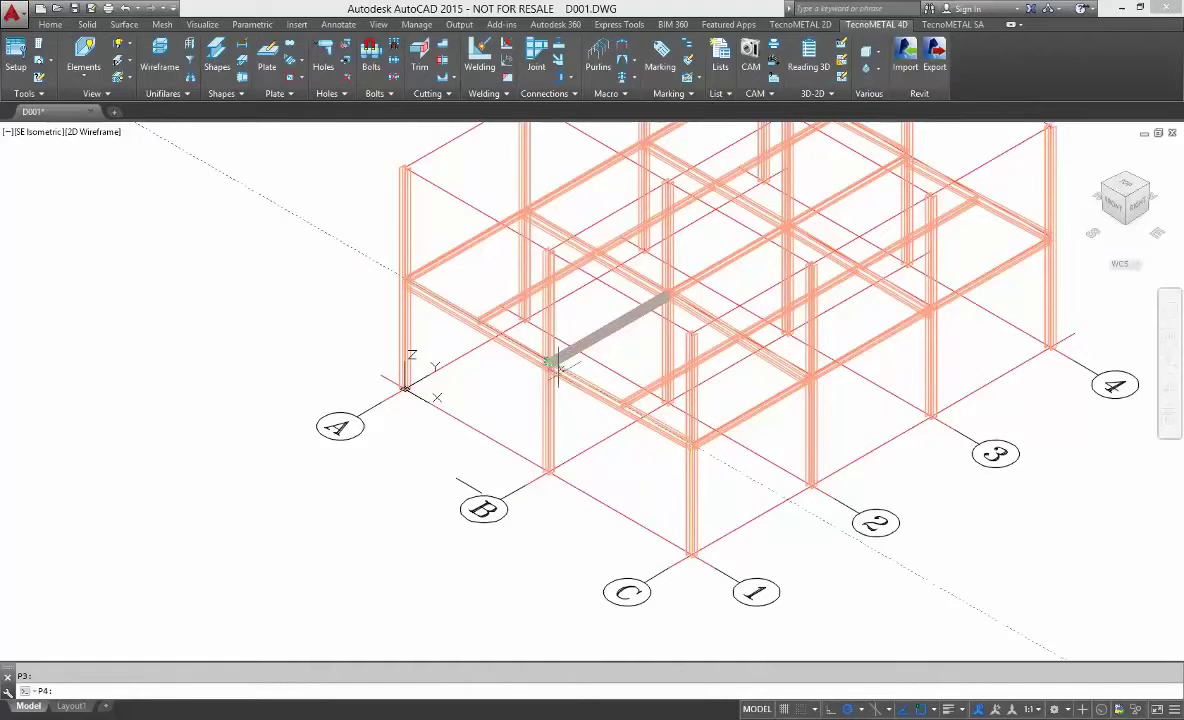
pyautogui.click(548, 470)
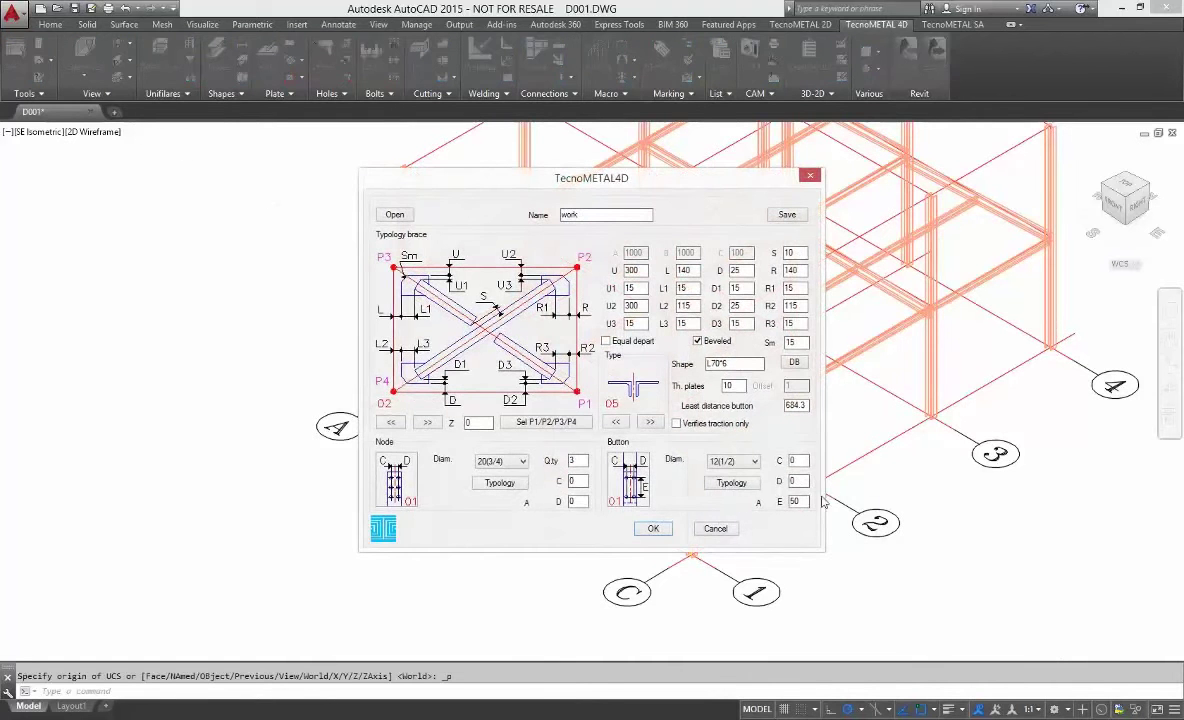
pyautogui.click(653, 529)
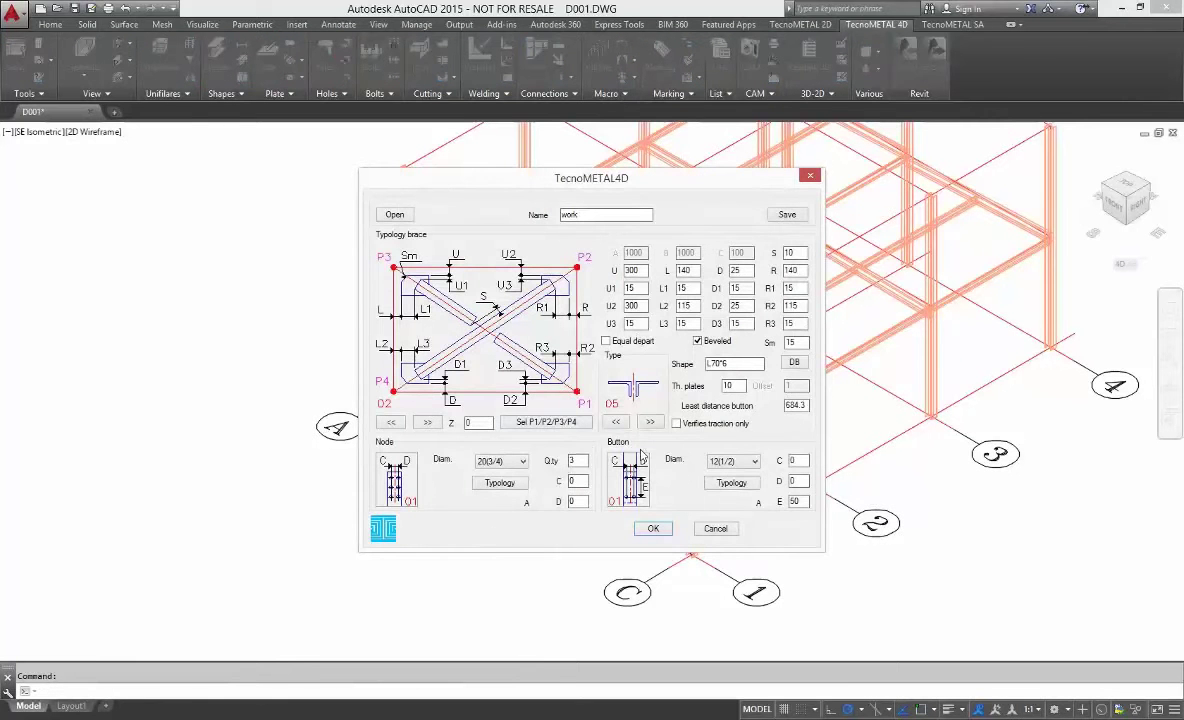
# Insert the same L70*6 X-brace on axis 4 between columns C and B, from the bases up to Level 1
pyautogui.click(545, 422)
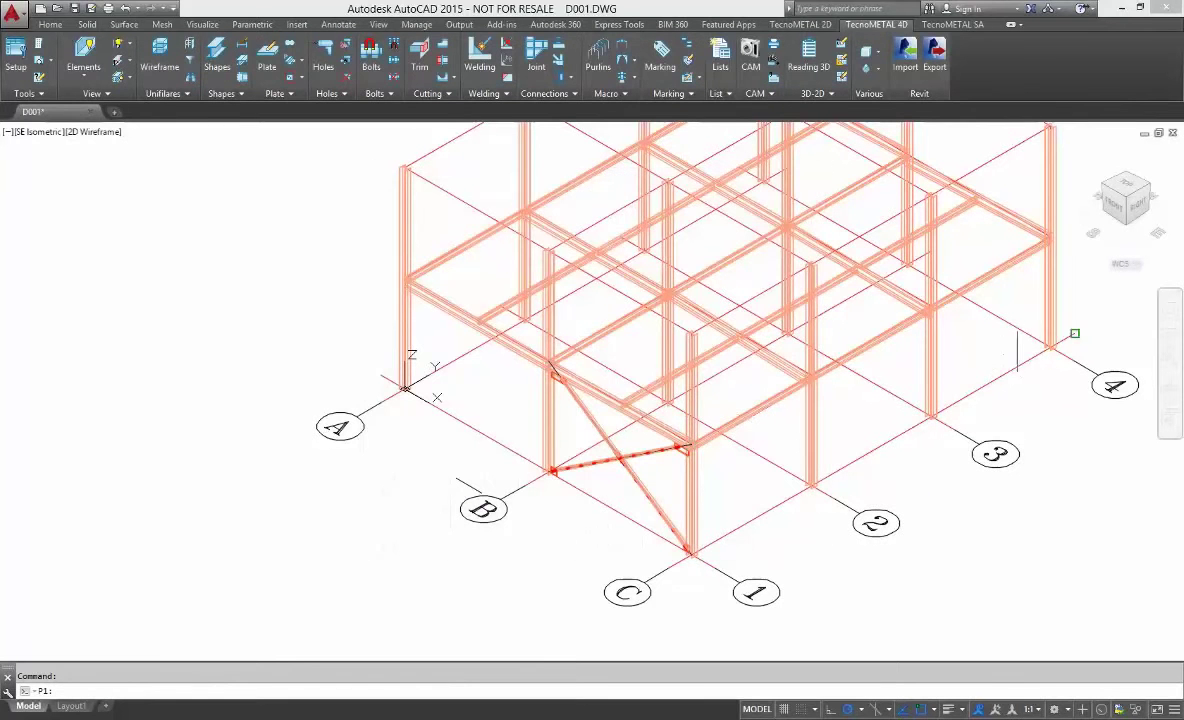
pyautogui.click(1049, 346)
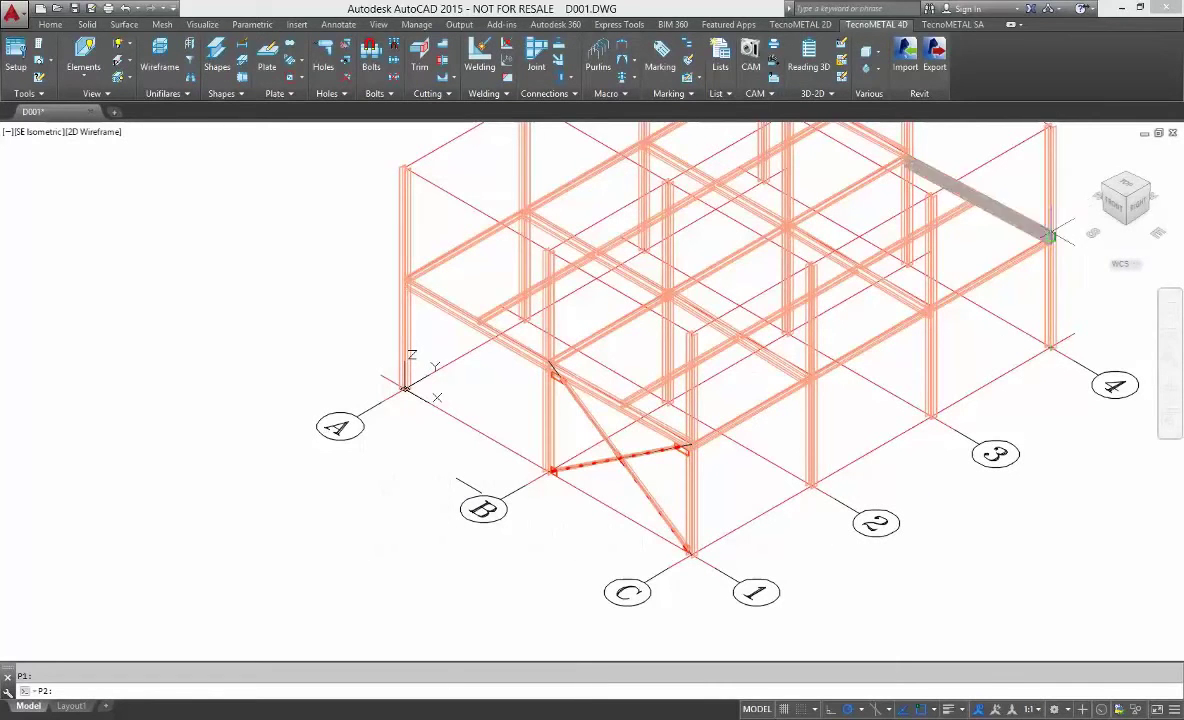
pyautogui.click(906, 154)
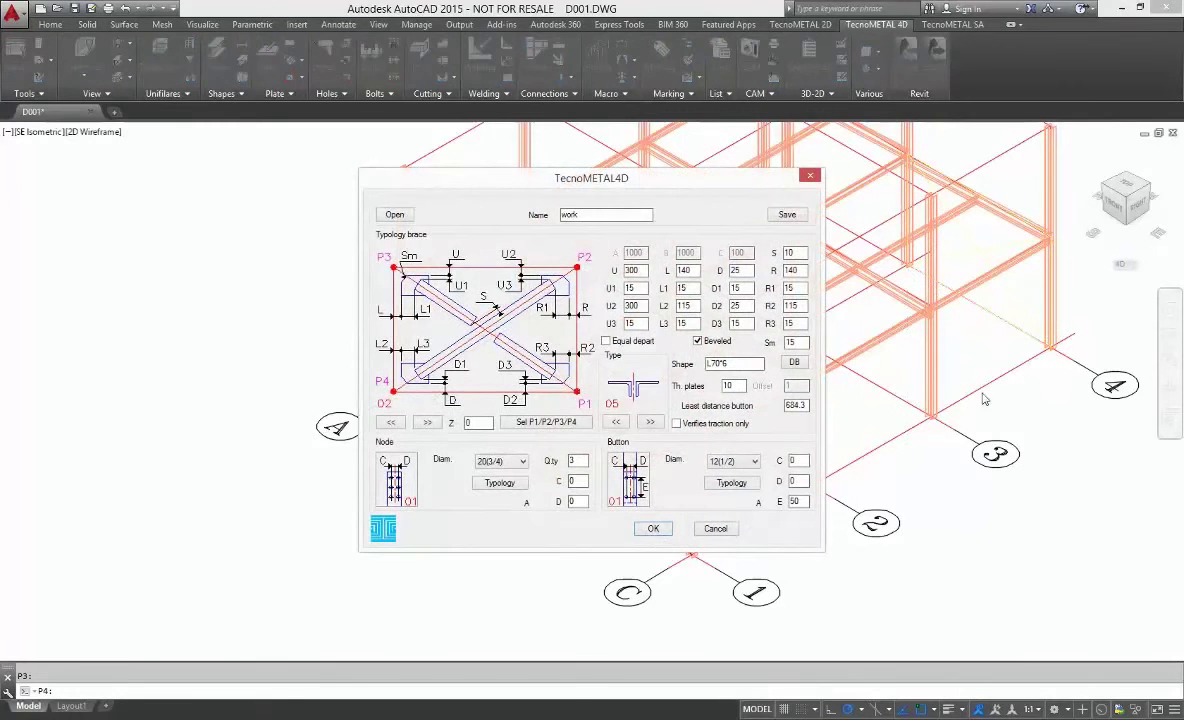
pyautogui.click(652, 529)
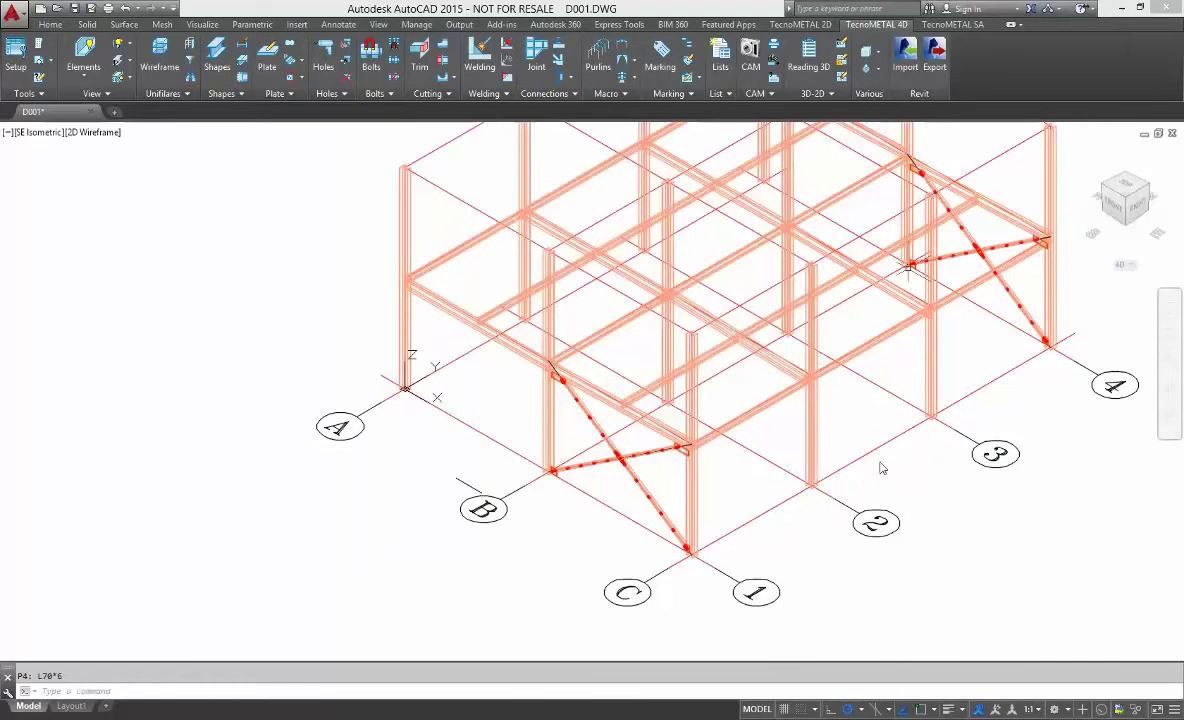
# Start the truss macro, load the saved work001.truss configuration and accept its settings
pyautogui.click(627, 50)
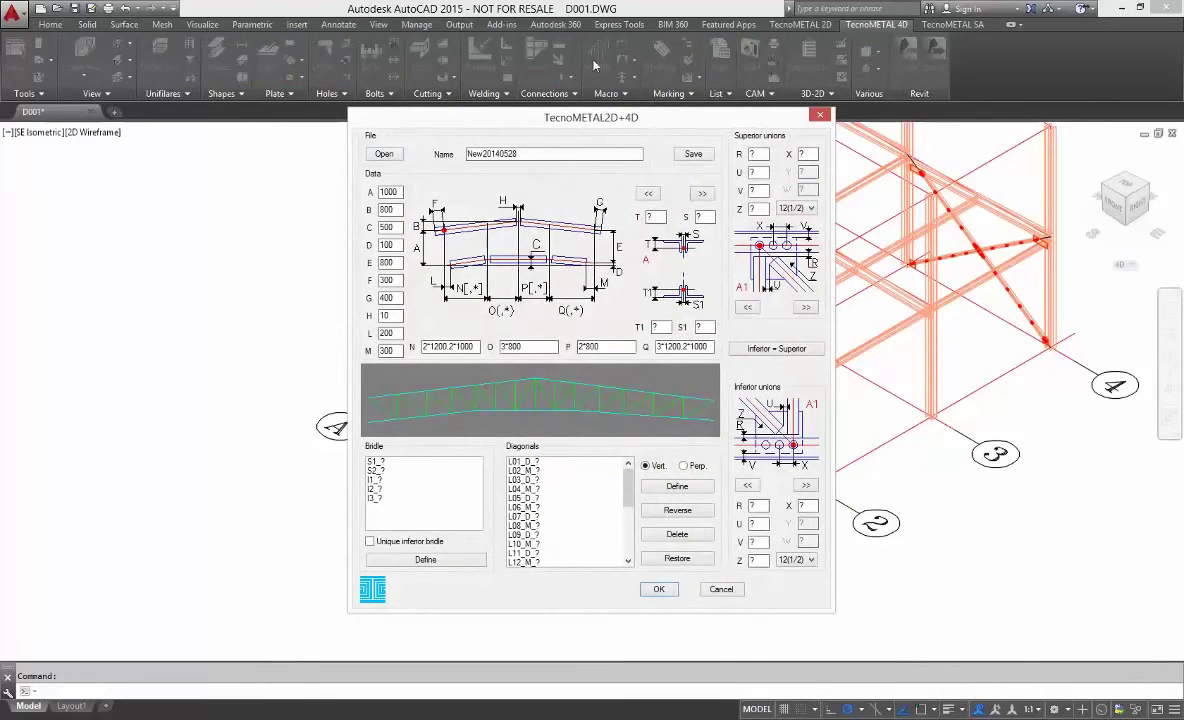
pyautogui.click(386, 155)
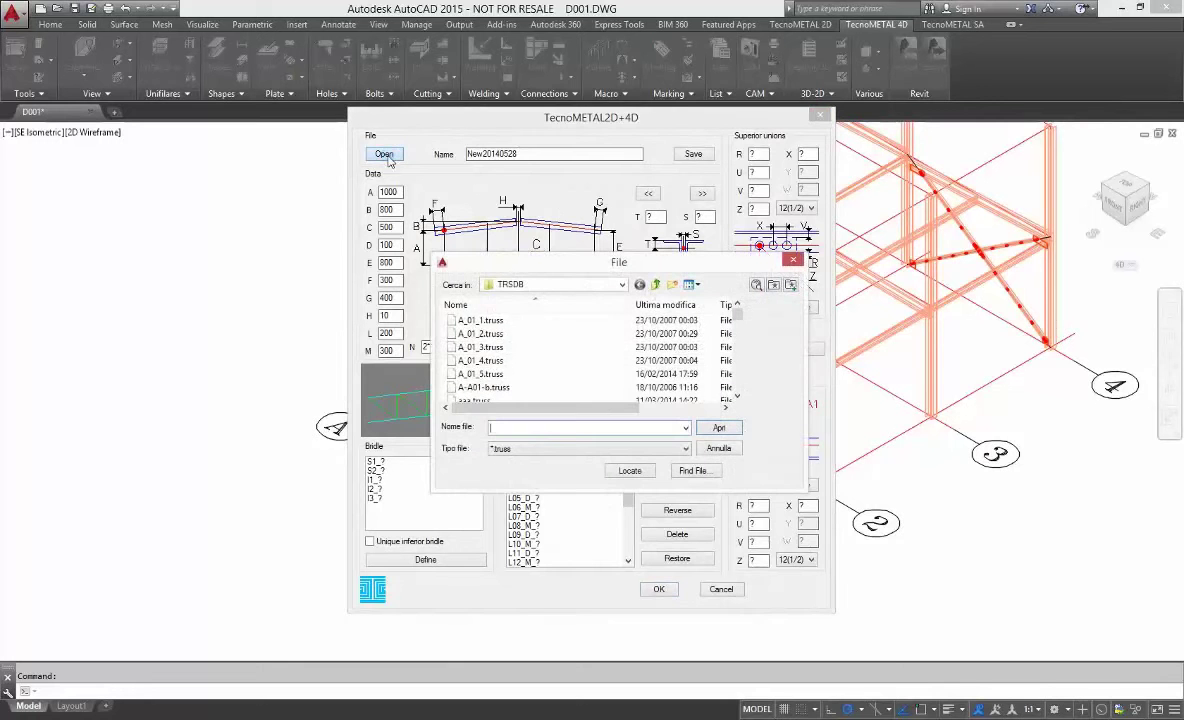
pyautogui.moveTo(739, 318); pyautogui.dragTo(739, 390)
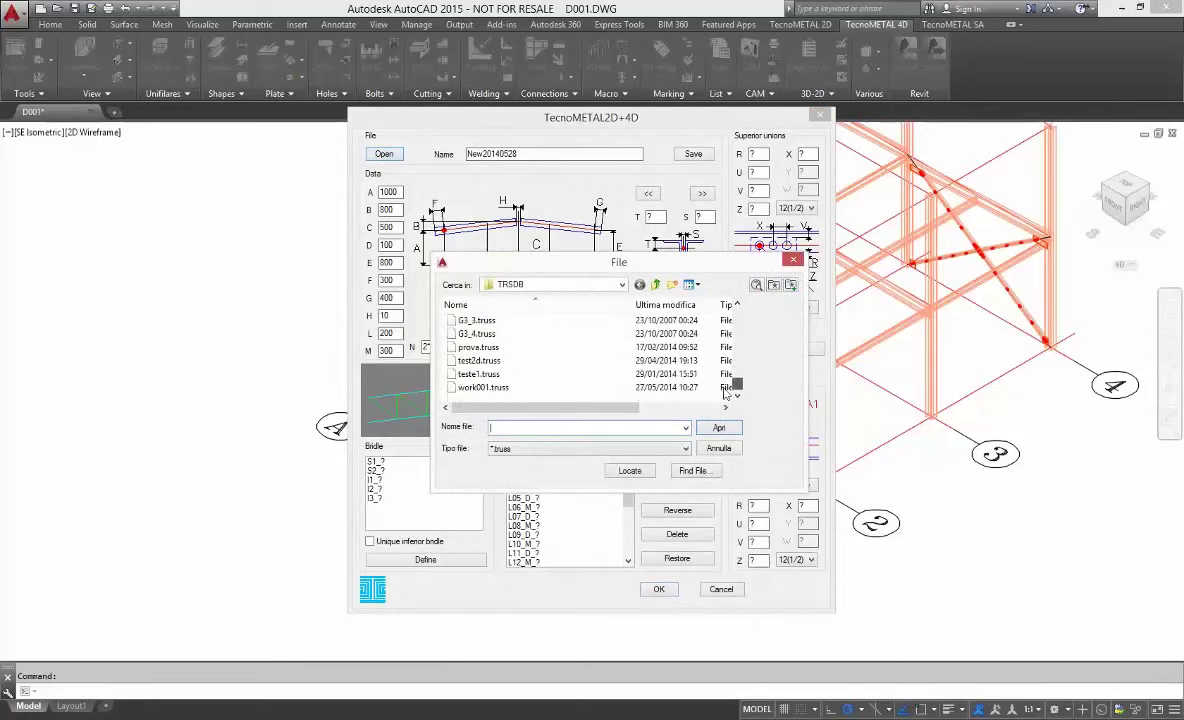
pyautogui.click(469, 388)
pyautogui.doubleClick(469, 389)
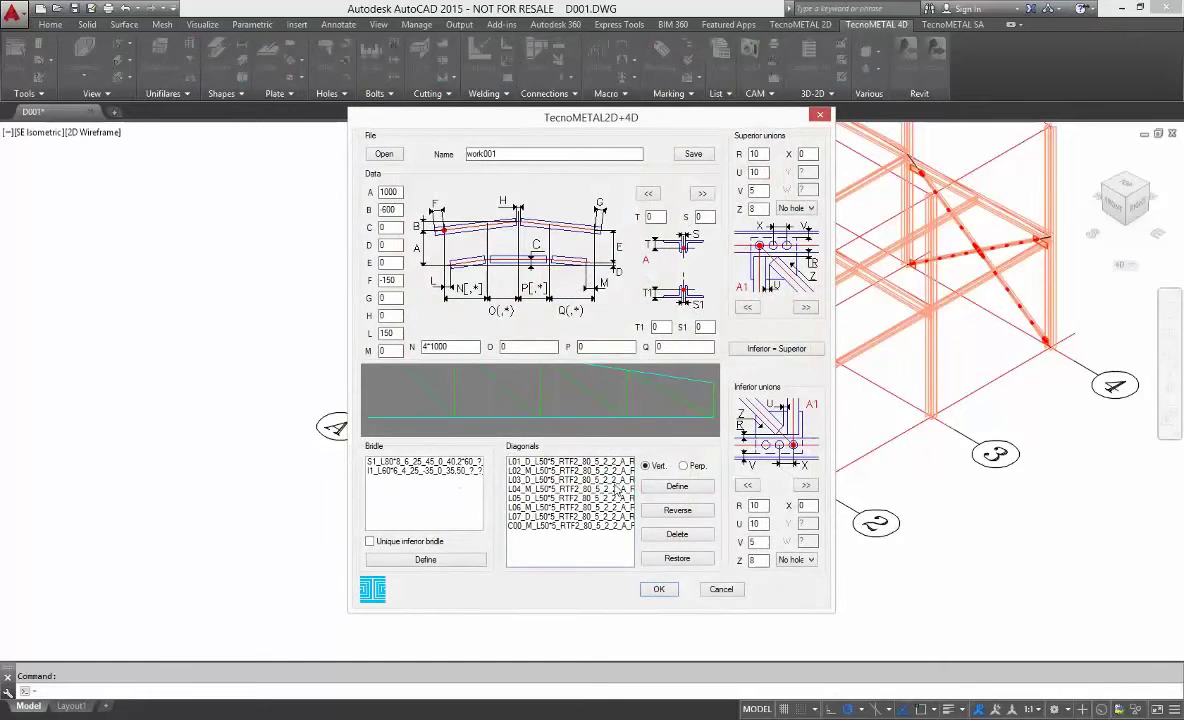
pyautogui.click(659, 590)
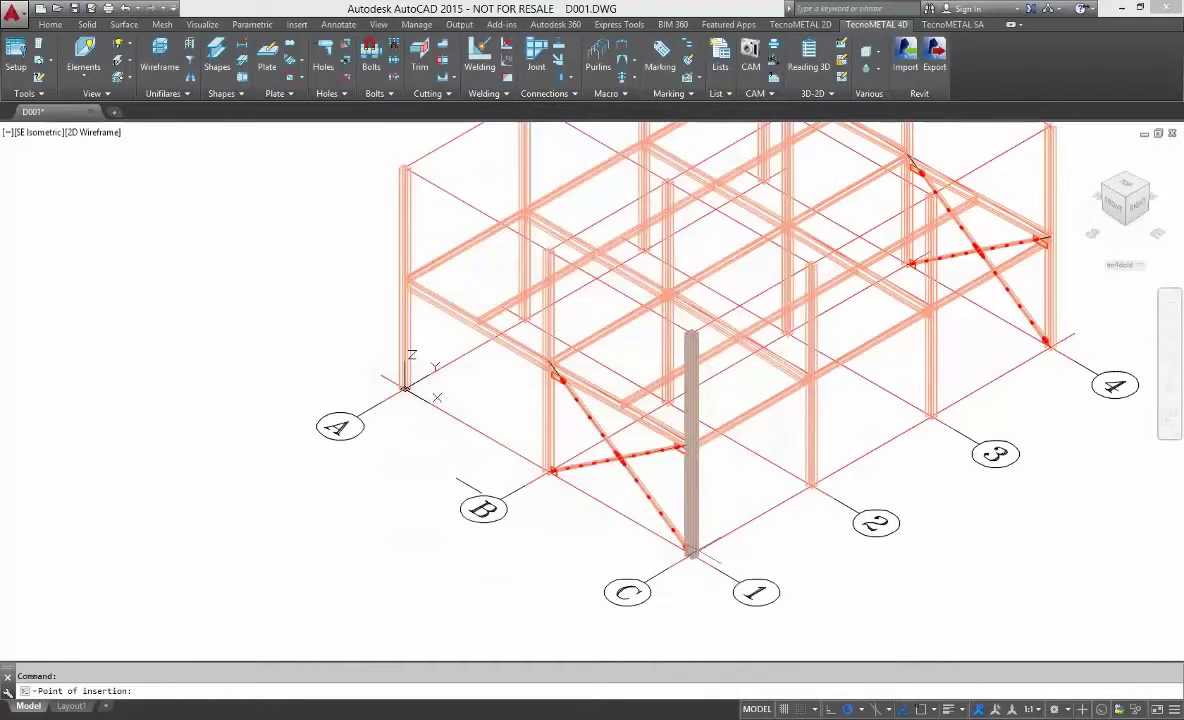
# Insert the truss on column C1 at Level 1, extending outward along axis 1 with Ortho on
pyautogui.click(692, 449)
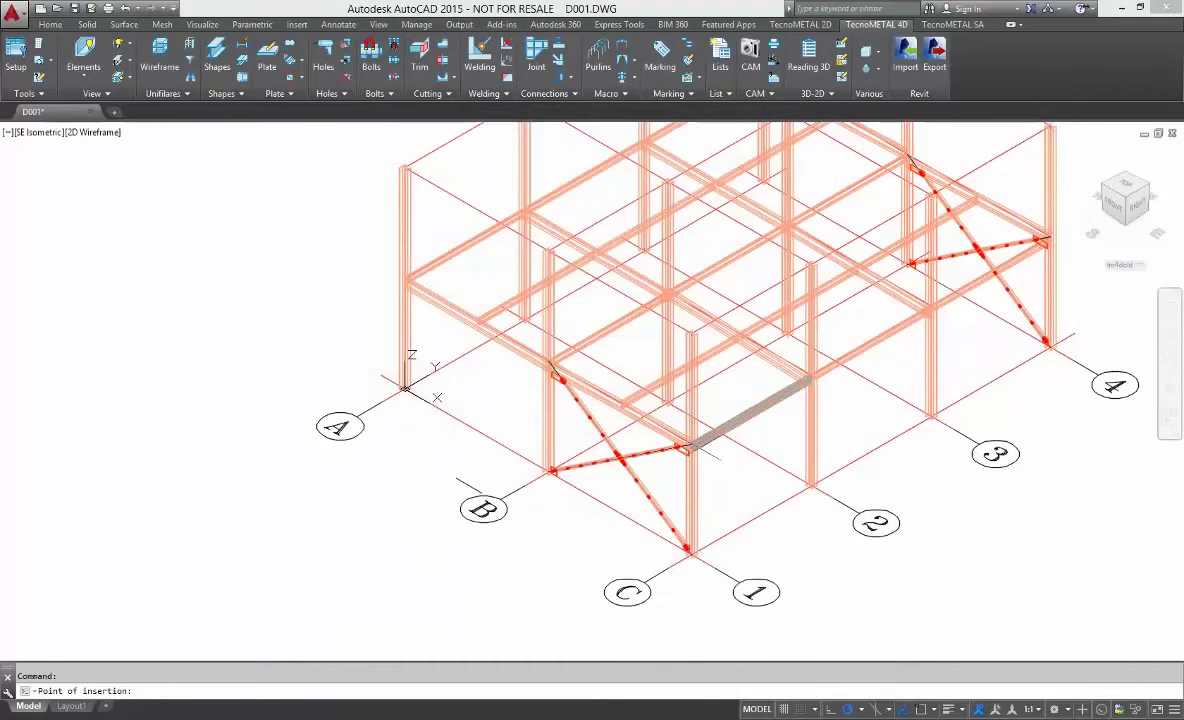
pyautogui.write("'os")
pyautogui.press('Return')
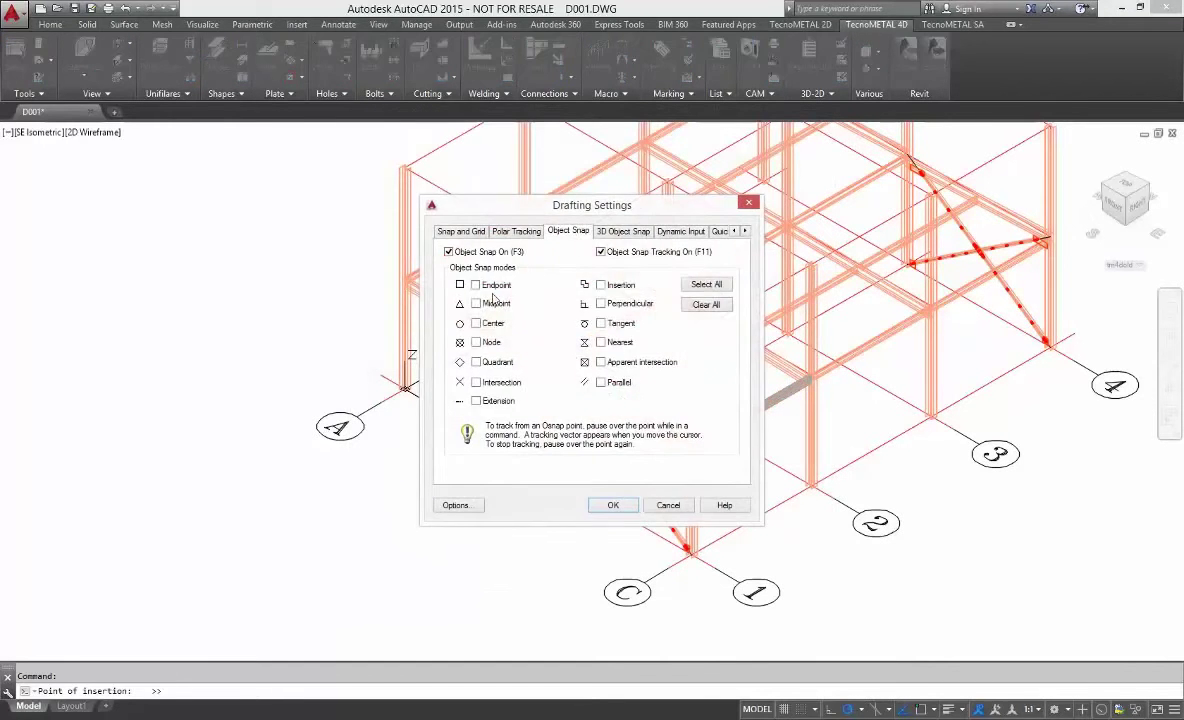
pyautogui.click(630, 506)
pyautogui.click(692, 445)
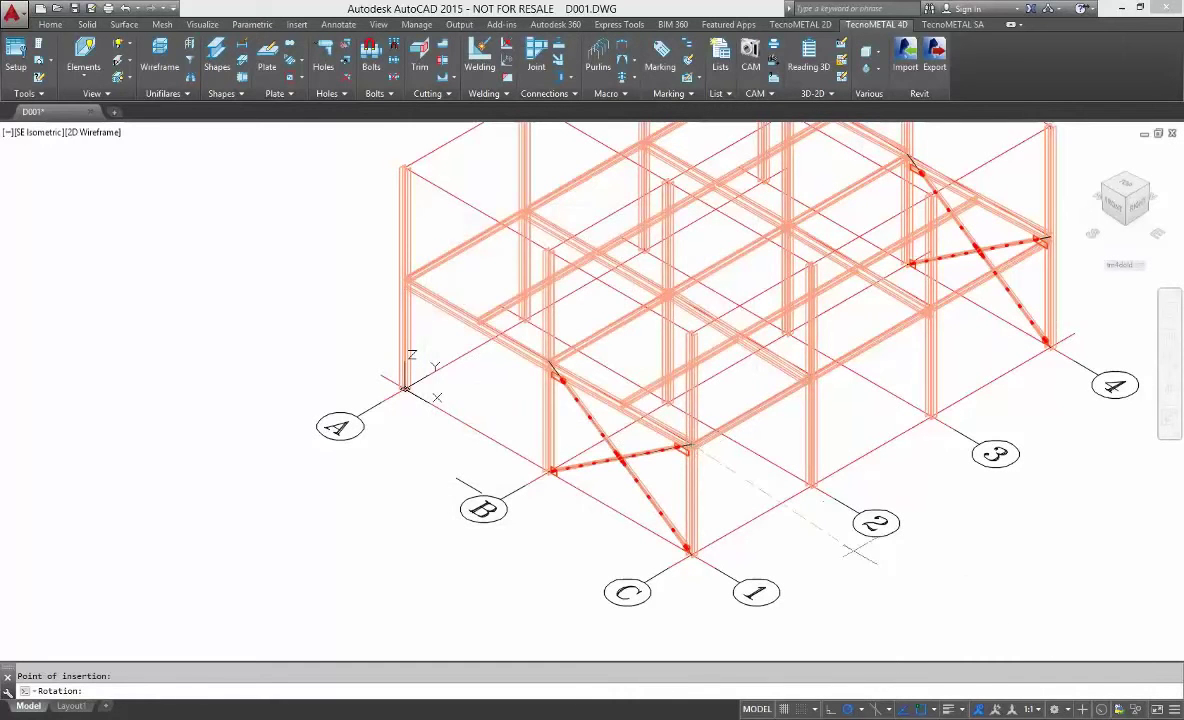
pyautogui.press('F8')
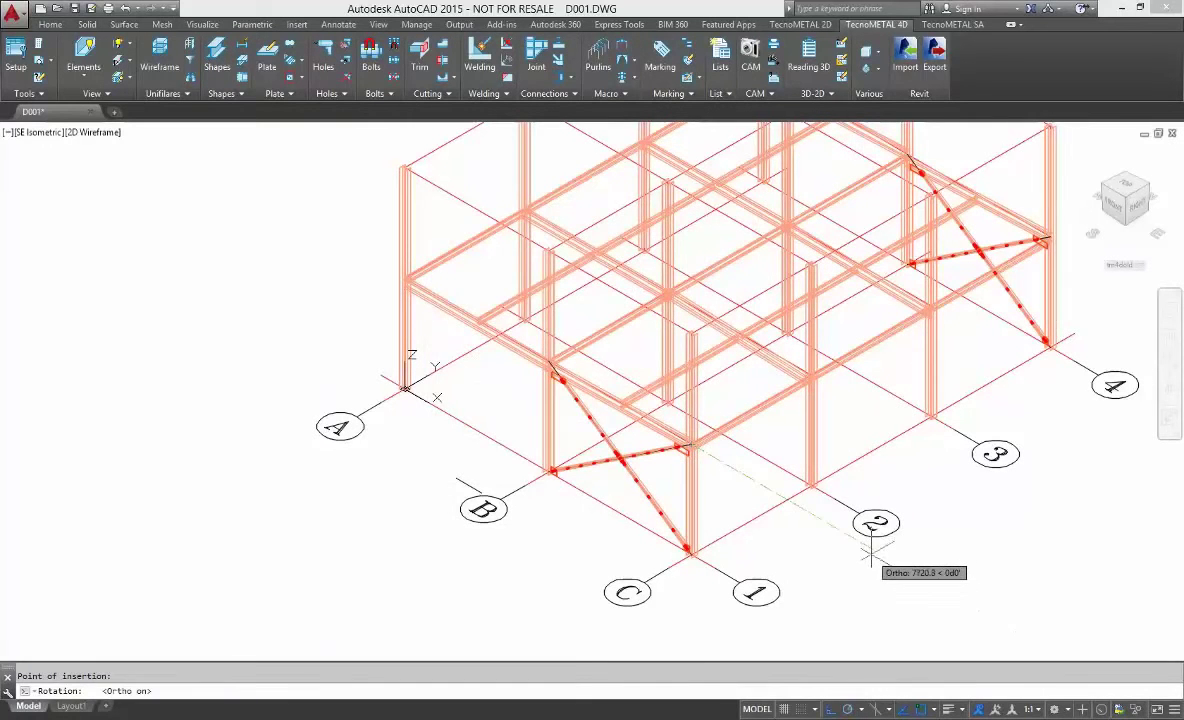
pyautogui.click(872, 560)
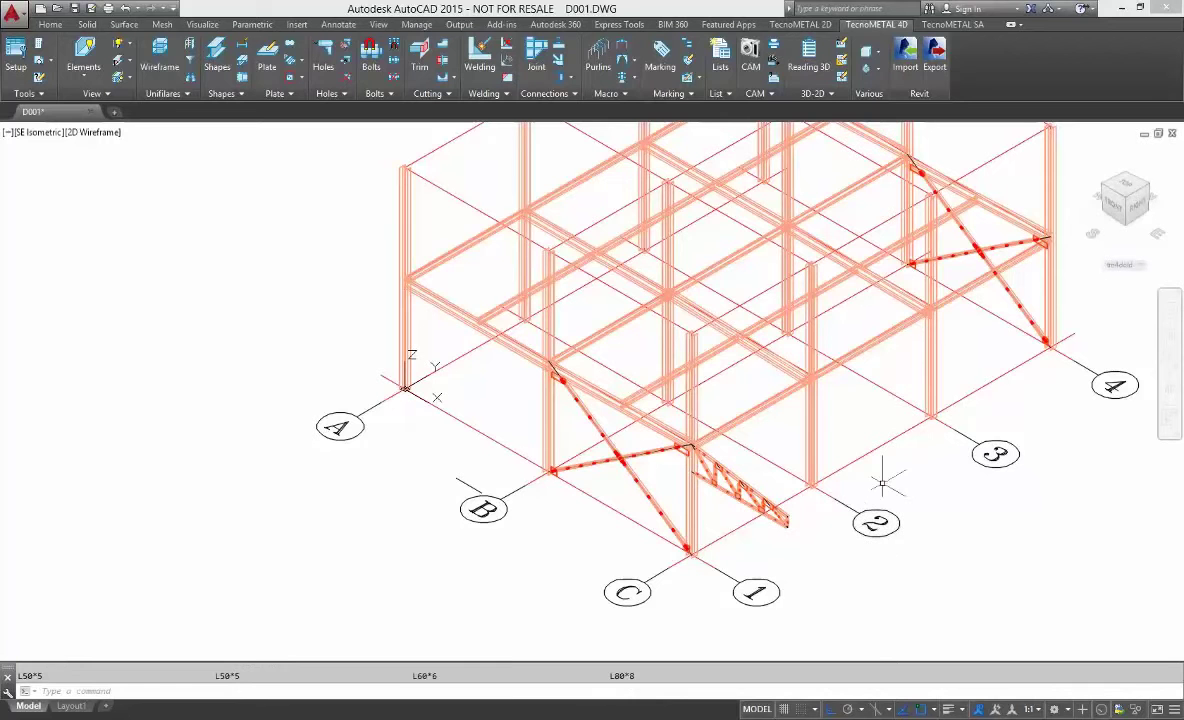
# Copy the axis 1 cantilevered truss settings and insert the same truss on column C2 at Level 1
pyautogui.press('Return')
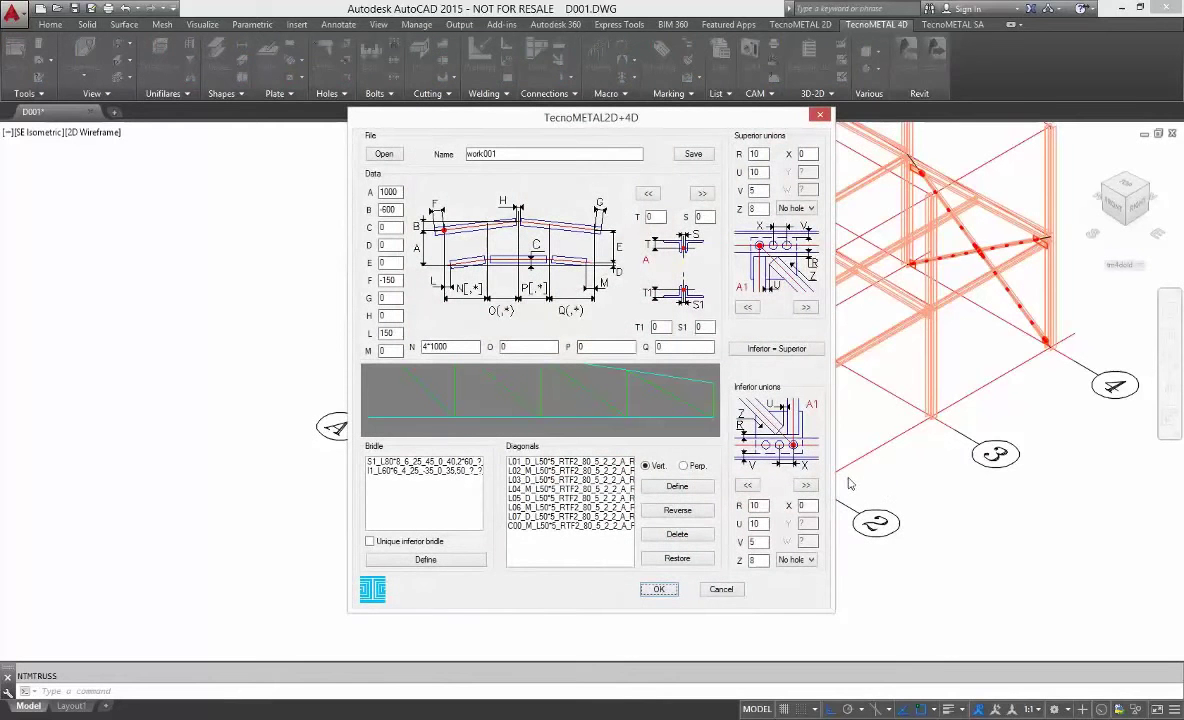
pyautogui.click(678, 487)
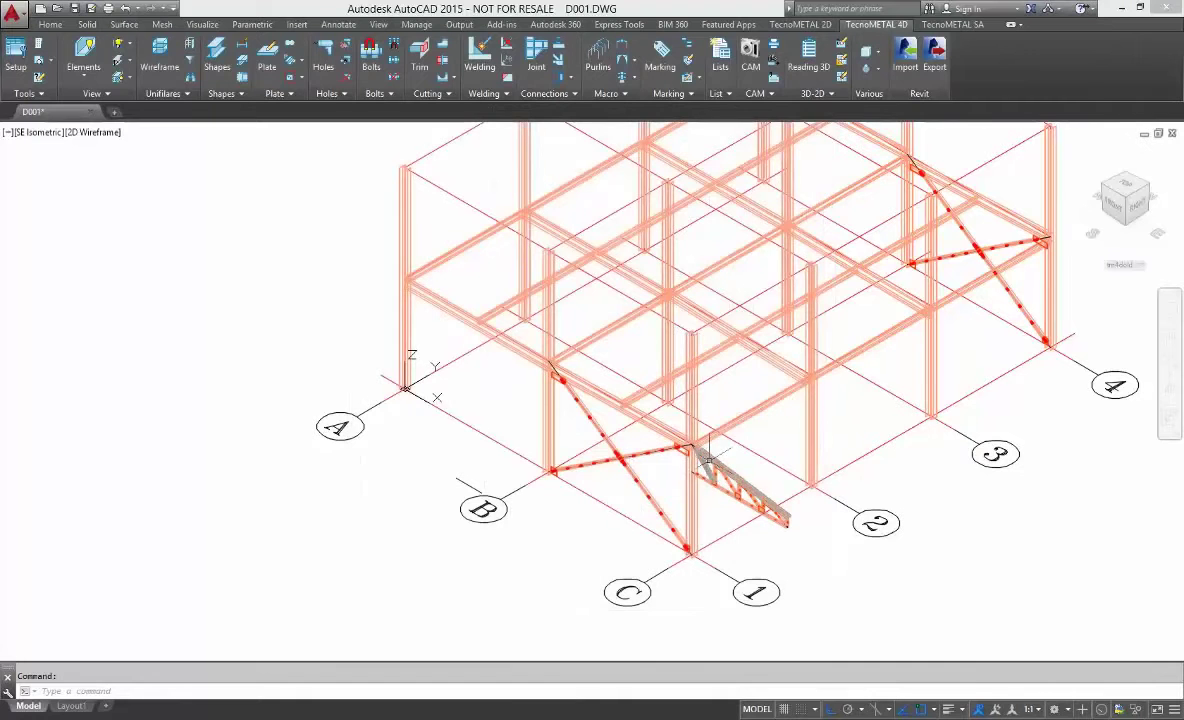
pyautogui.click(713, 450)
pyautogui.rightClick(713, 456)
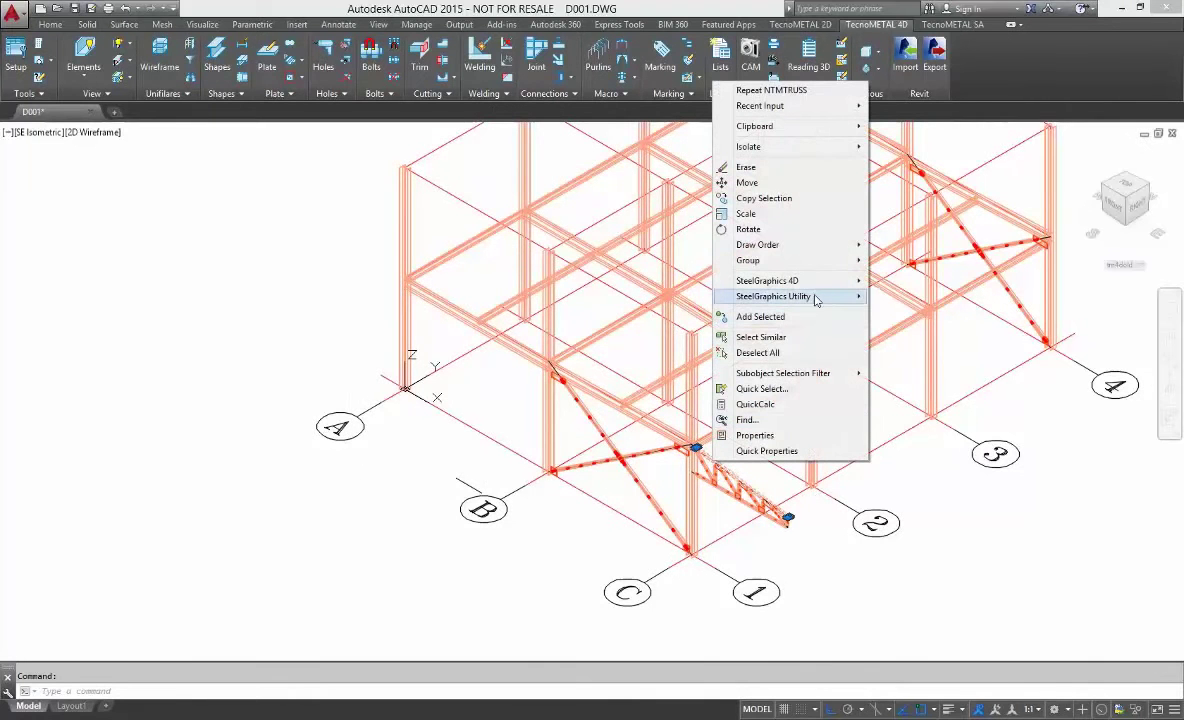
pyautogui.moveTo(818, 299)
pyautogui.click(899, 312)
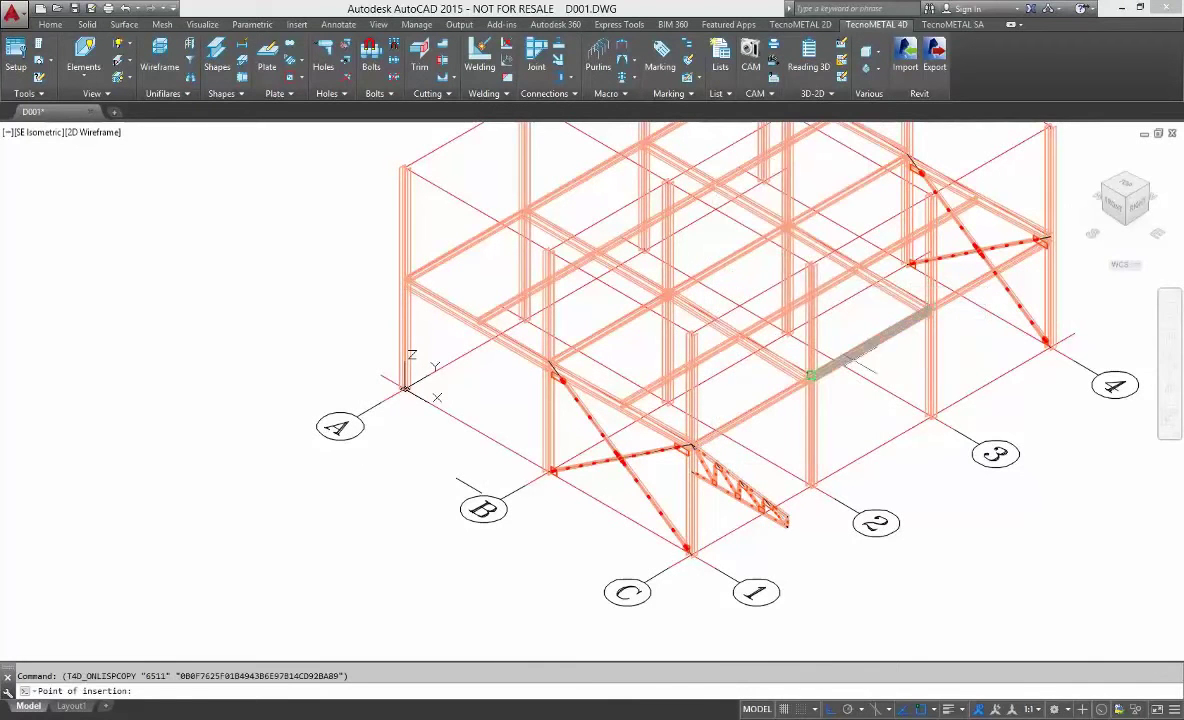
pyautogui.click(836, 367)
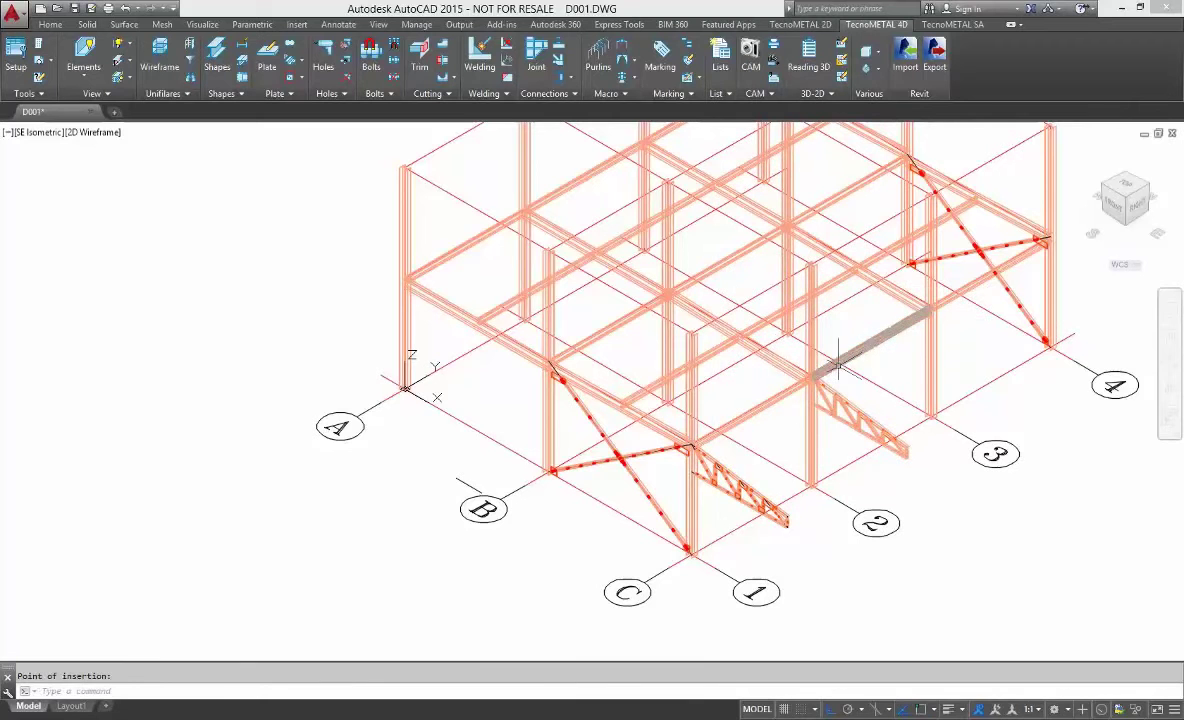
# Insert the same truss on columns C3 and C4 at Level 1, snapping to the beam-column endpoints
pyautogui.press('Return')
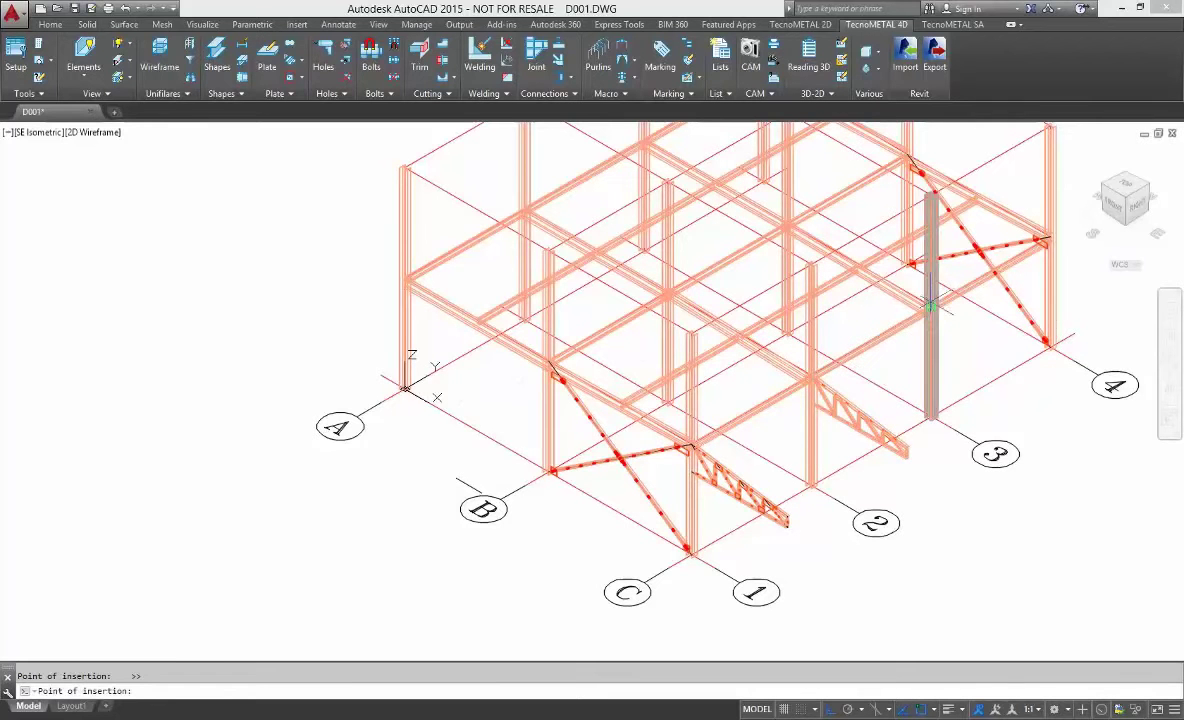
pyautogui.click(934, 314)
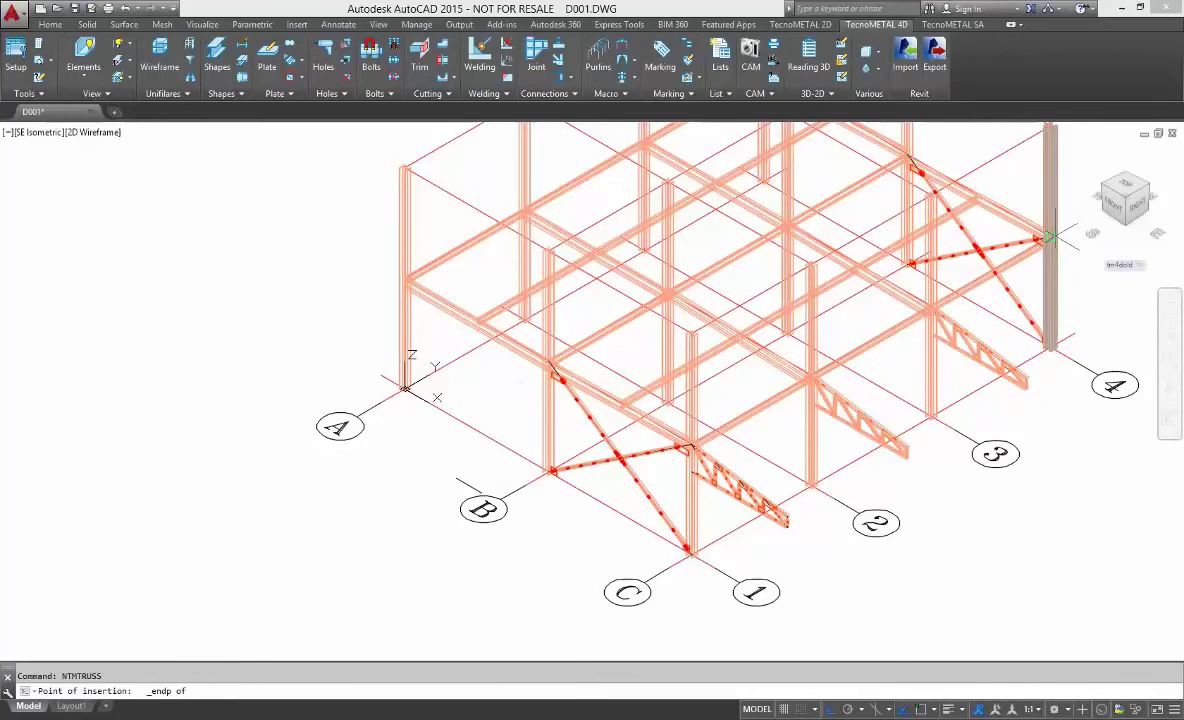
pyautogui.click(1097, 285)
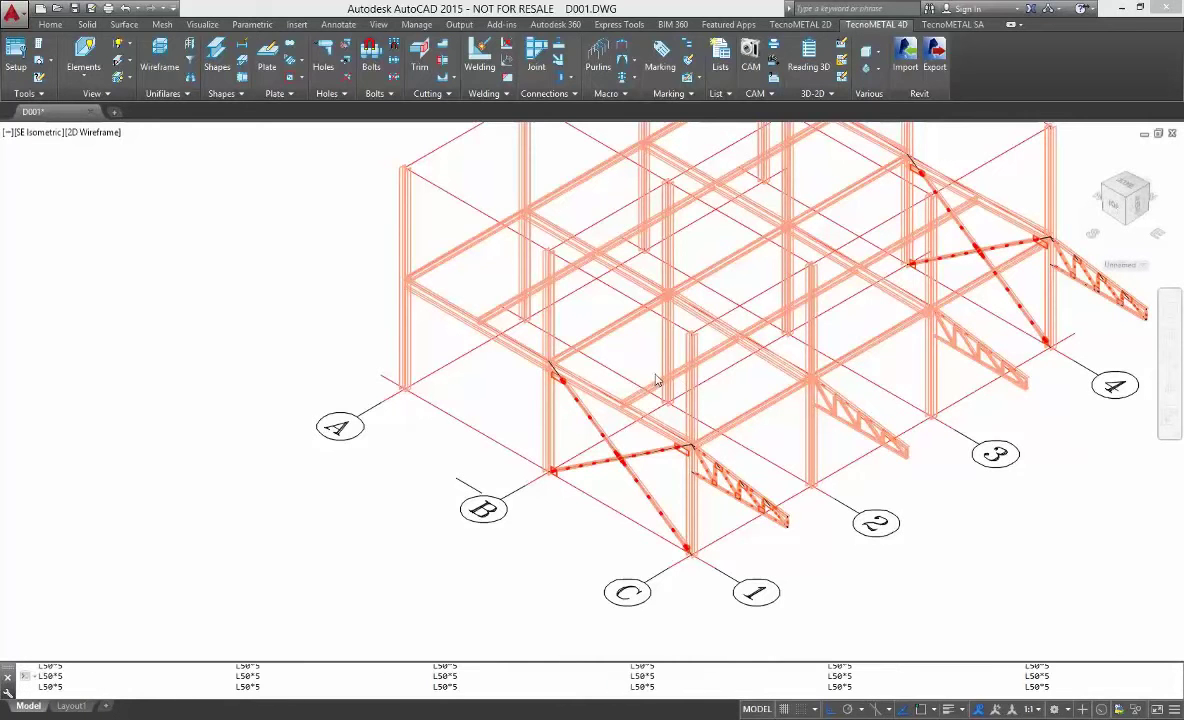
# Start the Purlins macro with the work001 settings and set point P1 at the outer endpoint of the axis 1 truss
pyautogui.scroll(-2, 536, 344)
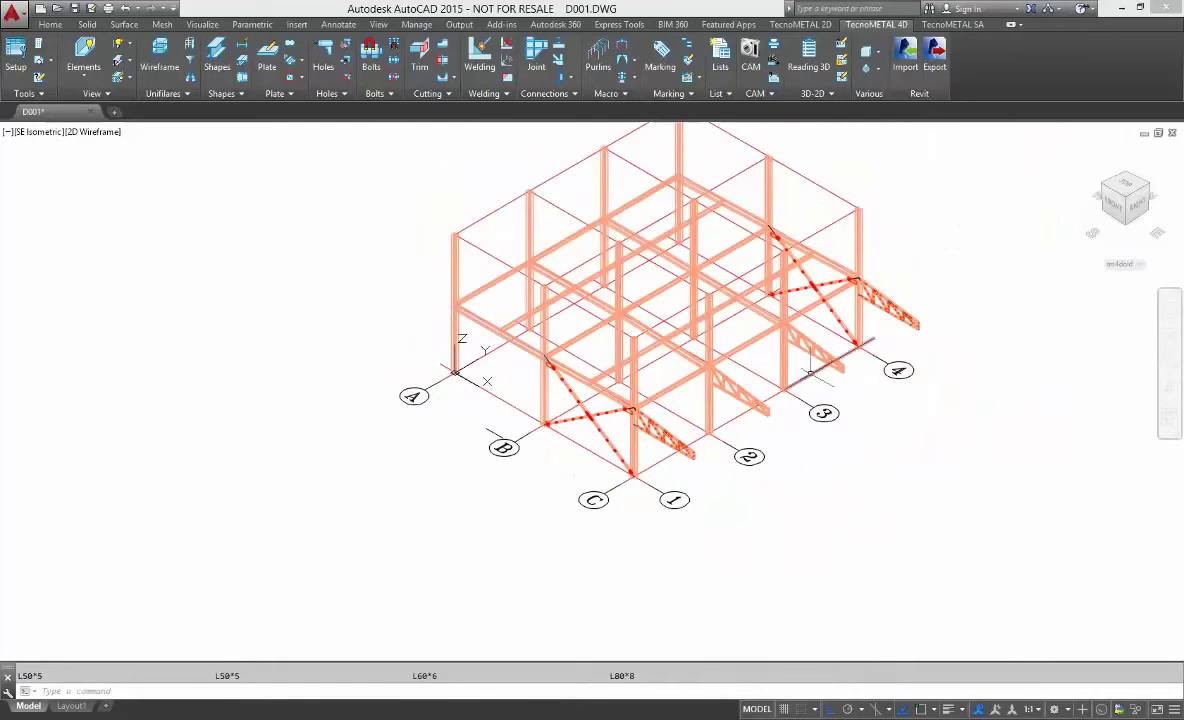
pyautogui.scroll(2, 645, 127)
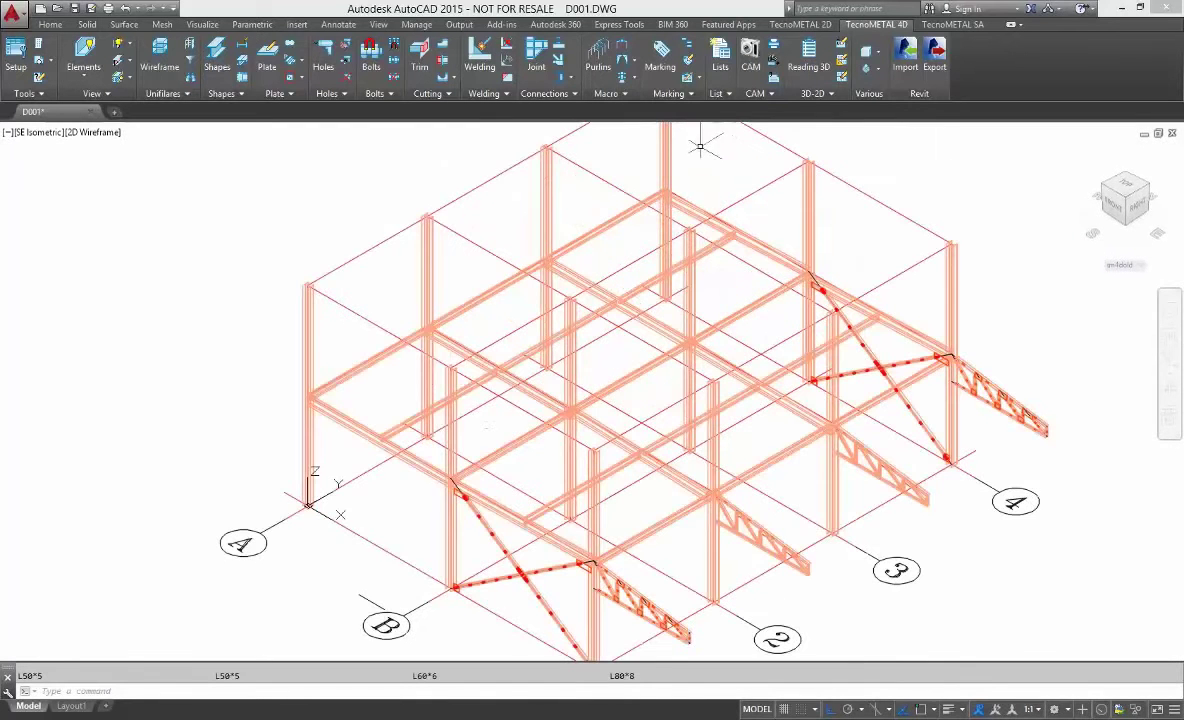
pyautogui.click(598, 57)
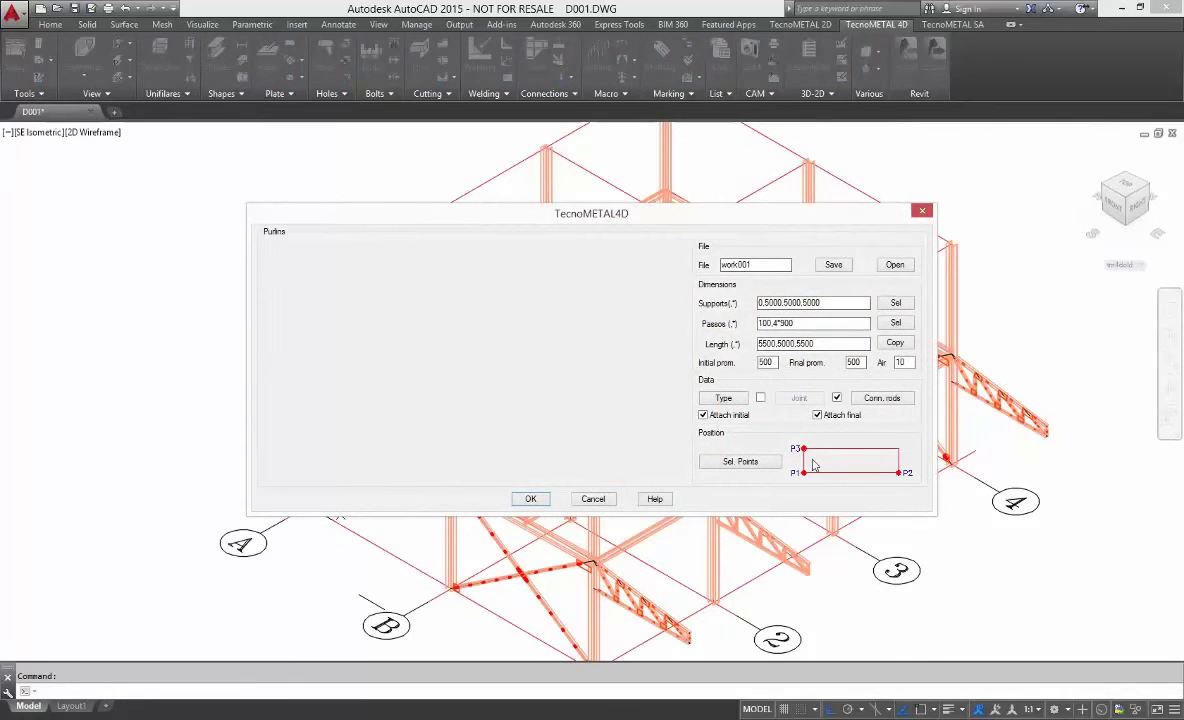
pyautogui.click(745, 466)
pyautogui.scroll(-3, 731, 382)
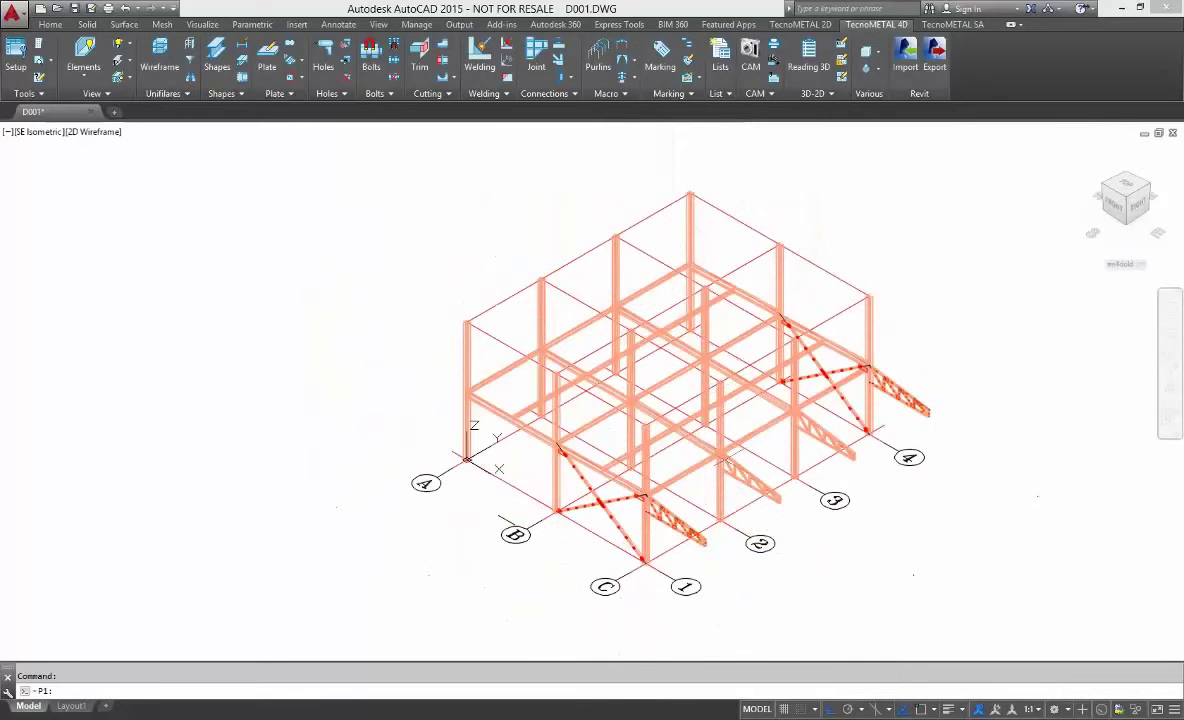
pyautogui.keyDown('shift'); pyautogui.rightClick(716, 537); pyautogui.keyUp('shift')
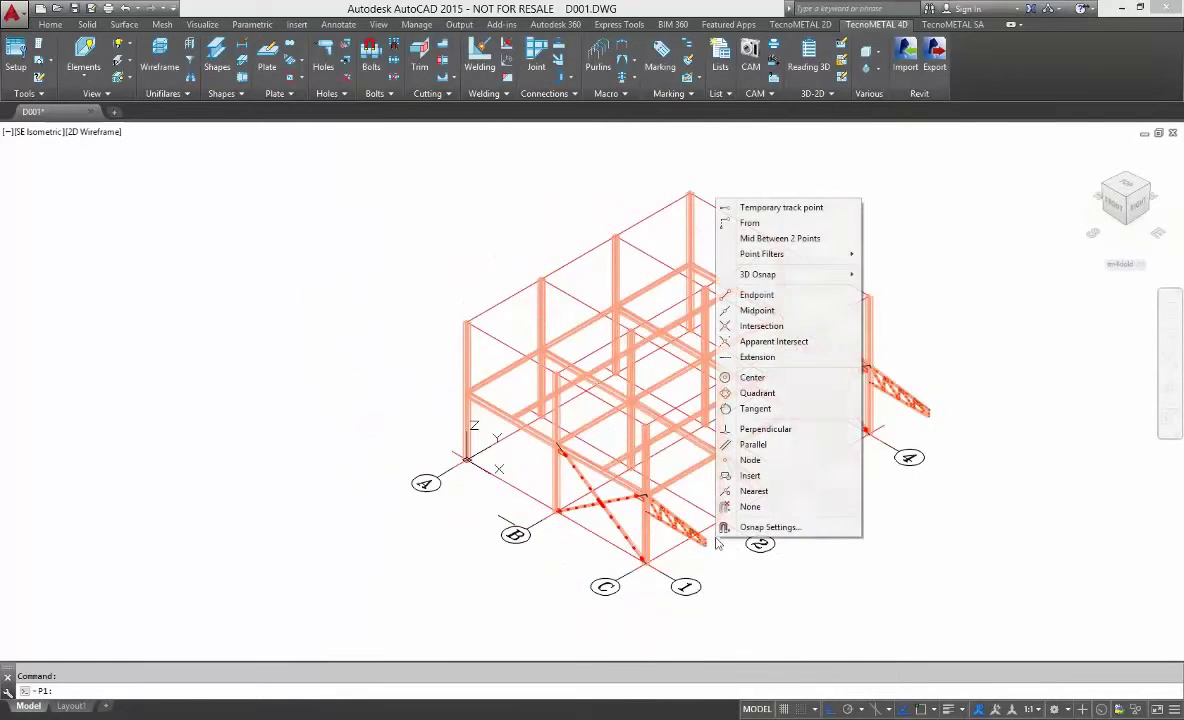
pyautogui.click(764, 299)
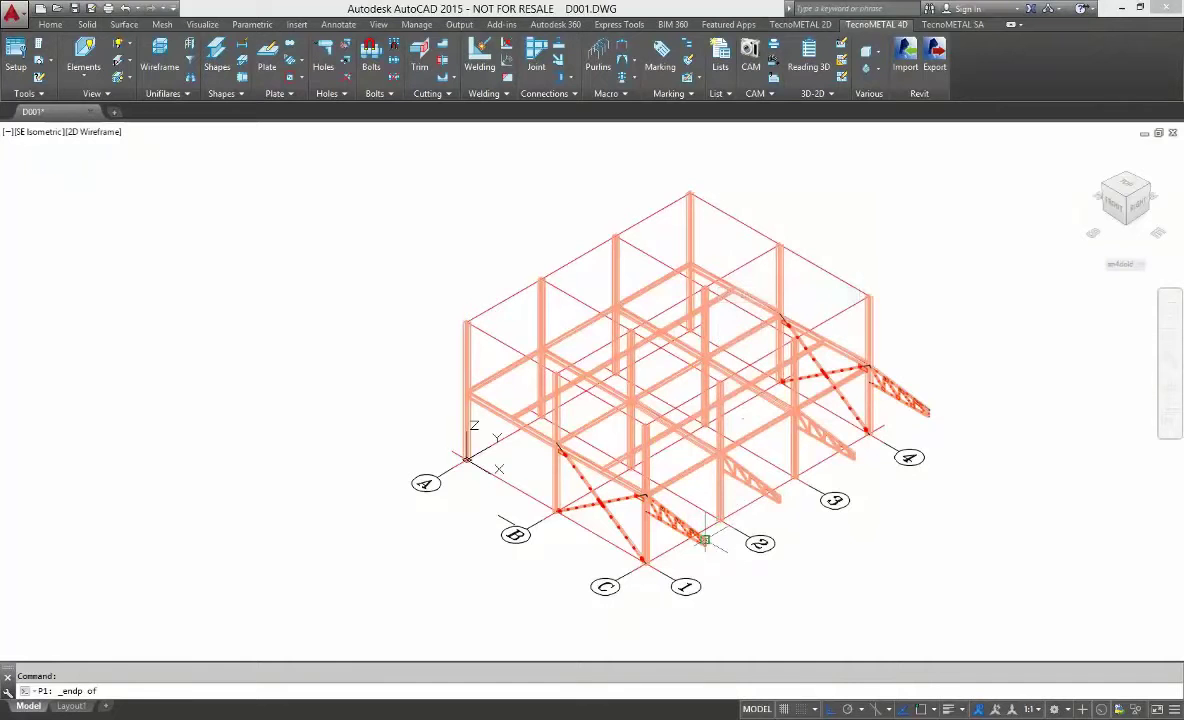
pyautogui.click(703, 538)
# Set purlin point P2 at the outer endpoint of the axis 4 truss and P3 at the column-side endpoint of the axis 1 truss
pyautogui.keyDown('shift'); pyautogui.rightClick(818, 495); pyautogui.keyUp('shift')
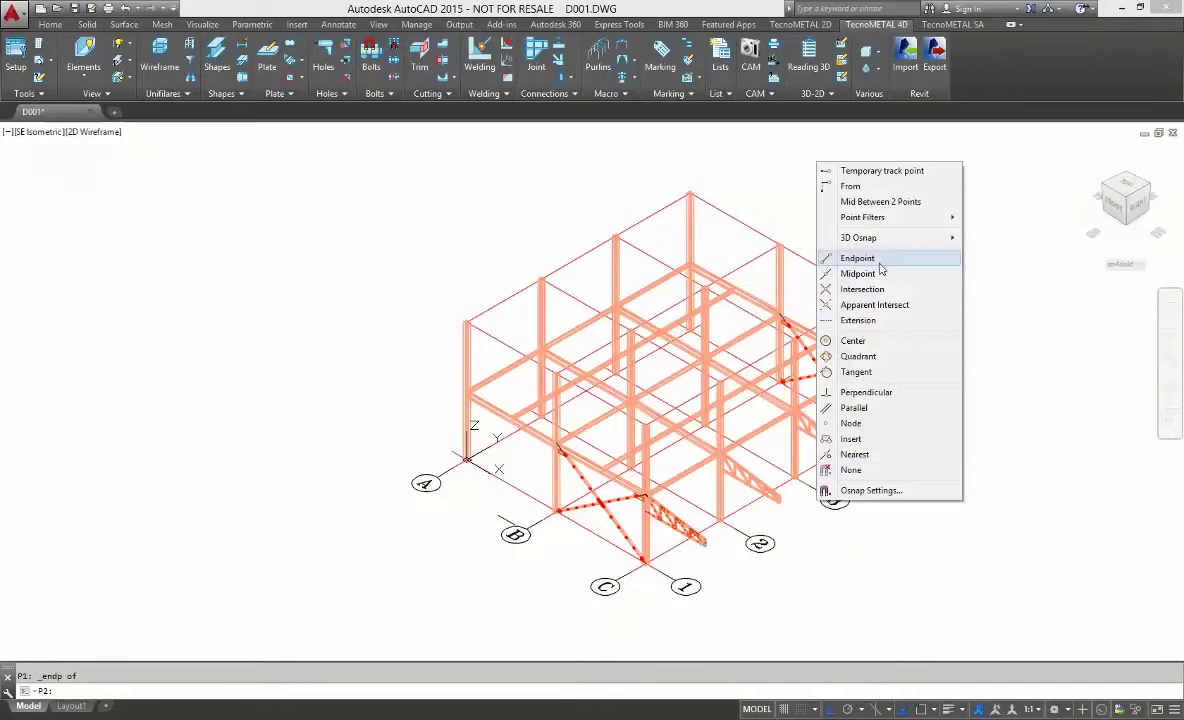
pyautogui.click(815, 250)
pyautogui.click(928, 410)
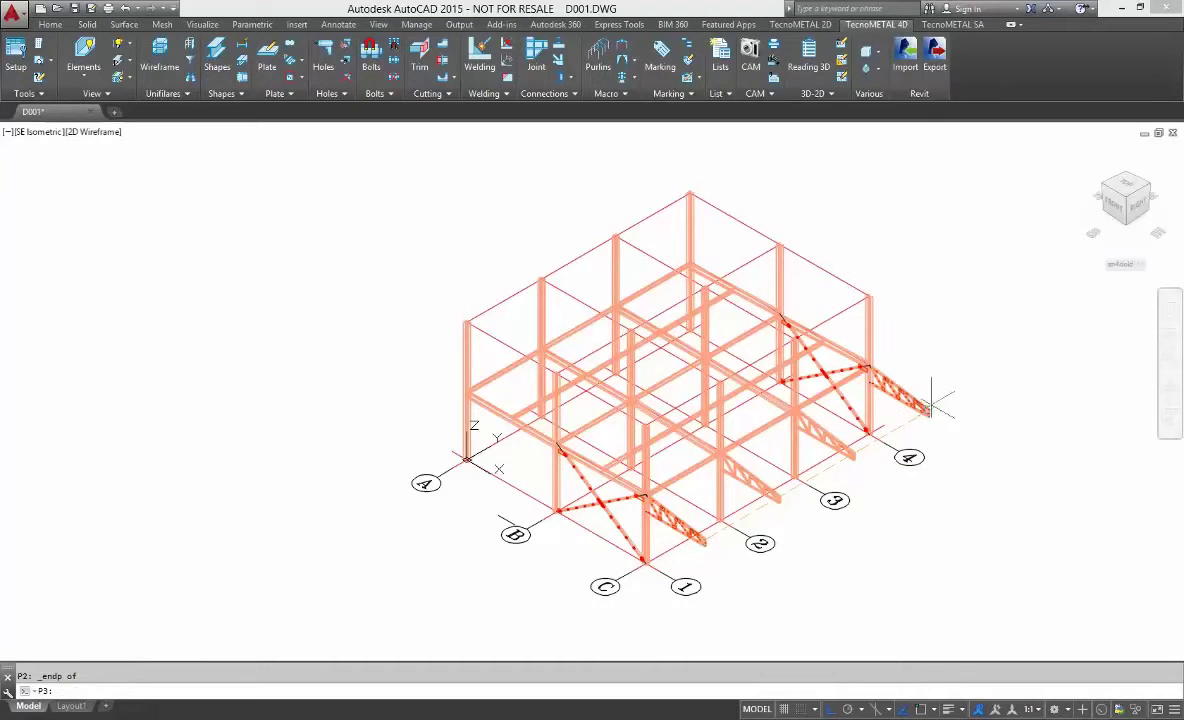
pyautogui.keyDown('shift'); pyautogui.rightClick(803, 516); pyautogui.keyUp('shift')
pyautogui.click(868, 268)
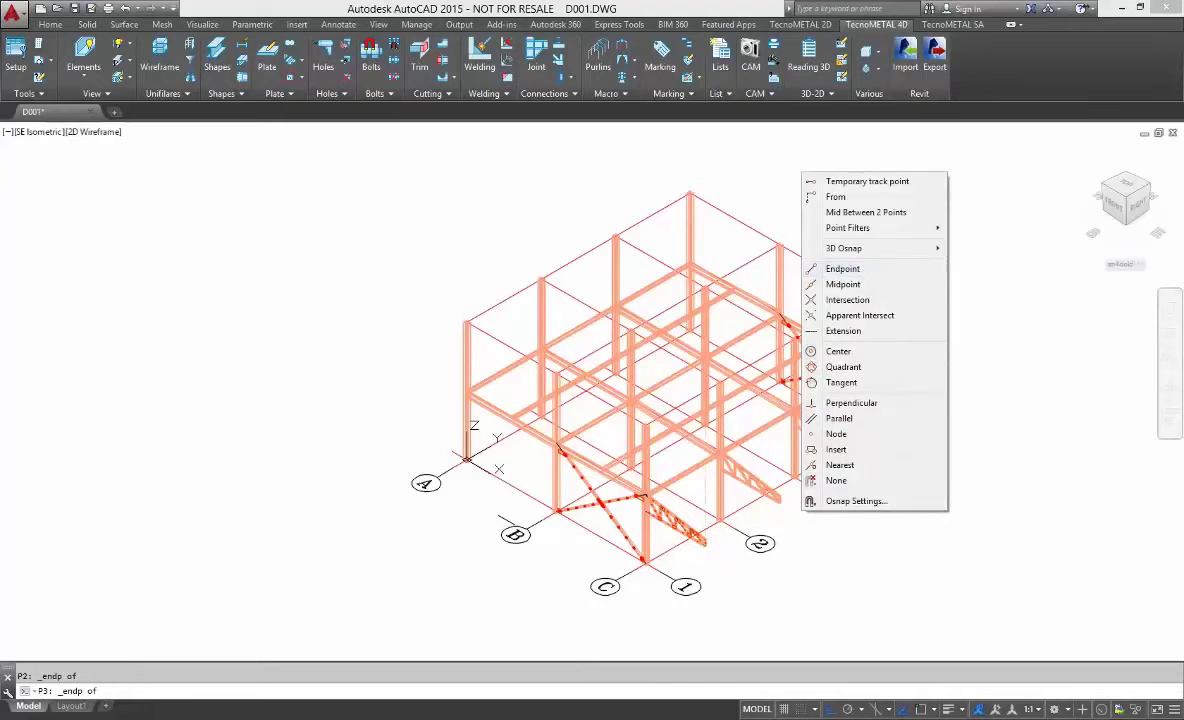
pyautogui.click(868, 296)
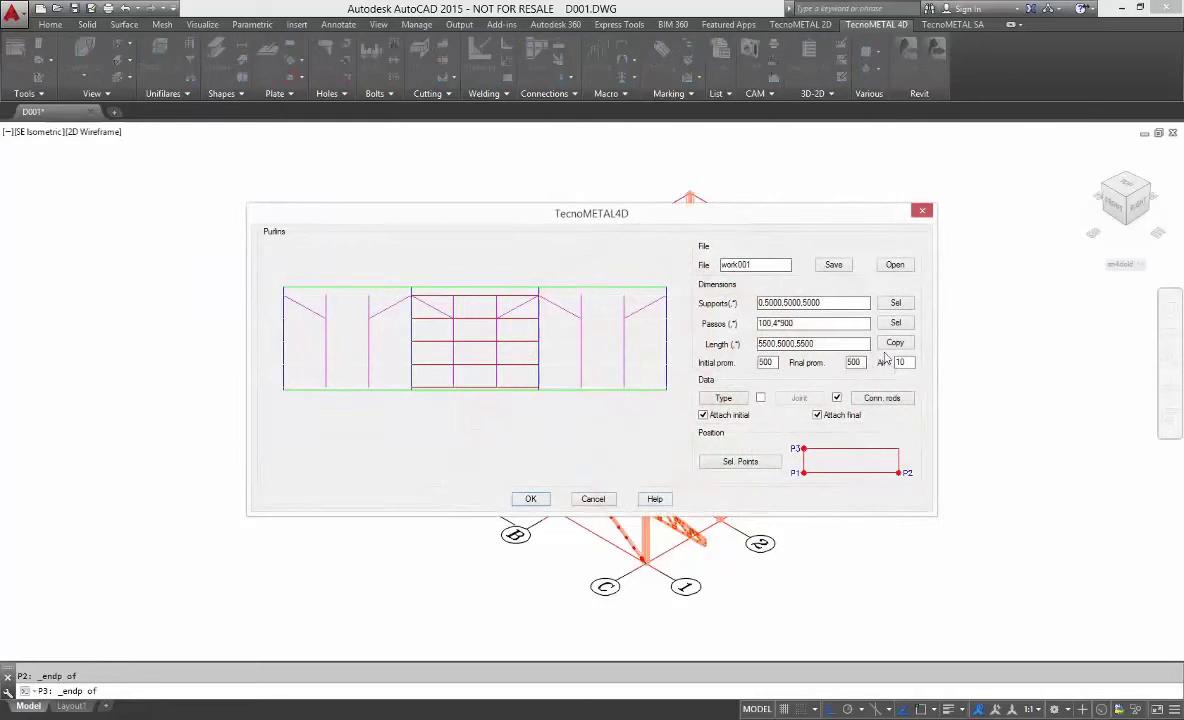
# Accept the IPE180 purlin type and generate the purlins with supports 0,5000,5000,5000, spacing 100,4*900 and lengths 5500,5000,5500
pyautogui.click(737, 402)
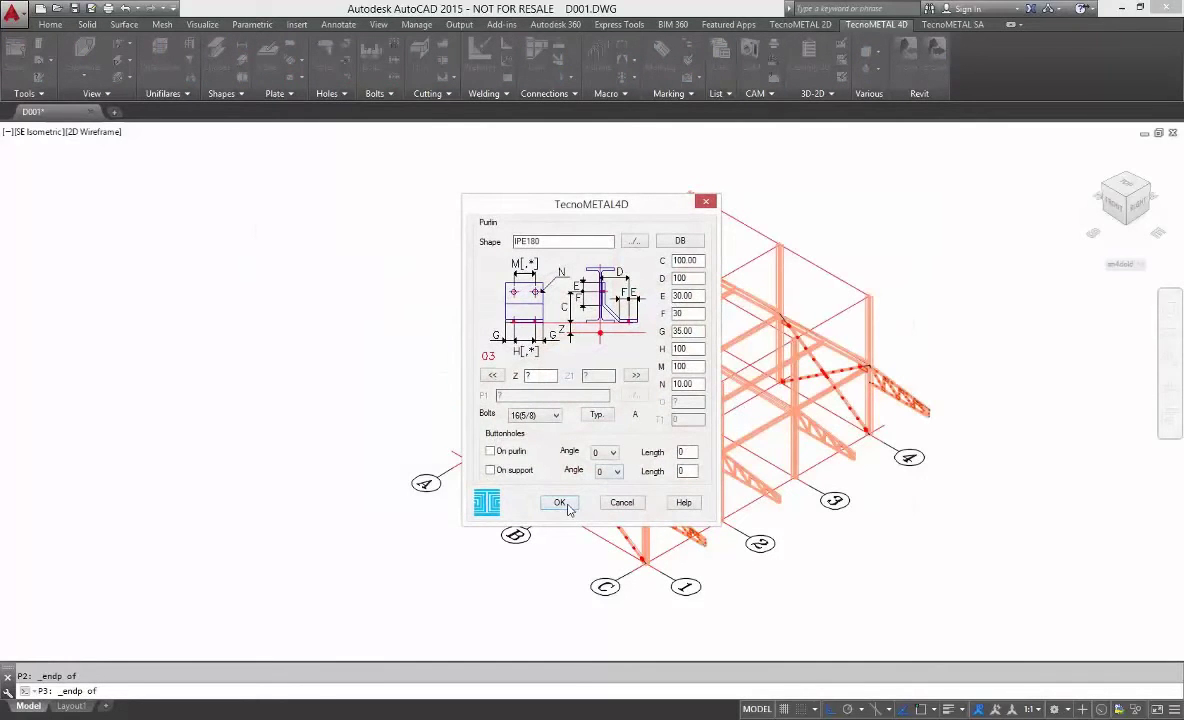
pyautogui.click(566, 506)
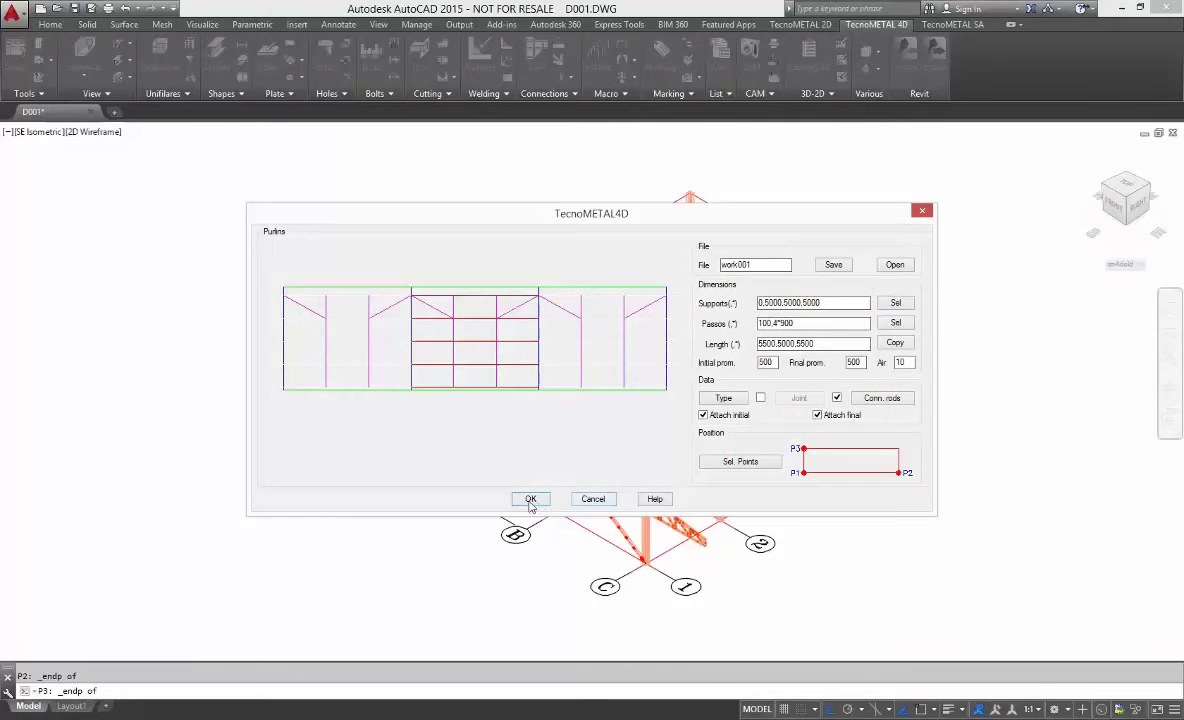
pyautogui.click(531, 502)
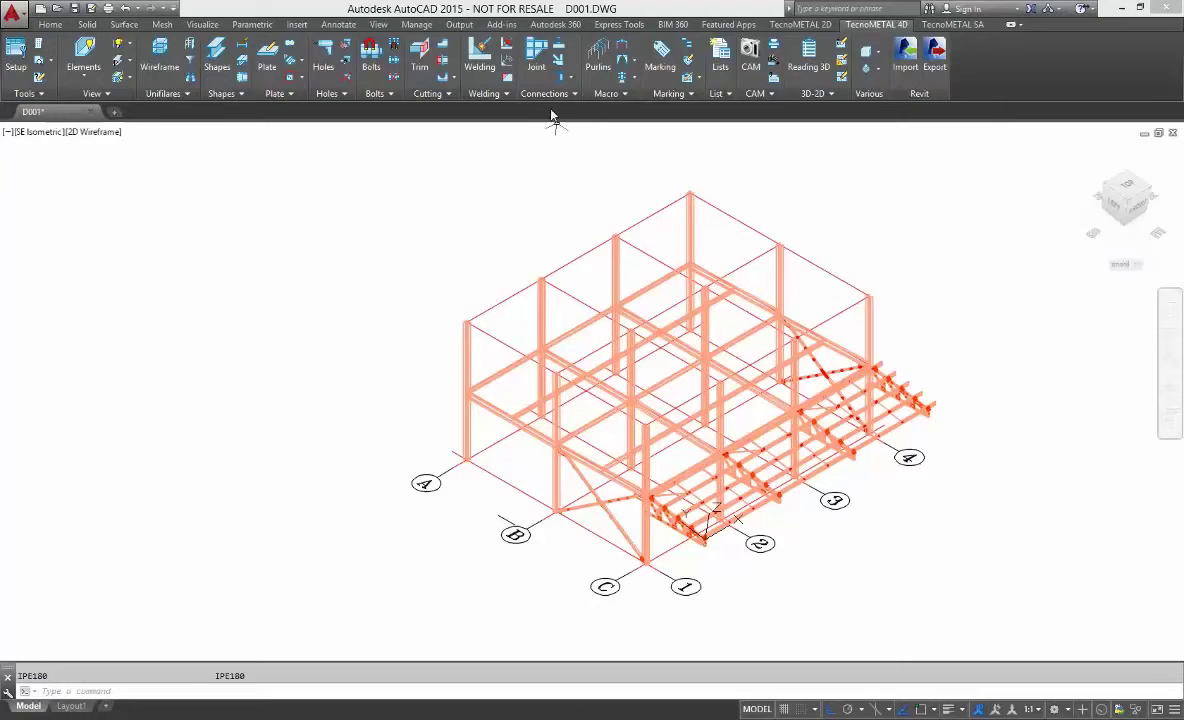
# Add base plate connection 501 with the saved H240 configuration to the HEA240 column at A1
pyautogui.click(537, 58)
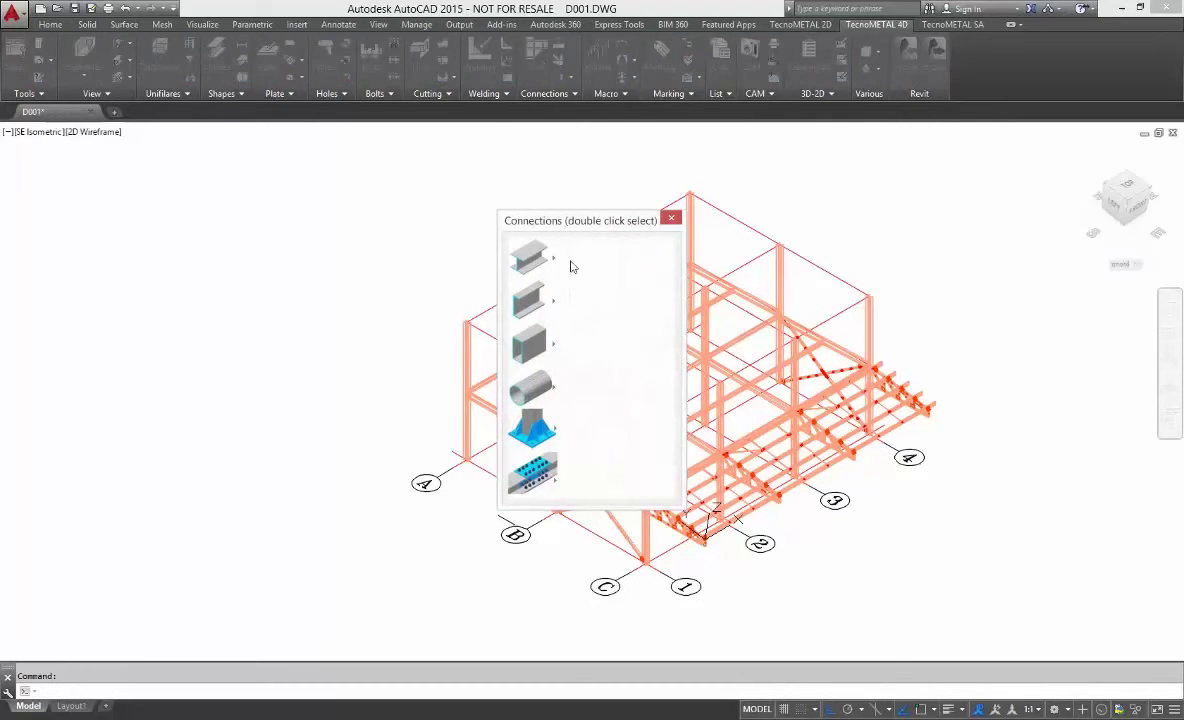
pyautogui.click(545, 428)
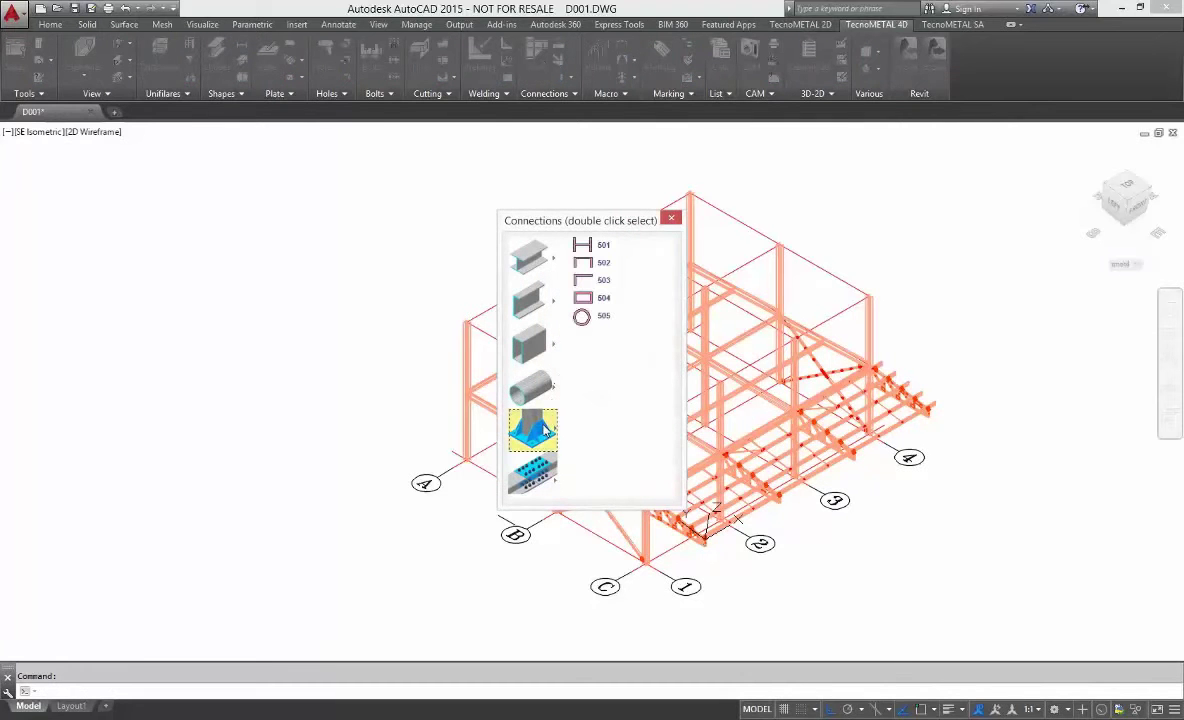
pyautogui.click(591, 247)
pyautogui.doubleClick(591, 247)
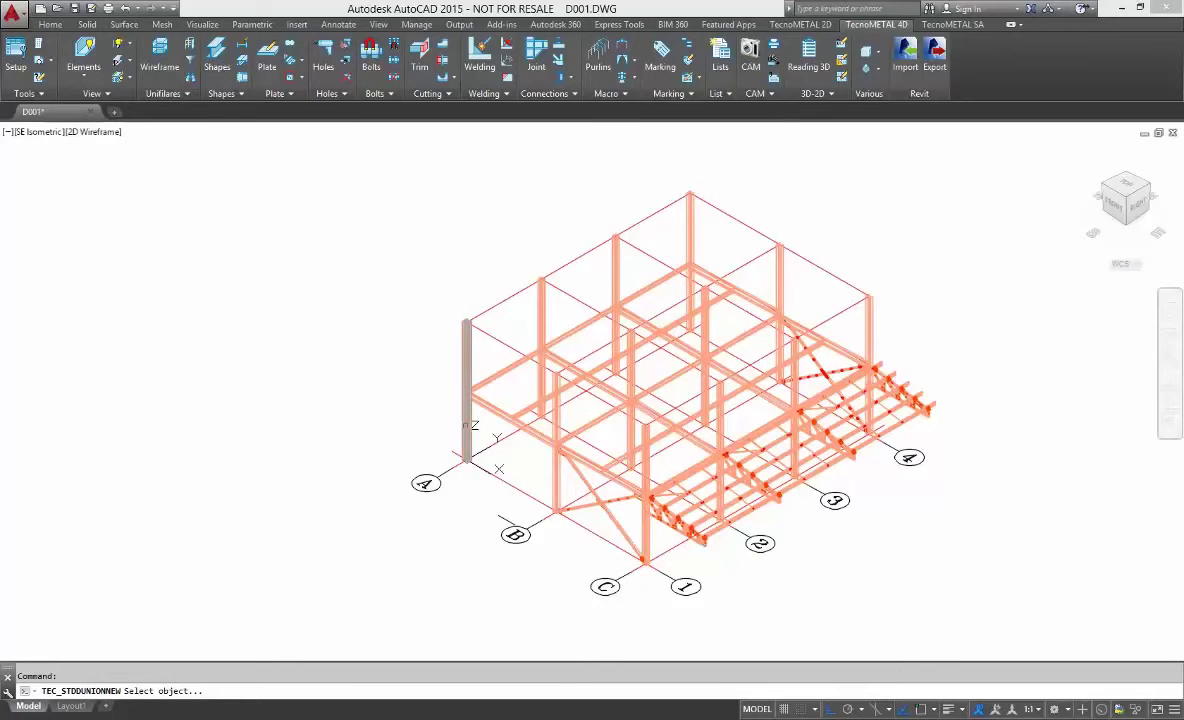
pyautogui.click(463, 437)
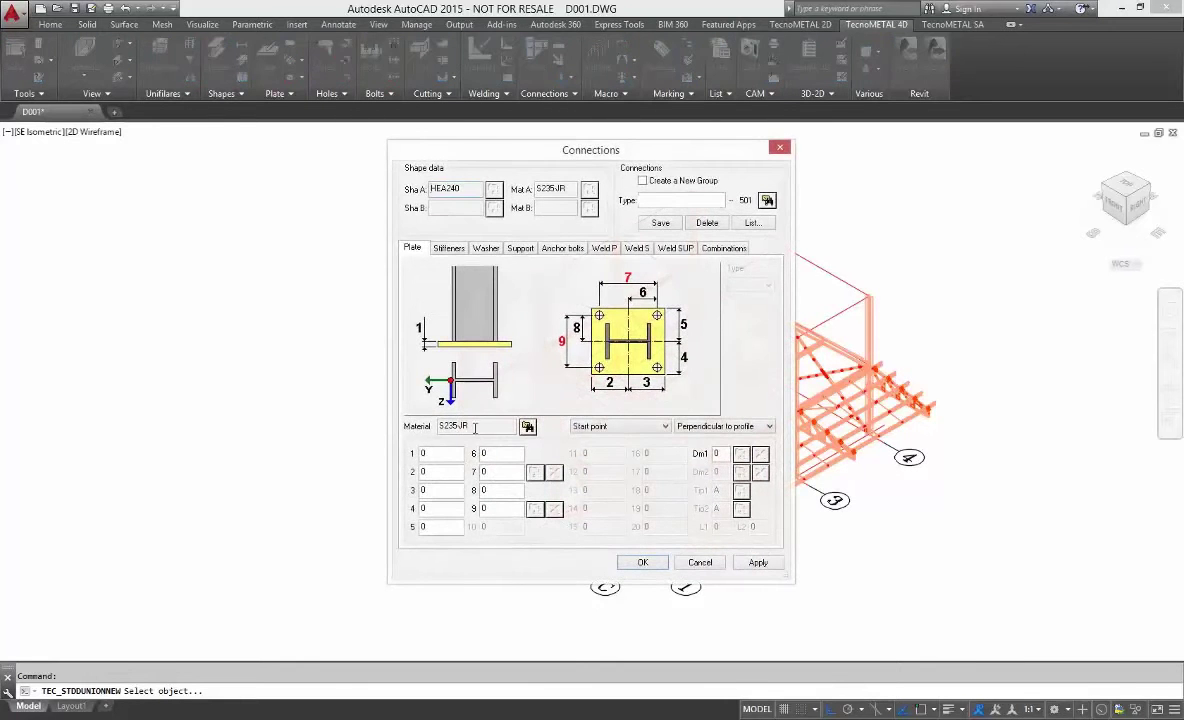
pyautogui.click(767, 200)
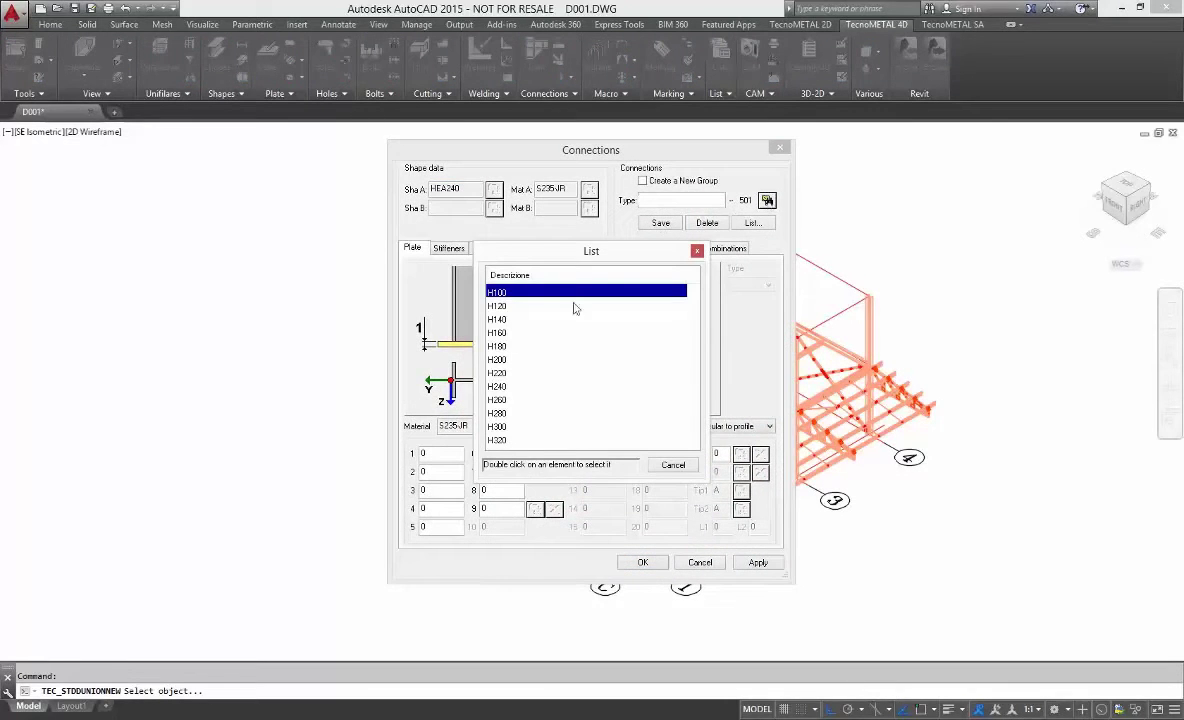
pyautogui.doubleClick(500, 388)
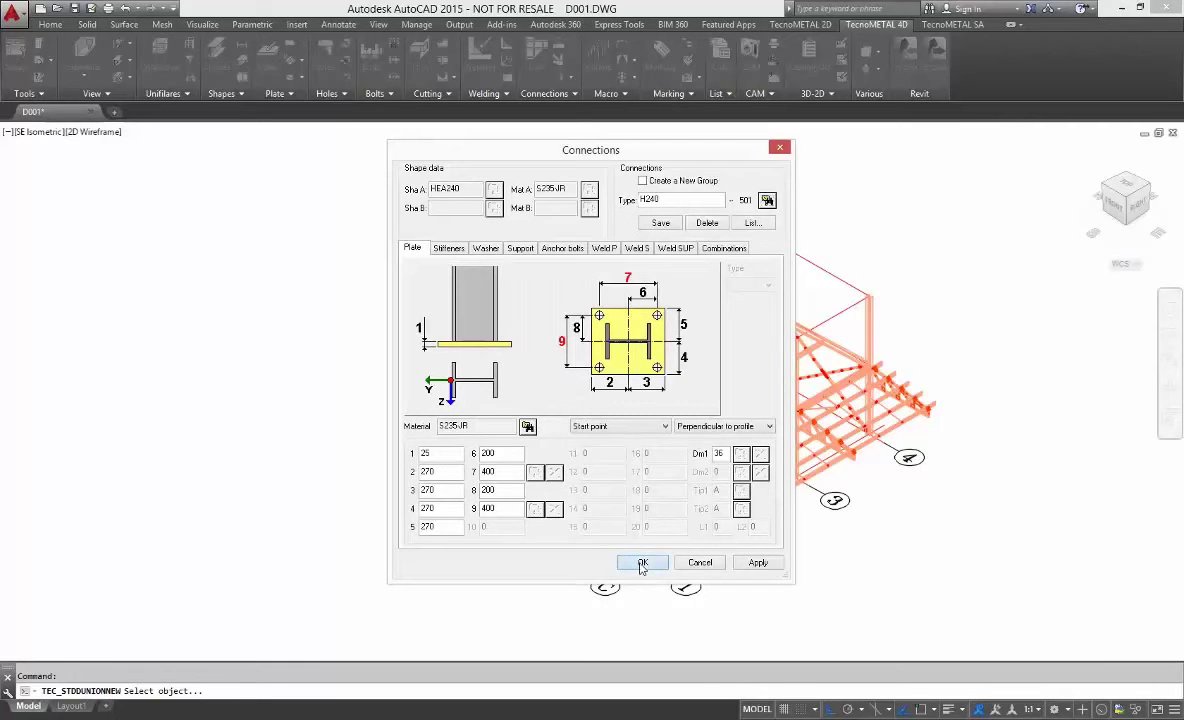
pyautogui.click(642, 564)
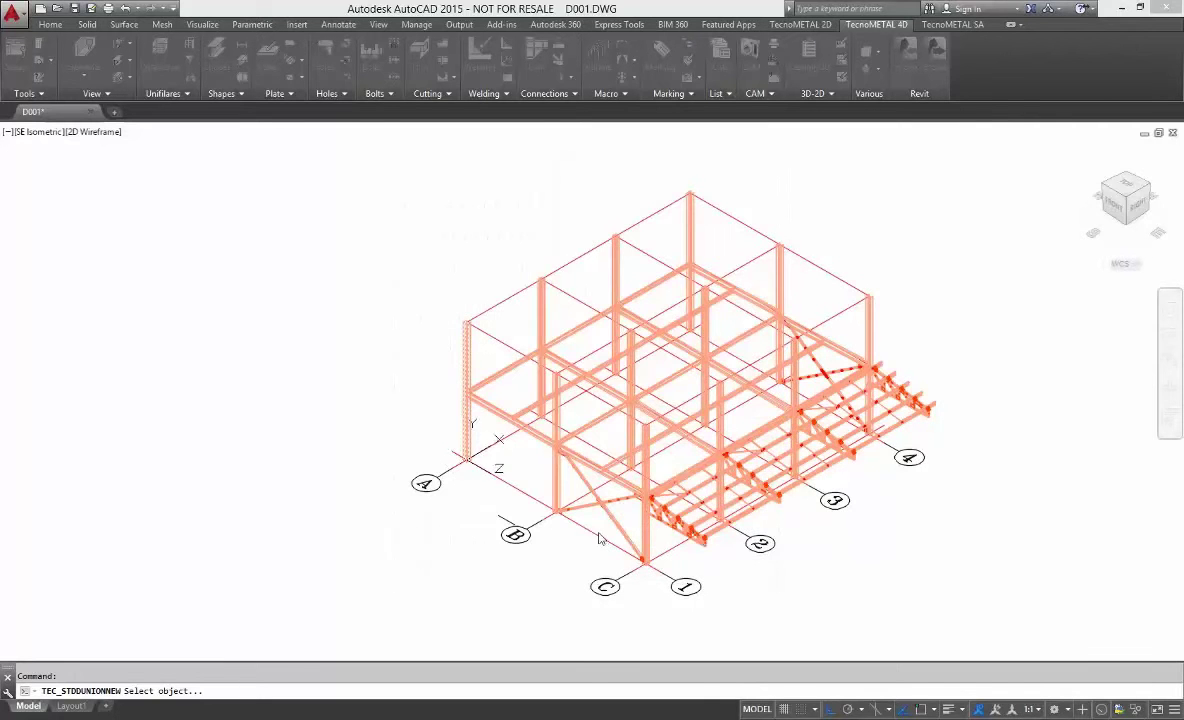
# Apply the same H240 base plate connection to columns B1, C1, C2, B2 and A2
pyautogui.scroll(2, 575, 514)
pyautogui.scroll(2, 562, 516)
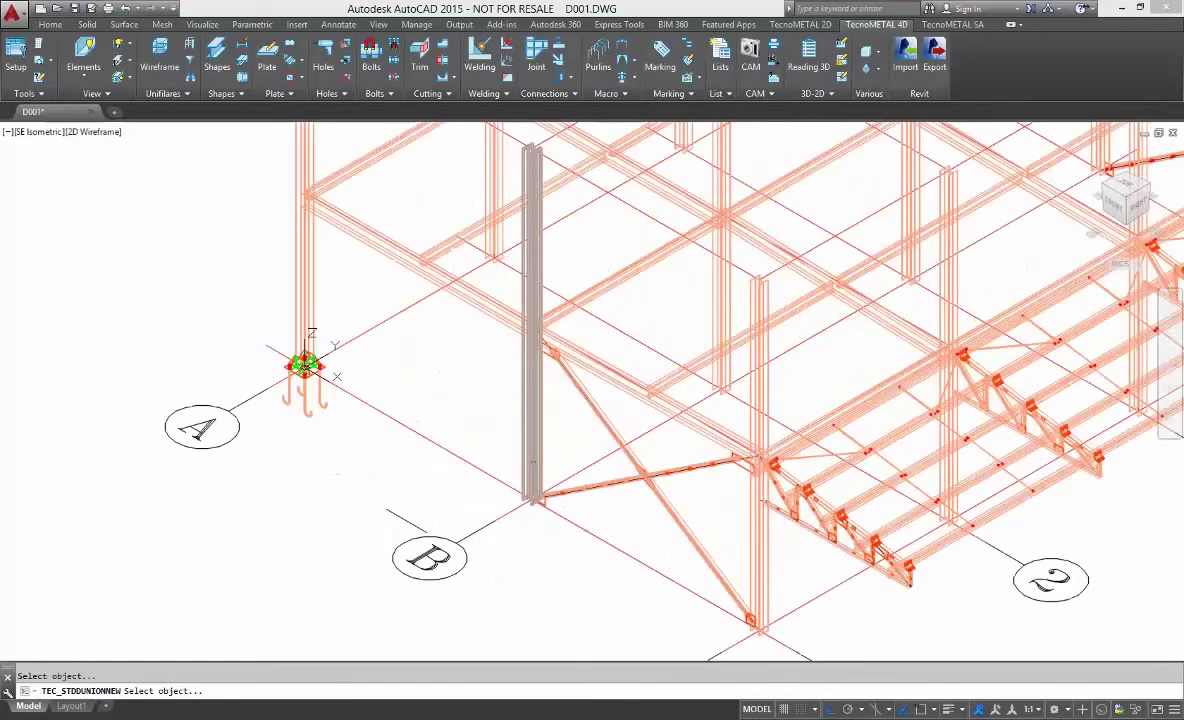
pyautogui.click(535, 464)
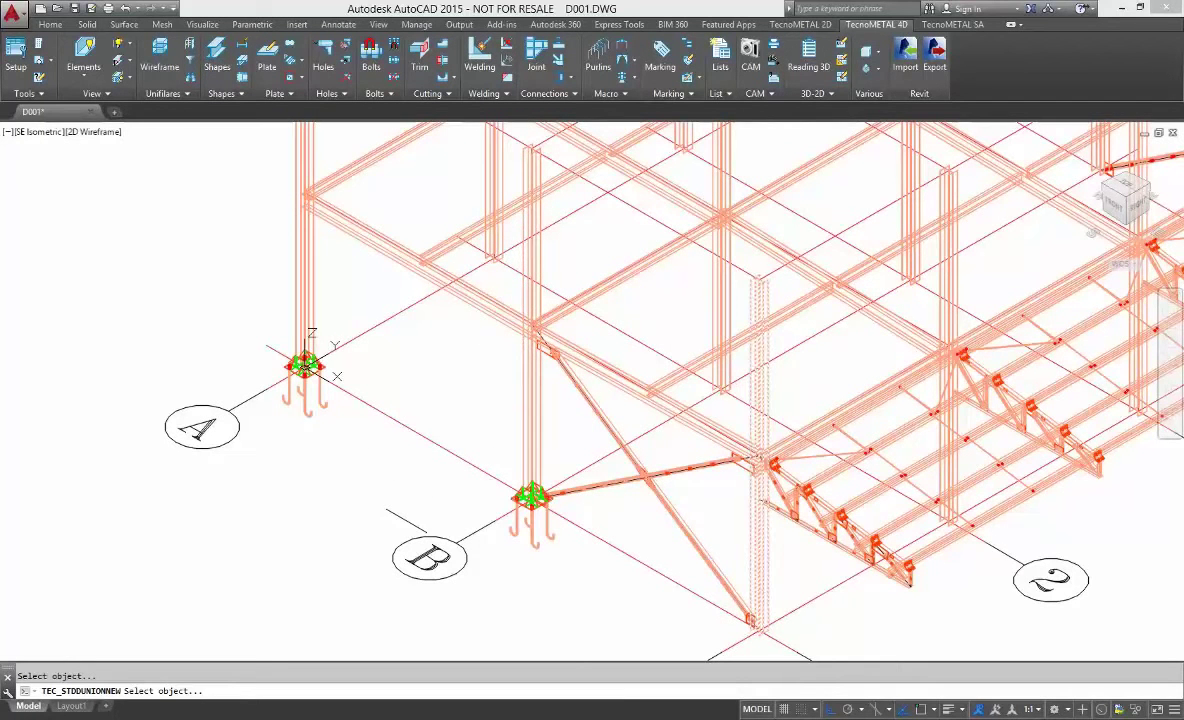
pyautogui.click(758, 628)
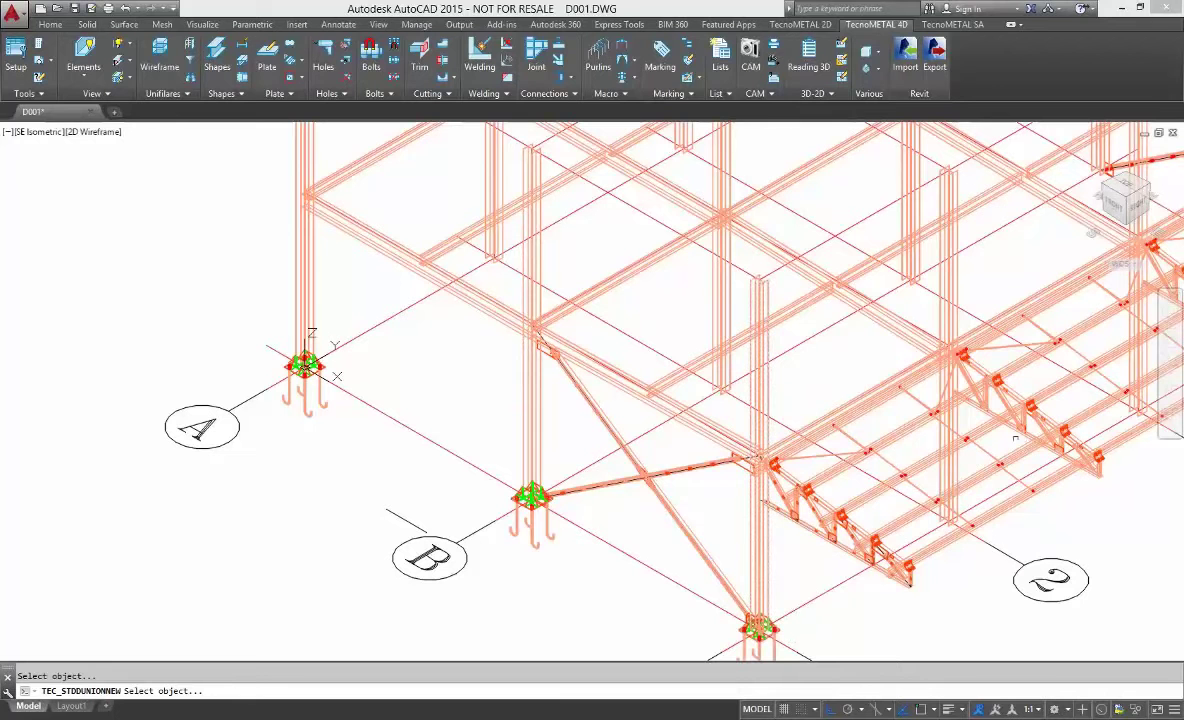
pyautogui.click(950, 450)
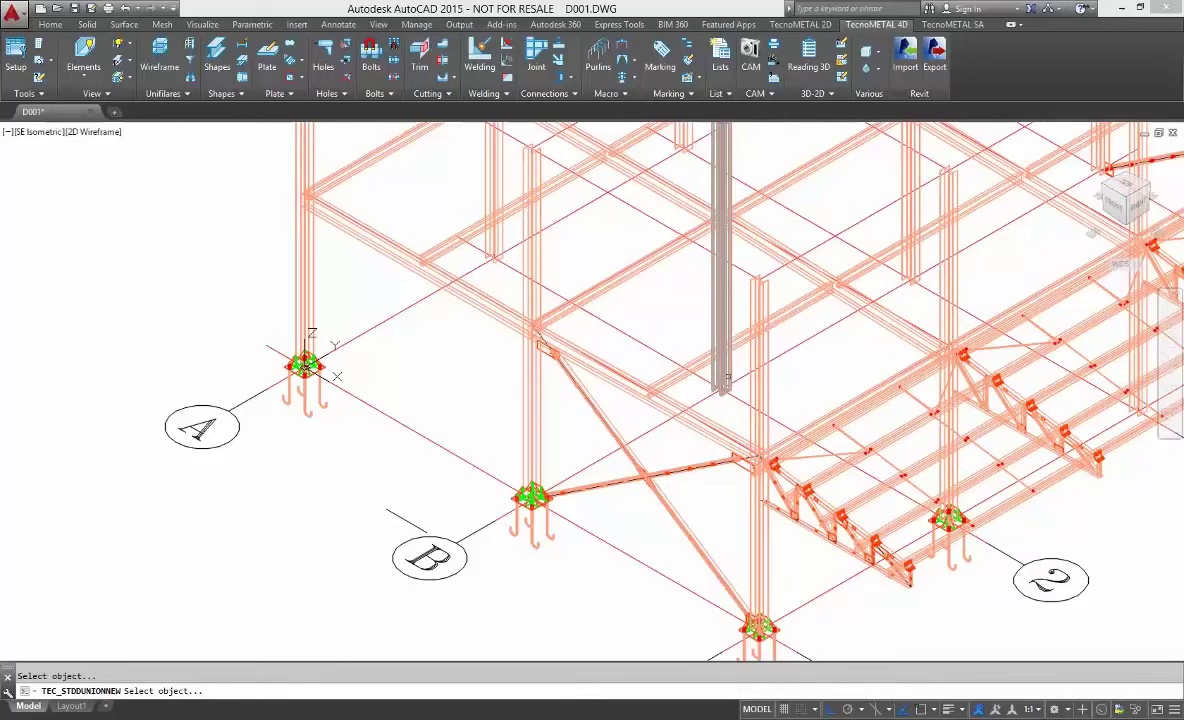
pyautogui.click(727, 378)
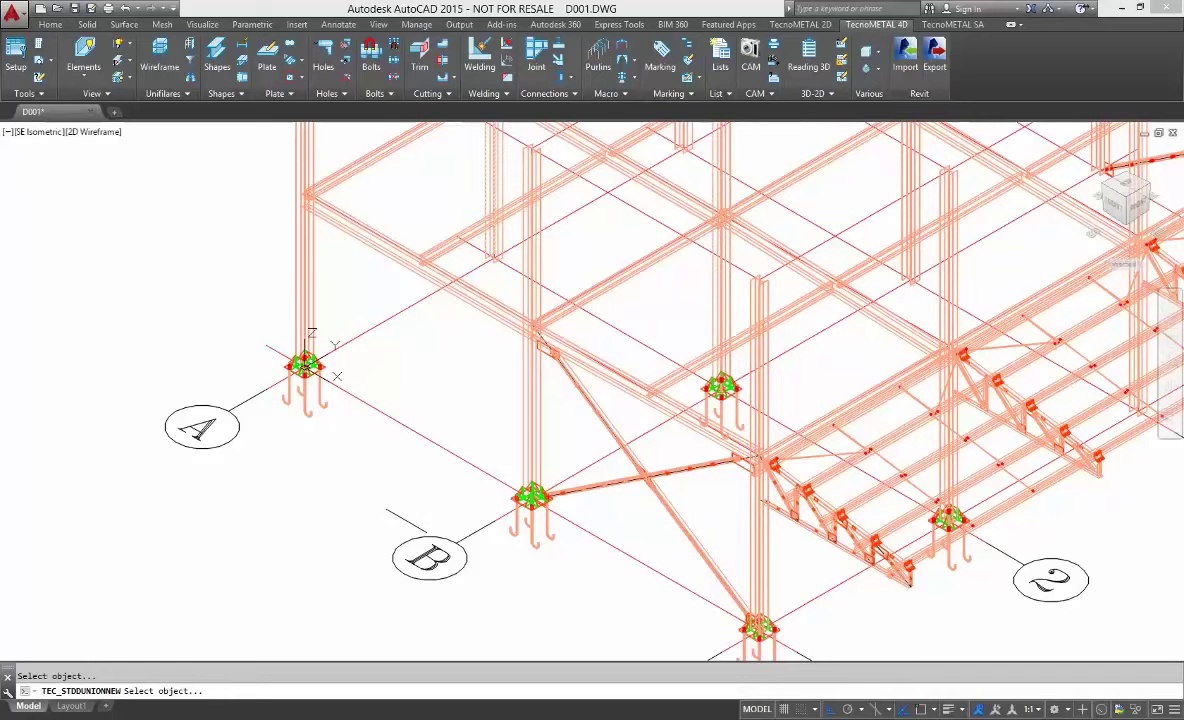
pyautogui.click(490, 245)
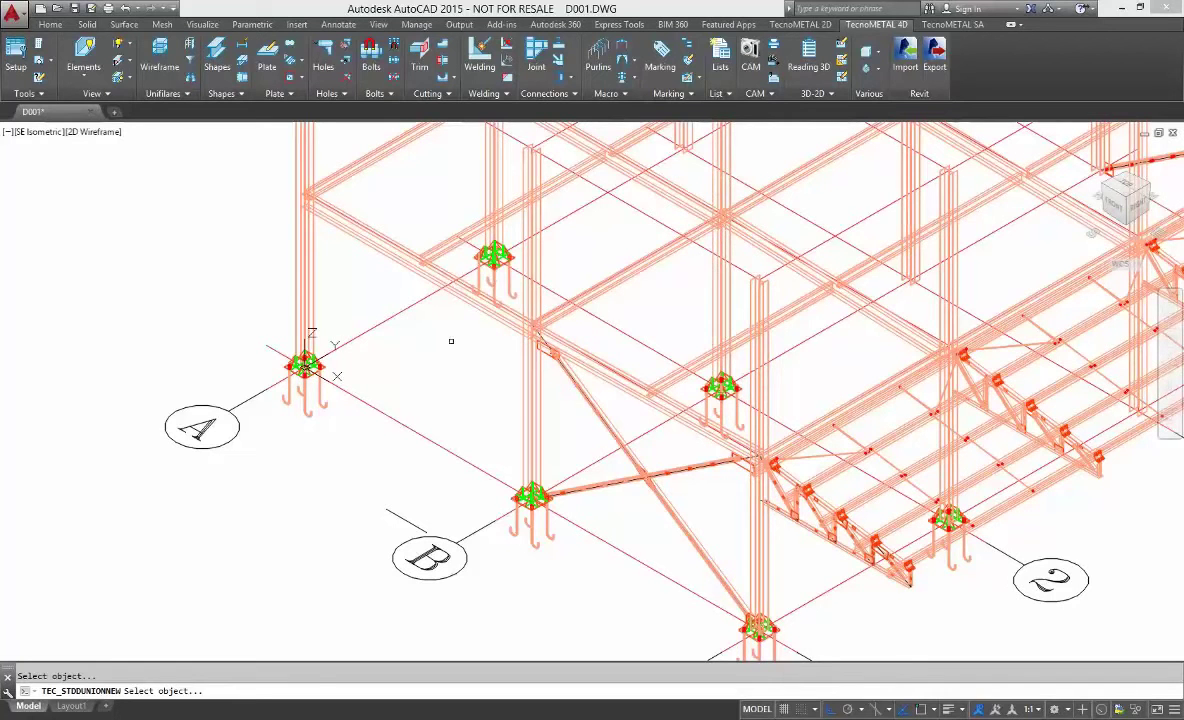
# Add angle connection 002 with configuration 200/2-20 between the axis 1 IPE300 beam in bay B–C and the HEA240 column at B1
pyautogui.click(527, 265)
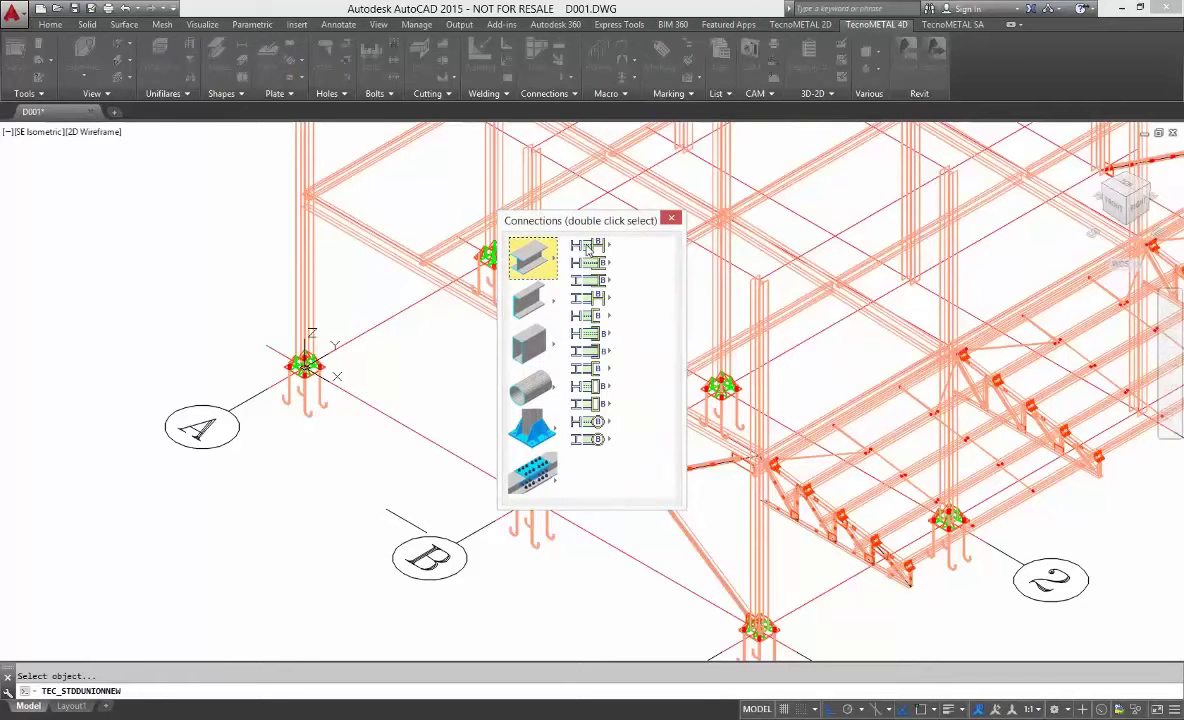
pyautogui.click(589, 247)
pyautogui.doubleClick(642, 263)
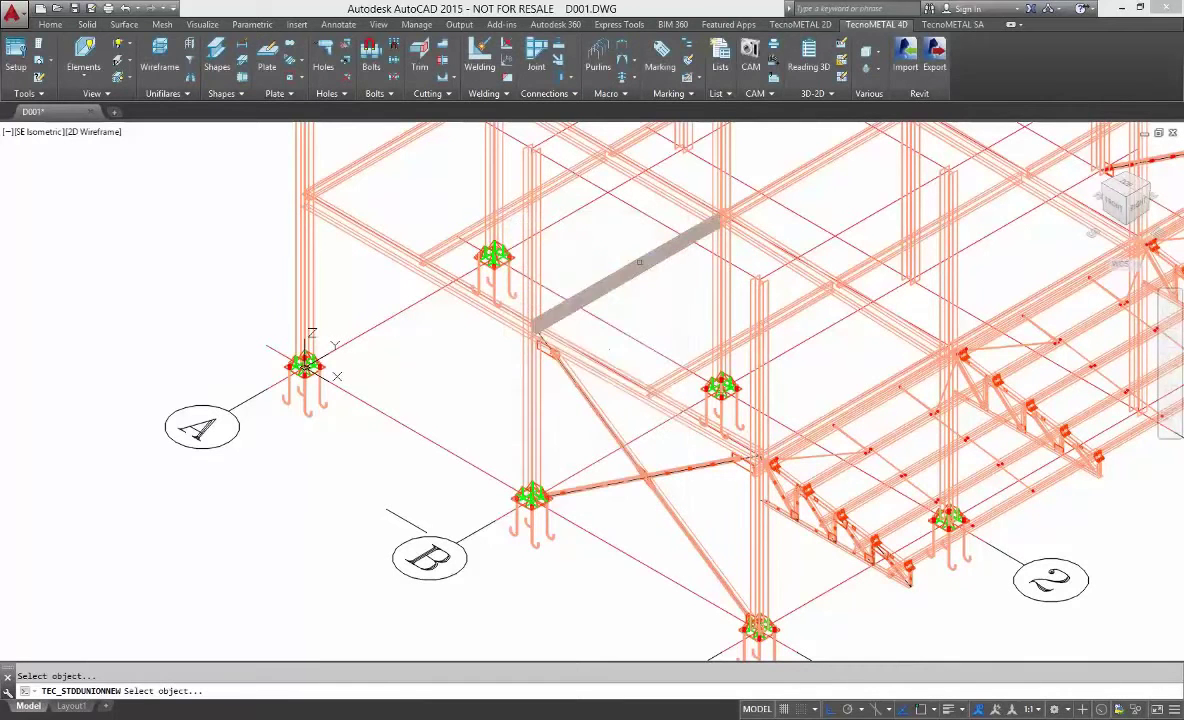
pyautogui.click(582, 350)
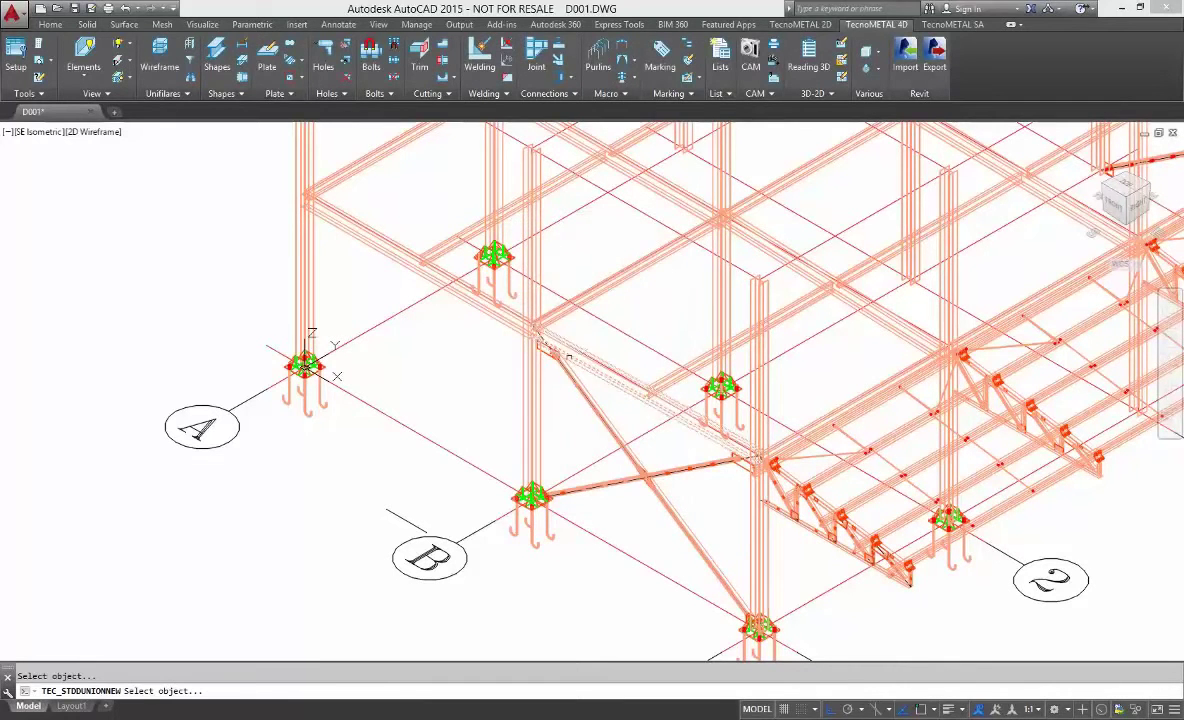
pyautogui.click(543, 378)
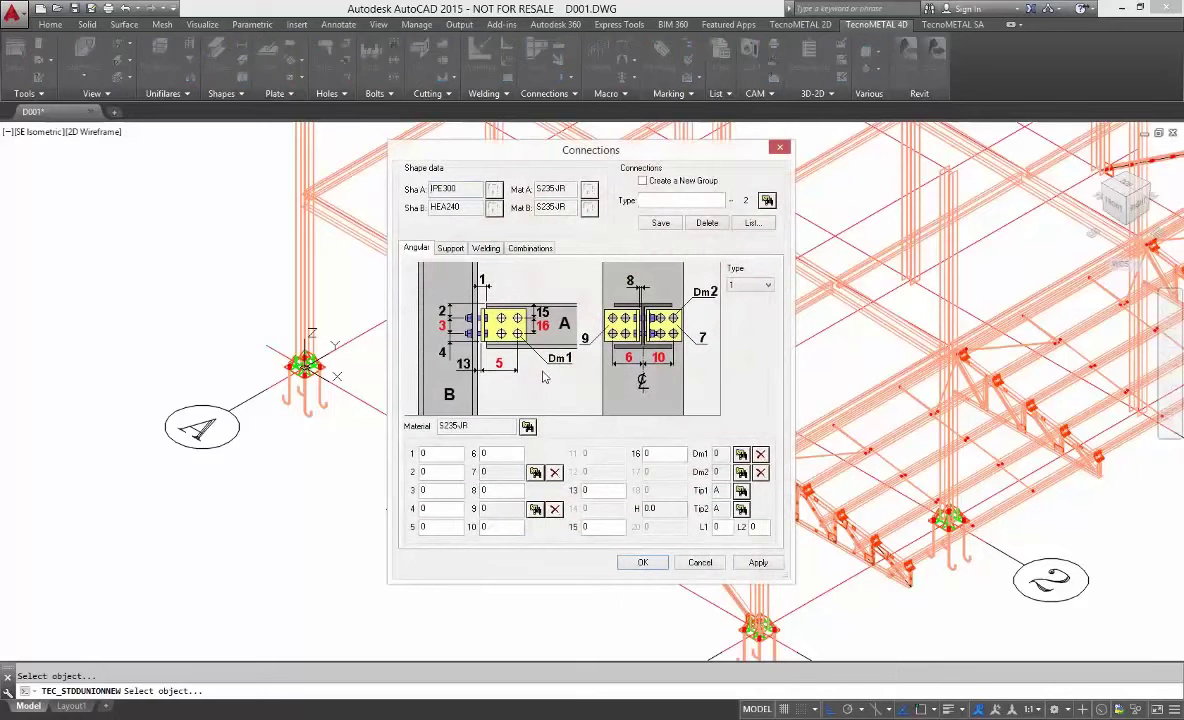
pyautogui.click(766, 201)
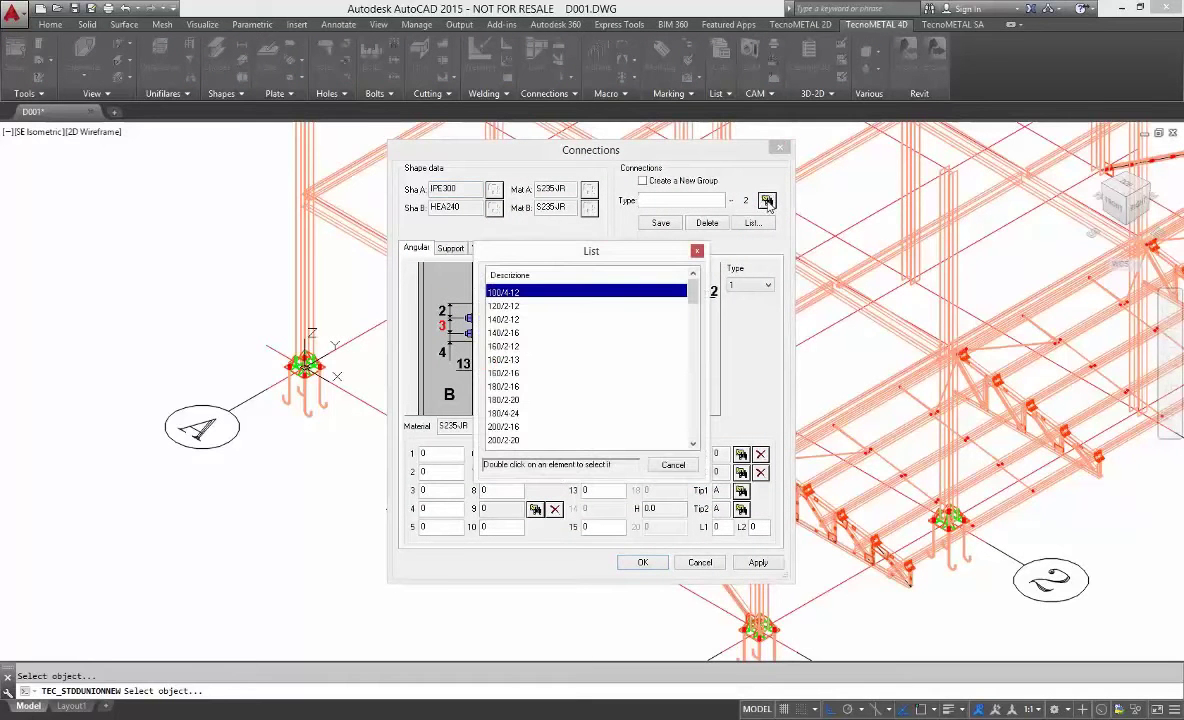
pyautogui.doubleClick(505, 441)
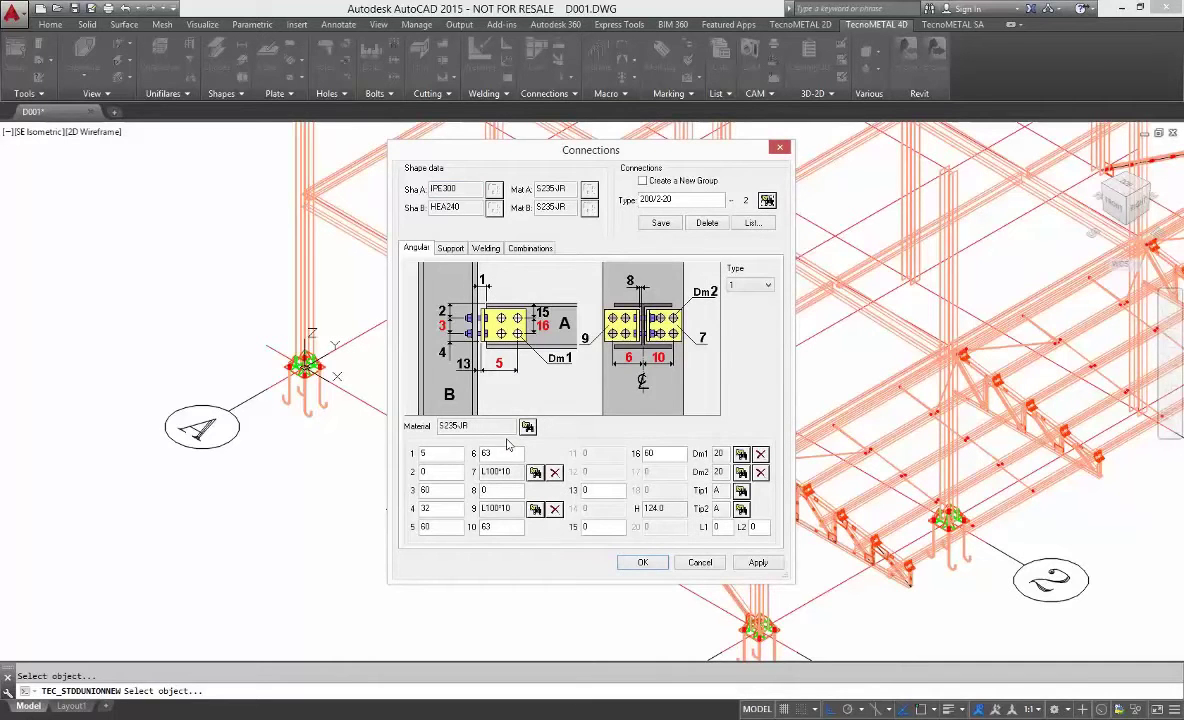
pyautogui.click(652, 566)
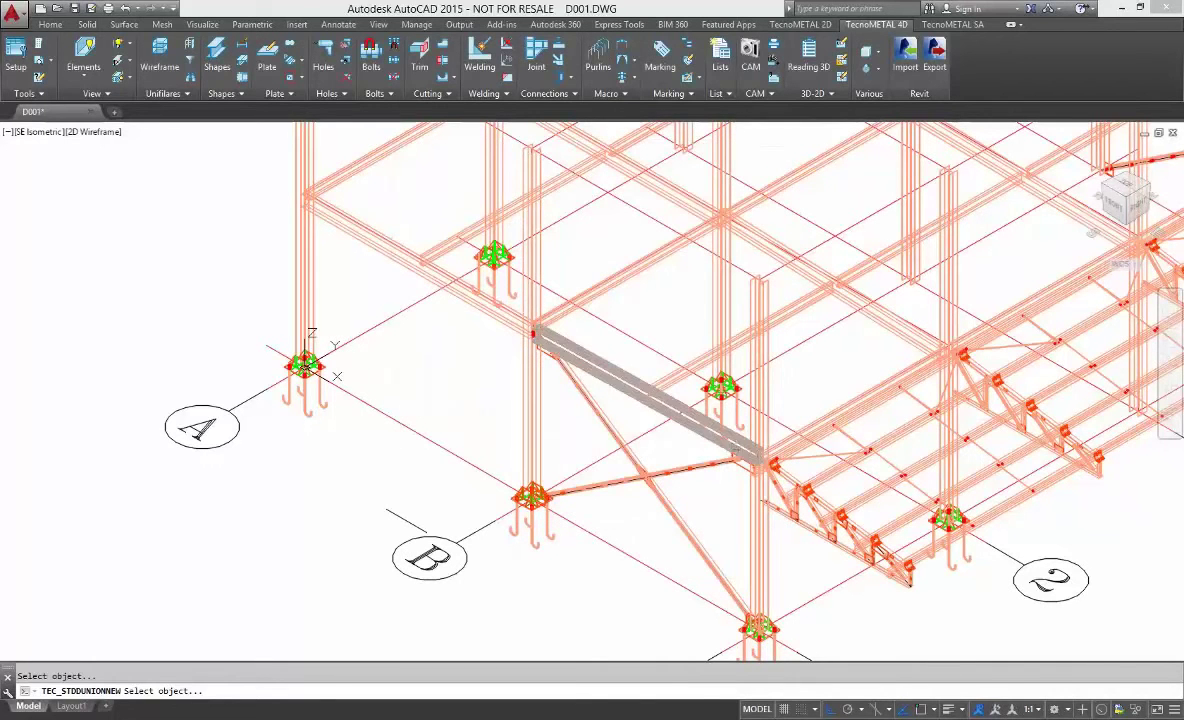
# Apply the same 200/2-20 angle connection to the B–C beam at column C1 and the A–B beam at columns B1 and A1
pyautogui.click(680, 416)
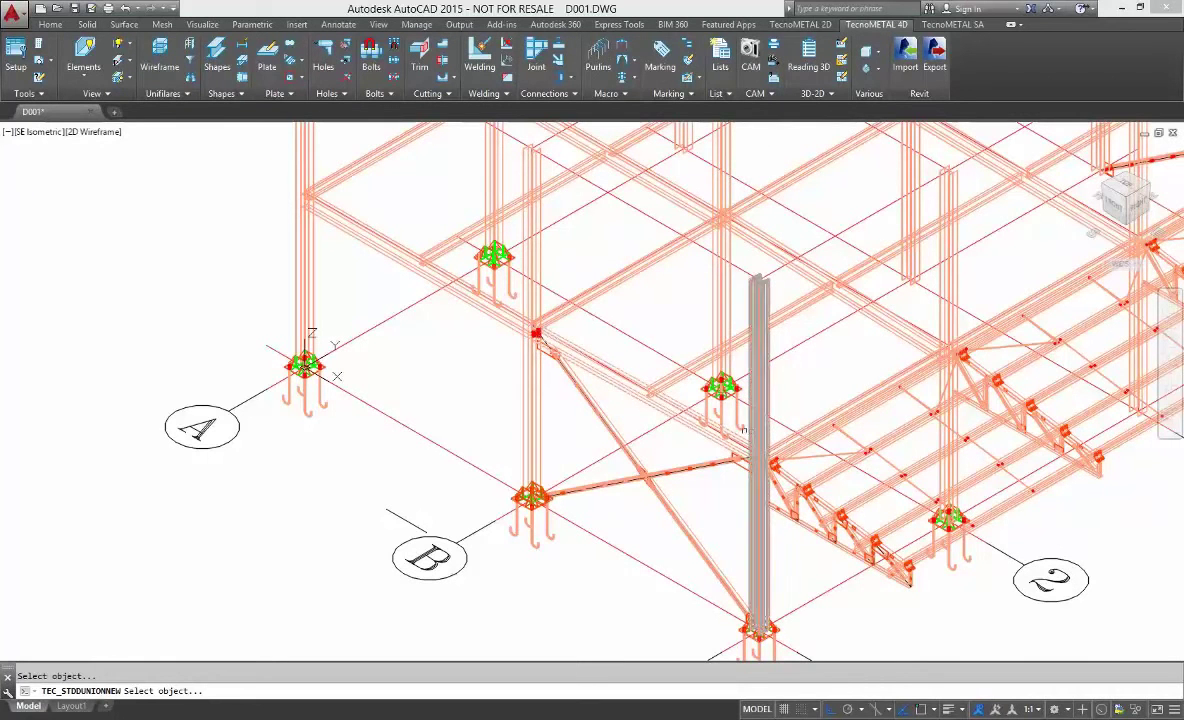
pyautogui.click(470, 287)
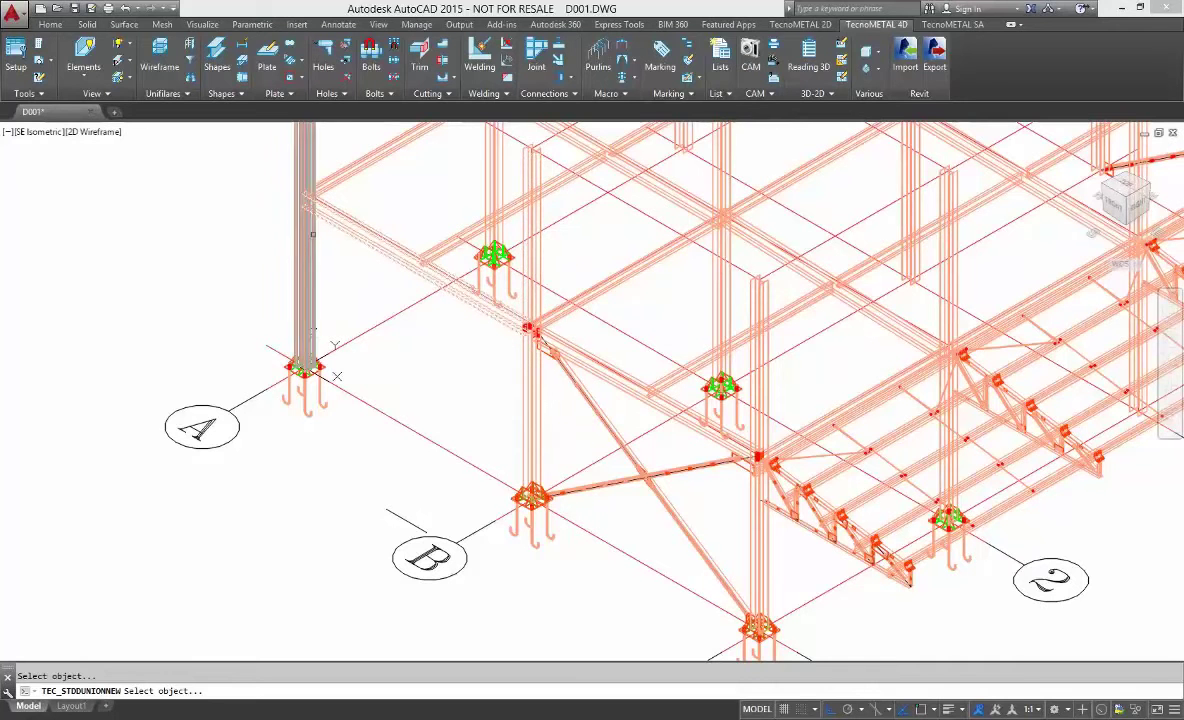
pyautogui.click(305, 232)
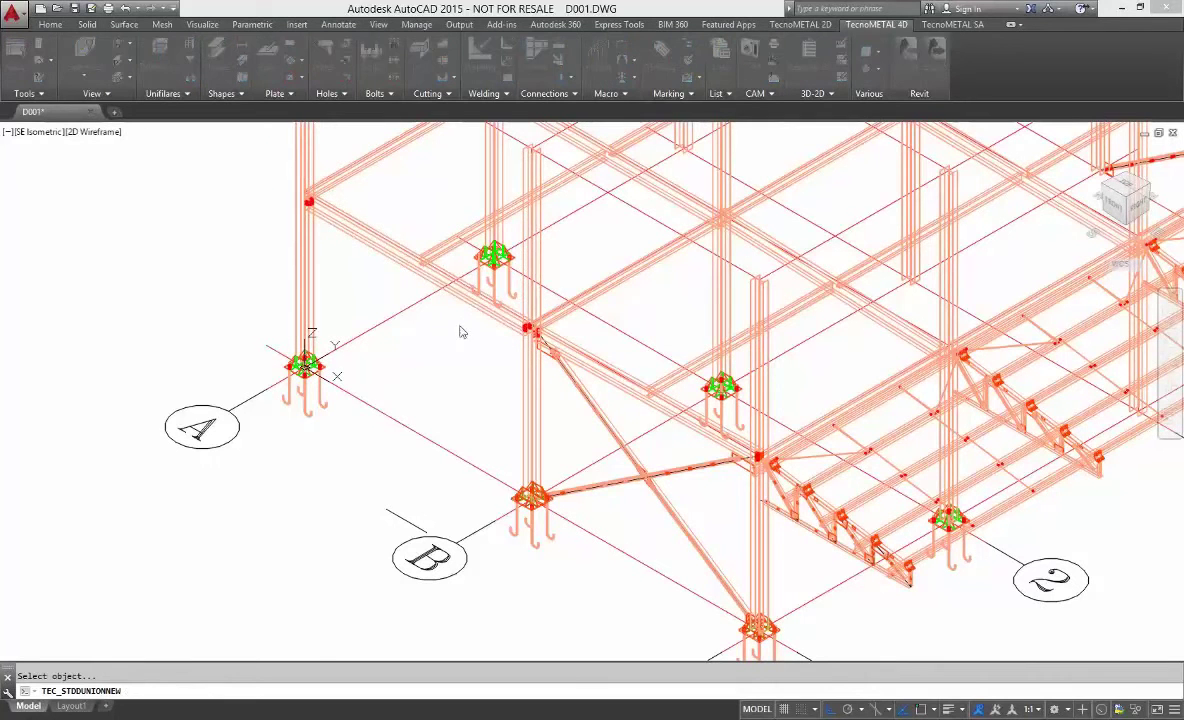
# Add flange connection 001 with configuration 300*240/12-20/25 between the axis 2 IPE300 beam in bay B–C and the HEA240 column at C2
pyautogui.moveTo(532, 262)
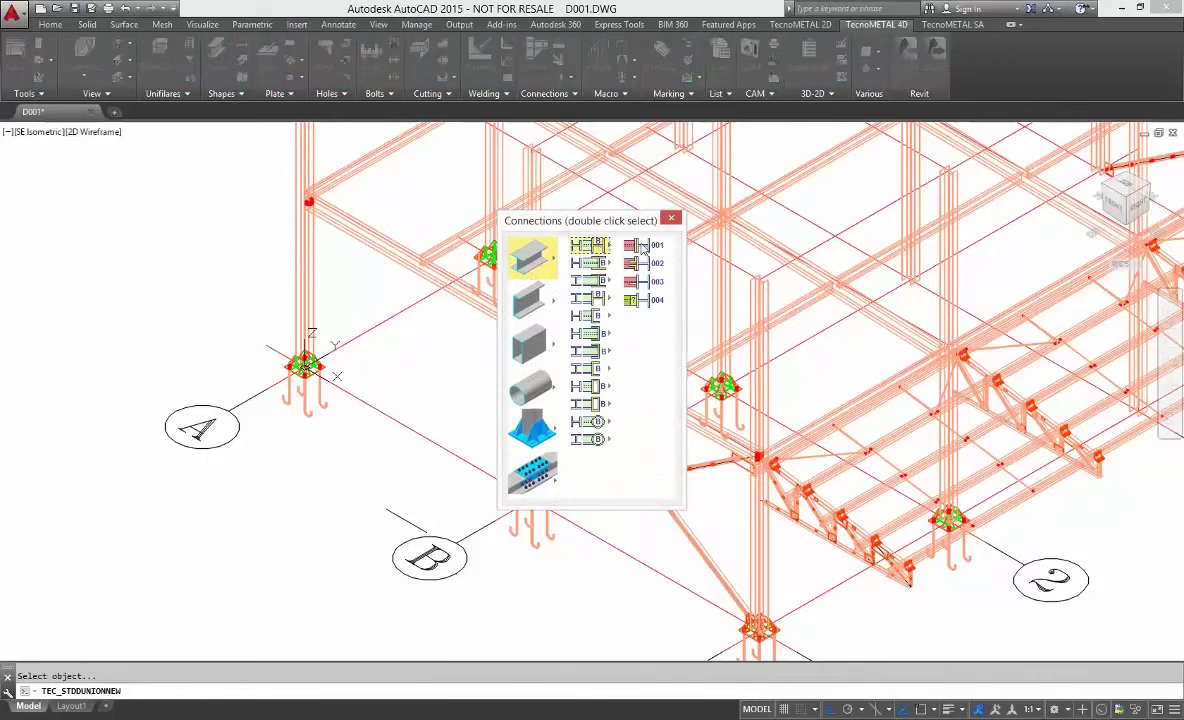
pyautogui.doubleClick(595, 231)
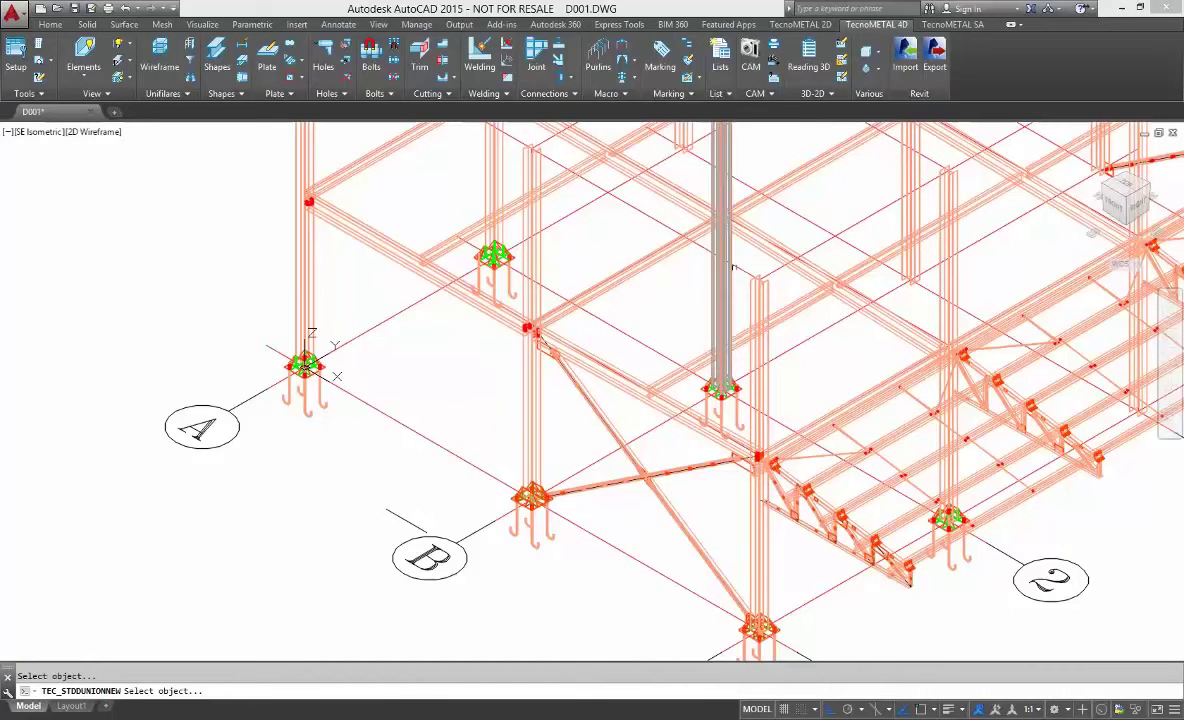
pyautogui.click(922, 335)
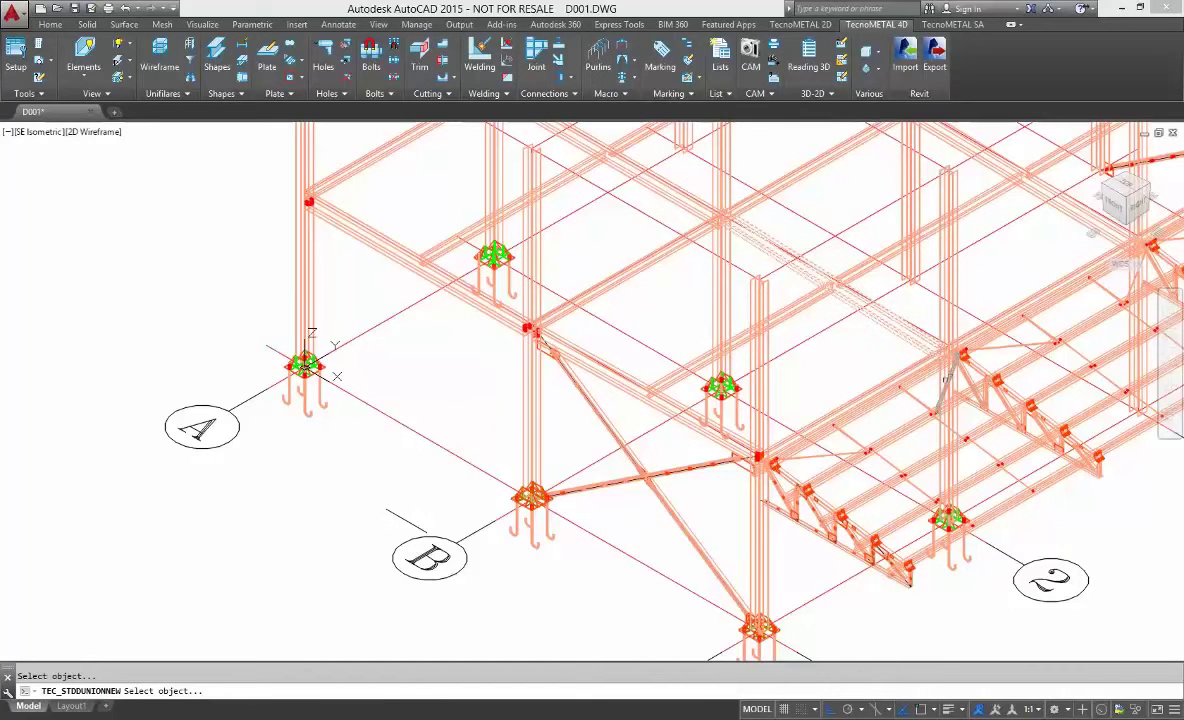
pyautogui.click(877, 300)
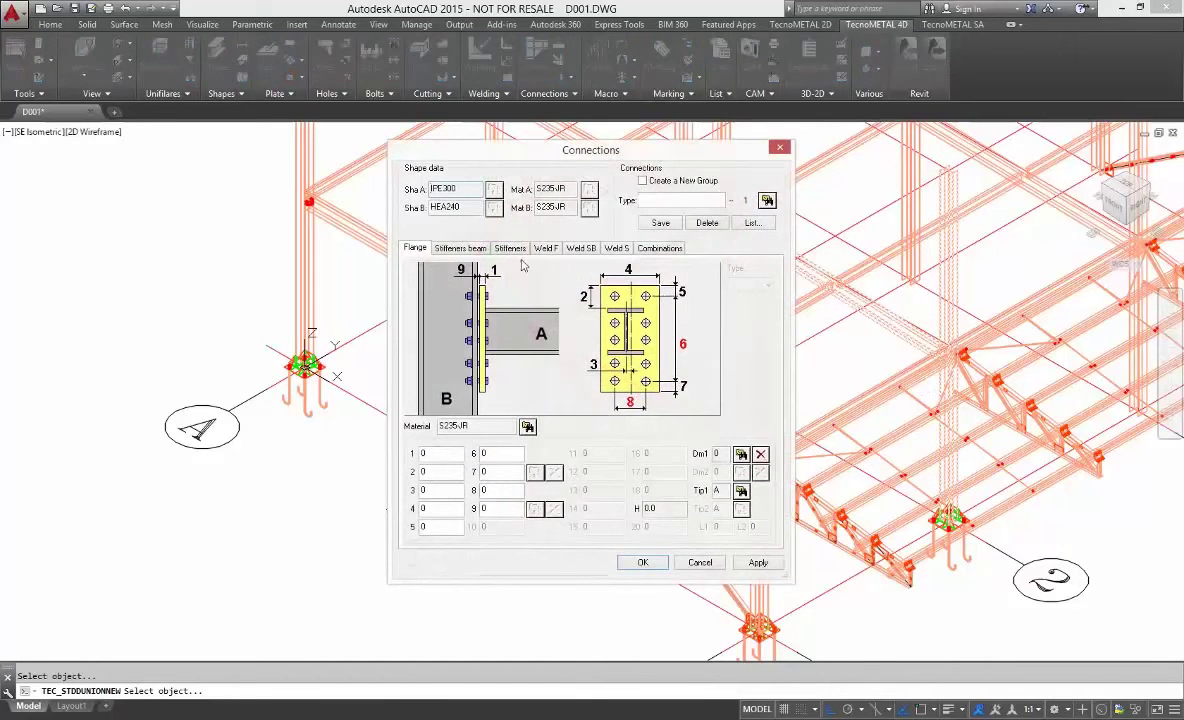
pyautogui.click(460, 248)
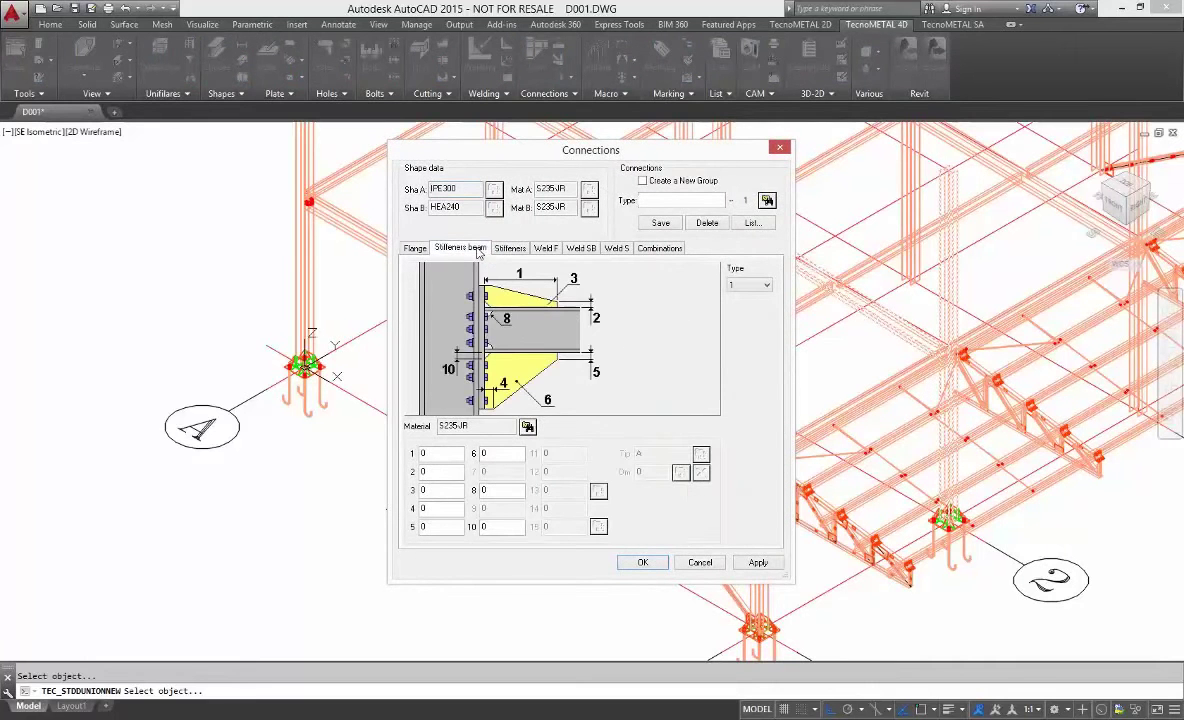
pyautogui.click(766, 201)
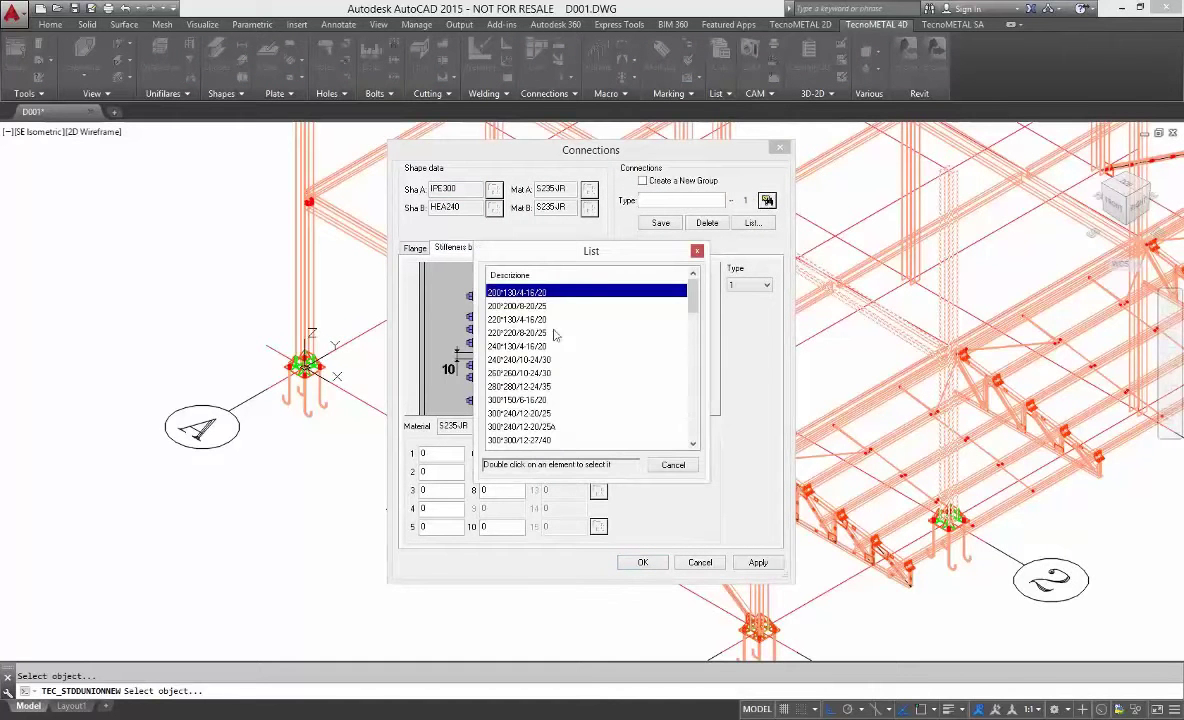
pyautogui.doubleClick(518, 414)
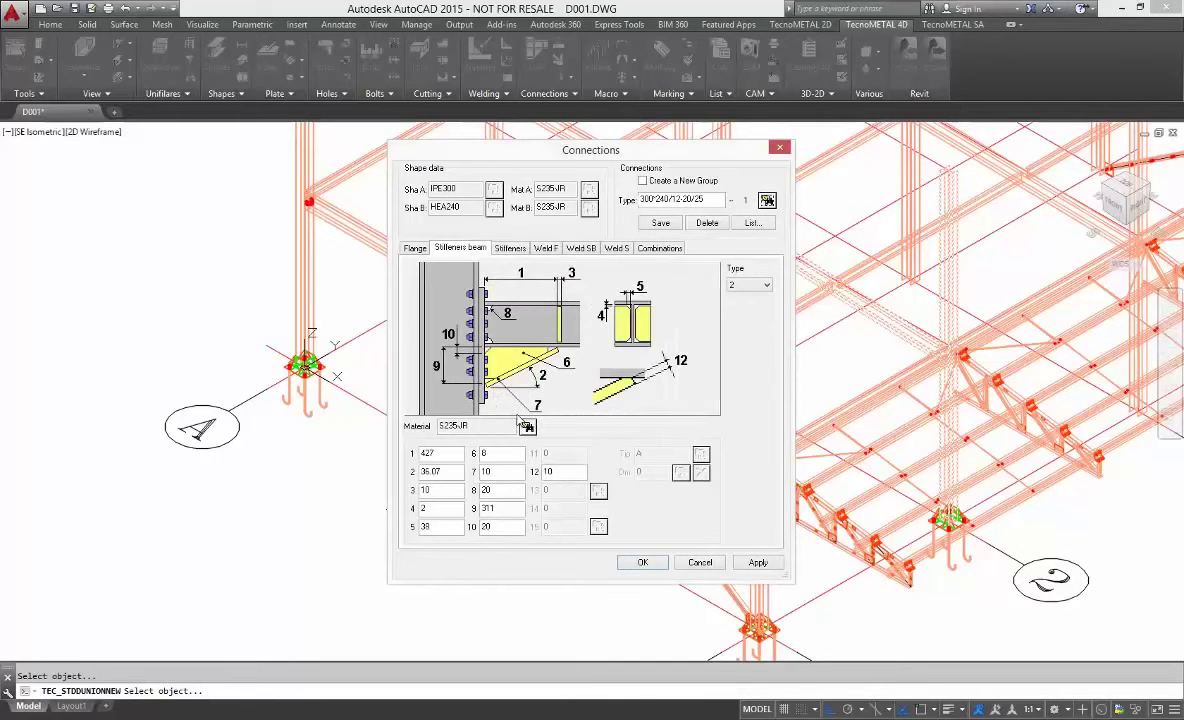
pyautogui.click(641, 563)
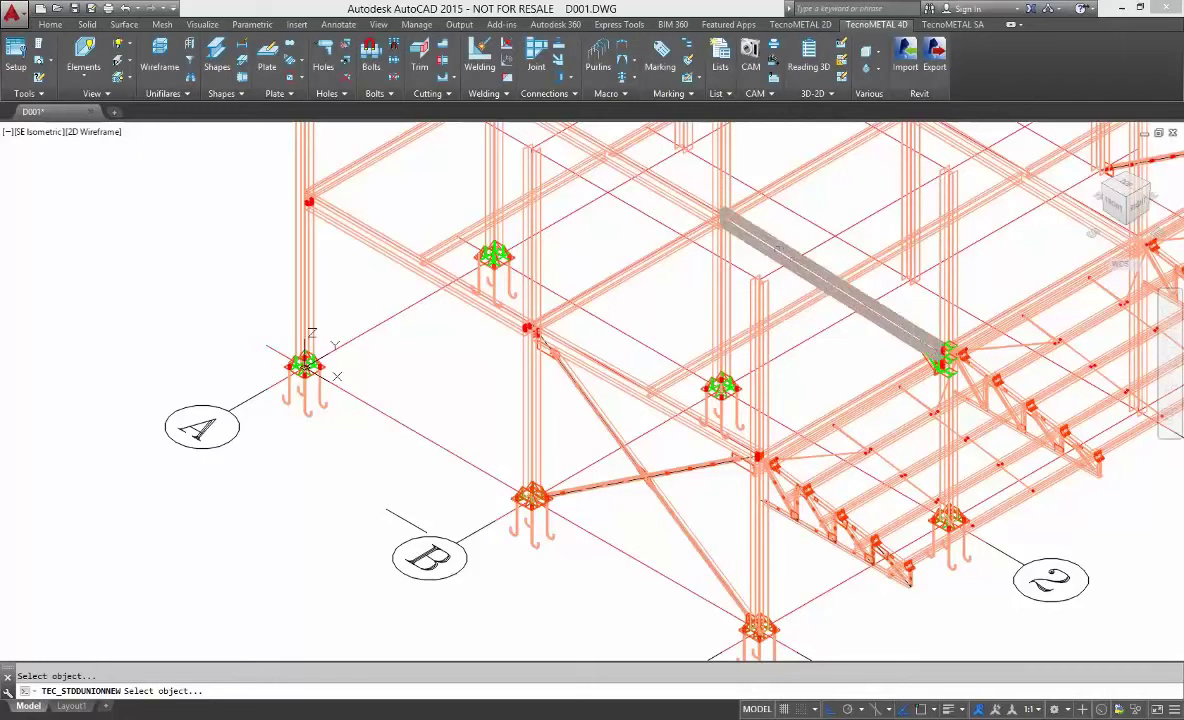
# Apply the same 300*240/12-20/25 flange connection to the remaining axis 2 beam ends, on both sides of column B2 and at column A2
pyautogui.click(777, 249)
pyautogui.click(723, 250)
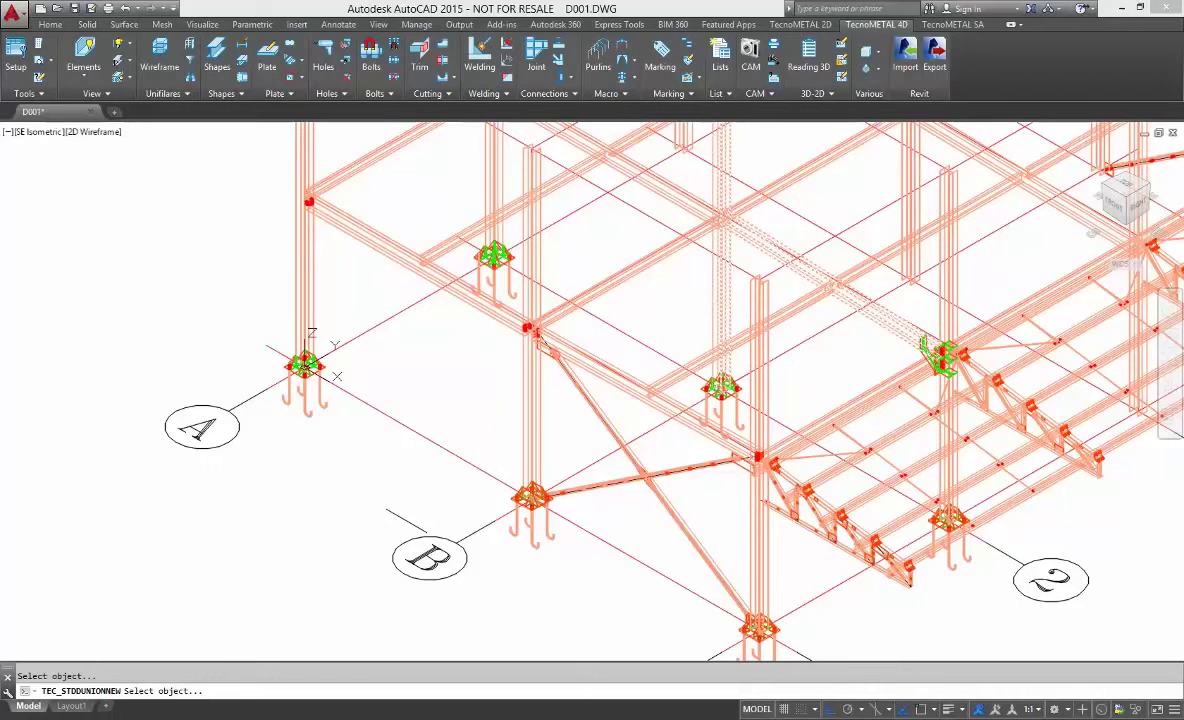
pyautogui.press('Return')
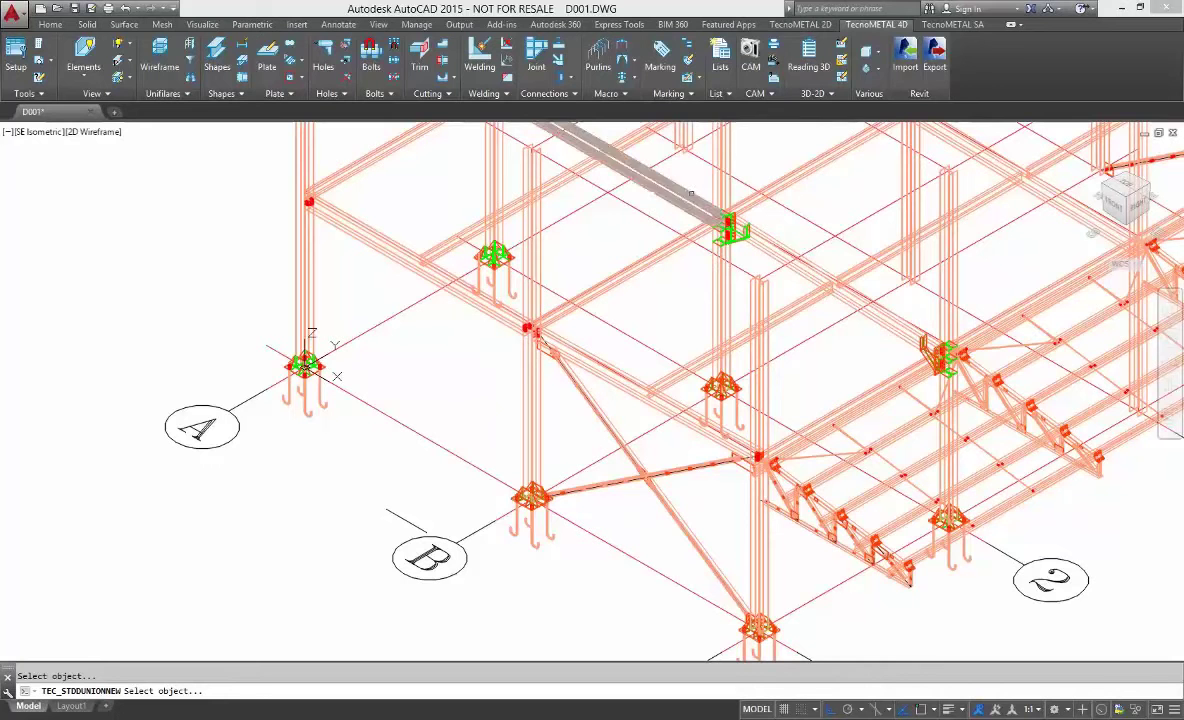
pyautogui.click(713, 292)
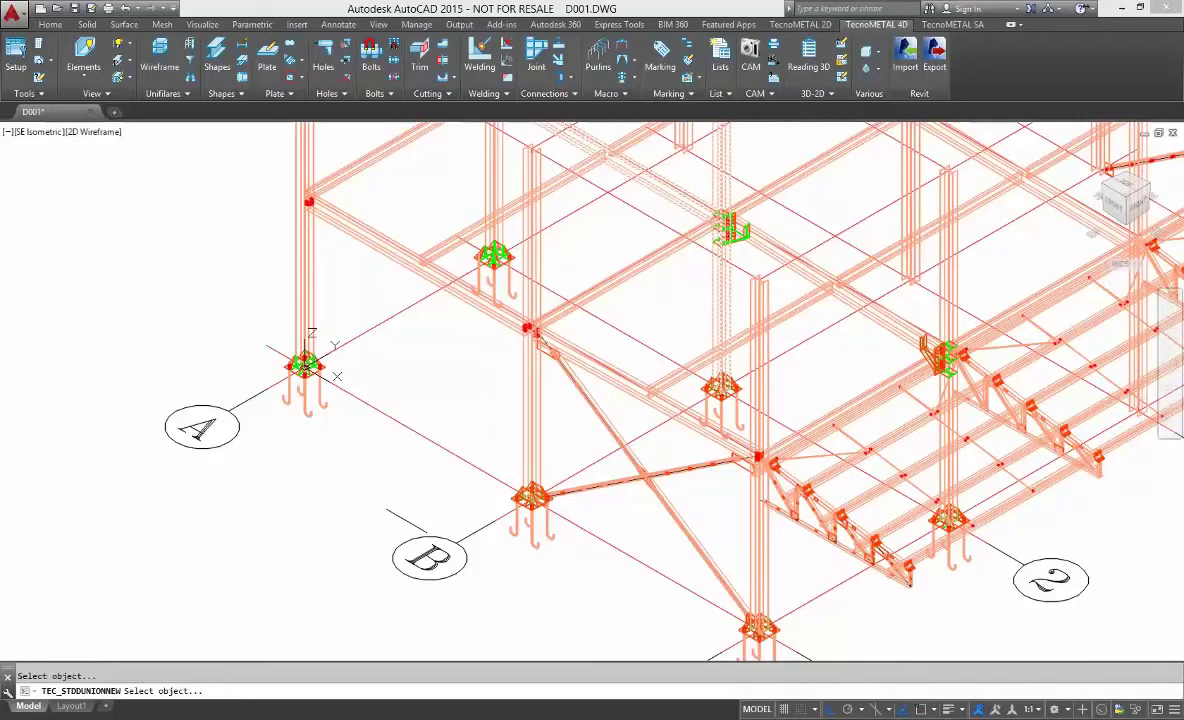
pyautogui.scroll(-2, 626, 298)
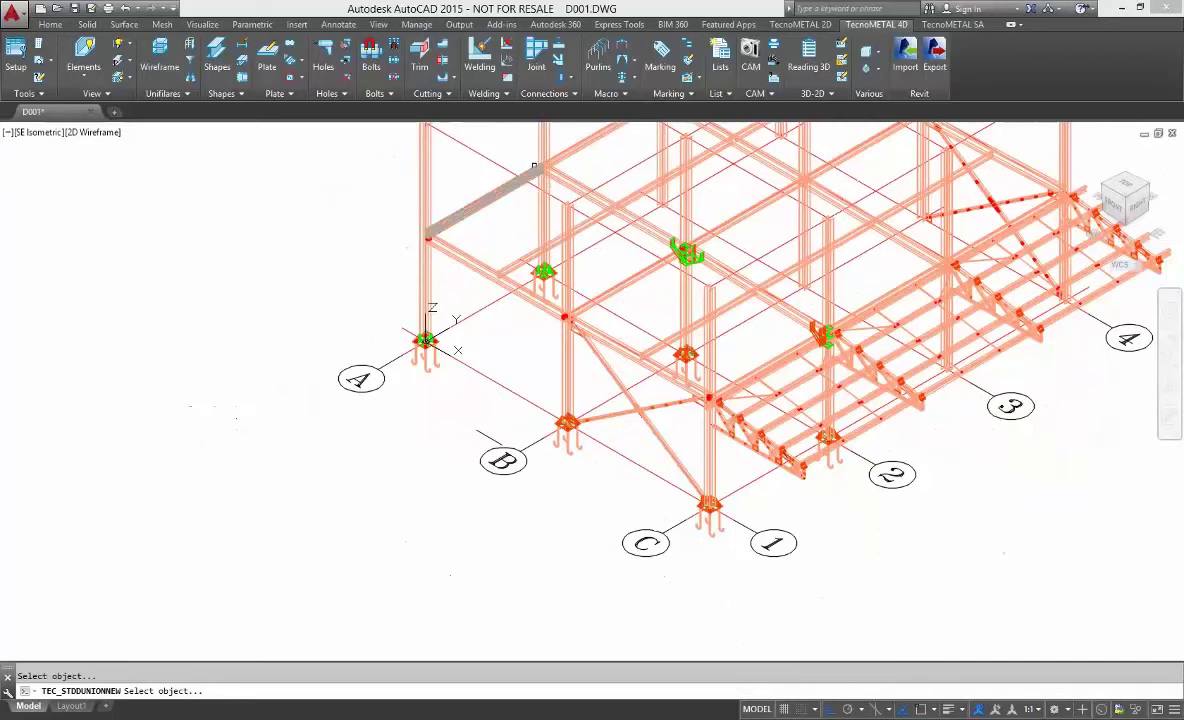
pyautogui.click(620, 222)
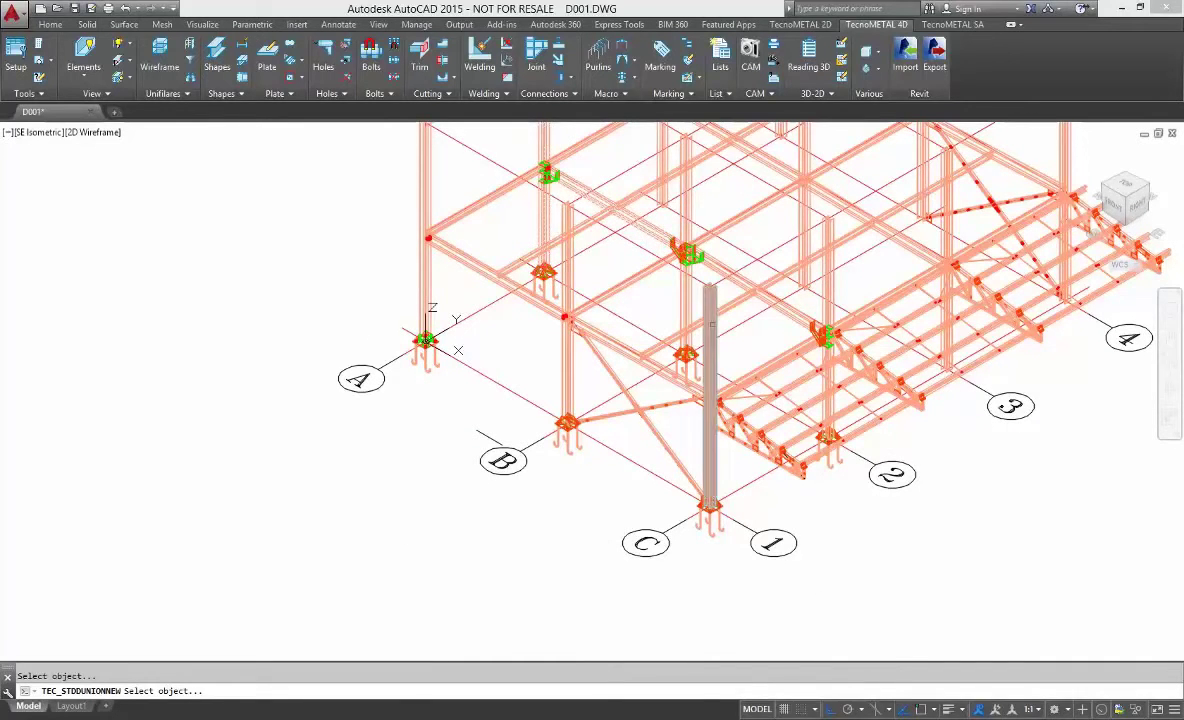
pyautogui.scroll(2, 738, 289)
pyautogui.click(697, 304)
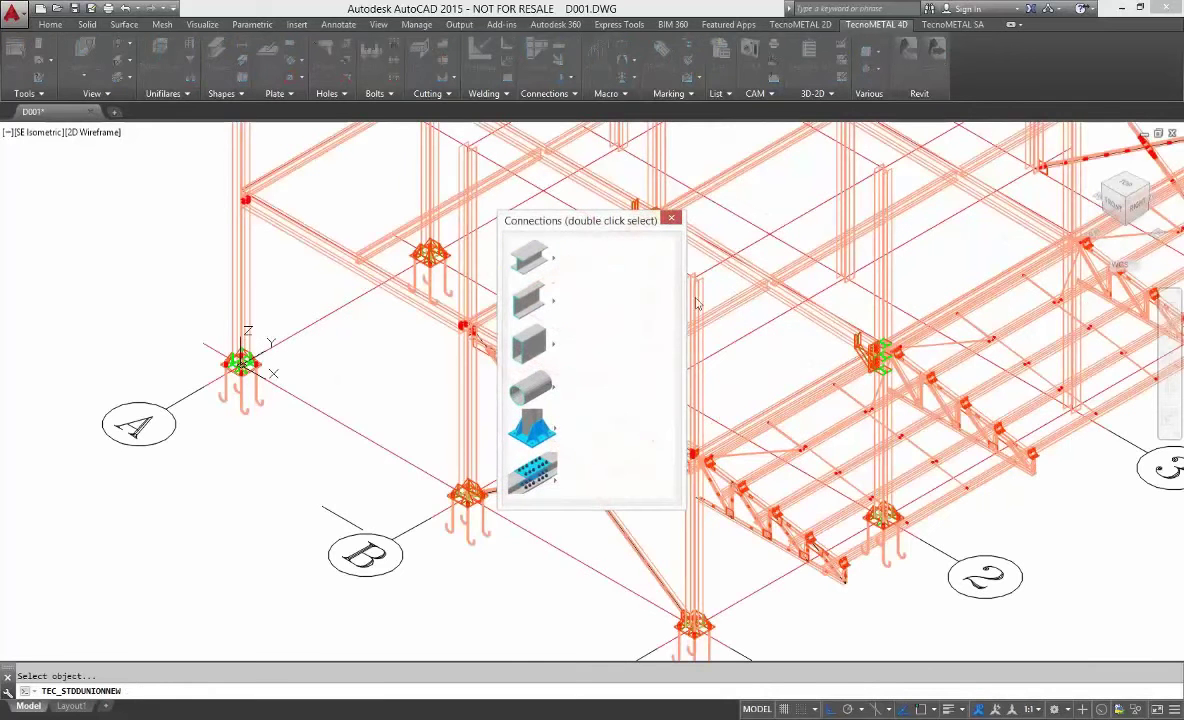
# Connect the B–C bay IPE200 secondary beam to the axis 2 IPE300 beam with connection 10, configuration 200/2-16, setting cut values 1 and 2 to 10
pyautogui.click(533, 262)
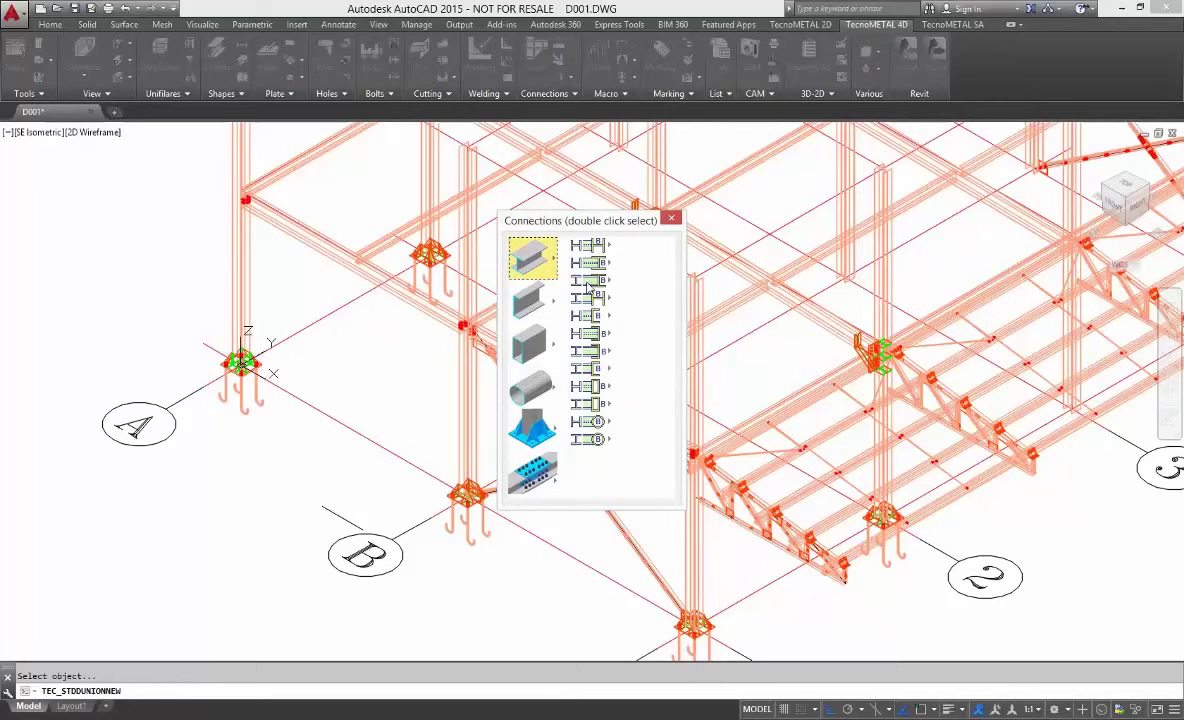
pyautogui.click(604, 281)
pyautogui.doubleClick(640, 263)
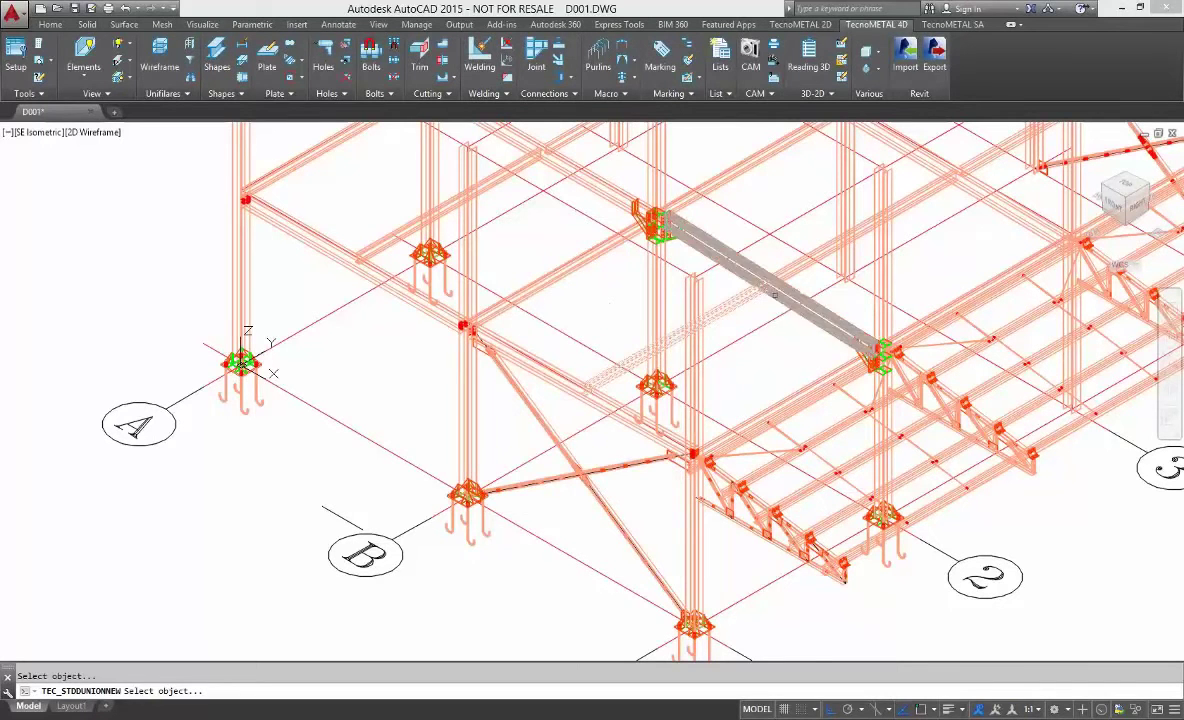
pyautogui.click(750, 300)
pyautogui.click(752, 223)
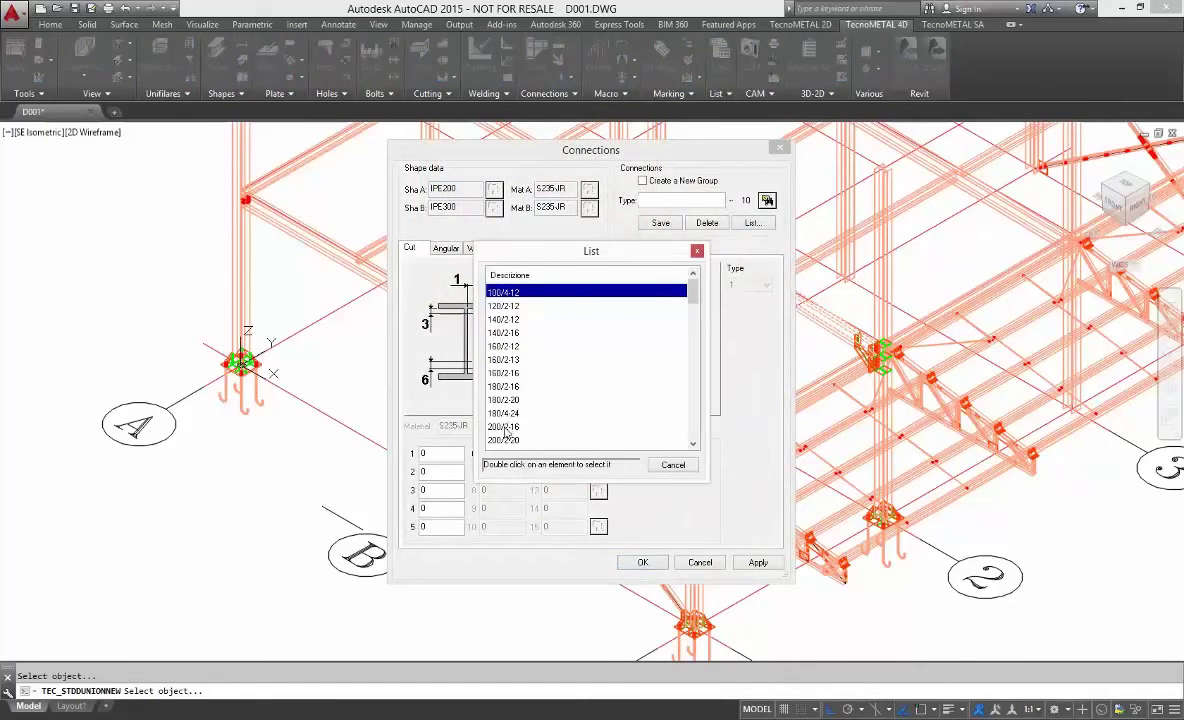
pyautogui.doubleClick(505, 426)
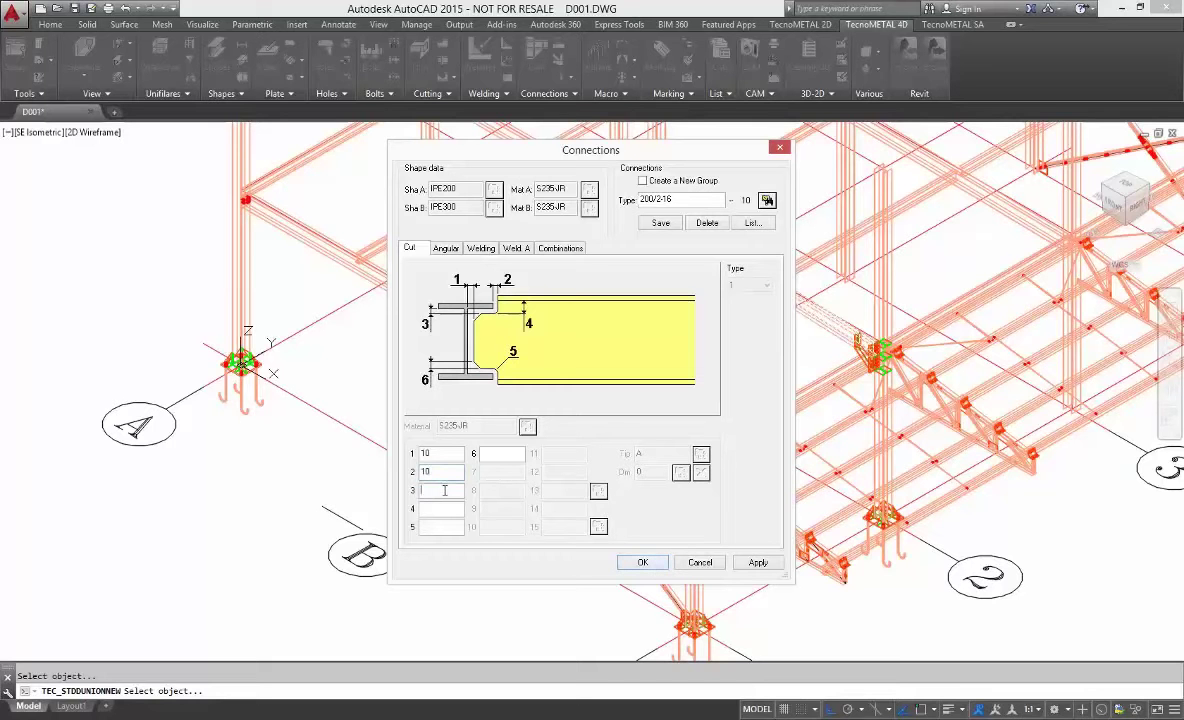
pyautogui.click(655, 563)
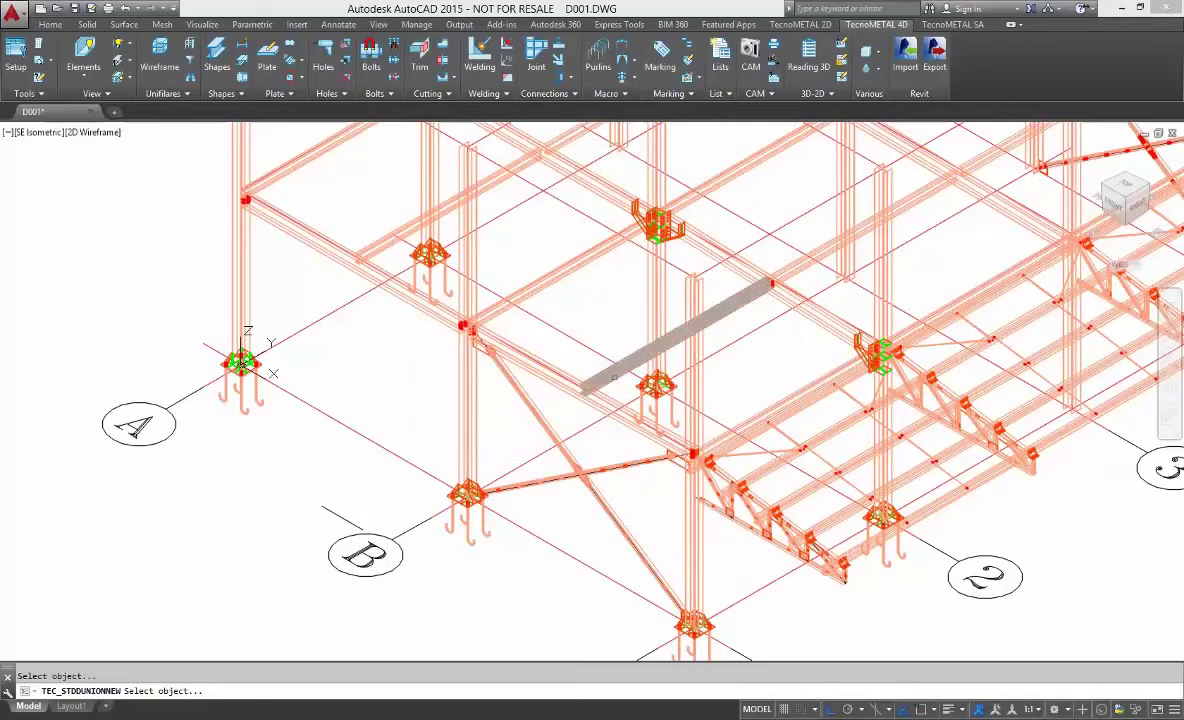
# Apply the same 200/2-16 connection to the B–C secondary beam's axis 1 end and both ends of the A–B secondary beam
pyautogui.click(612, 370)
pyautogui.click(500, 346)
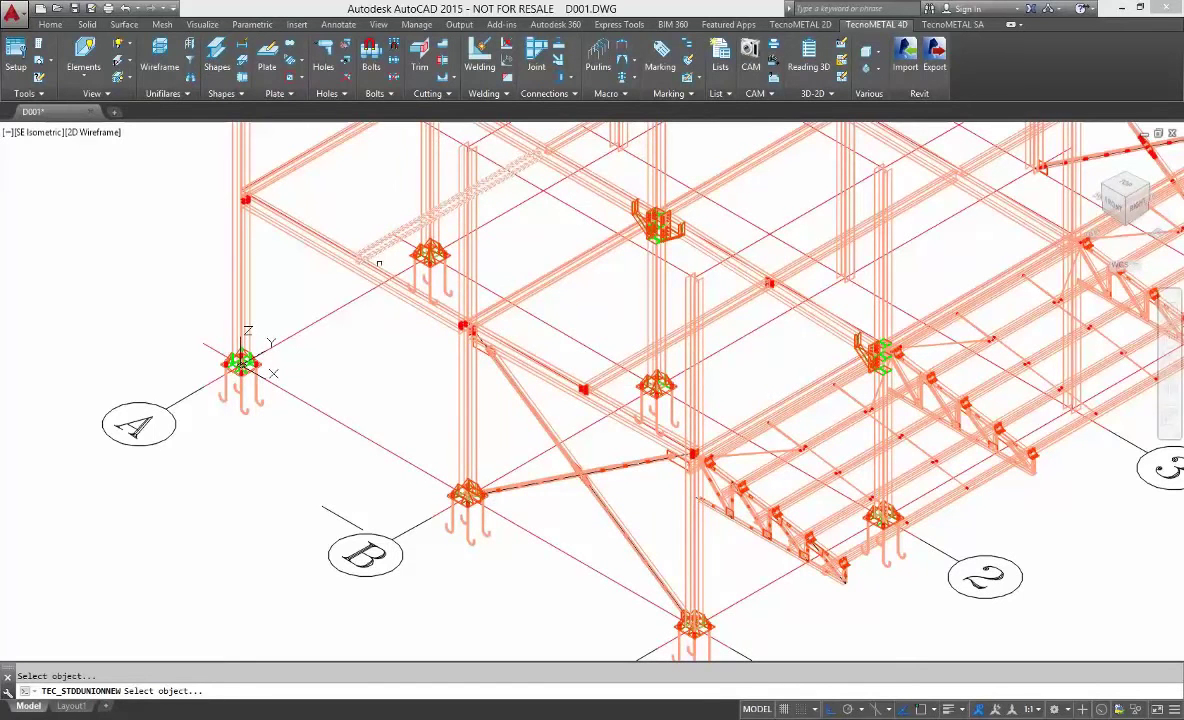
pyautogui.click(373, 242)
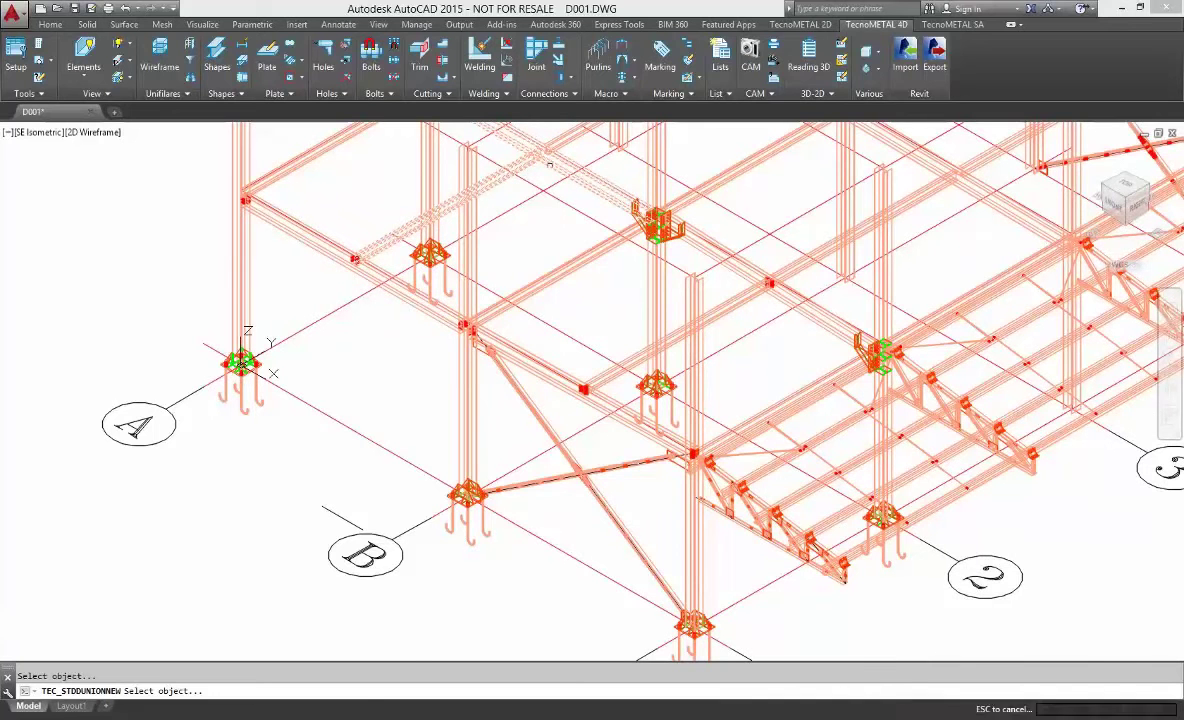
pyautogui.click(625, 463)
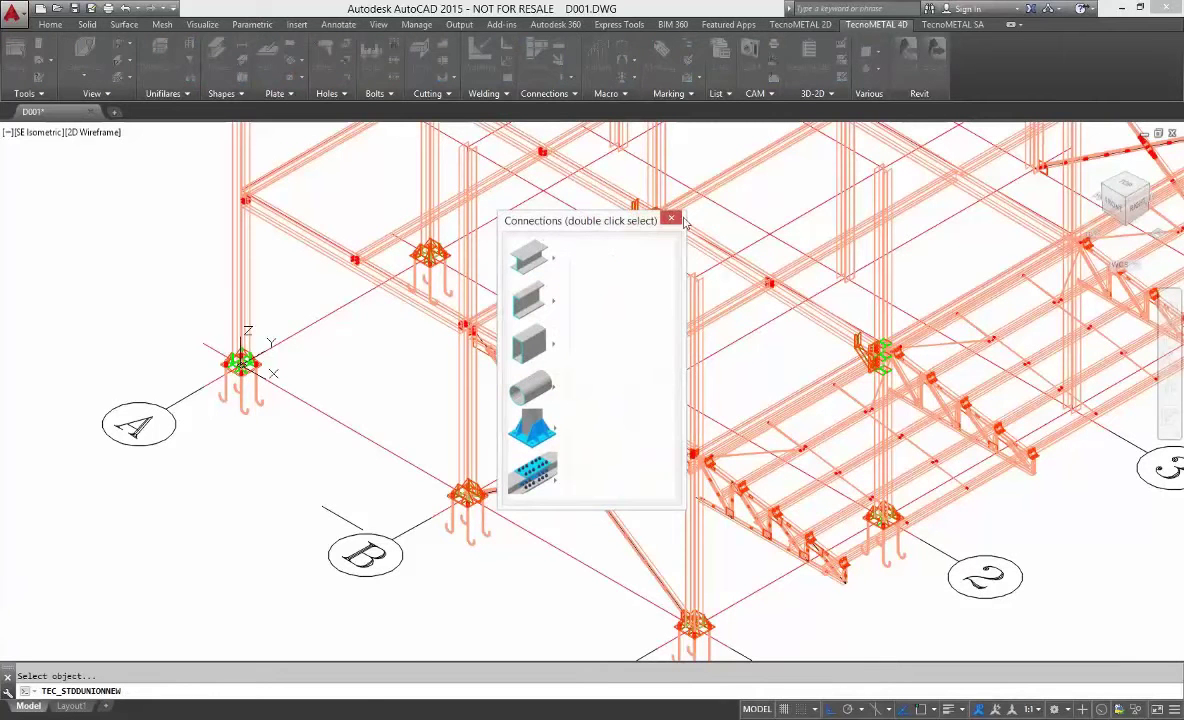
pyautogui.click(671, 219)
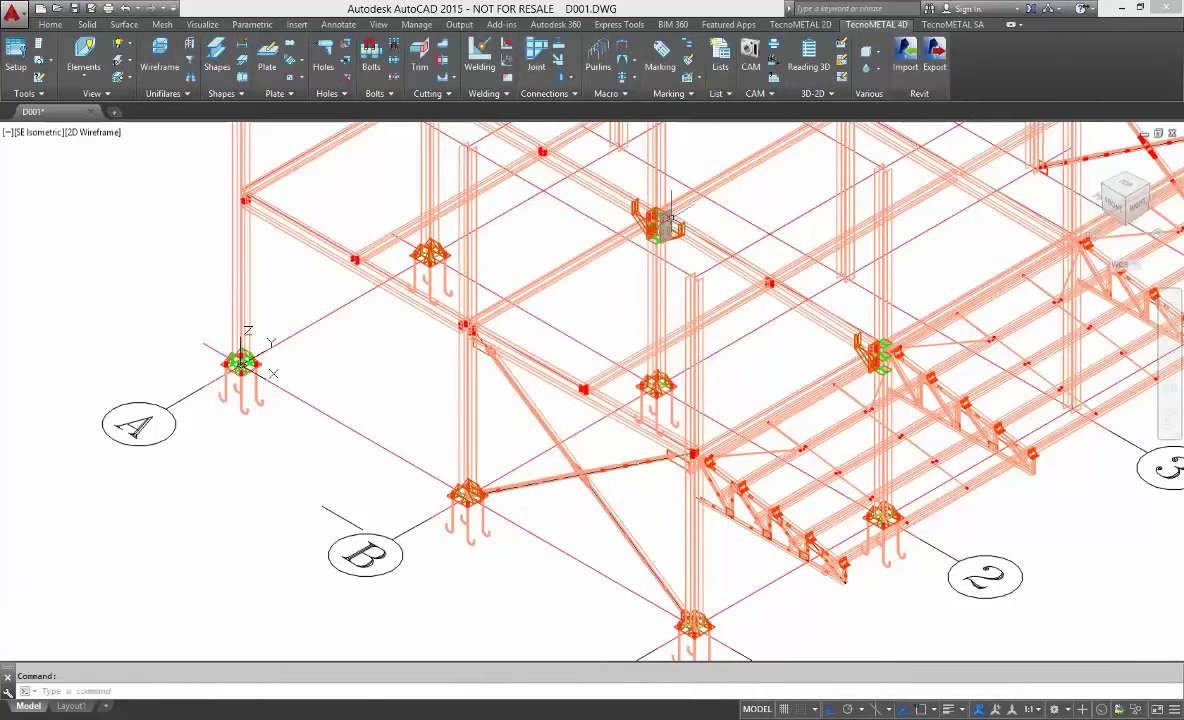
# Copy the floor plan with its beams and connections from Level 1 to Level 2
pyautogui.scroll(-4, 600, 345)
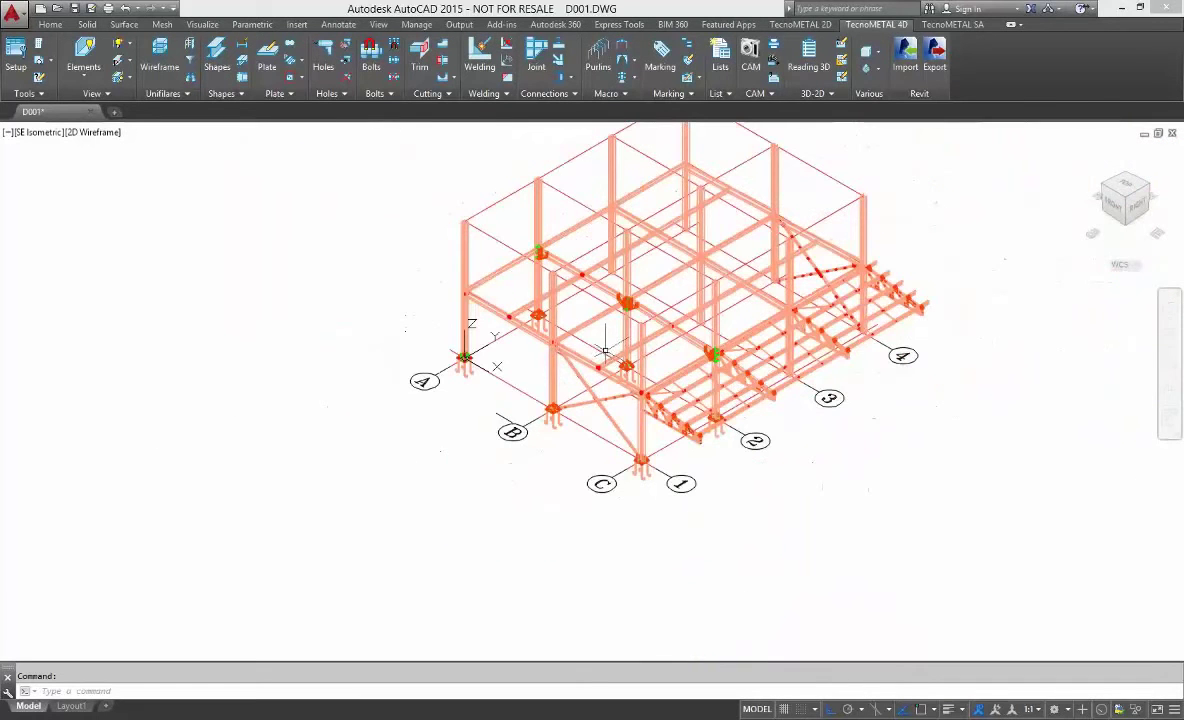
pyautogui.click(165, 93)
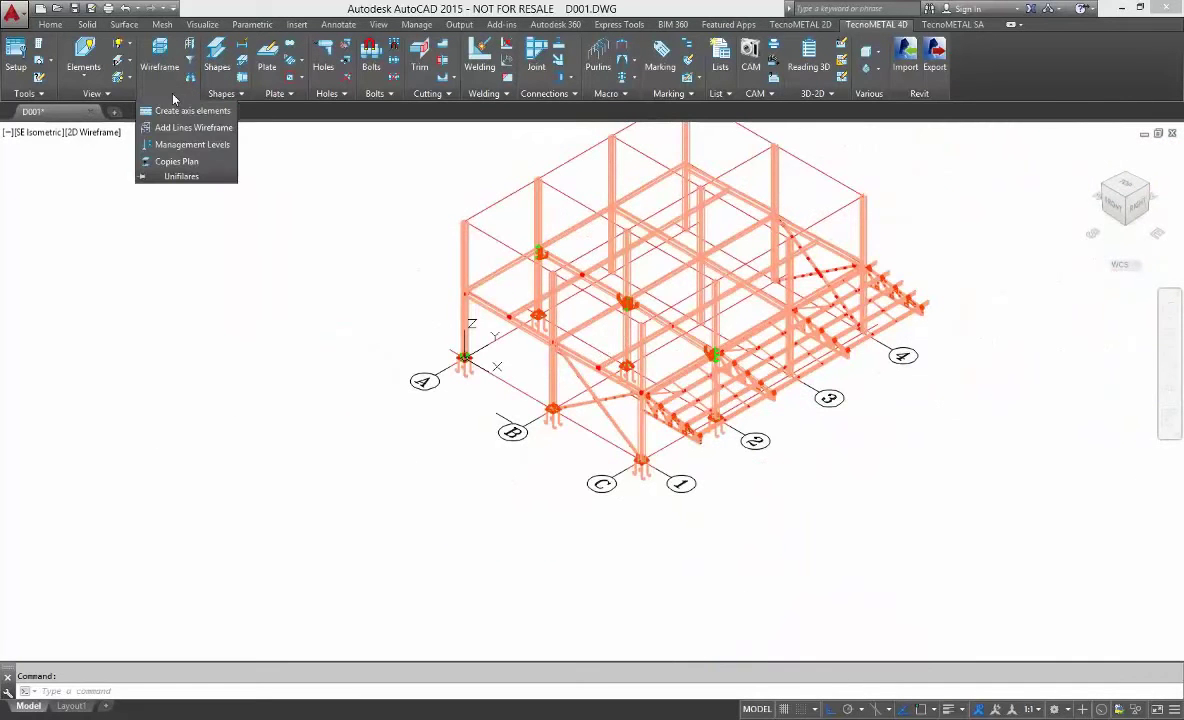
pyautogui.click(177, 161)
pyautogui.click(650, 343)
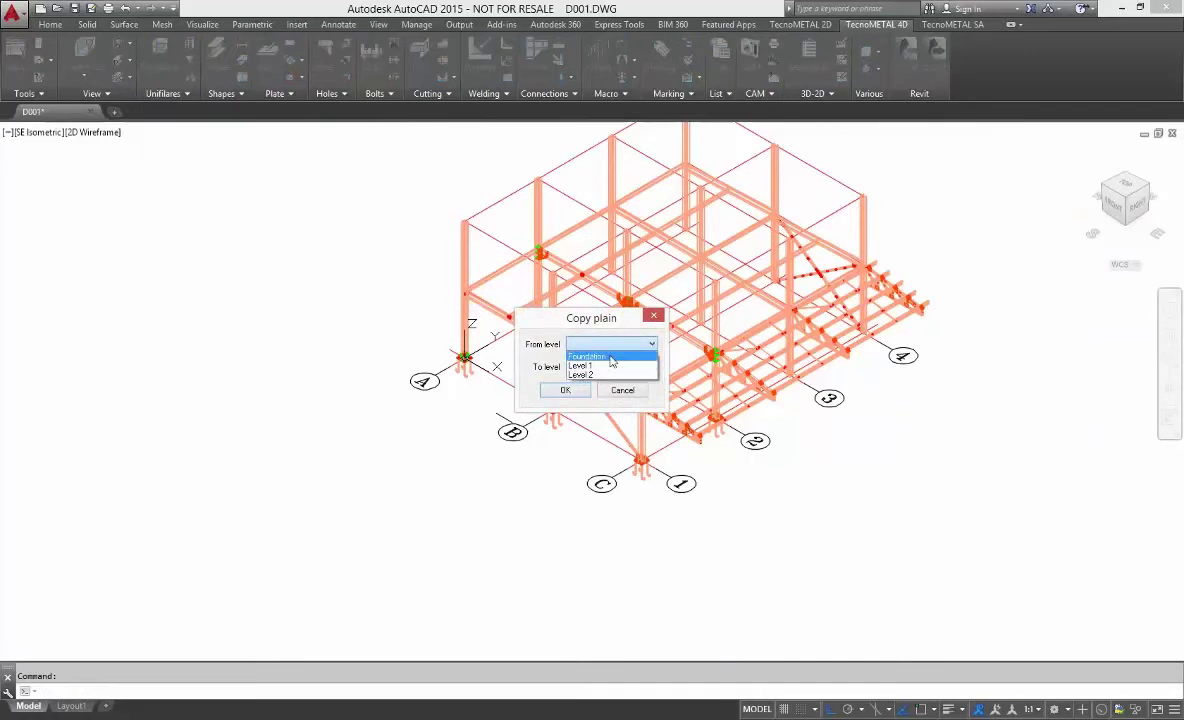
pyautogui.click(616, 368)
pyautogui.click(651, 366)
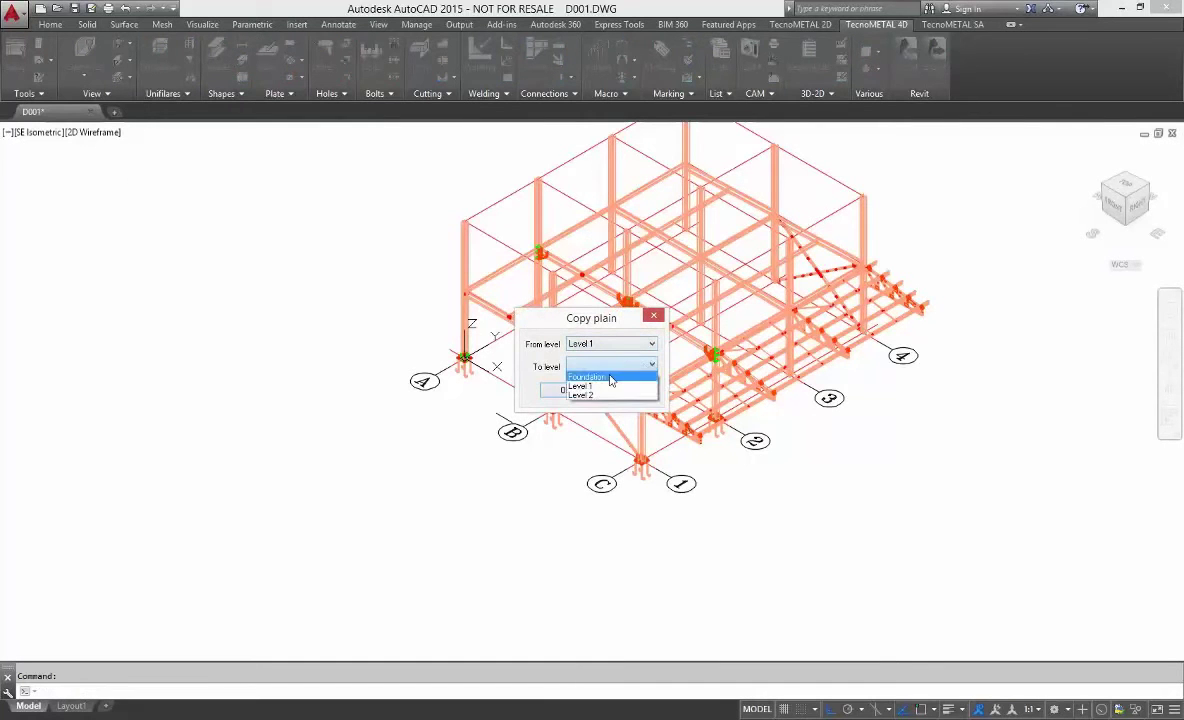
pyautogui.click(604, 400)
pyautogui.click(564, 392)
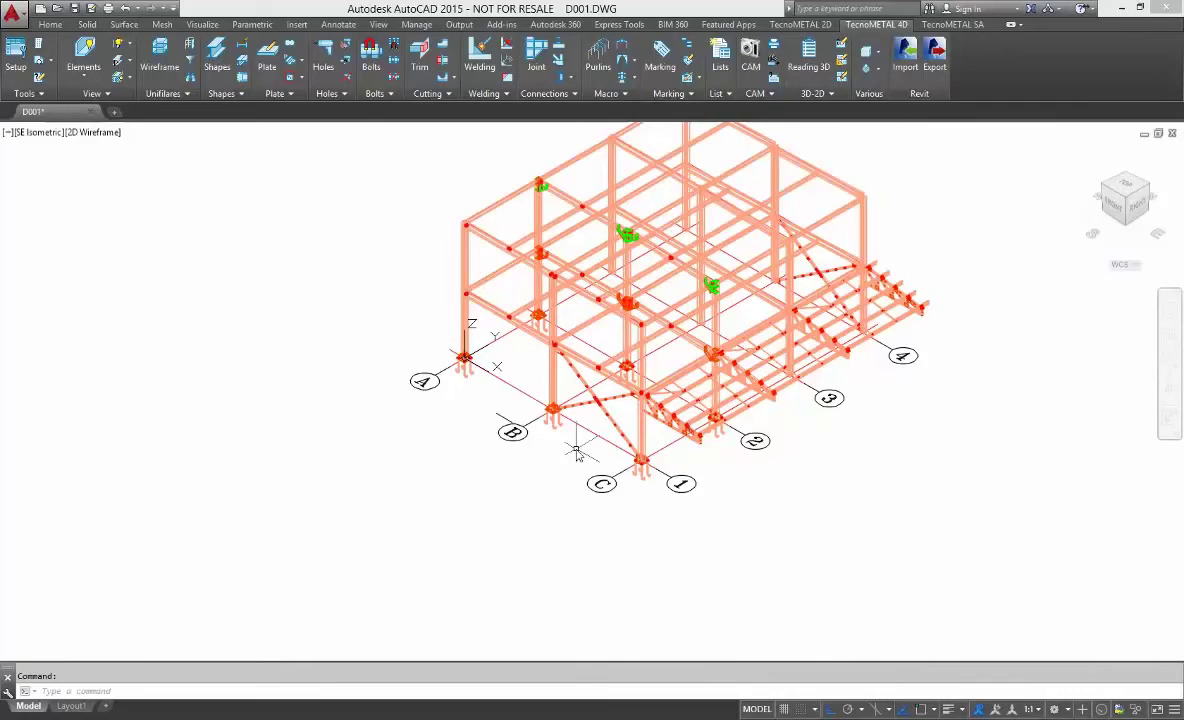
pyautogui.scroll(8, 657, 224)
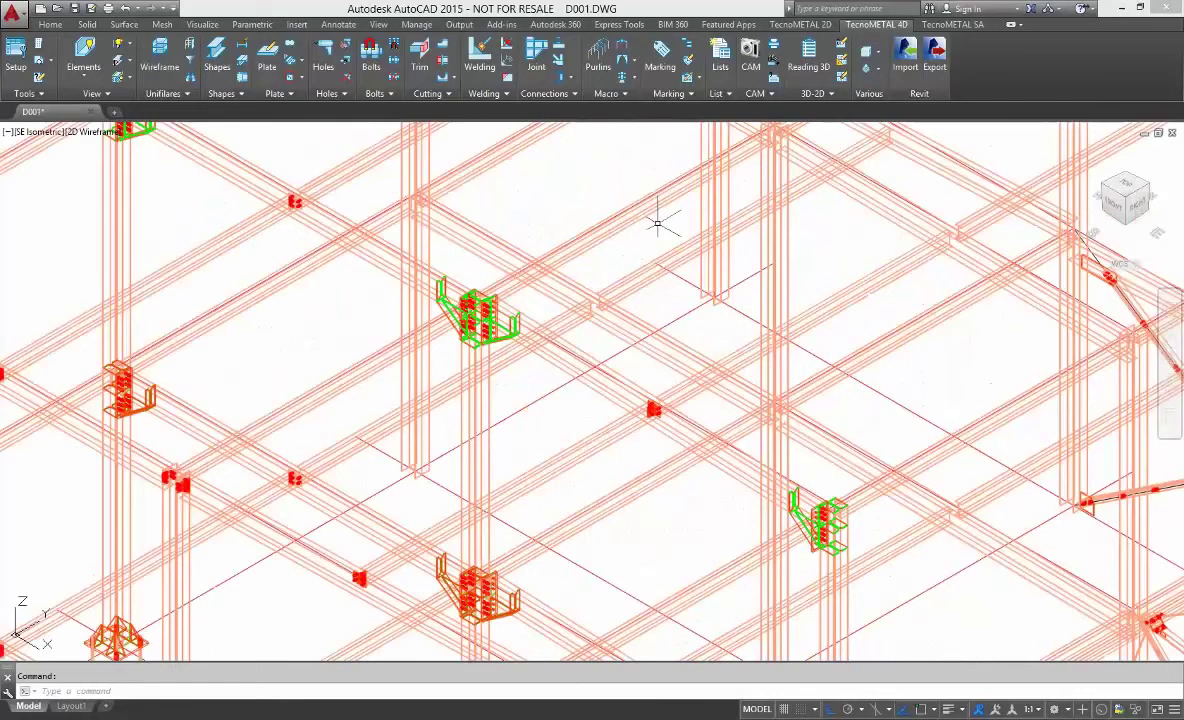
pyautogui.scroll(-8, 657, 224)
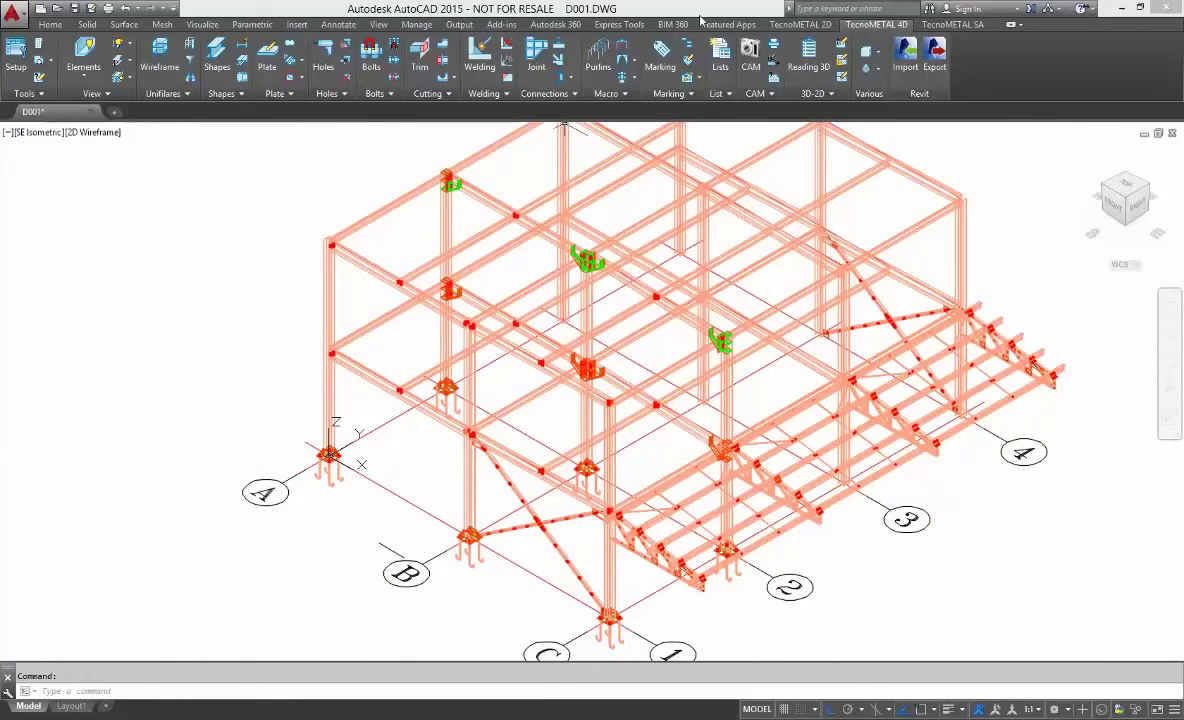
# Start an Automatic Stair using the saved configuration work.stair and accept its settings
pyautogui.click(625, 94)
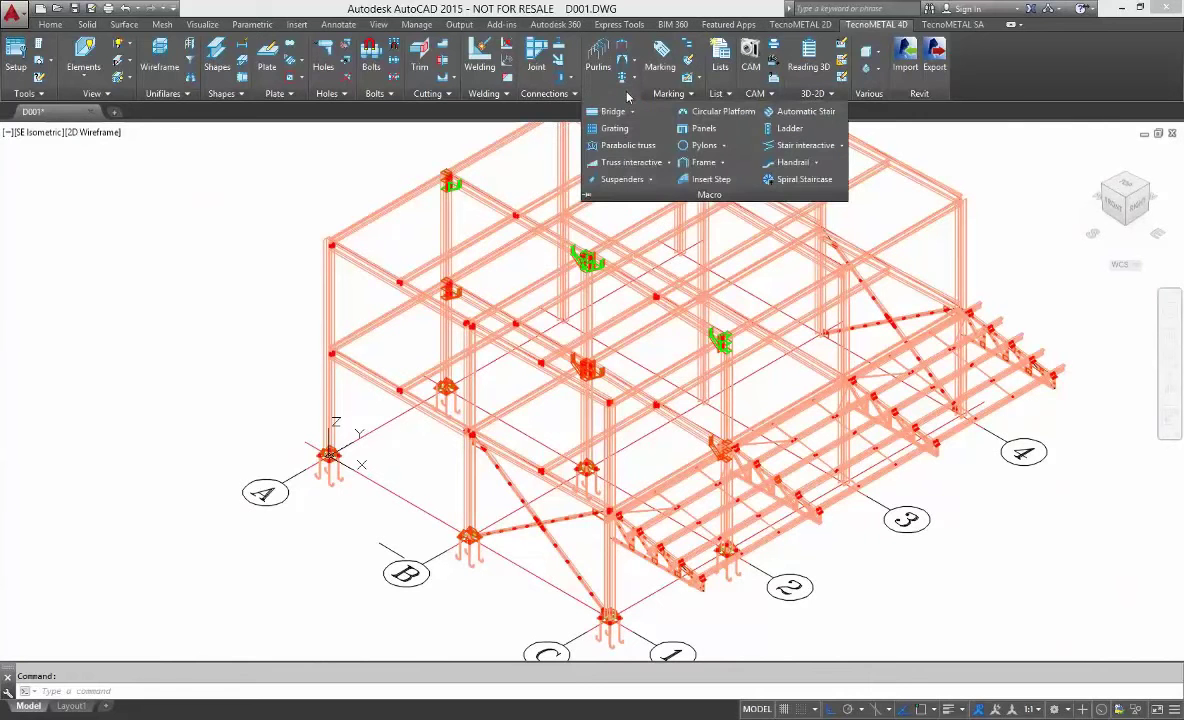
pyautogui.click(794, 112)
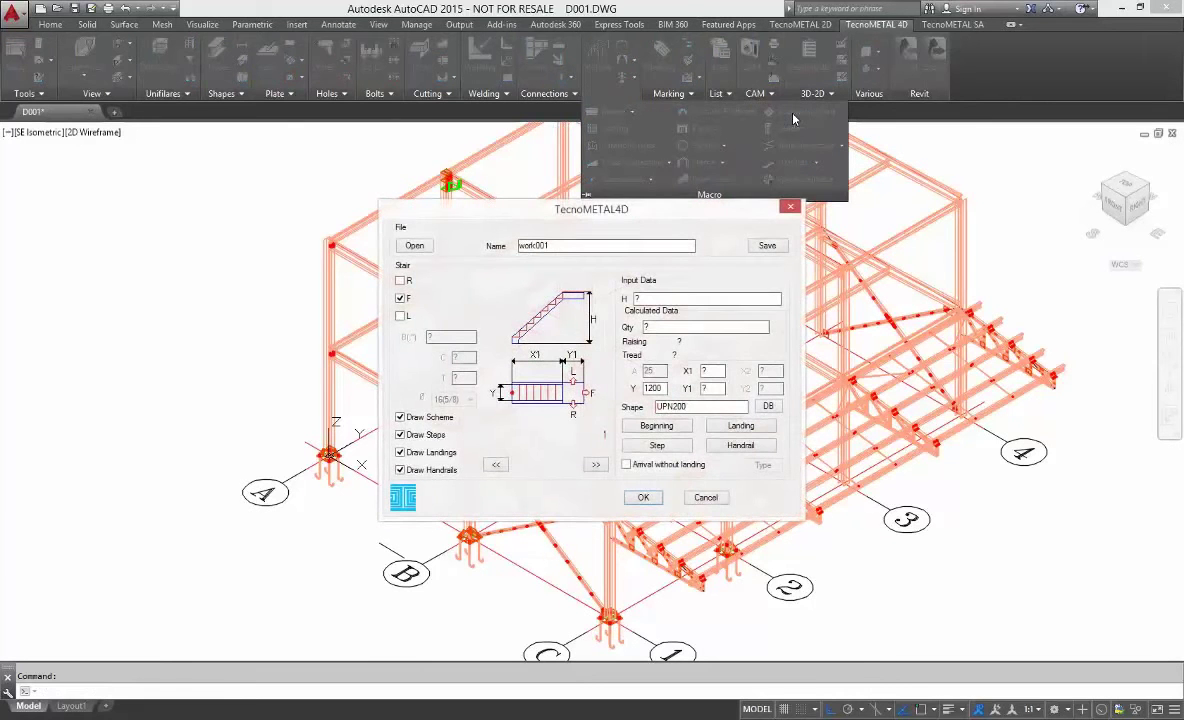
pyautogui.click(416, 246)
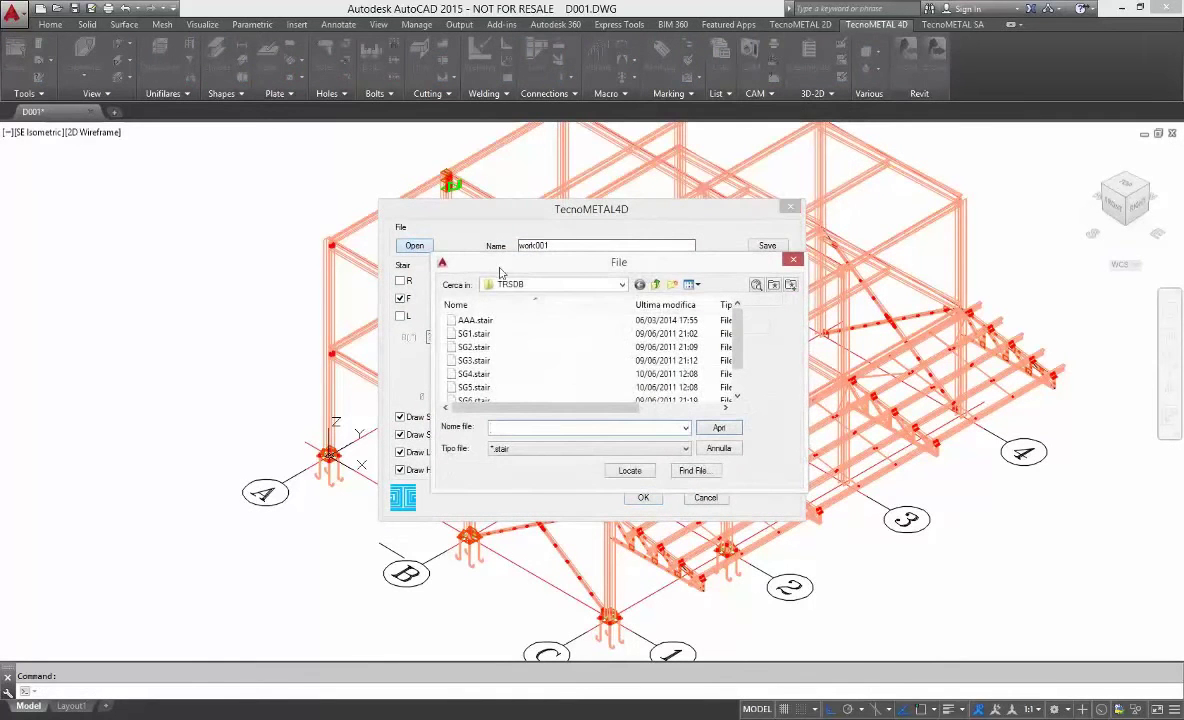
pyautogui.scroll(-1, 526, 393)
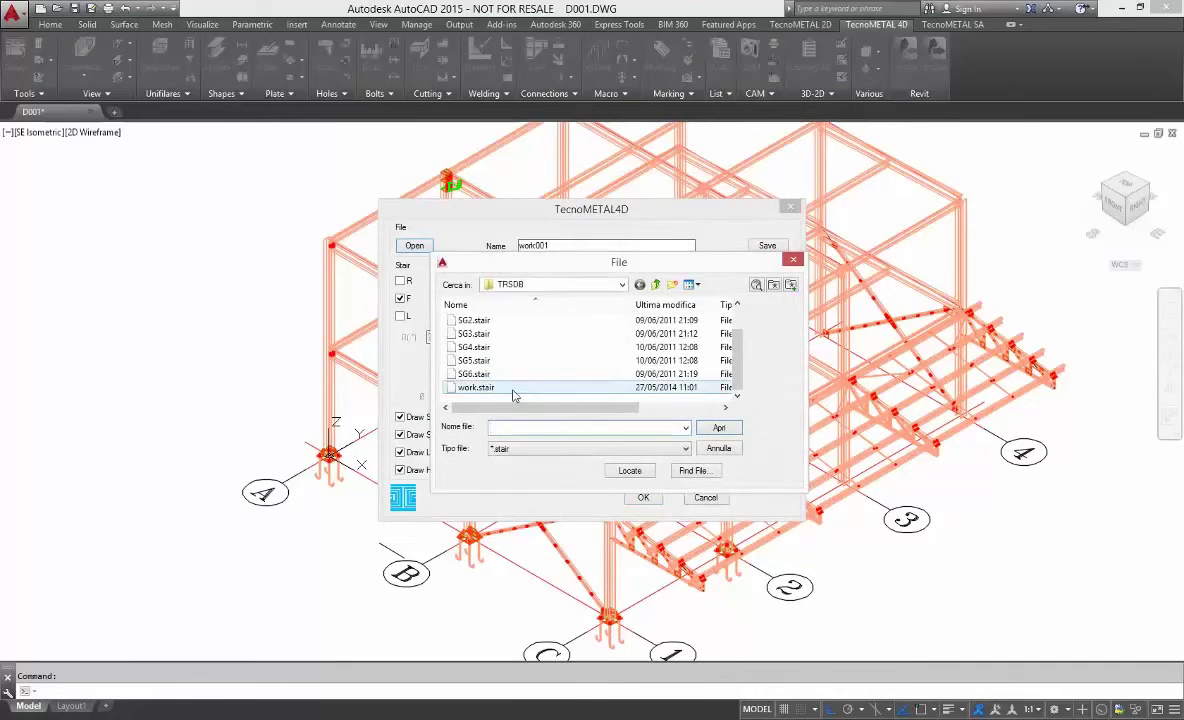
pyautogui.doubleClick(513, 394)
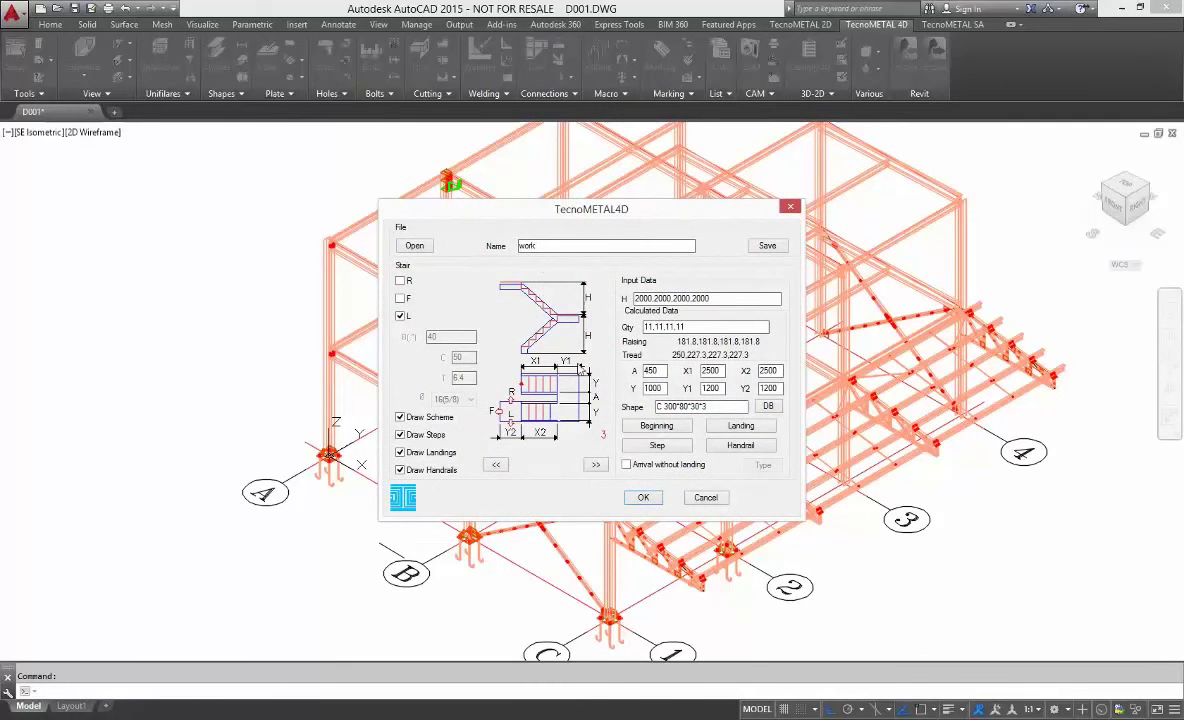
pyautogui.click(643, 498)
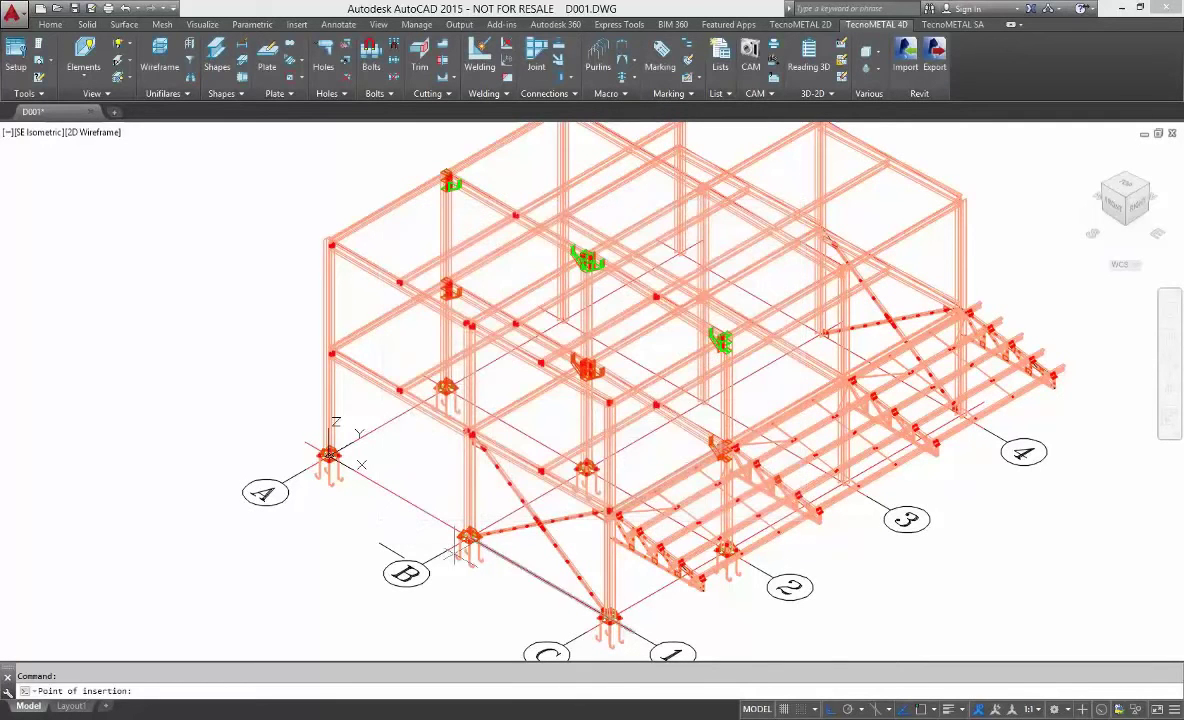
# Insert the stair at the free endpoint of the short line beside grid bubble B, with its rotation along 180°
pyautogui.keyDown('shift'); pyautogui.rightClick(394, 196); pyautogui.keyUp('shift')
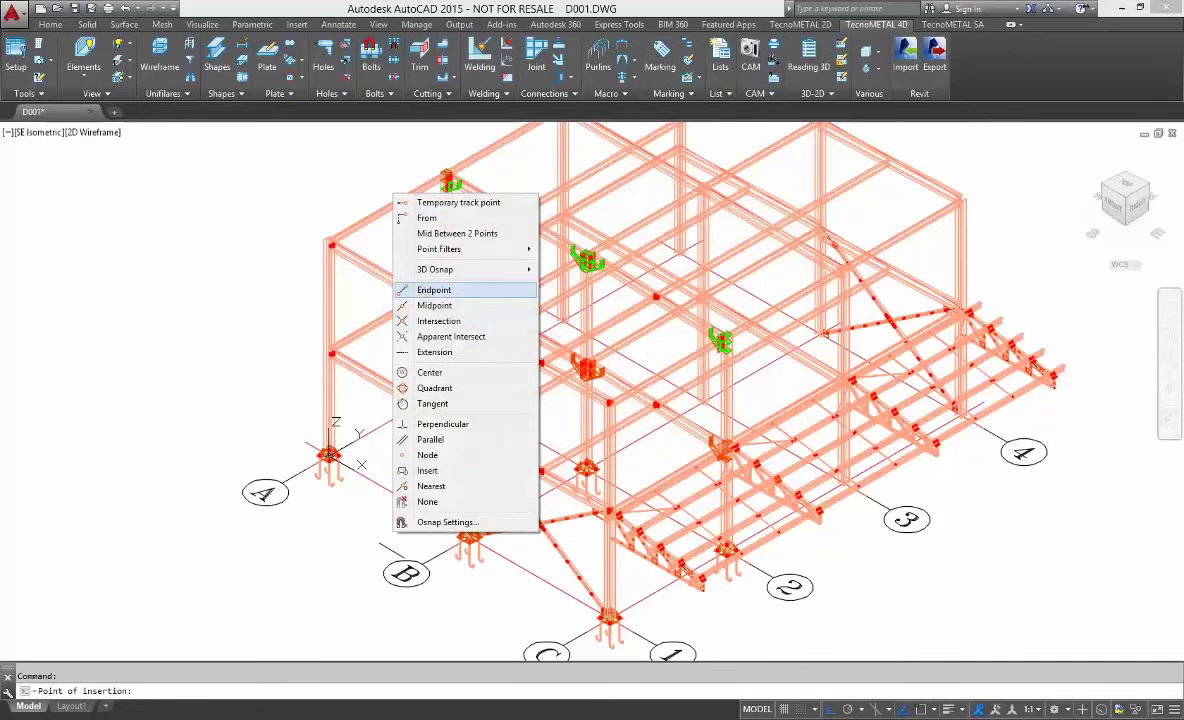
pyautogui.click(434, 290)
pyautogui.click(356, 500)
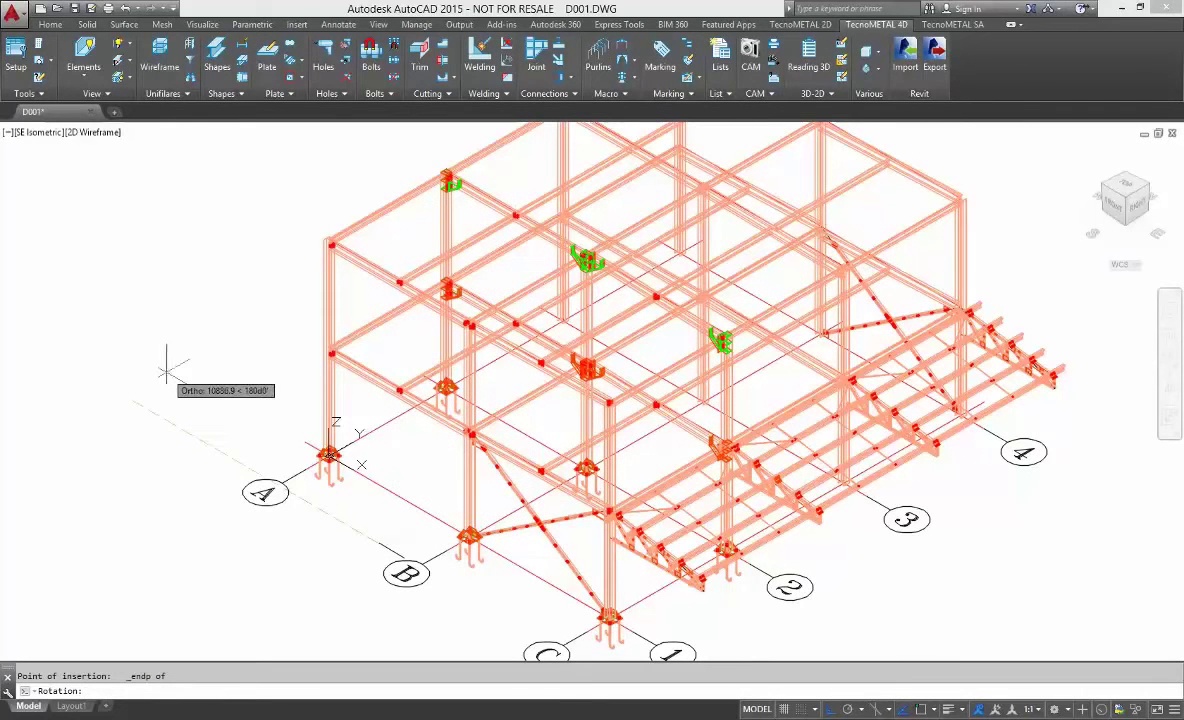
pyautogui.click(167, 373)
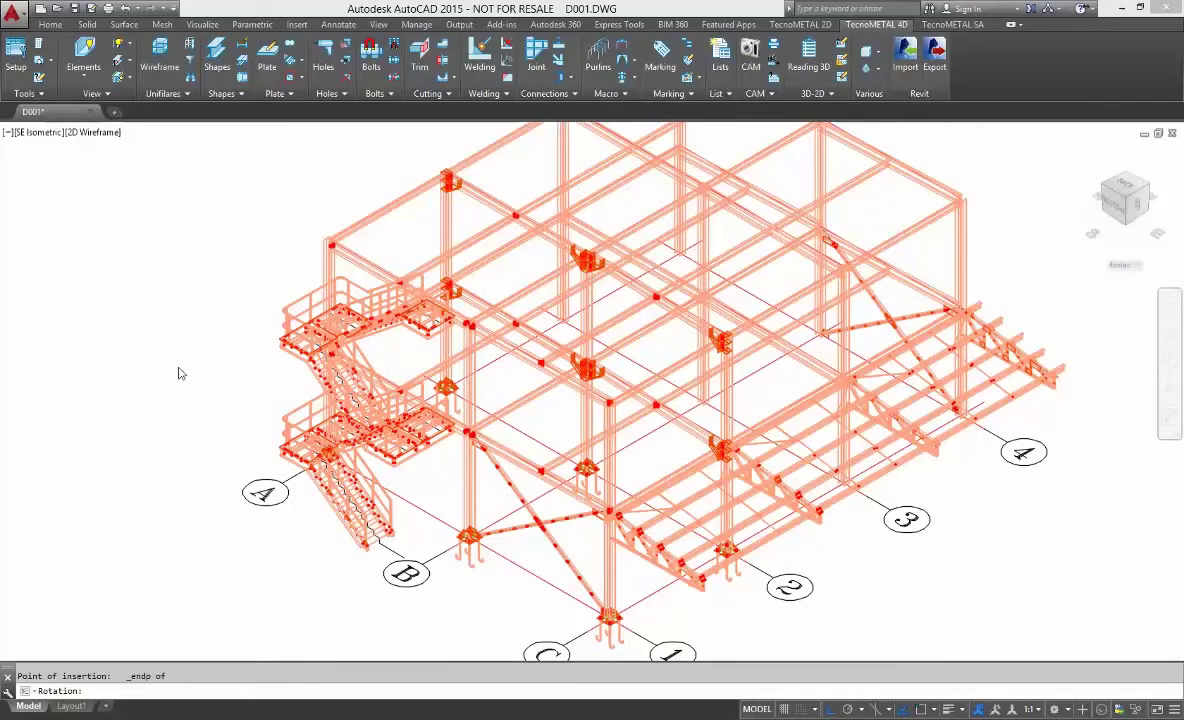
pyautogui.press('Return')
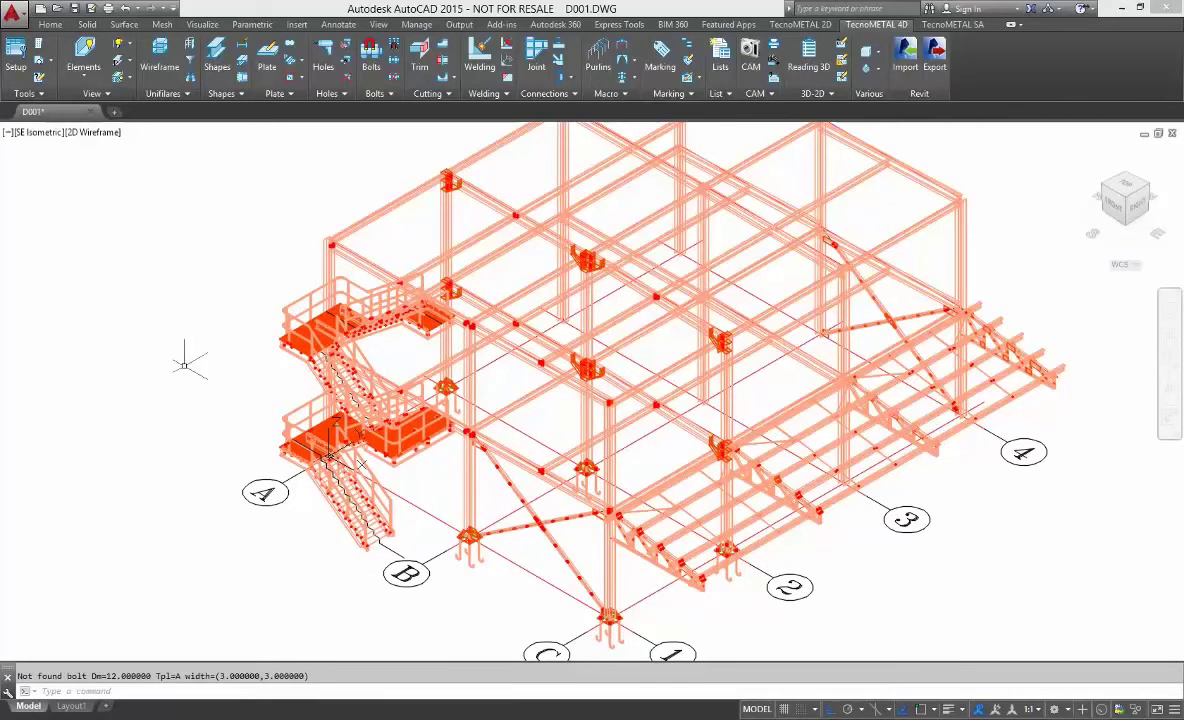
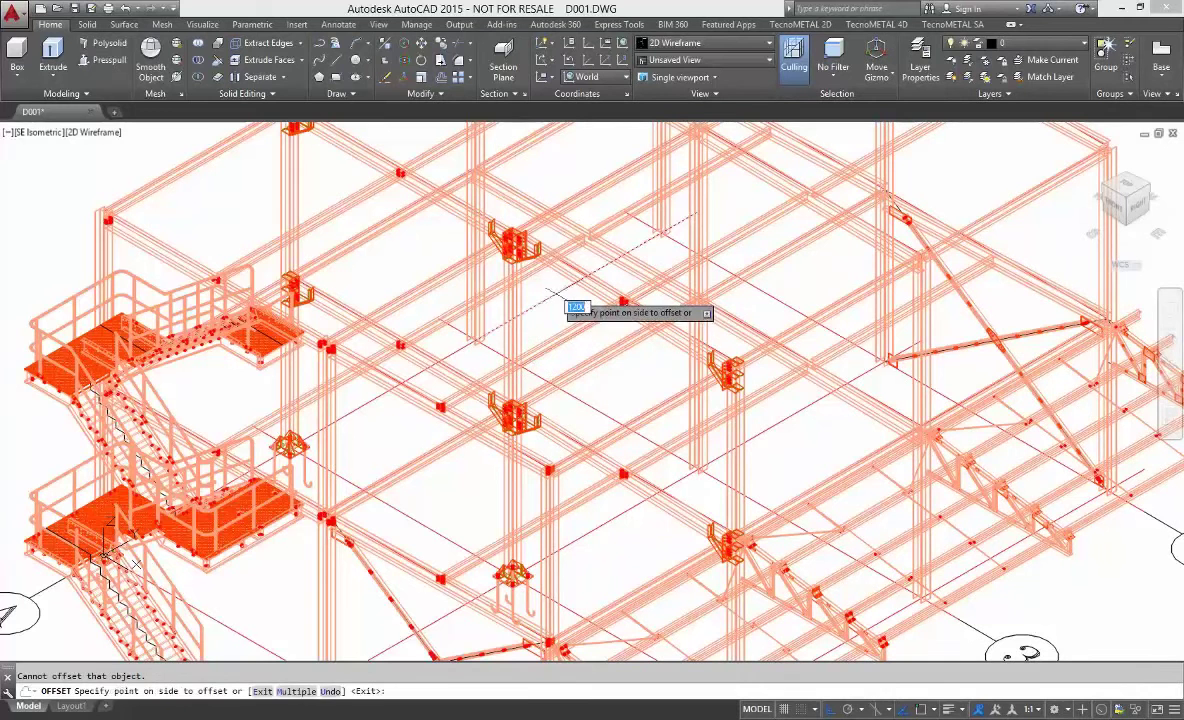
# Offset the foundation grid lines of axis A (bay 3–4) and axis 4 by 1200 toward the inside of the bay
pyautogui.click(639, 372)
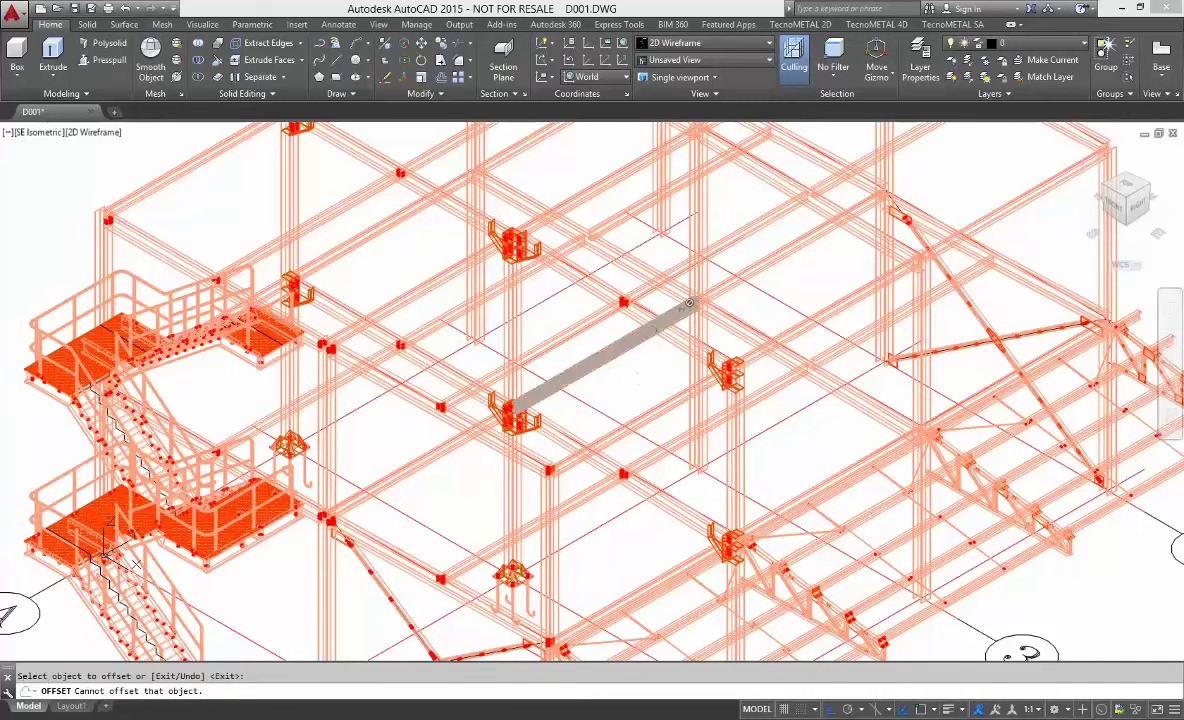
pyautogui.click(600, 357)
pyautogui.click(720, 258)
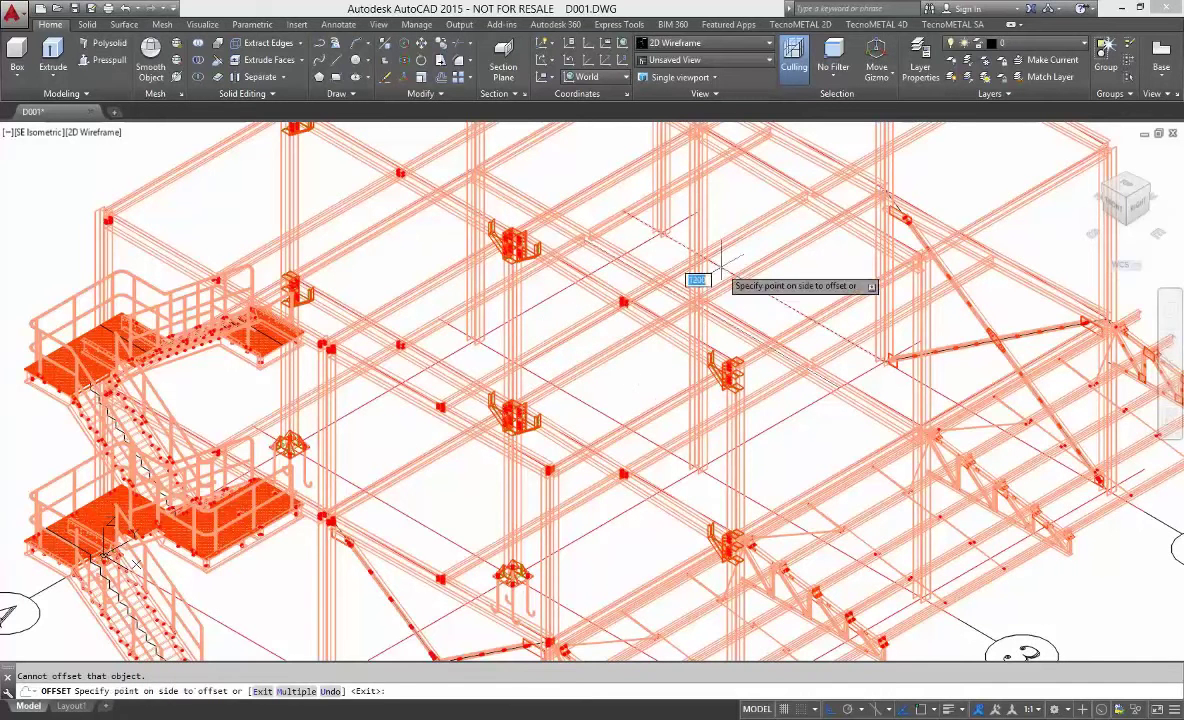
pyautogui.click(596, 331)
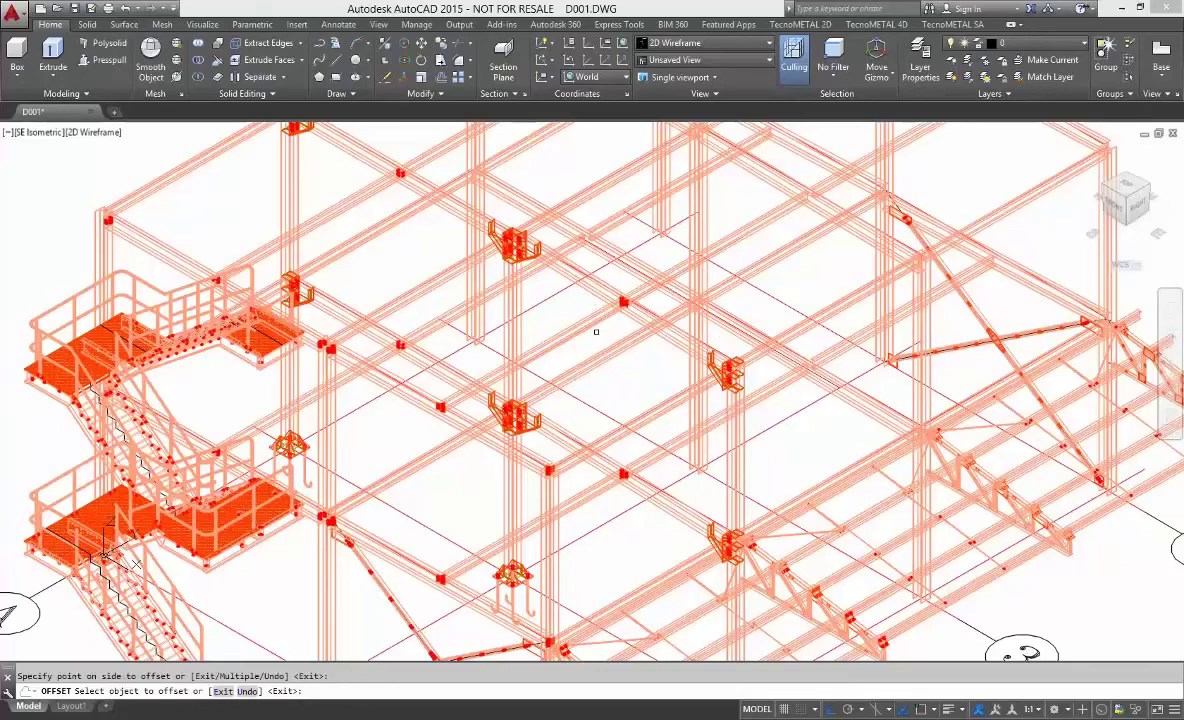
pyautogui.press('Escape')
# Start a Spiral Staircase near column A4 using the saved configuration spiral.spiral_stair and accept its settings
pyautogui.keyDown('shift'); pyautogui.moveTo(719, 219); pyautogui.dragTo(755, 331, button='middle'); pyautogui.keyUp('shift')
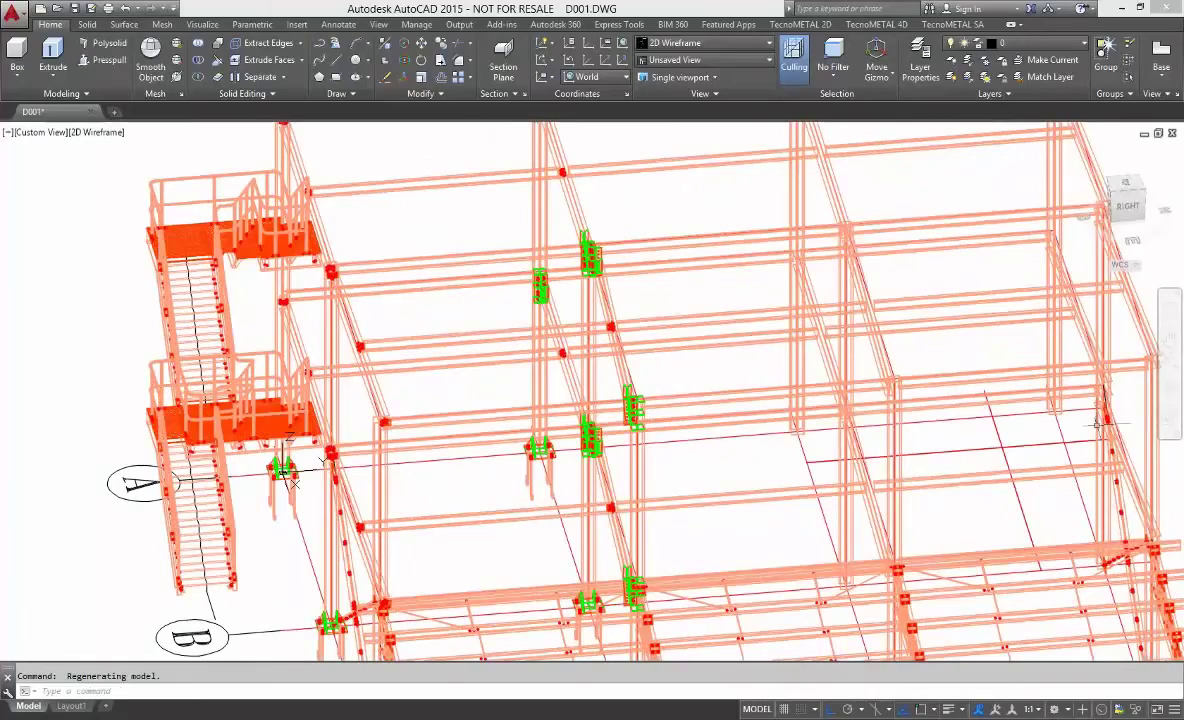
pyautogui.scroll(5, 1098, 395)
pyautogui.scroll(3, 1048, 452)
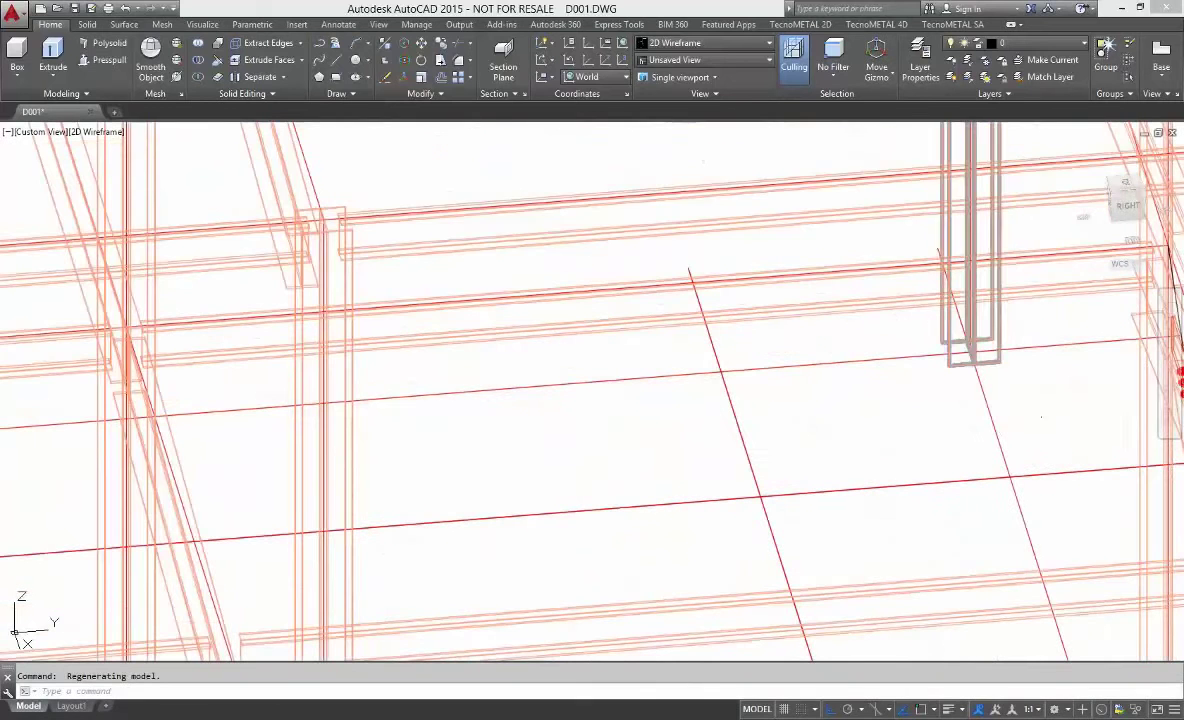
pyautogui.click(872, 26)
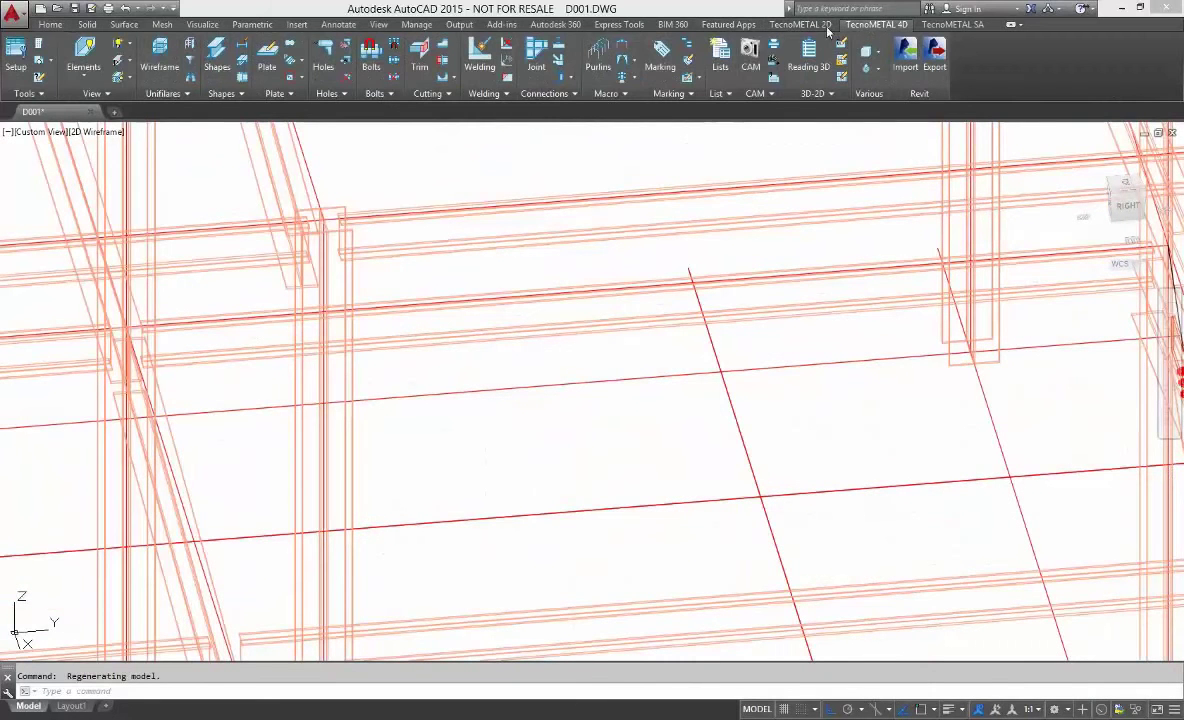
pyautogui.click(612, 94)
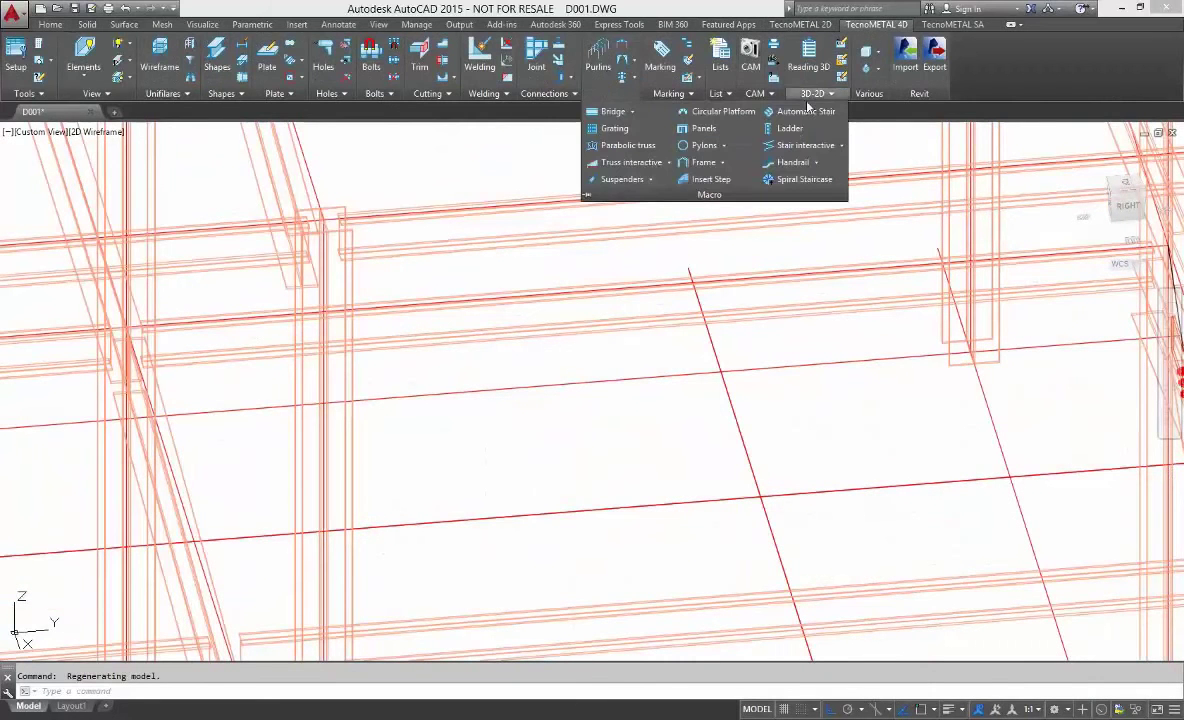
pyautogui.click(805, 180)
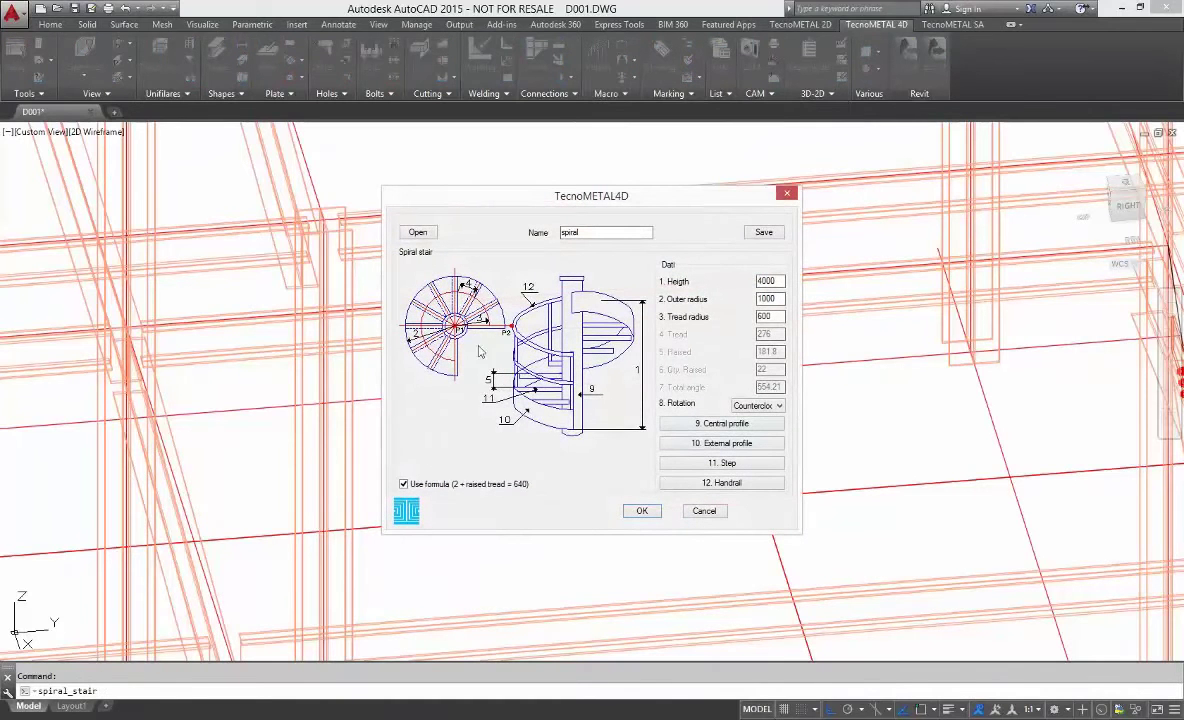
pyautogui.click(416, 232)
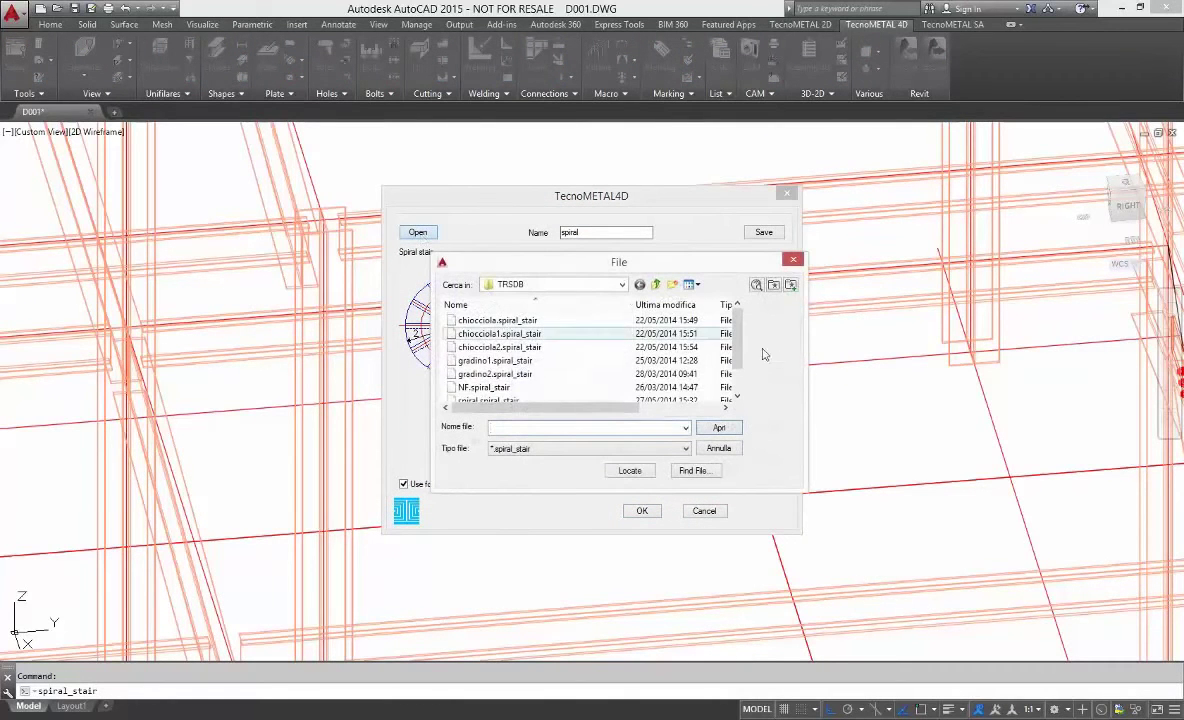
pyautogui.moveTo(737, 362); pyautogui.dragTo(737, 387)
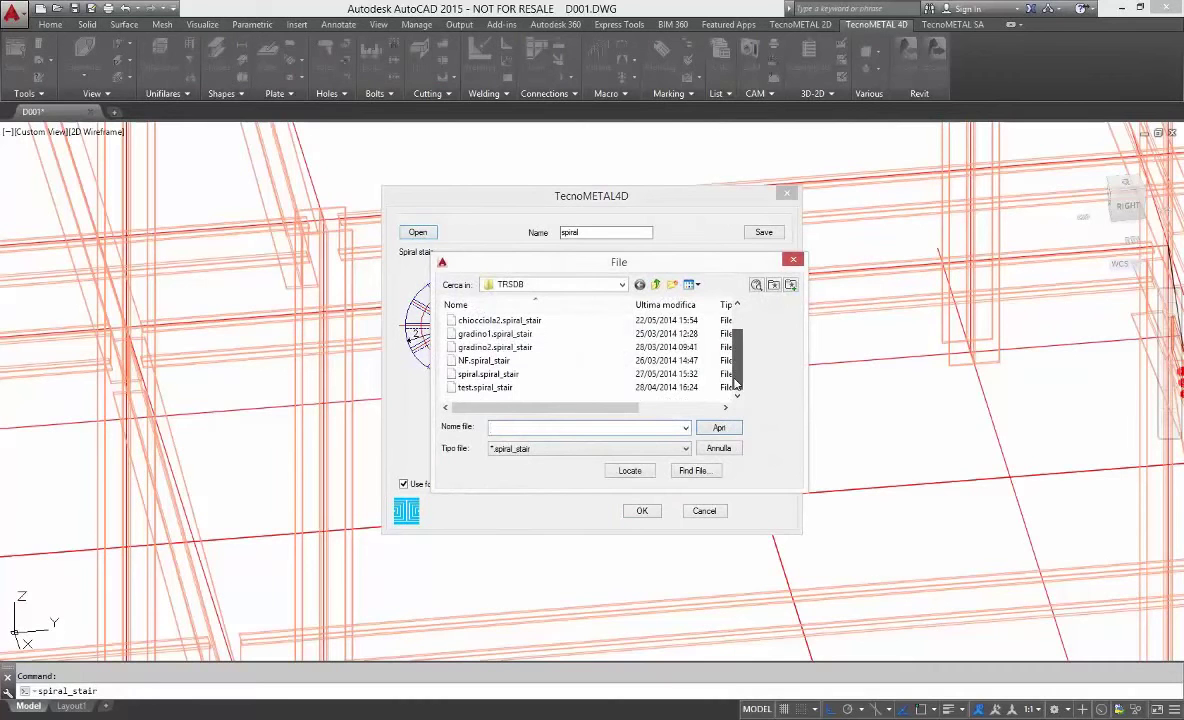
pyautogui.click(530, 375)
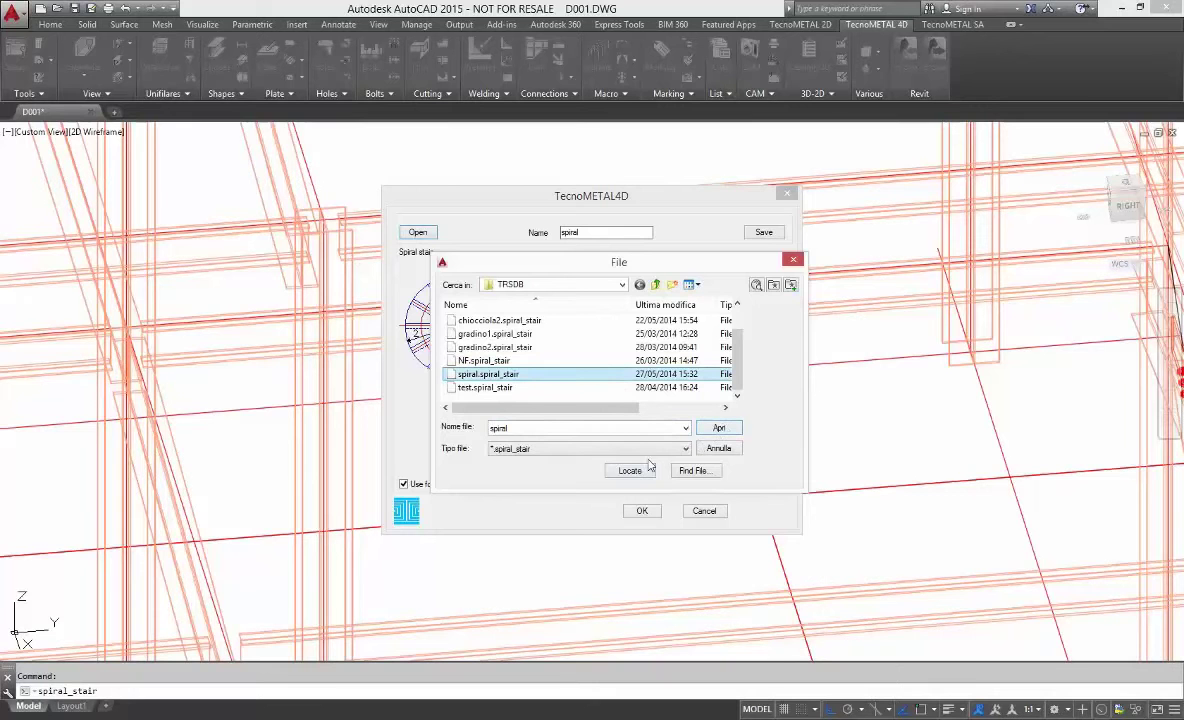
pyautogui.click(716, 429)
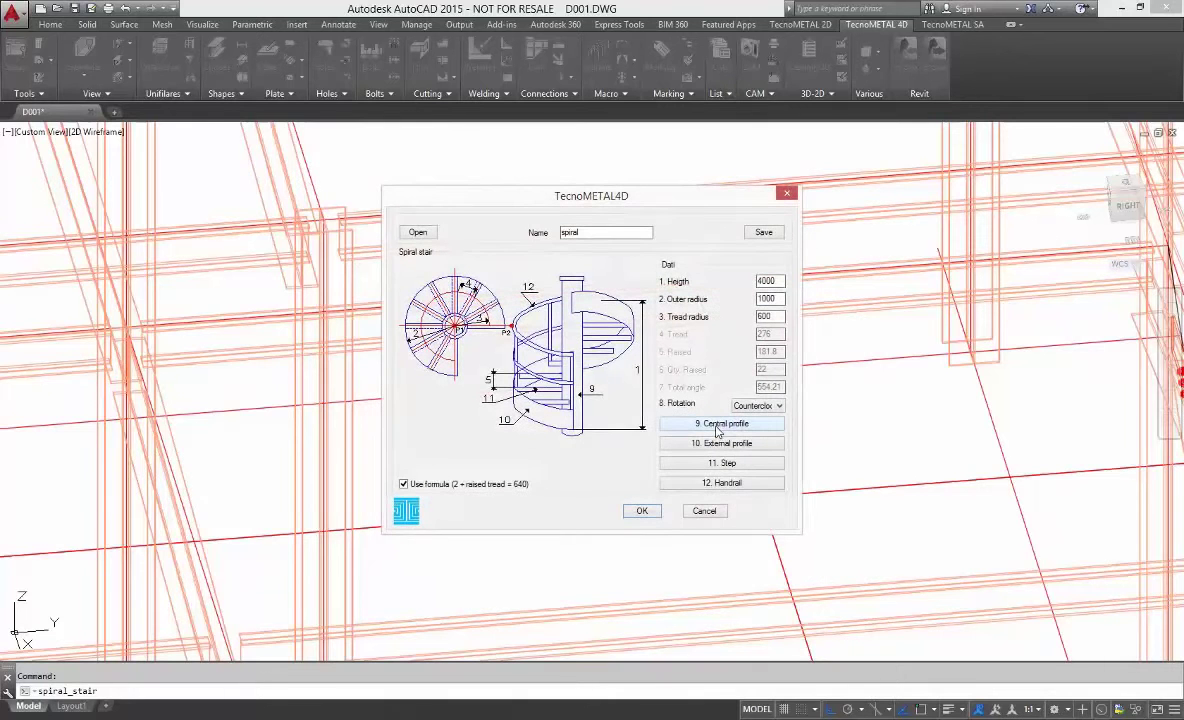
pyautogui.click(643, 511)
# Insert the spiral staircase at the intersection of axis A and the line offset from axis 4, with its rotation direction toward axis 4
pyautogui.keyDown('shift'); pyautogui.rightClick(662, 402); pyautogui.keyUp('shift')
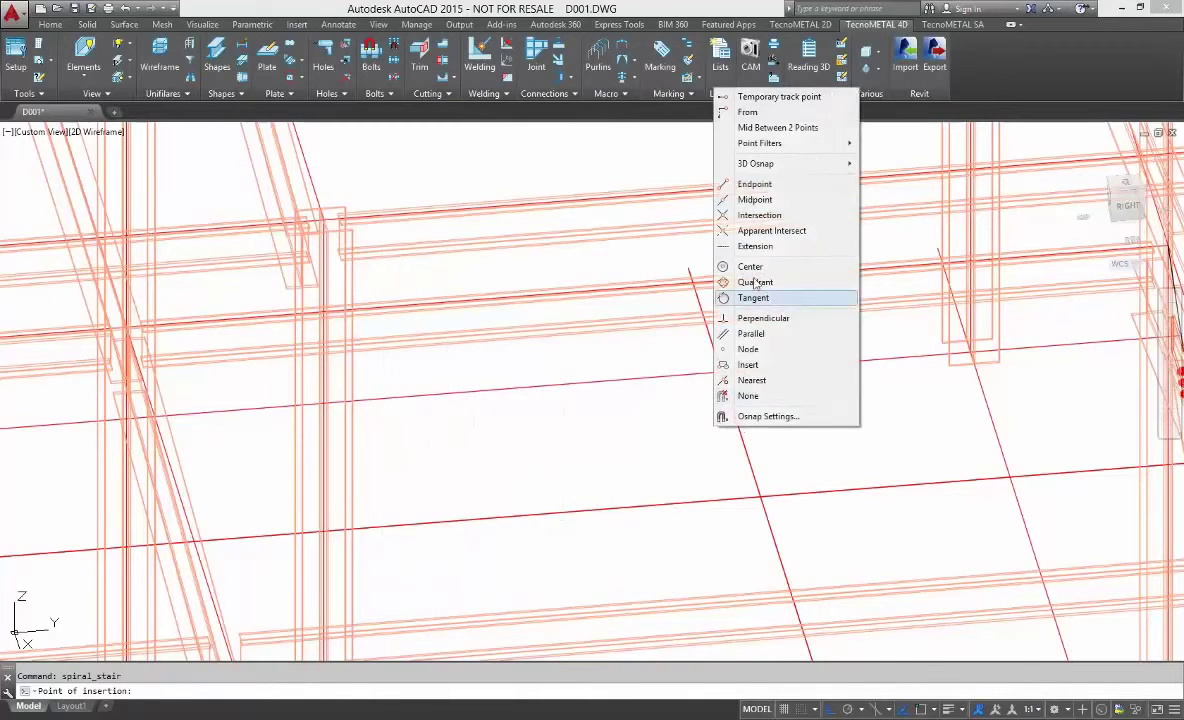
pyautogui.click(705, 198)
pyautogui.click(721, 371)
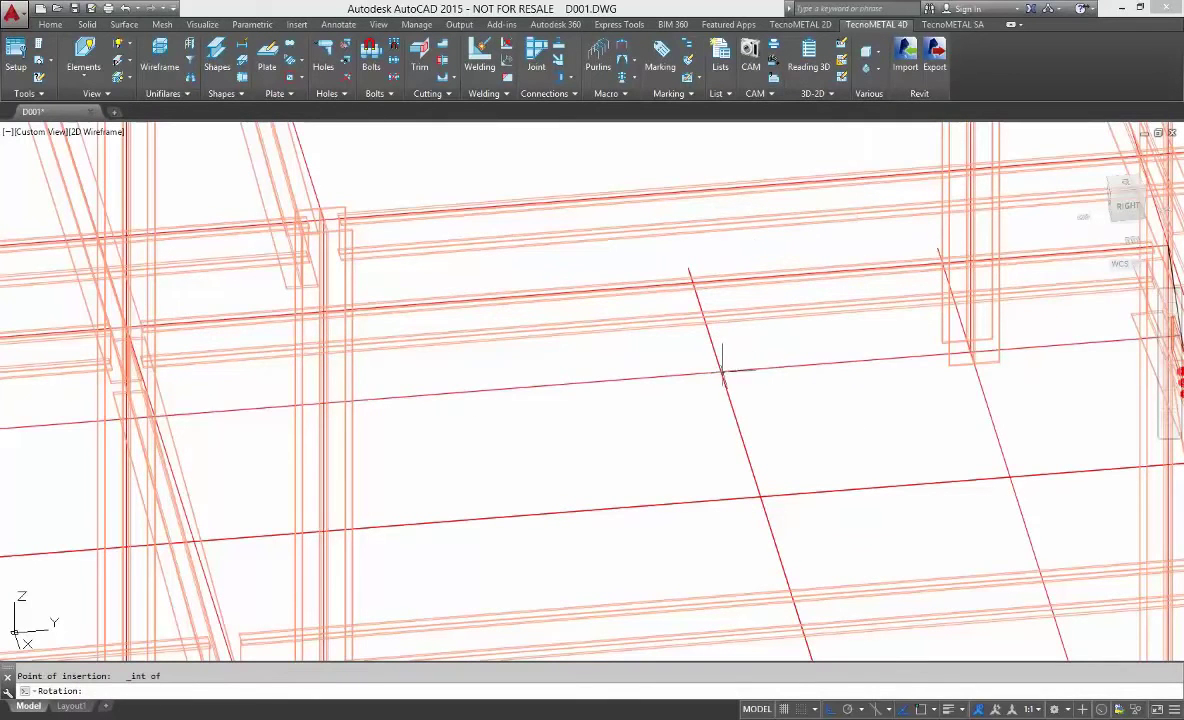
pyautogui.click(891, 377)
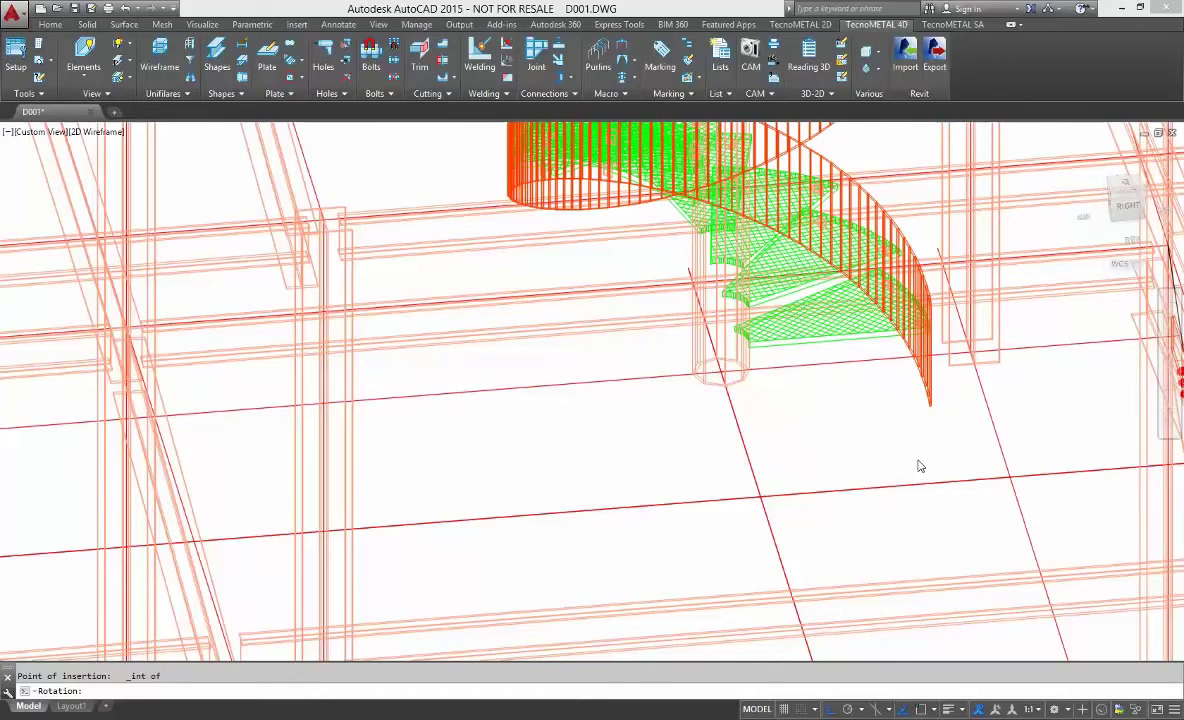
pyautogui.write('10')
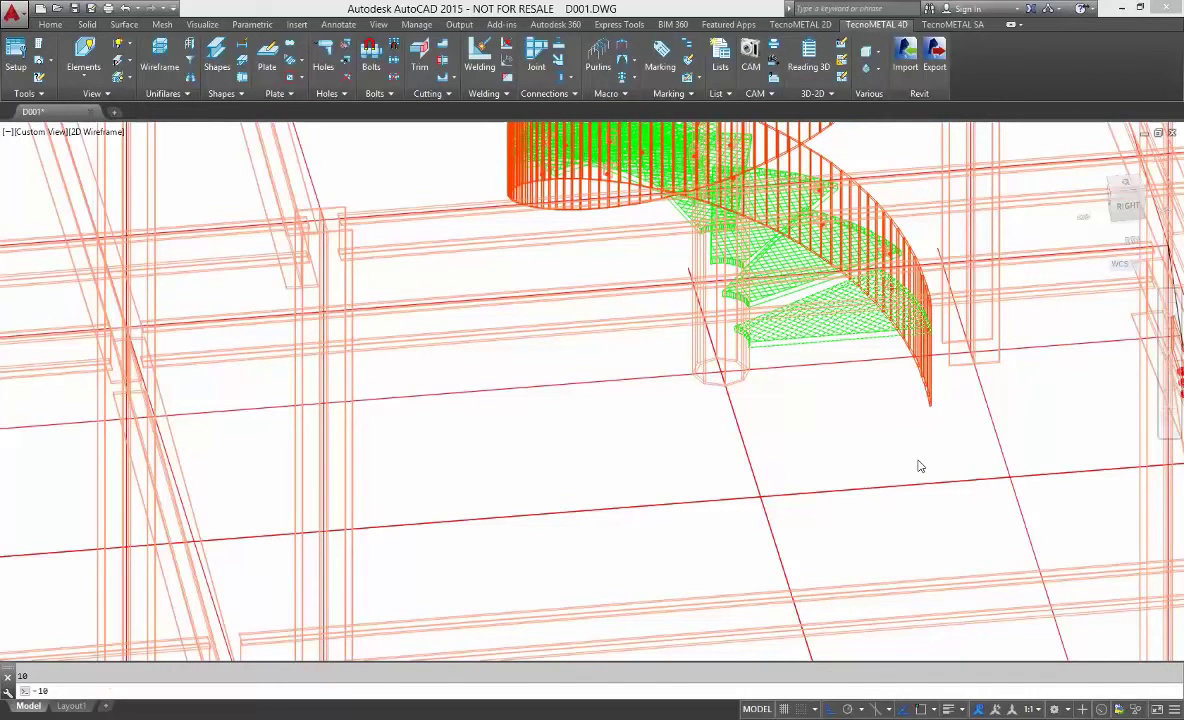
pyautogui.press('Return')
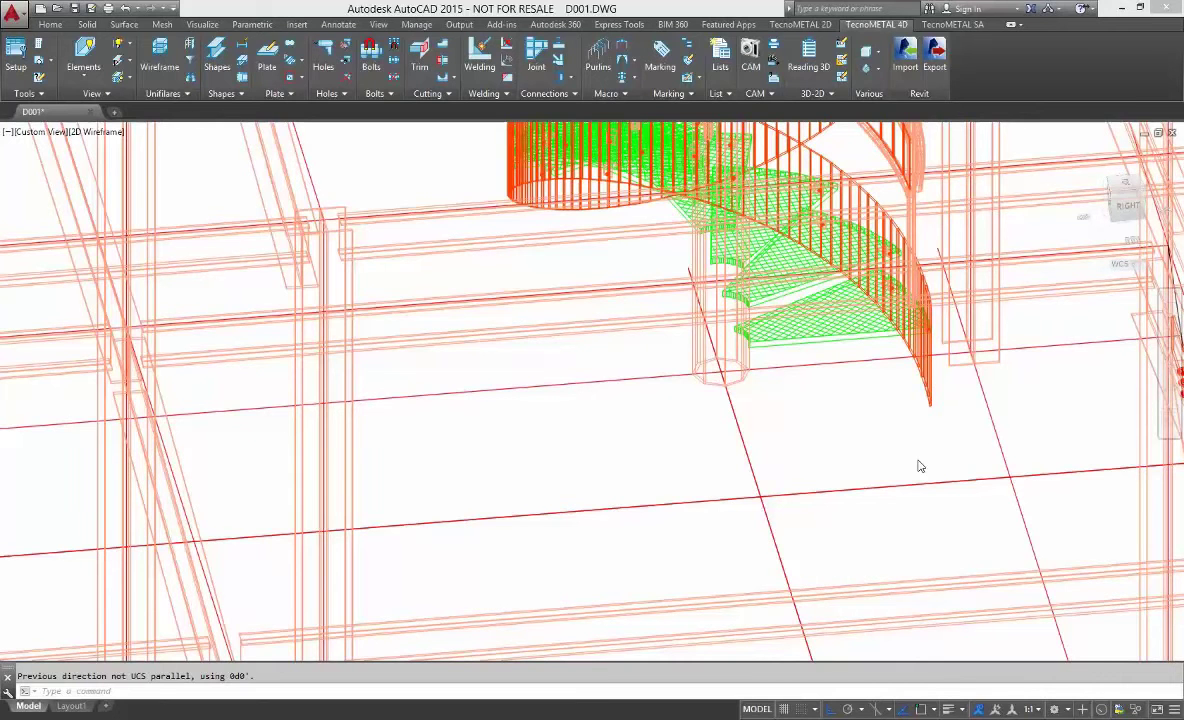
# Complete the spiral staircase insertion with the value 10 and show the whole structure in SE Isometric view
pyautogui.write('10')
pyautogui.press('Return')
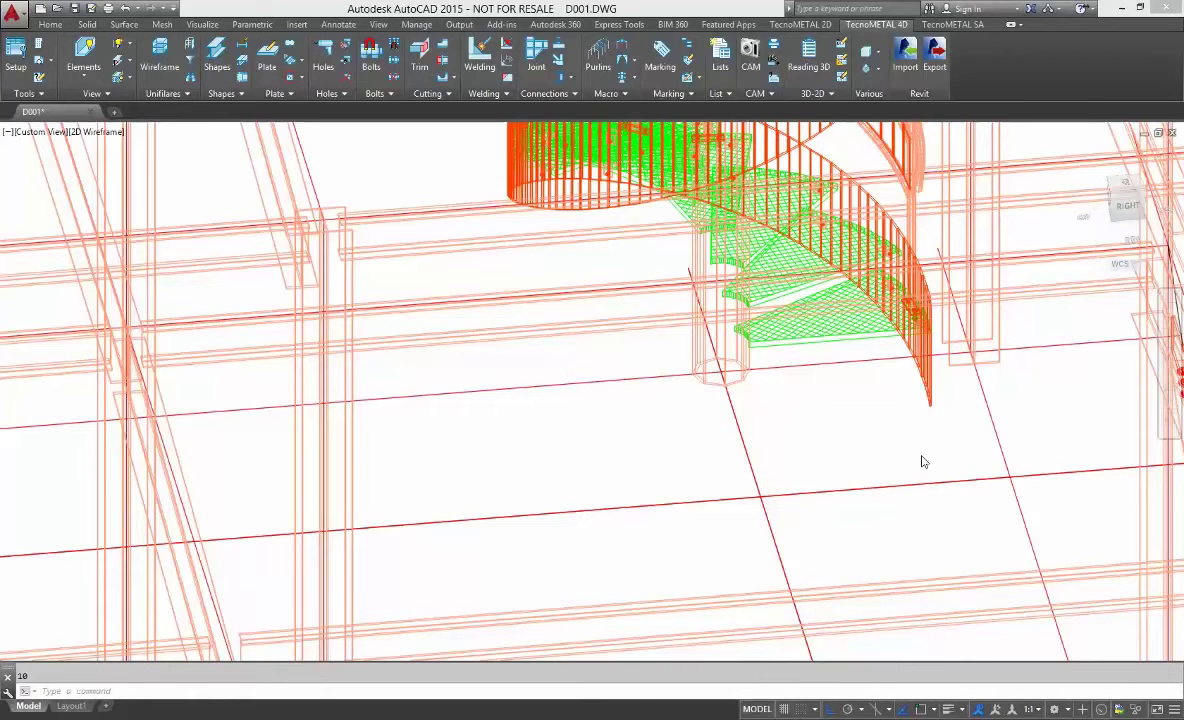
pyautogui.click(891, 378)
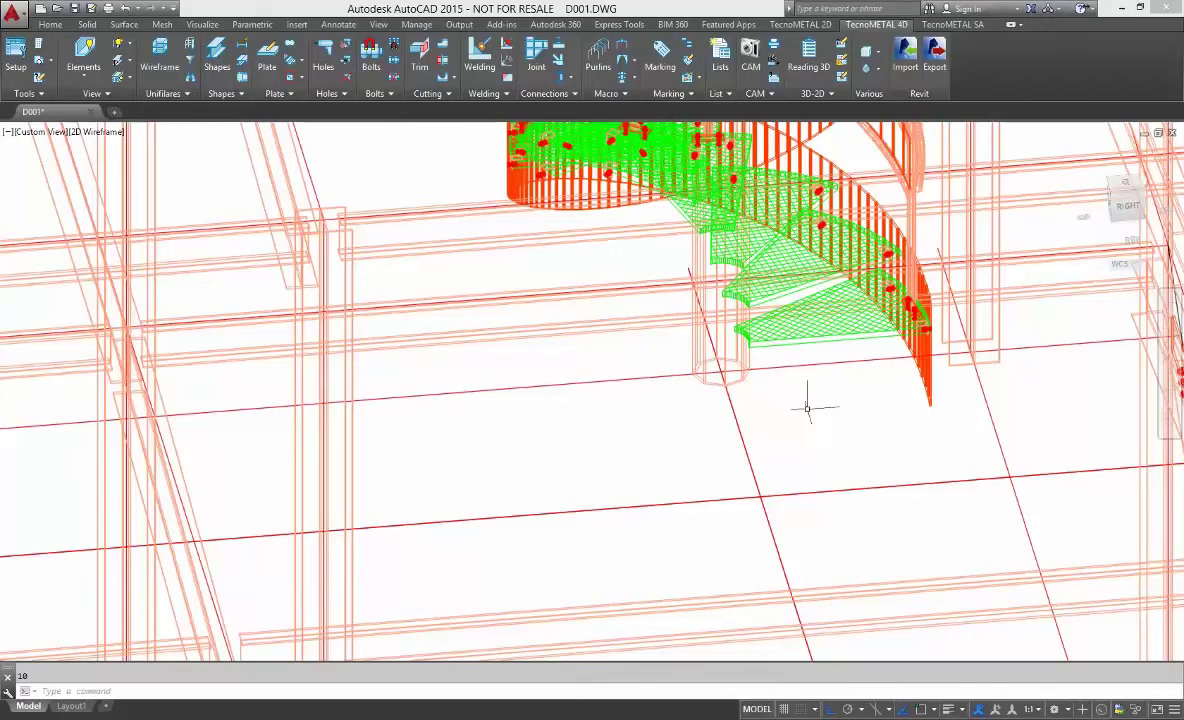
pyautogui.scroll(-5, 807, 408)
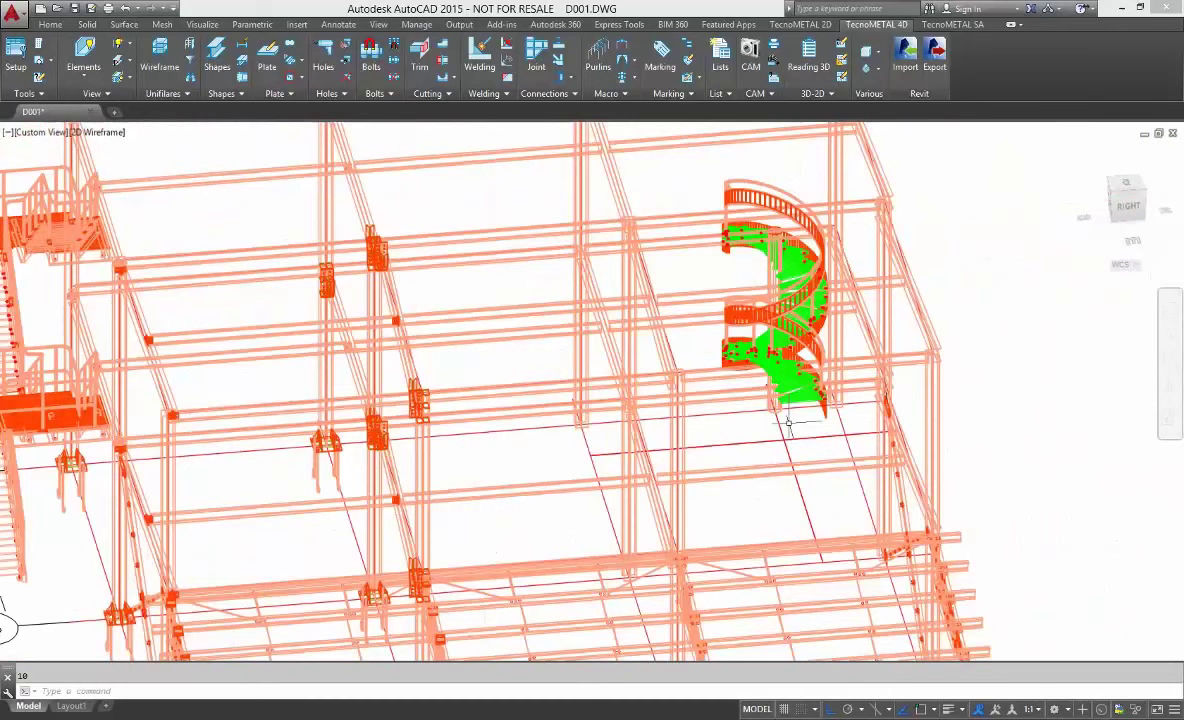
pyautogui.click(40, 133)
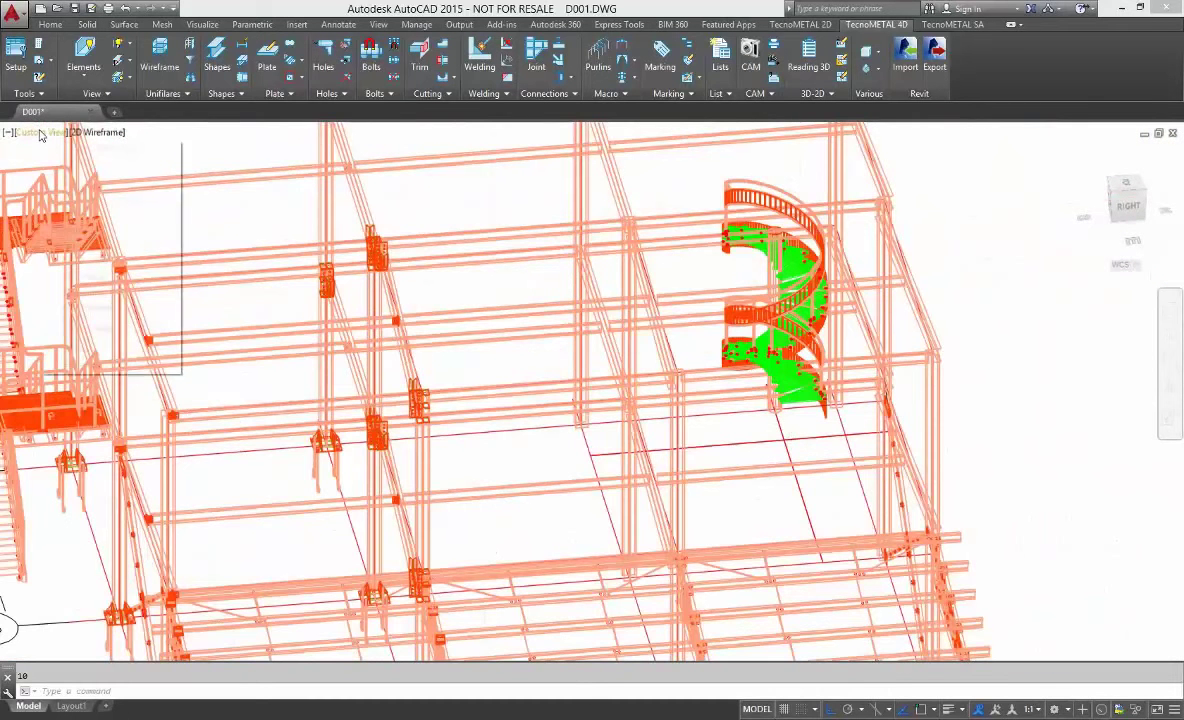
pyautogui.click(86, 270)
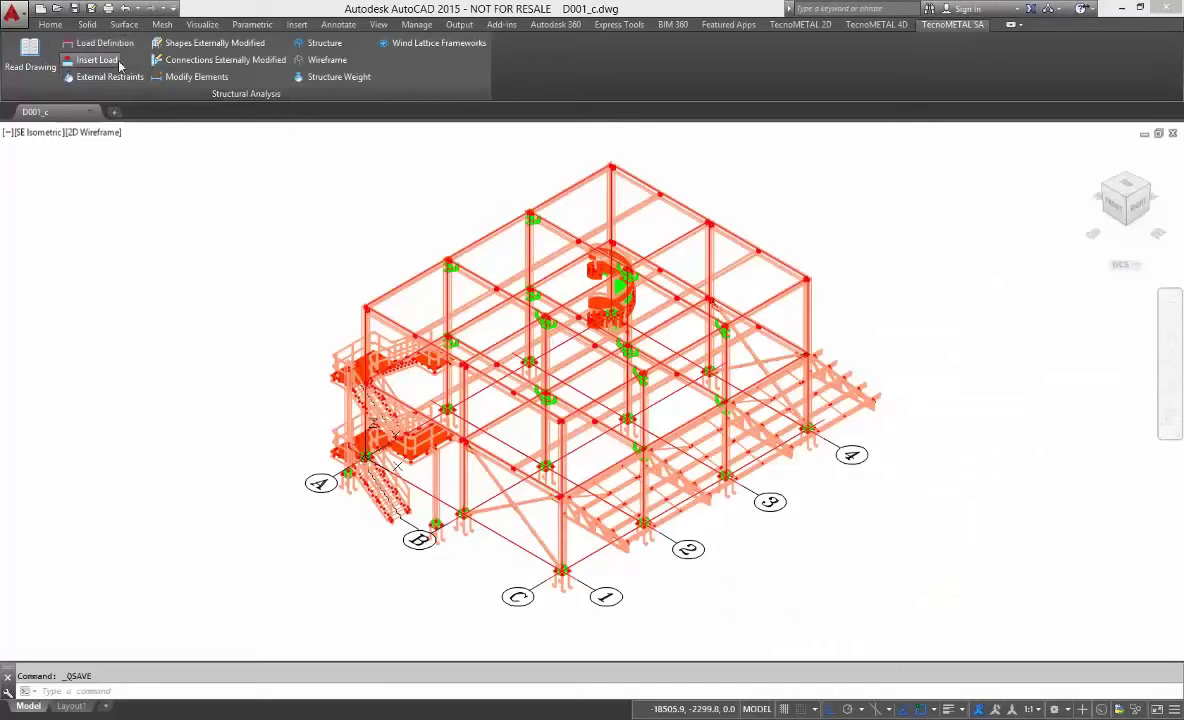
# In the load definition, select A.I.S.C. - L.R.F.D. with IBC2006 Seismic Static verification and clear the load condition values
pyautogui.click(112, 43)
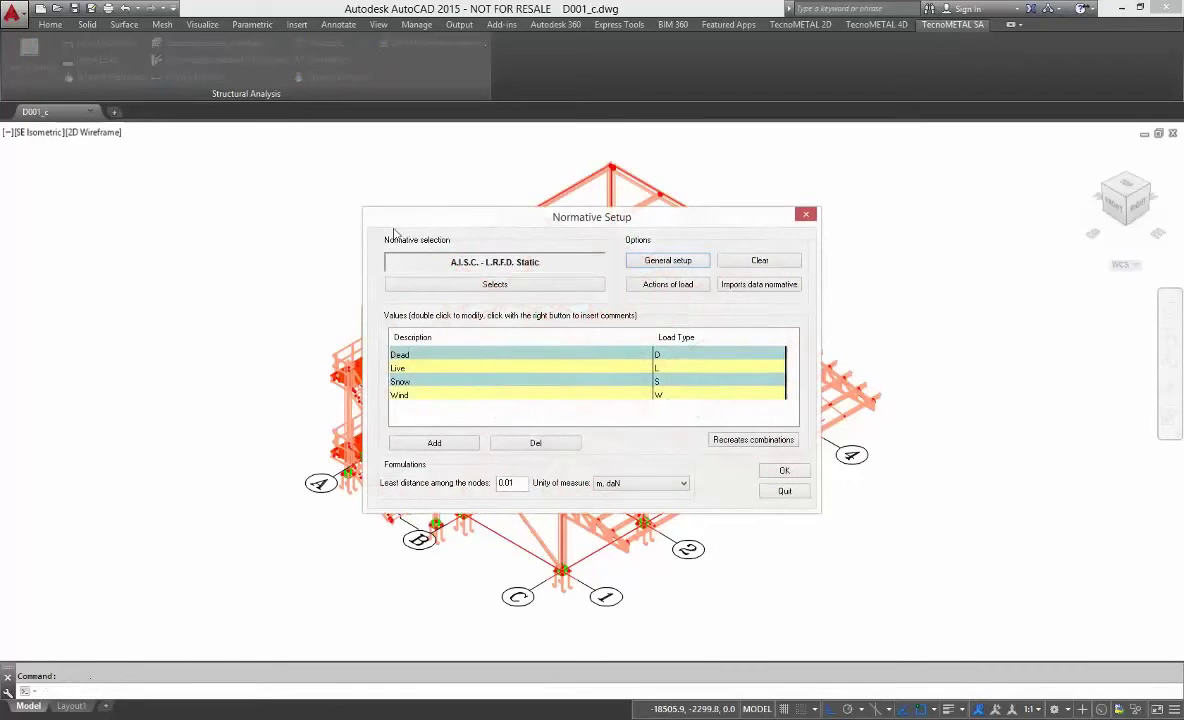
pyautogui.click(482, 285)
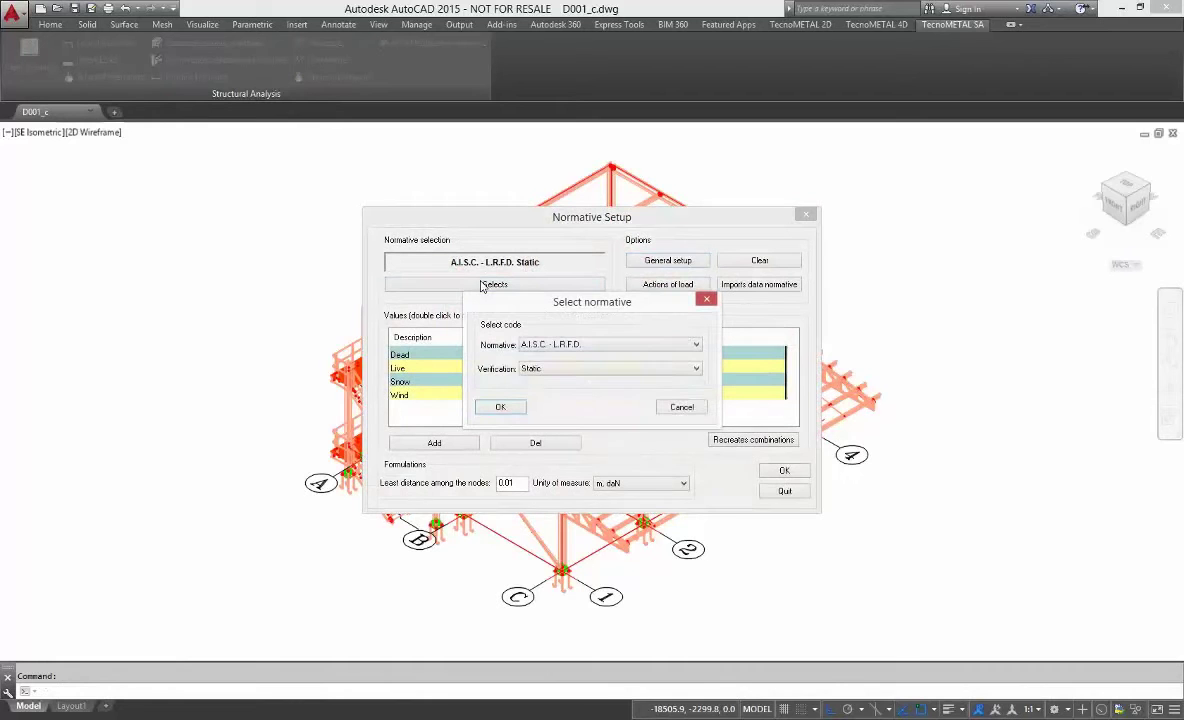
pyautogui.click(541, 370)
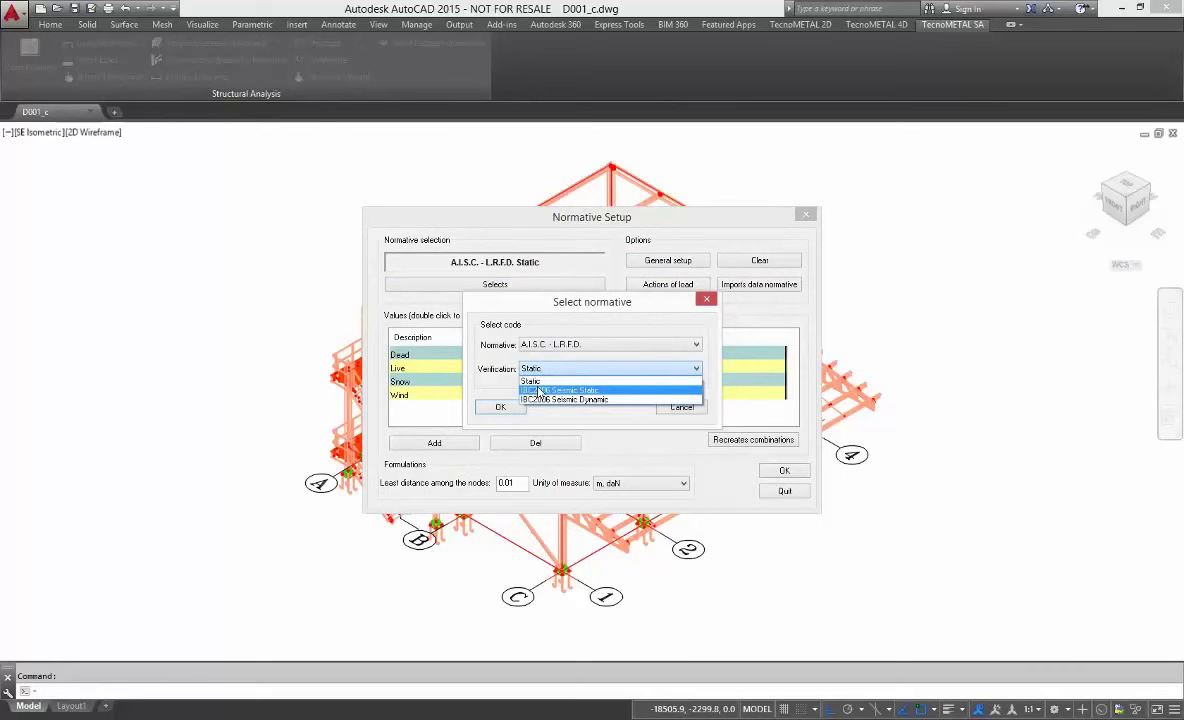
pyautogui.click(538, 391)
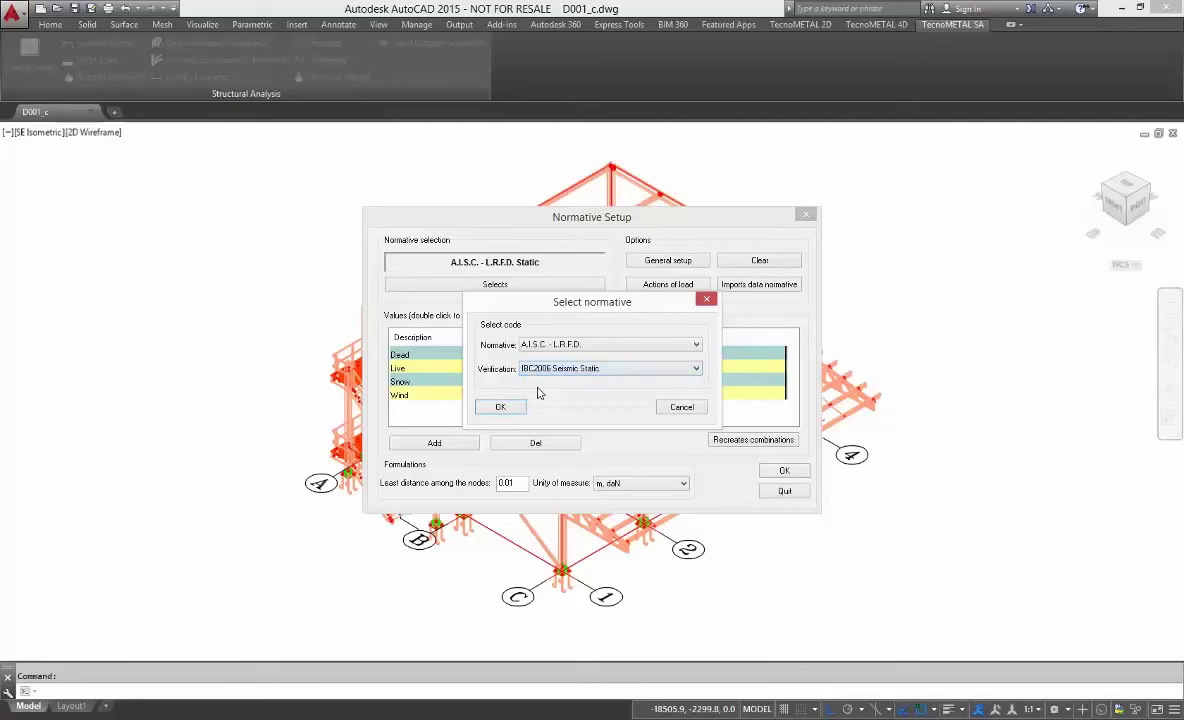
pyautogui.click(500, 406)
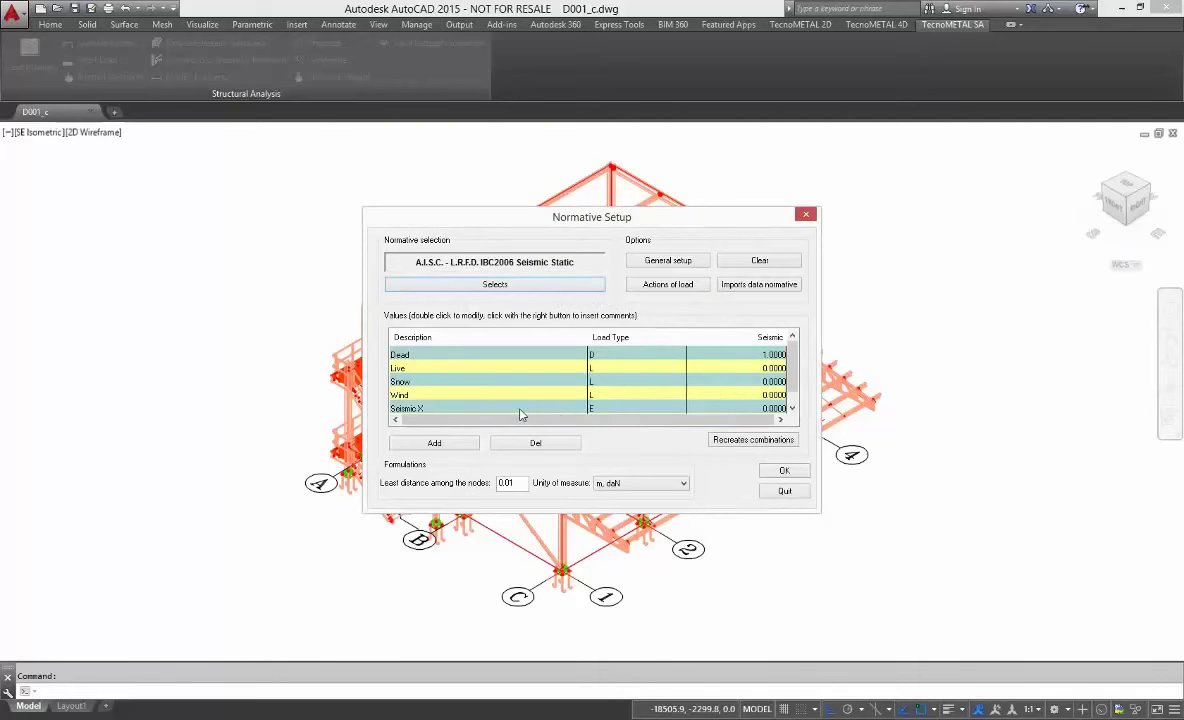
pyautogui.click(761, 262)
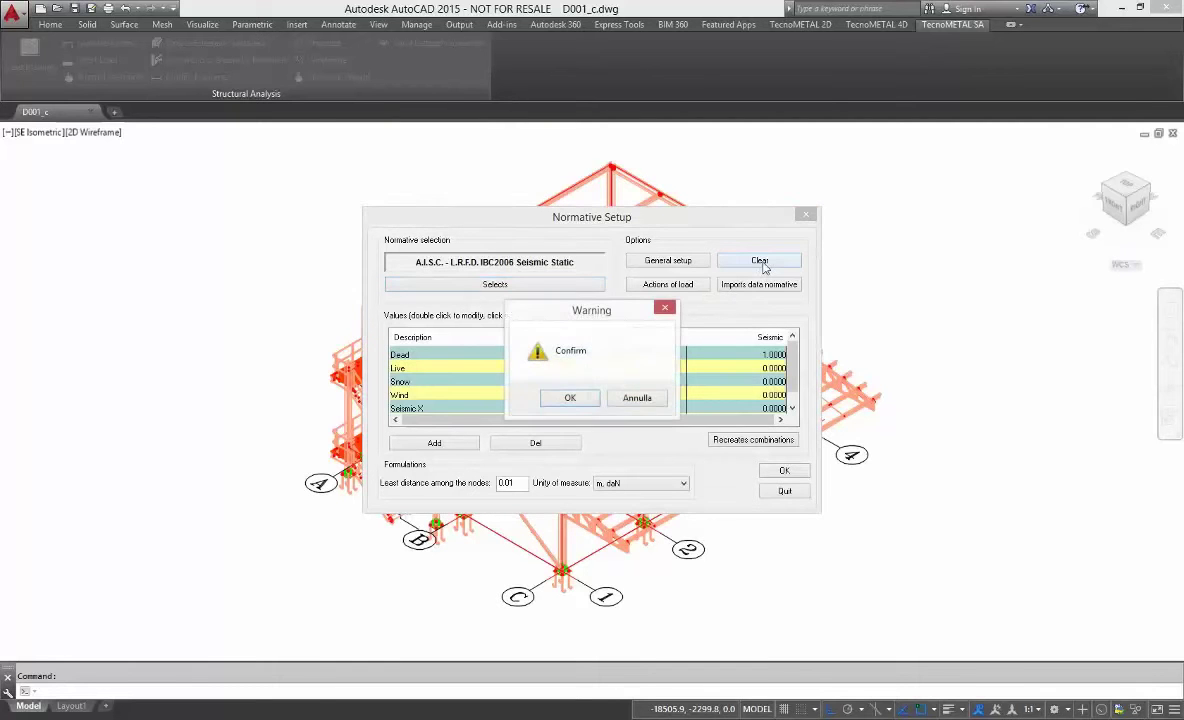
pyautogui.click(569, 396)
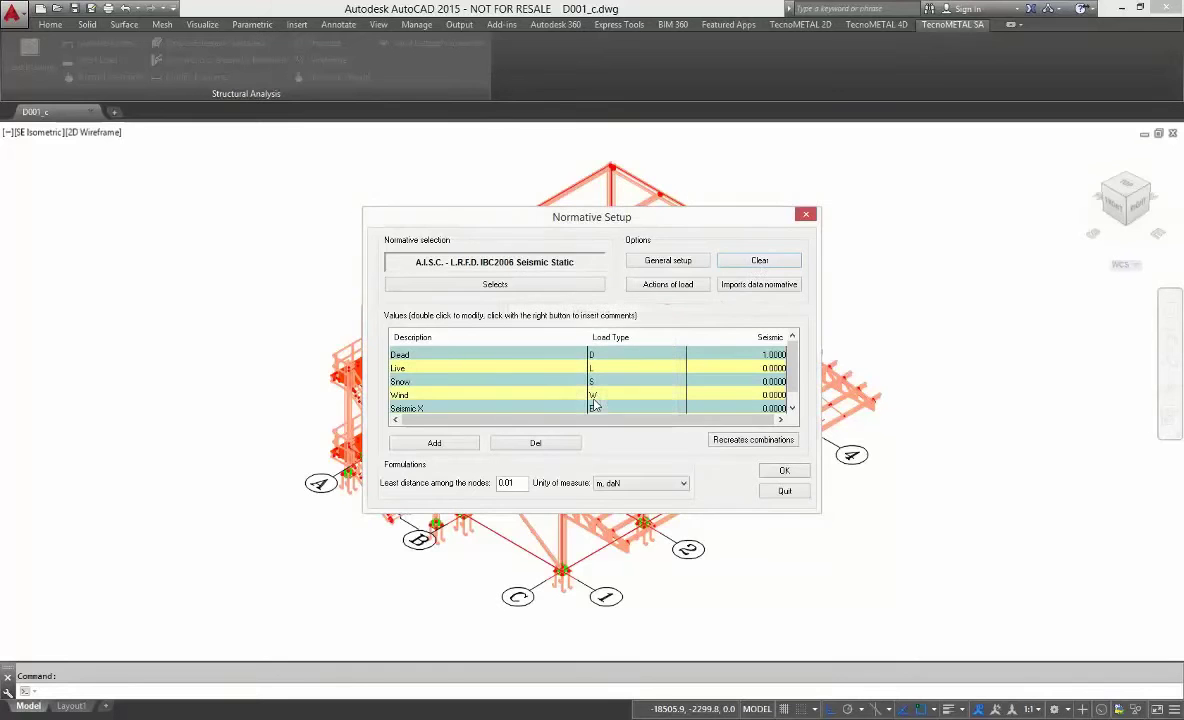
# In the general setup, choose version 2010, enable building floors diaphragms, and accept the general data as given
pyautogui.click(647, 262)
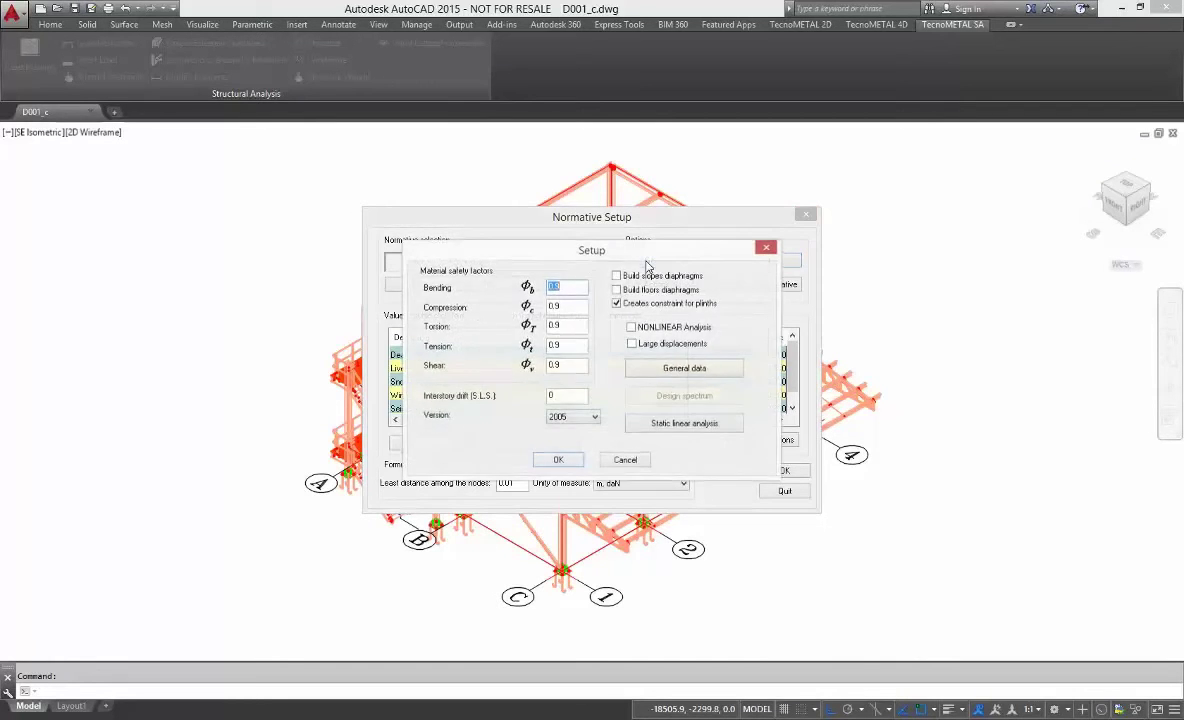
pyautogui.click(592, 417)
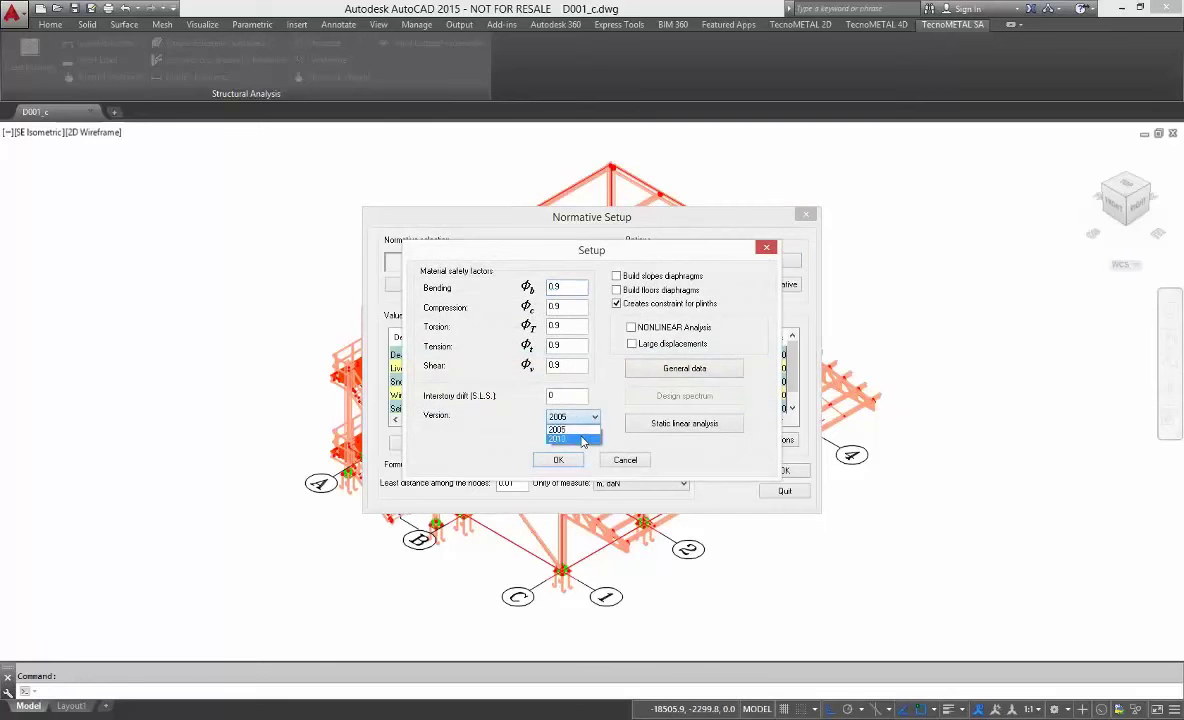
pyautogui.click(582, 440)
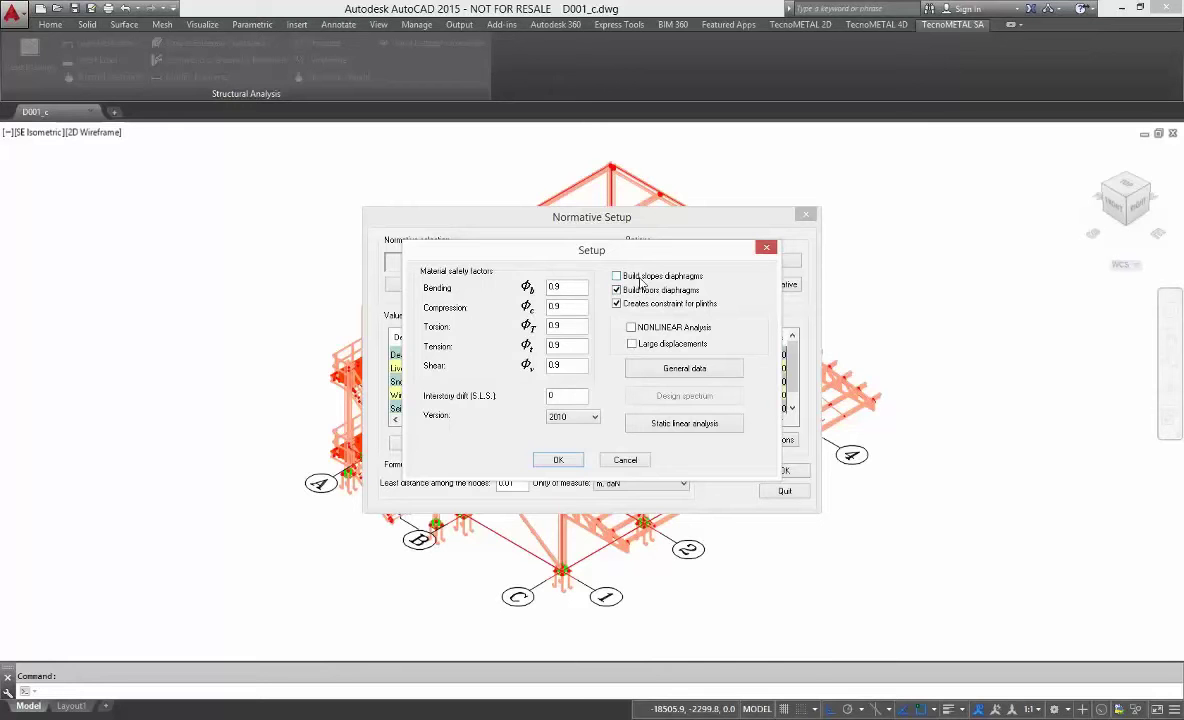
pyautogui.click(666, 369)
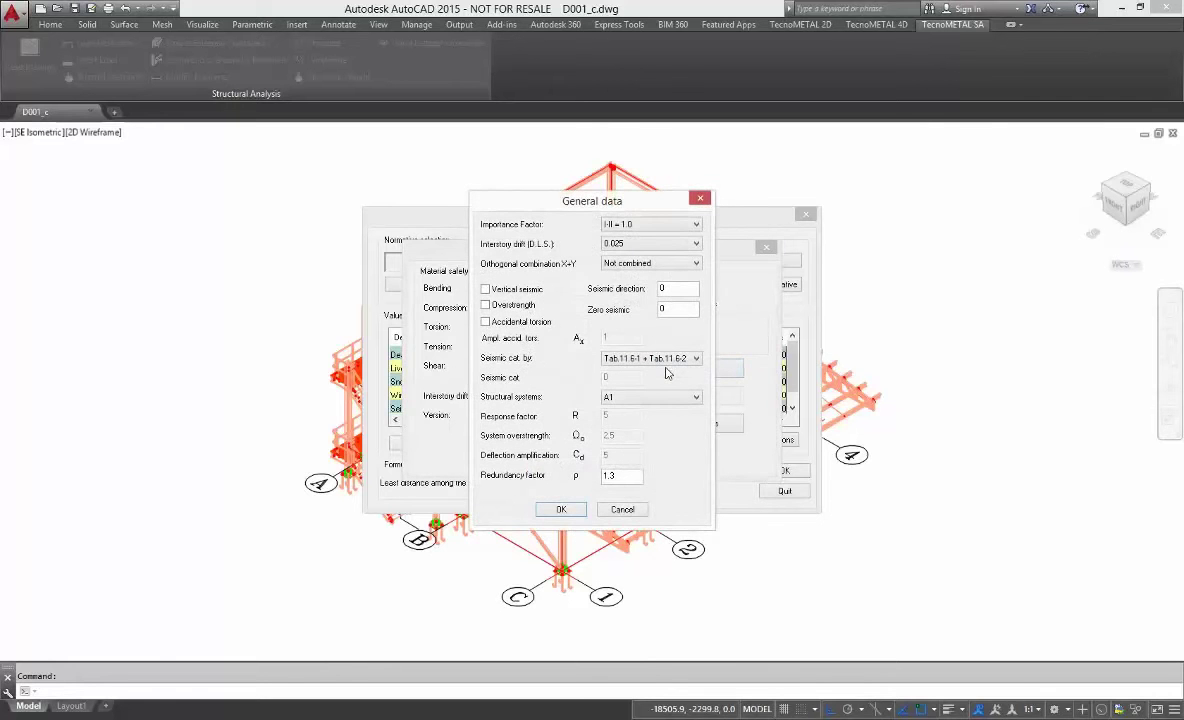
pyautogui.click(562, 509)
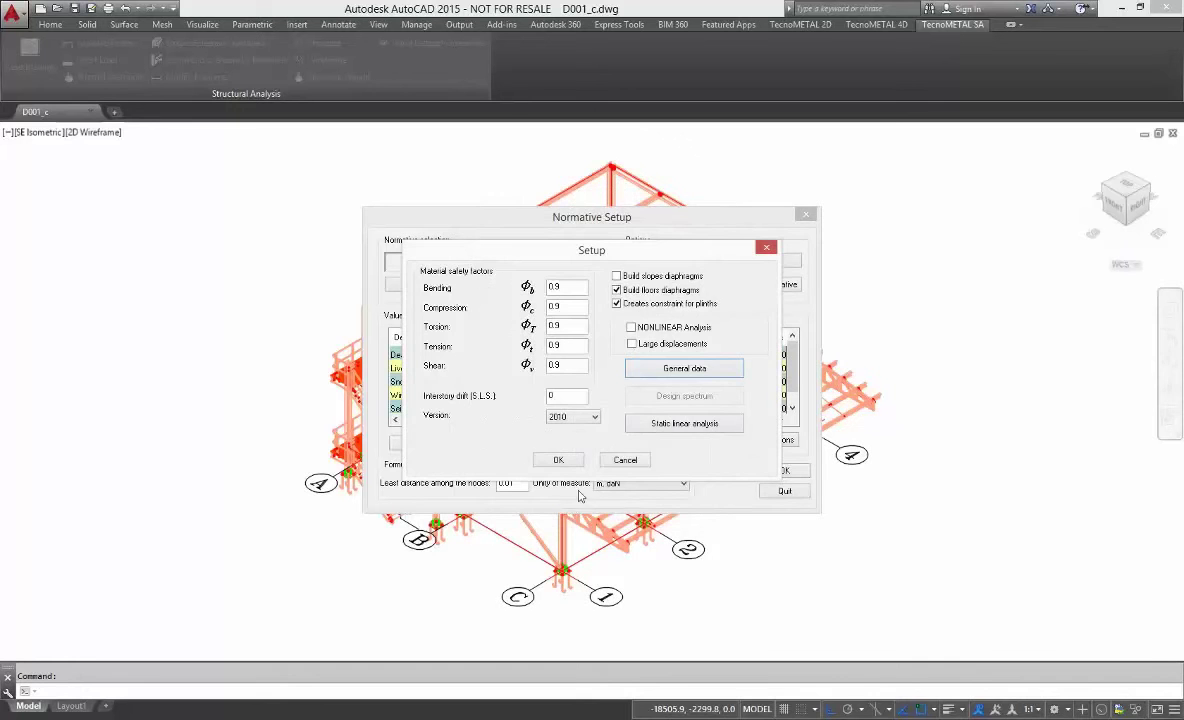
# Set the building height to 8 m for the static linear analysis, accept the setup and recreate the load combinations
pyautogui.click(646, 424)
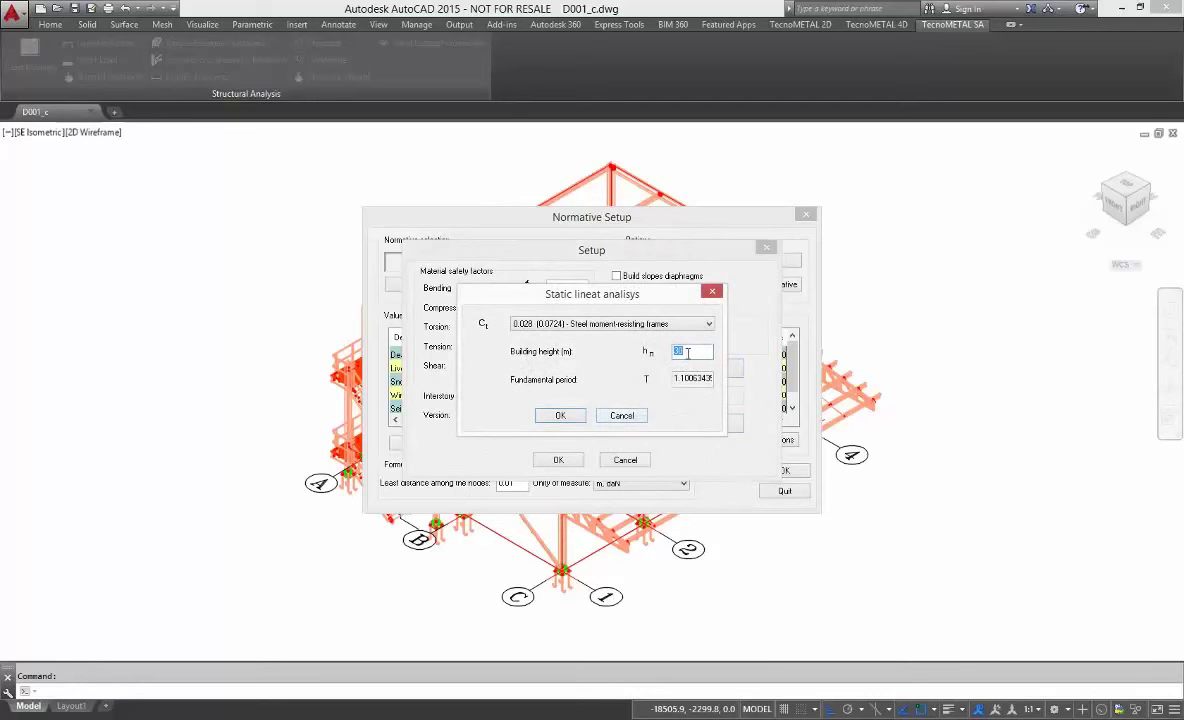
pyautogui.write('8')
pyautogui.click(560, 416)
pyautogui.click(560, 416)
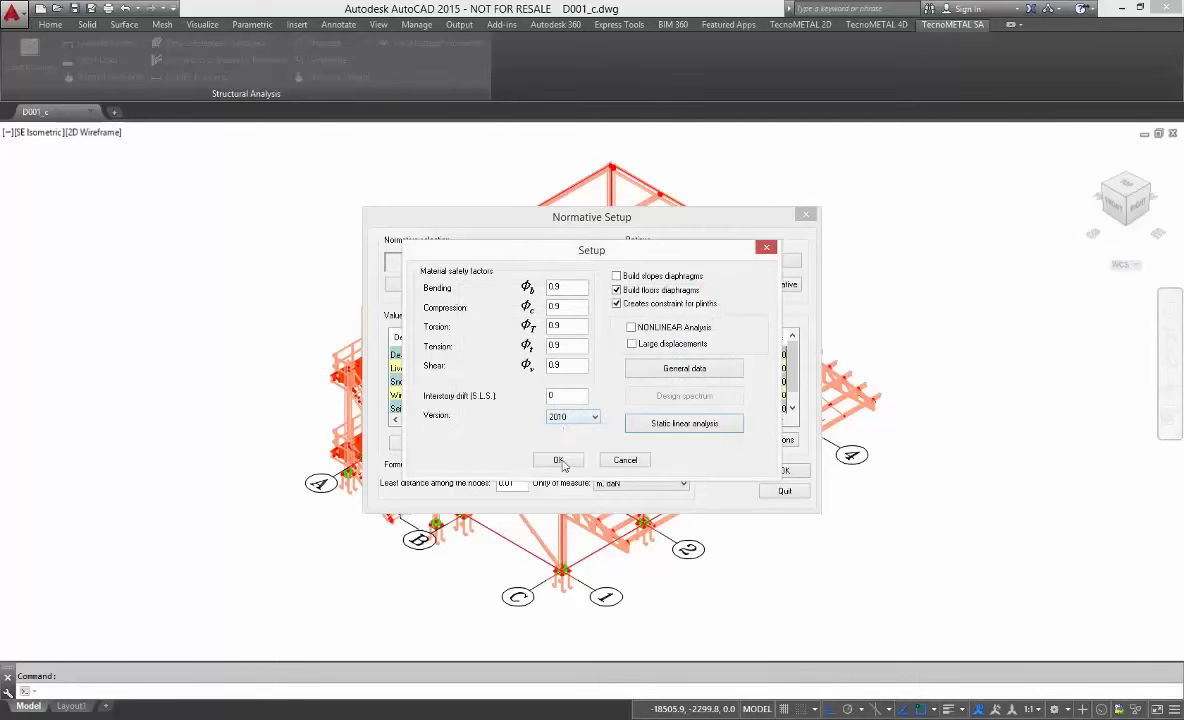
pyautogui.click(558, 459)
pyautogui.click(785, 440)
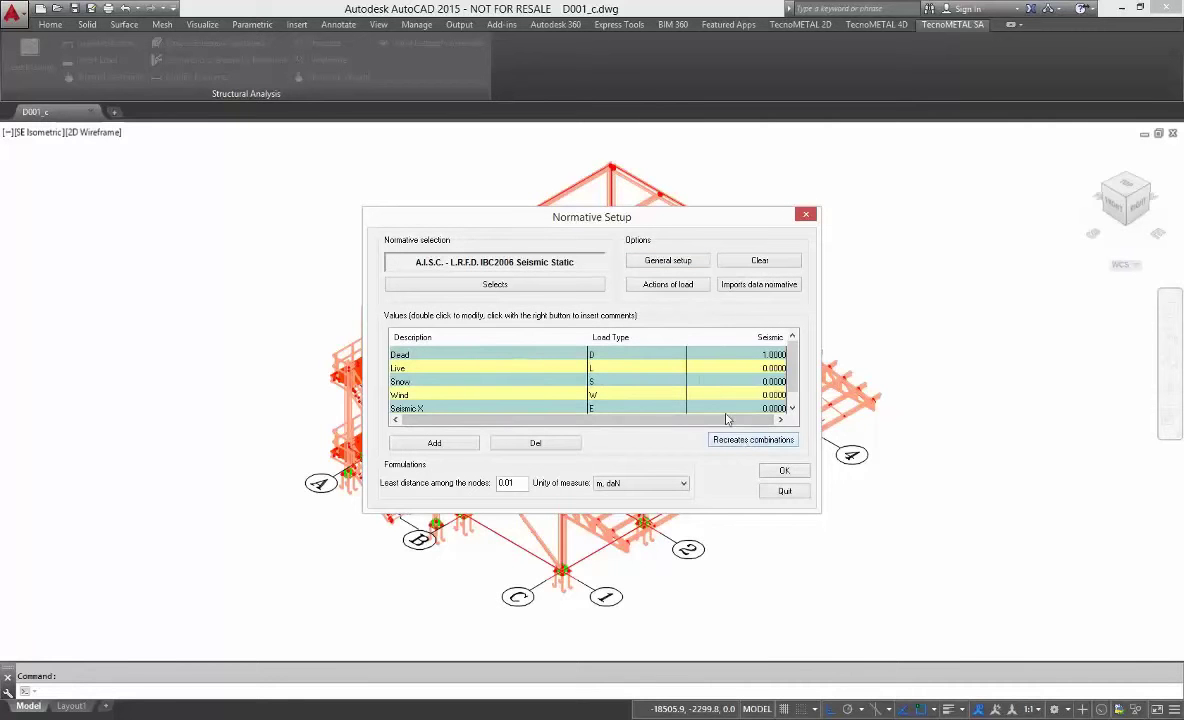
# Add a surface load named q1 to the actions of load
pyautogui.click(668, 285)
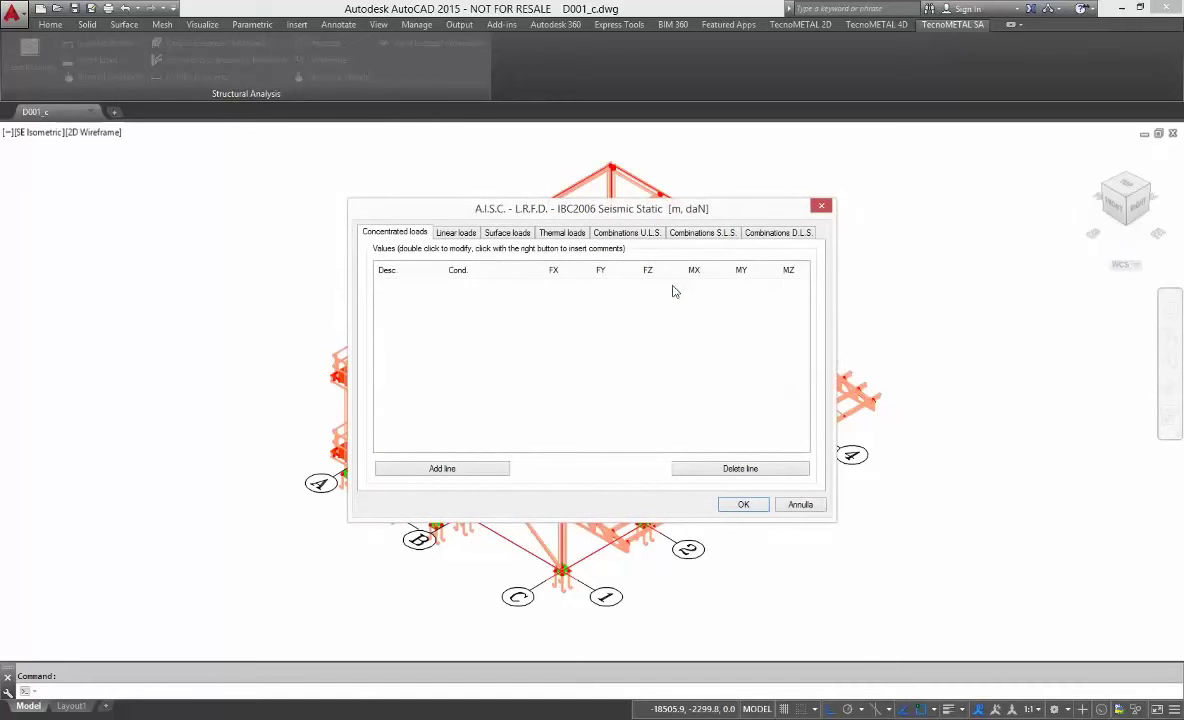
pyautogui.click(490, 228)
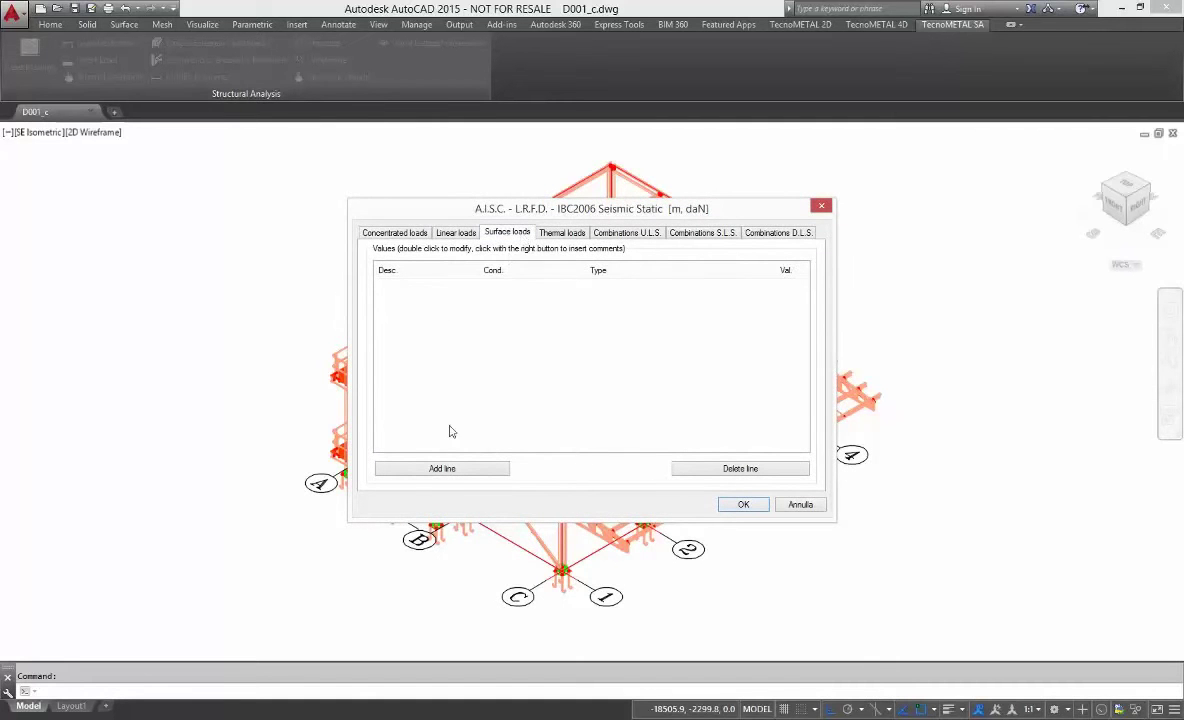
pyautogui.click(430, 468)
pyautogui.doubleClick(380, 286)
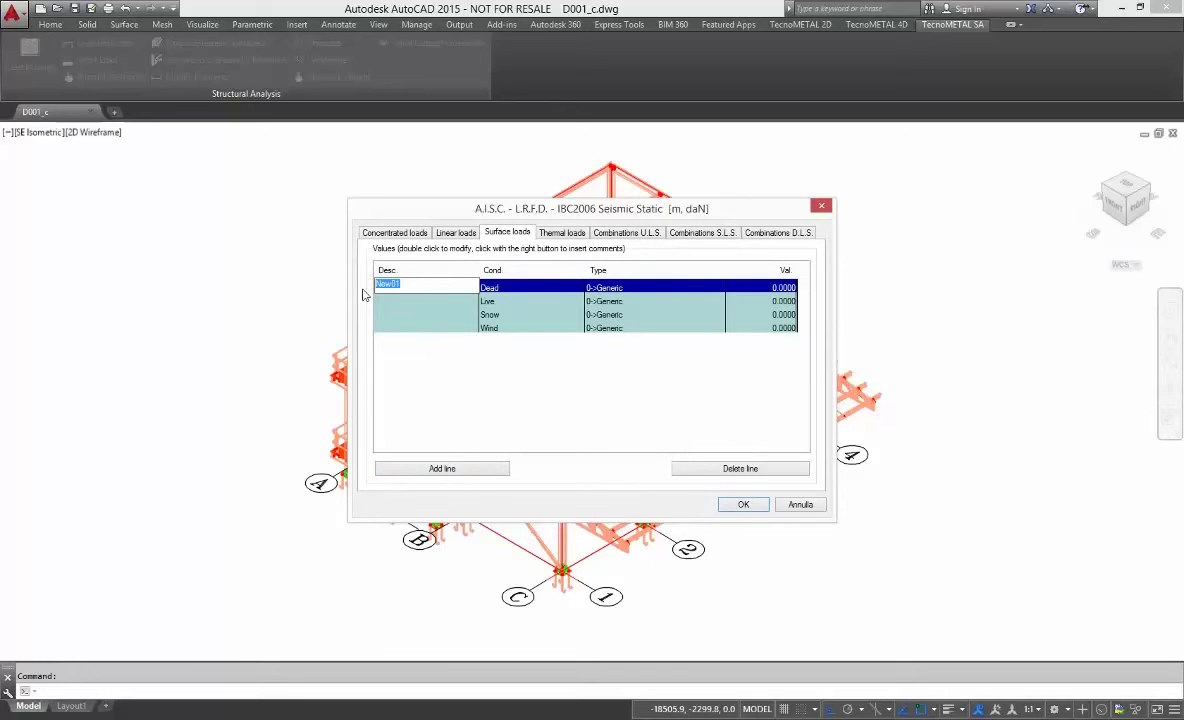
pyautogui.write('q1')
pyautogui.click(521, 290)
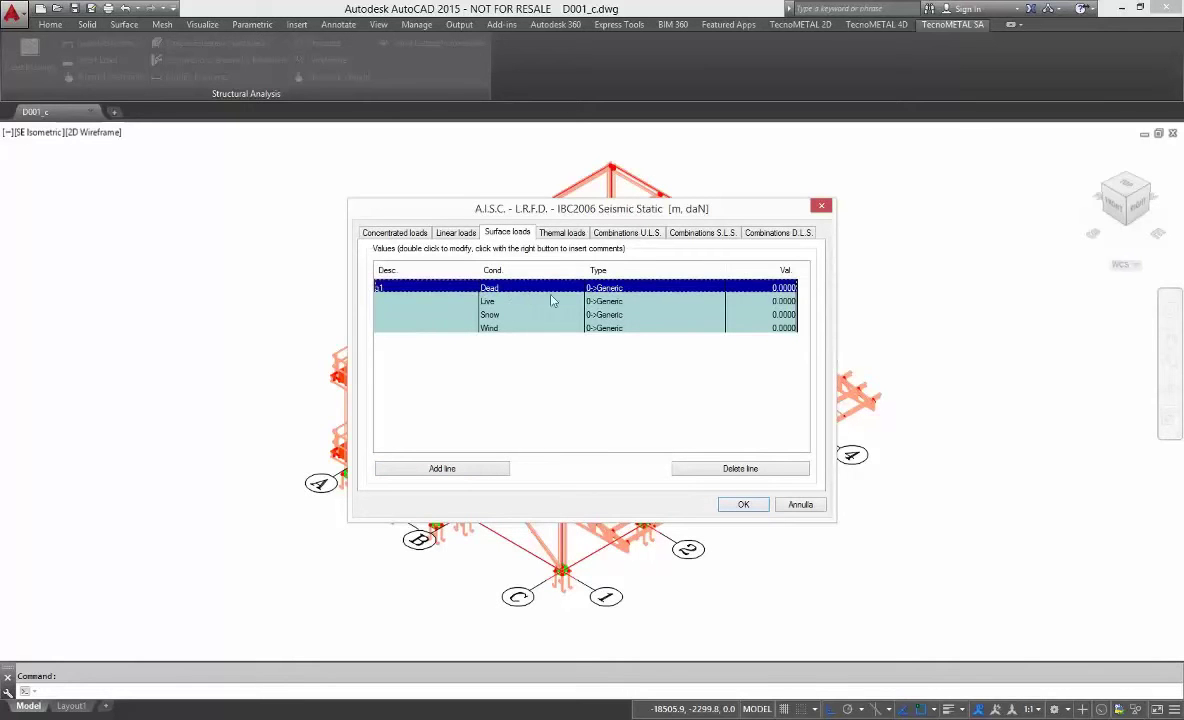
# Set the q1 surface load values to -200 for Dead and -400 for Live
pyautogui.doubleClick(750, 287)
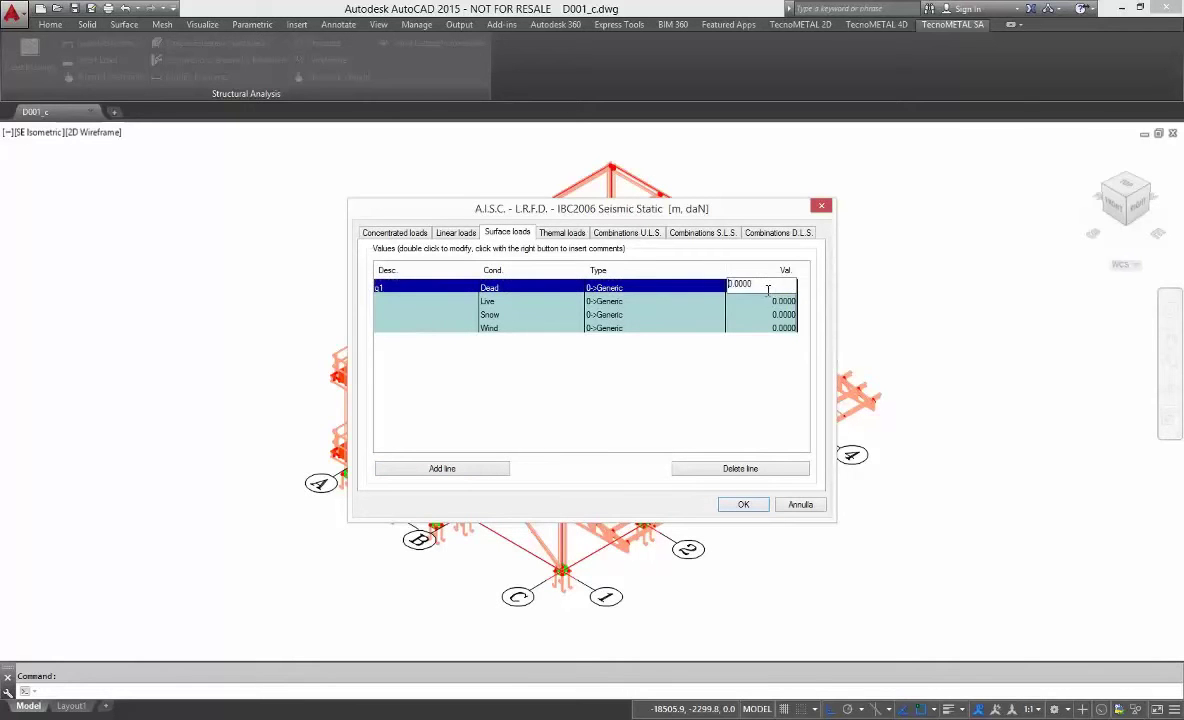
pyautogui.write('200')
pyautogui.click(704, 291)
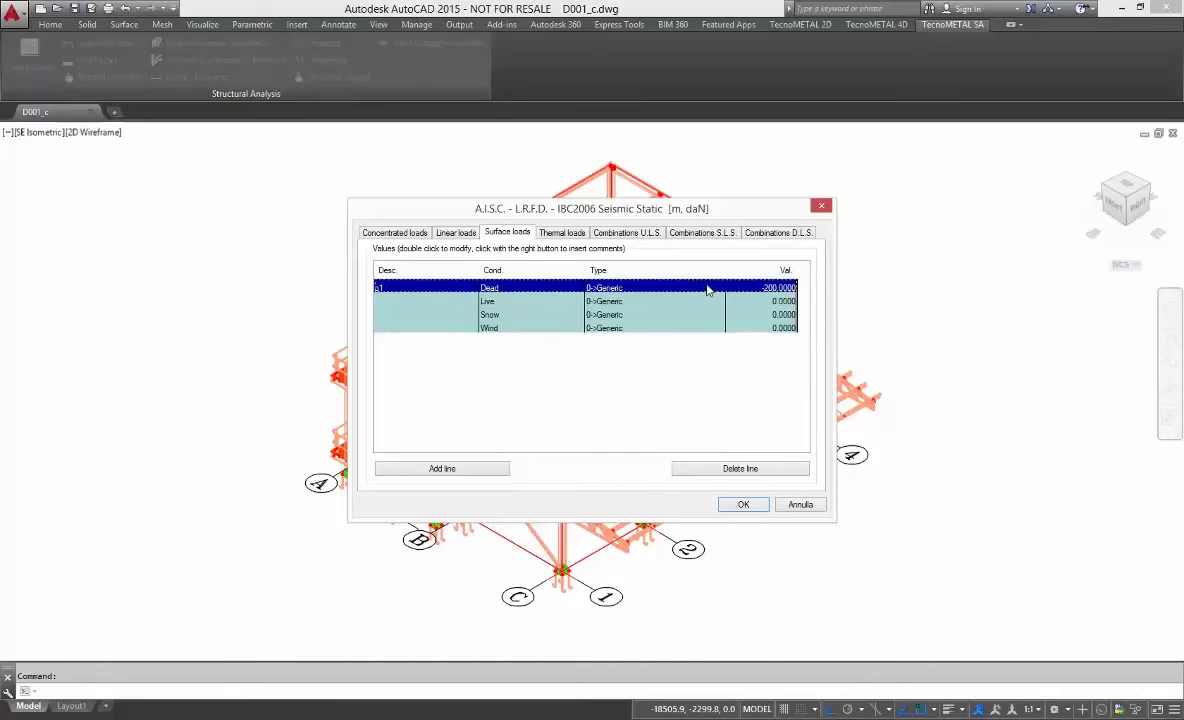
pyautogui.doubleClick(735, 301)
pyautogui.write('-400')
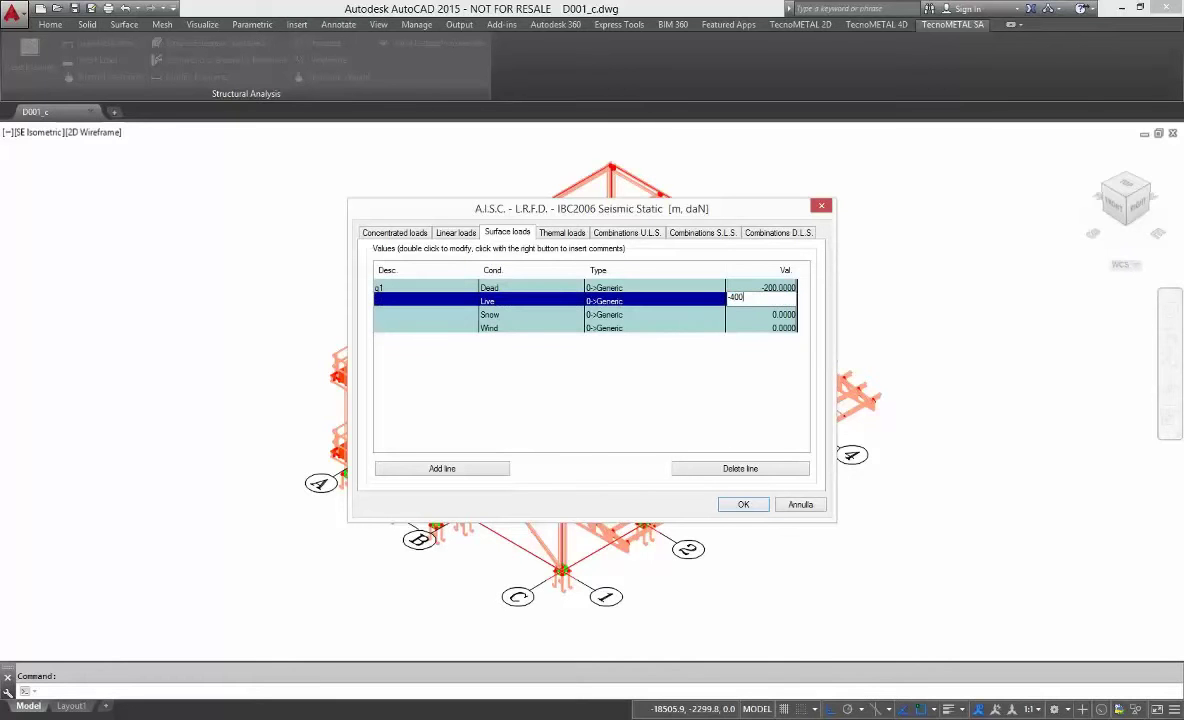
pyautogui.click(706, 303)
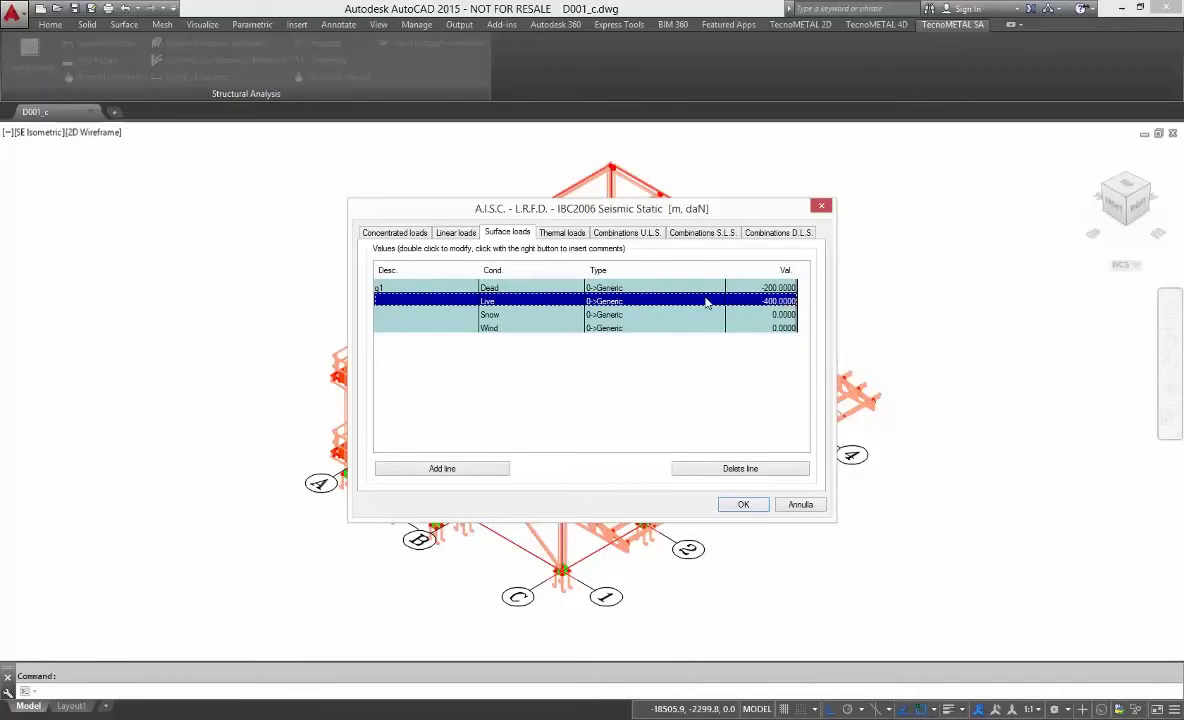
# Add a second surface load named q2
pyautogui.click(462, 469)
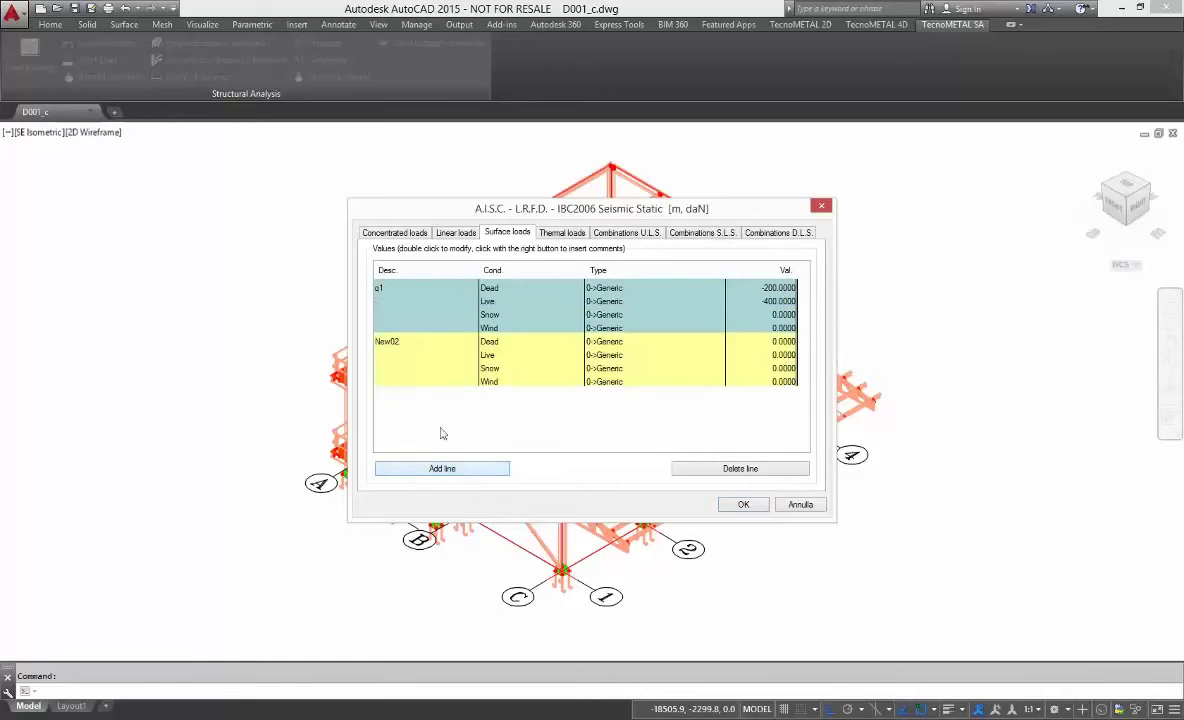
pyautogui.doubleClick(376, 340)
pyautogui.hotkey('ctrl', 'a')
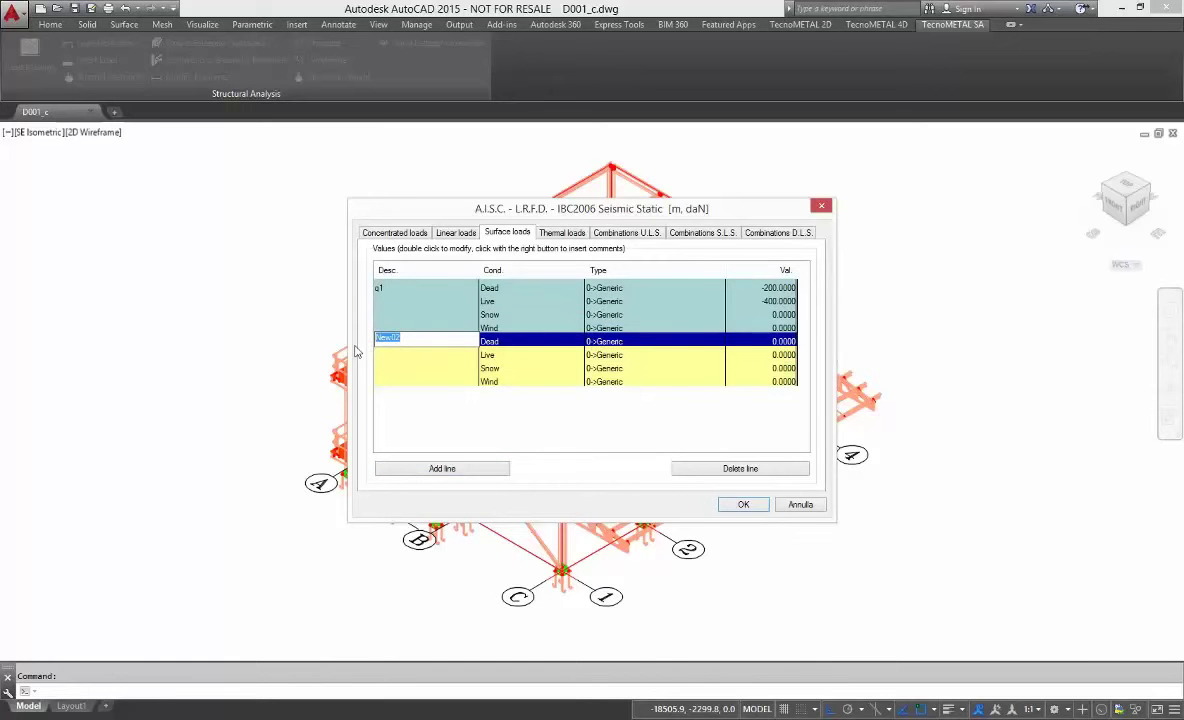
pyautogui.write('q2')
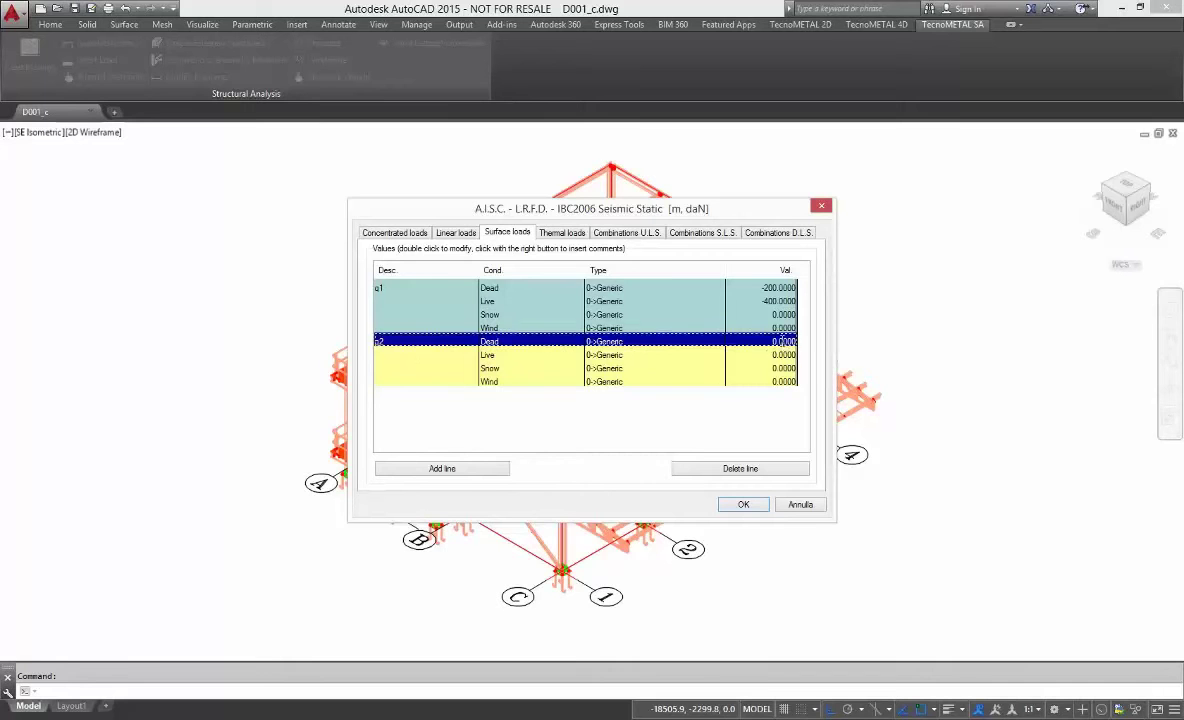
# Set the q2 surface load values to -40 for Dead, -200 for Live and -120 for Snow
pyautogui.doubleClick(765, 341)
pyautogui.press('Return')
pyautogui.press('Return')
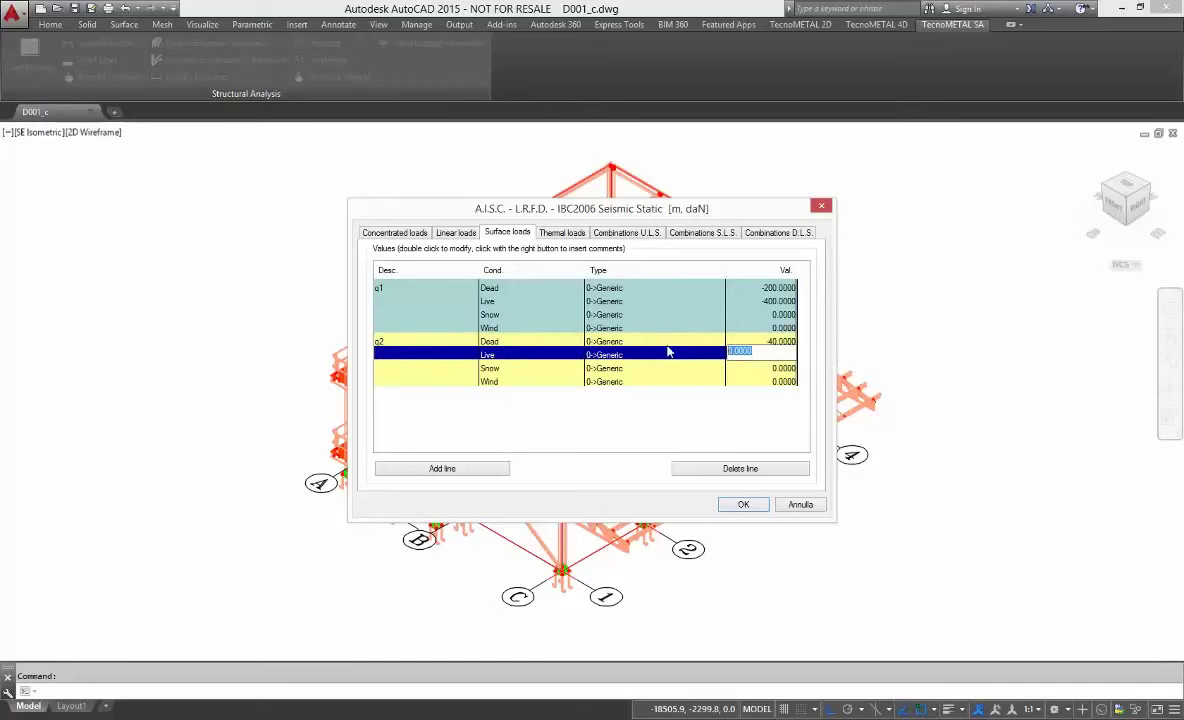
pyautogui.press('Return')
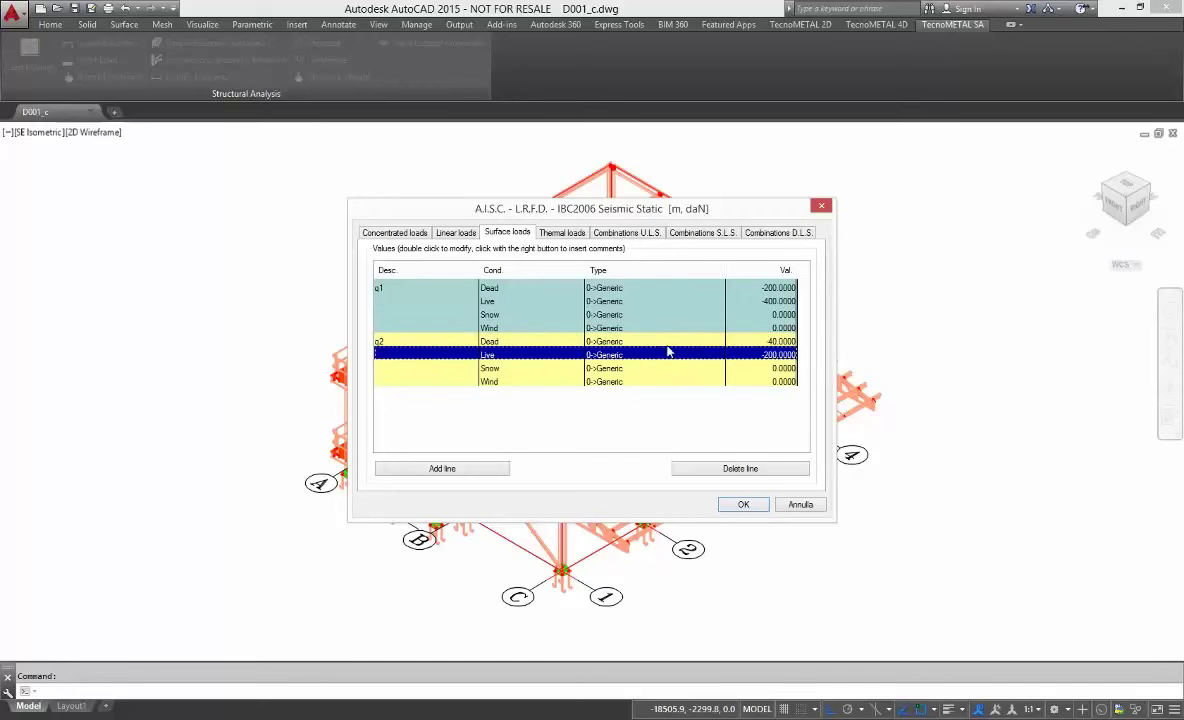
pyautogui.press('Return')
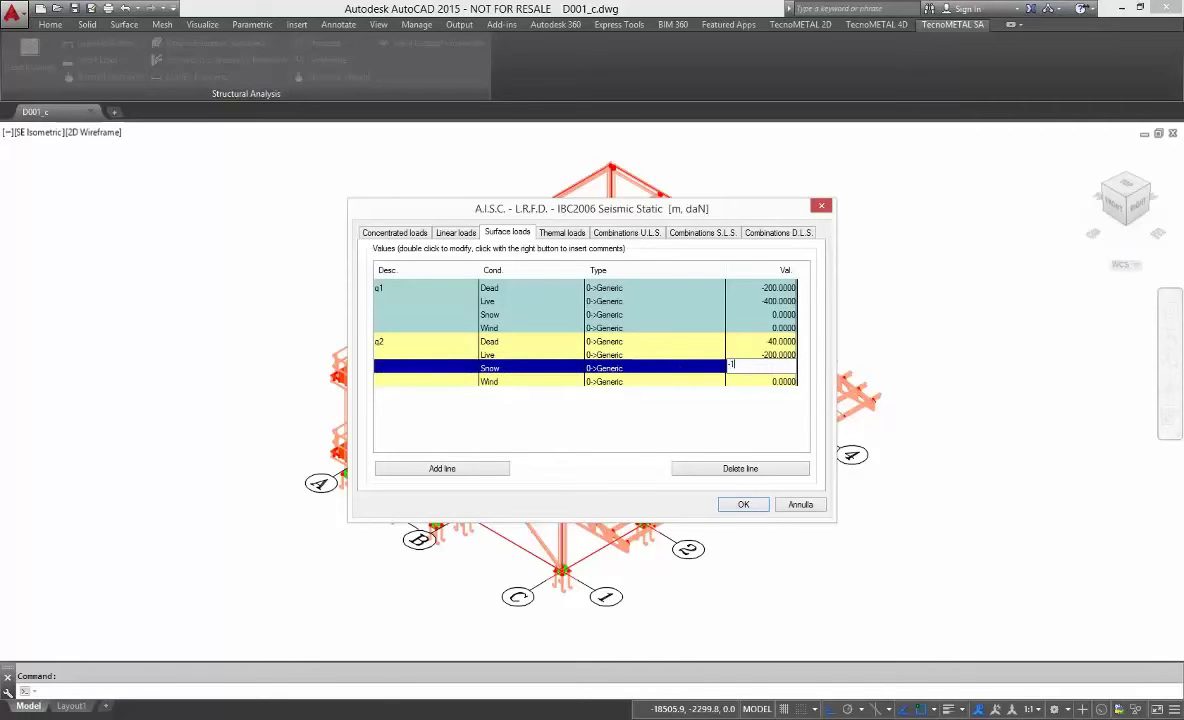
pyautogui.press('Return')
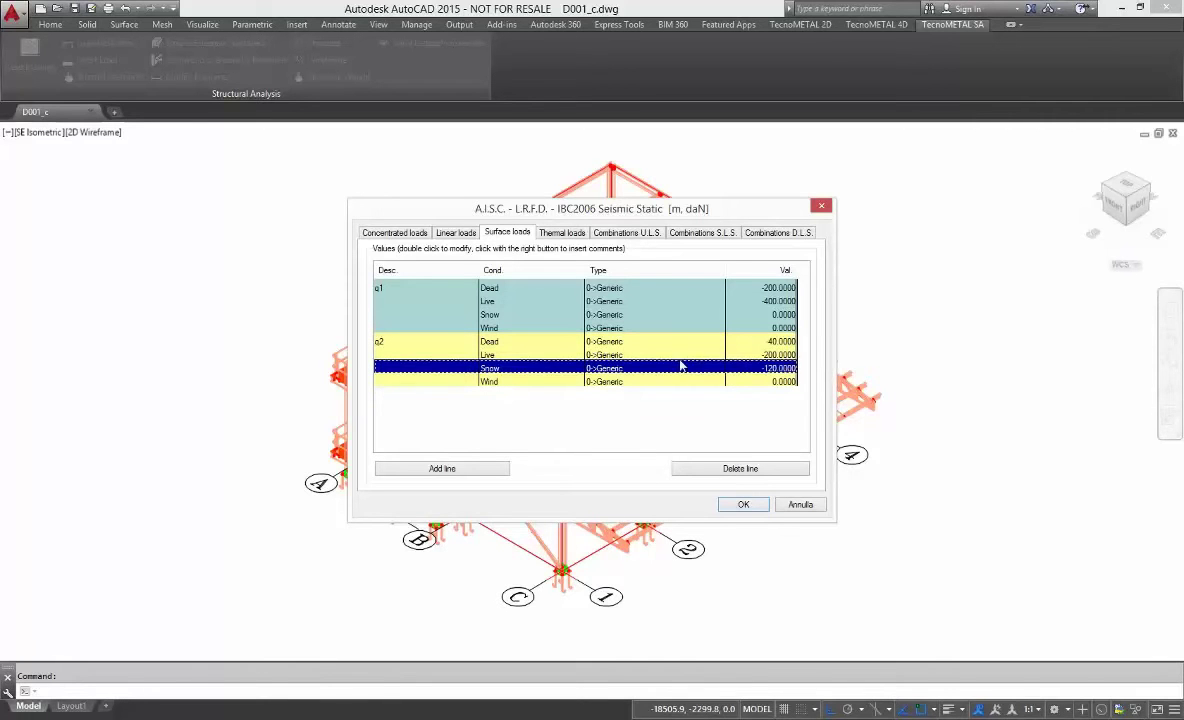
# Set the type of the q2 surface load's Snow condition to Ver.Projection
pyautogui.doubleClick(676, 370)
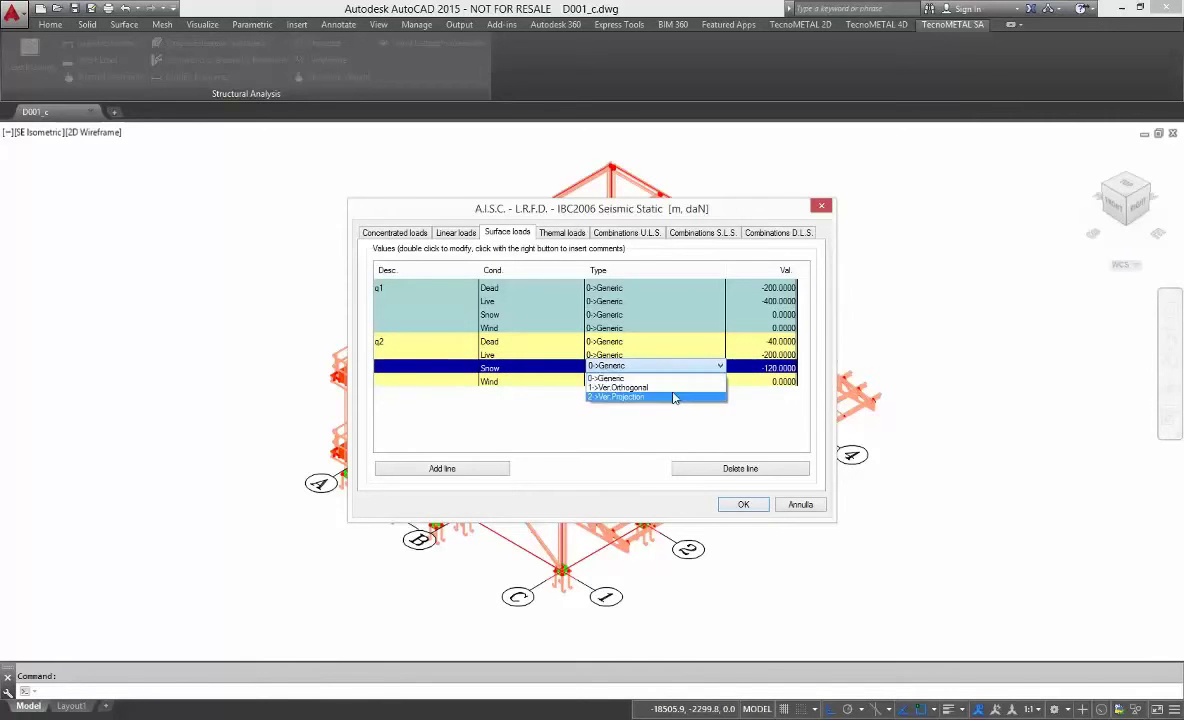
pyautogui.click(676, 396)
pyautogui.click(660, 356)
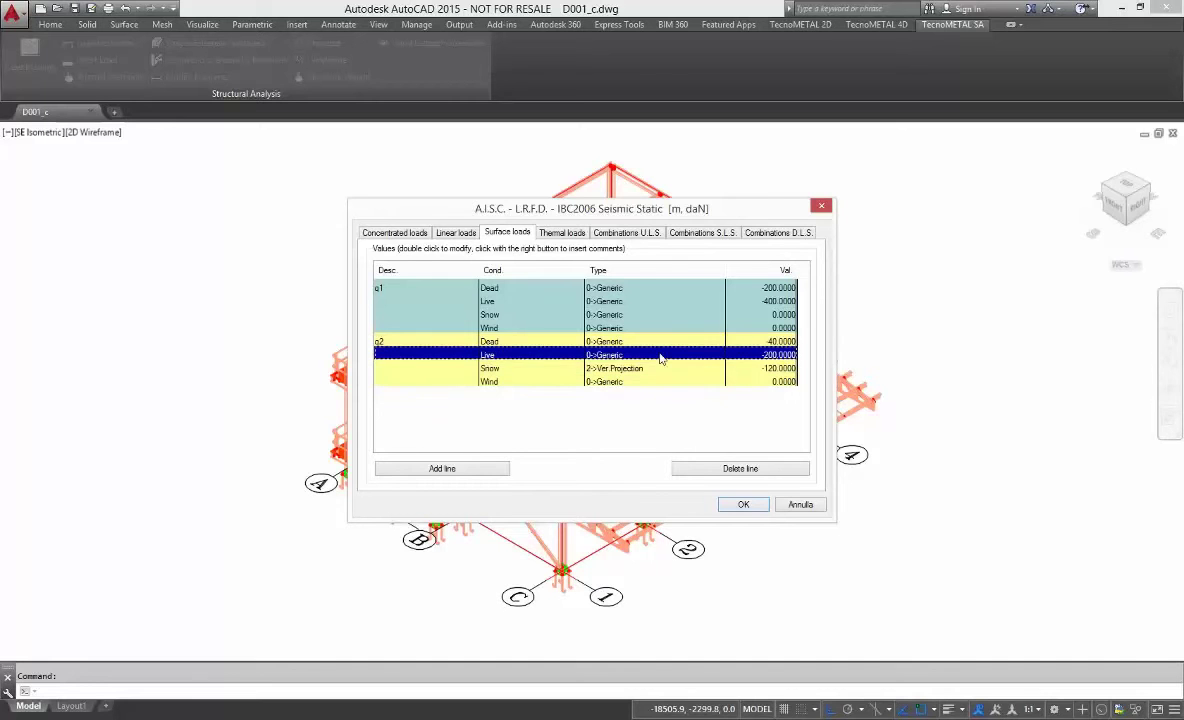
# Check the U.L.S. load combinations, then accept the actions of load and the normative setup
pyautogui.click(627, 233)
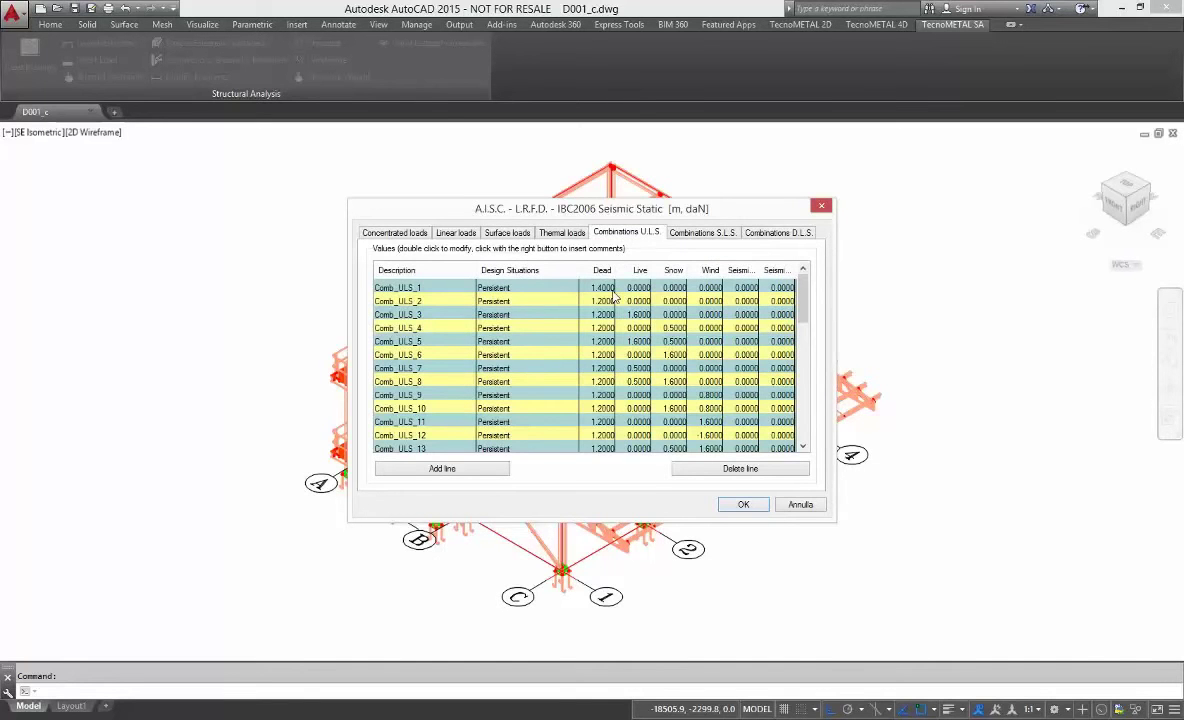
pyautogui.click(741, 505)
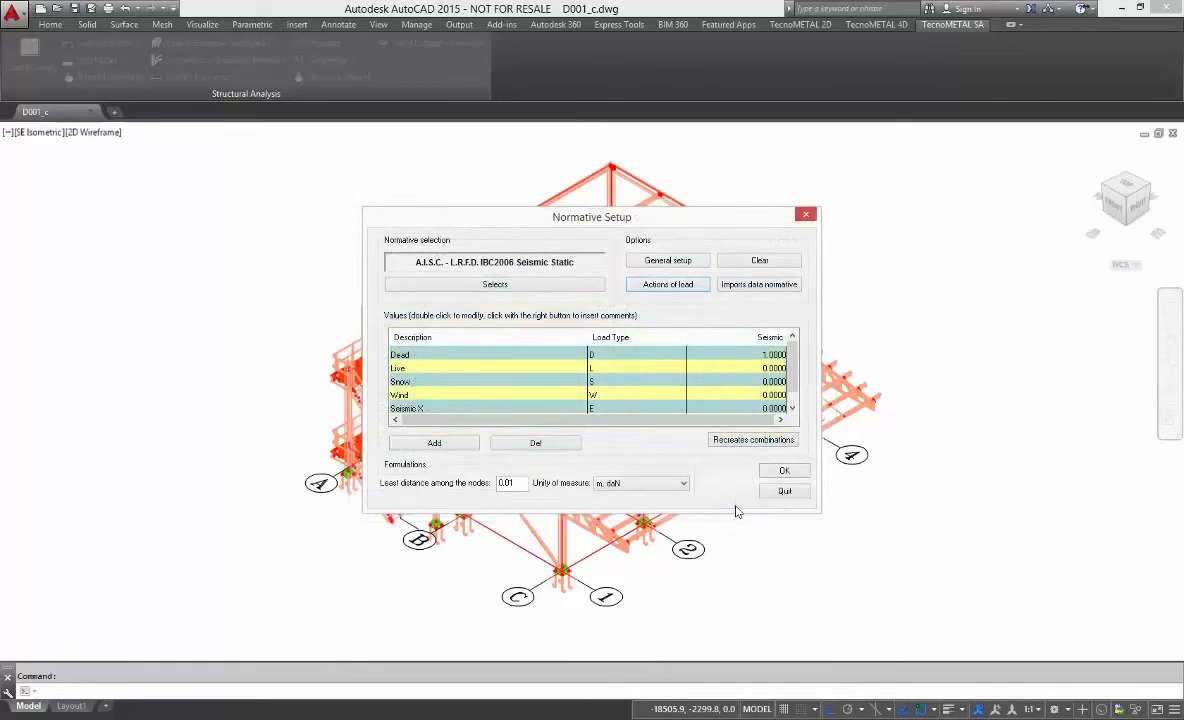
pyautogui.click(780, 471)
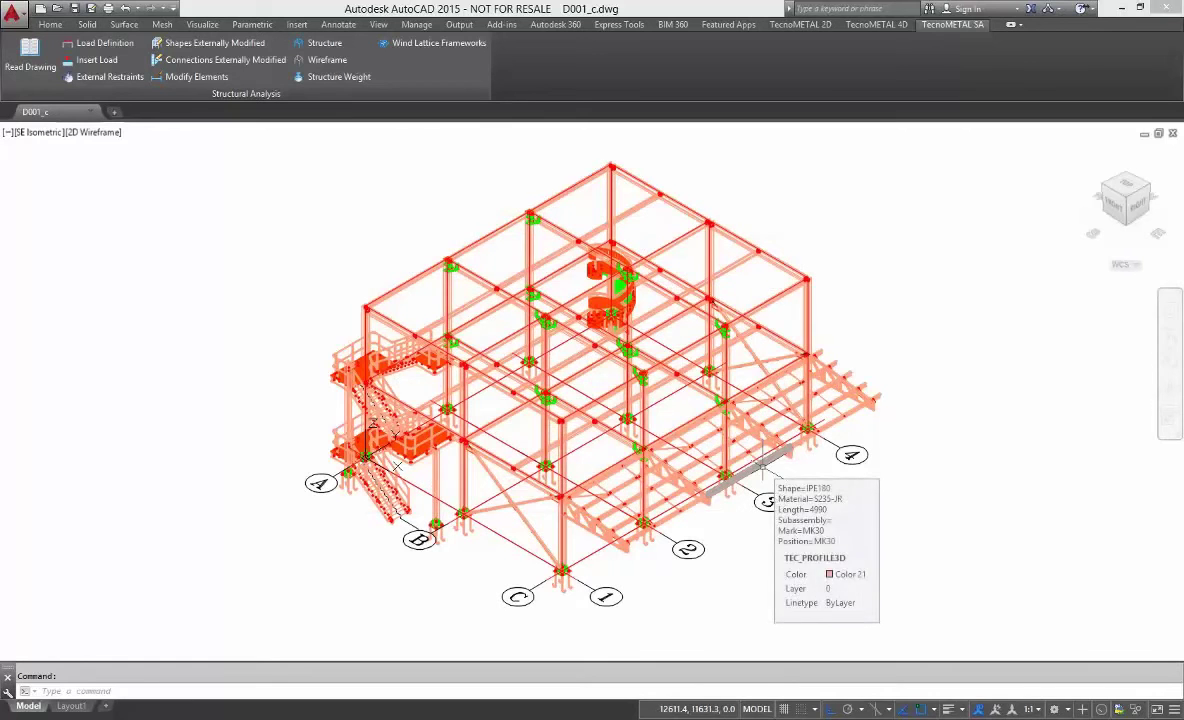
# Display the structure as a wireframe and begin inserting surface load q2 by 3D points
pyautogui.click(326, 60)
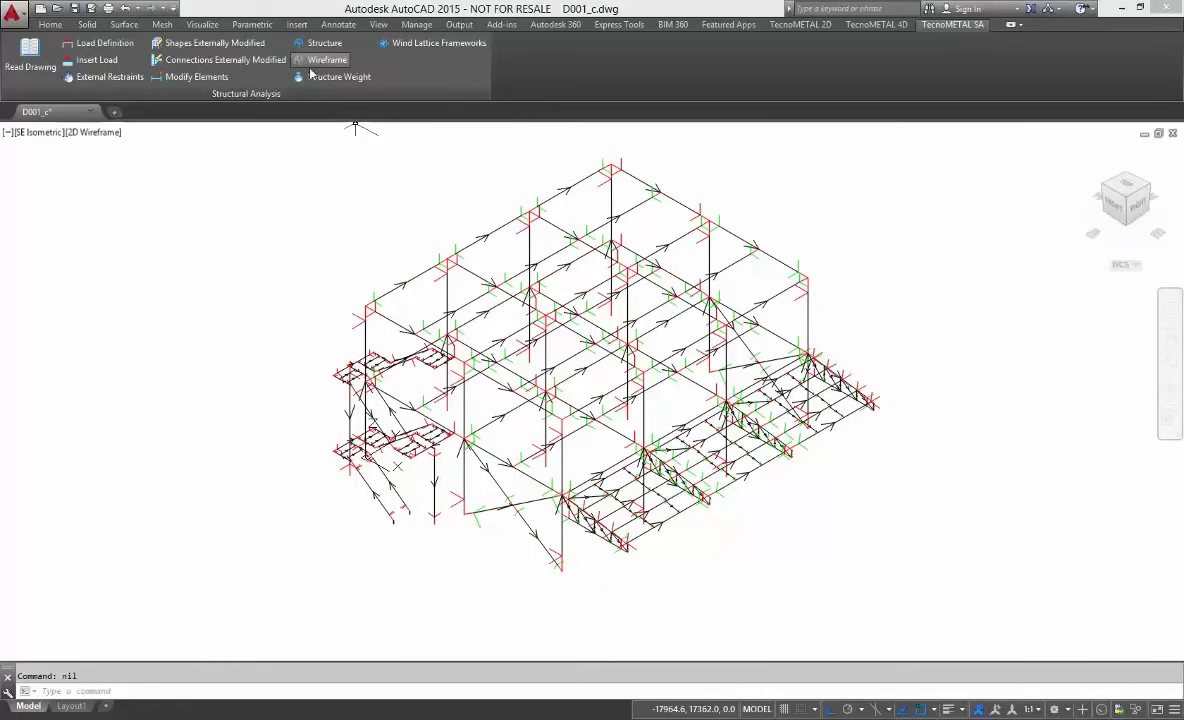
pyautogui.click(110, 62)
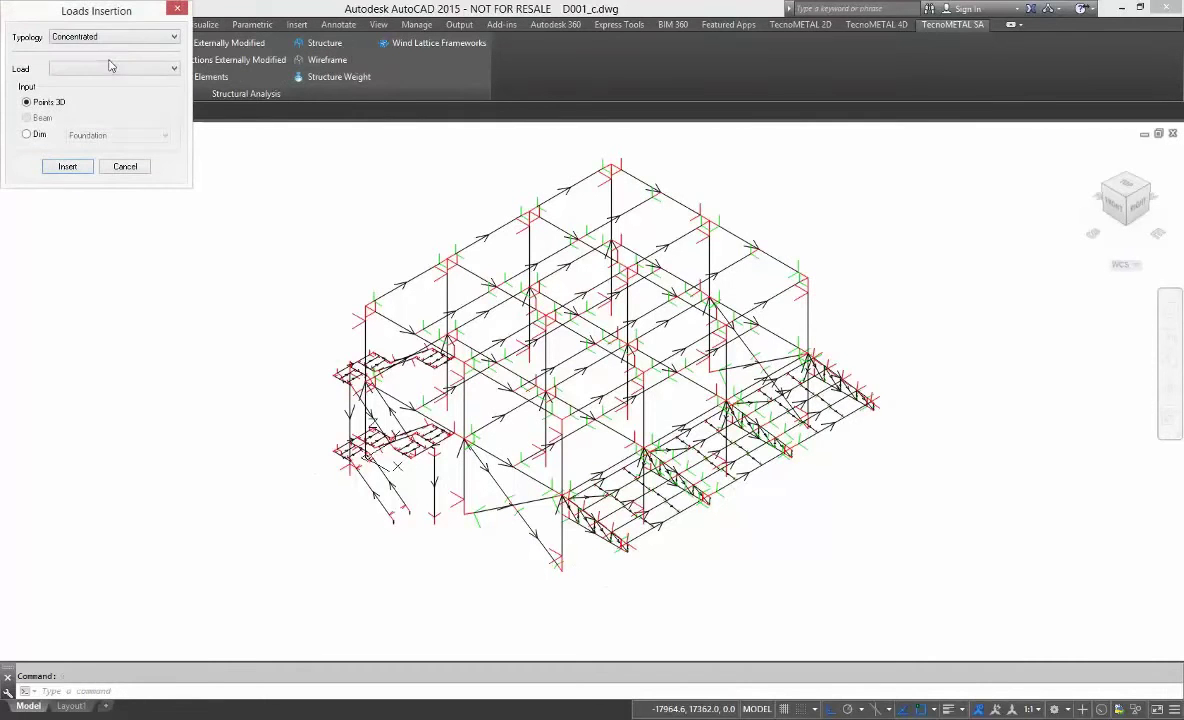
pyautogui.click(107, 37)
pyautogui.click(109, 68)
pyautogui.click(108, 70)
pyautogui.click(99, 90)
pyautogui.click(100, 68)
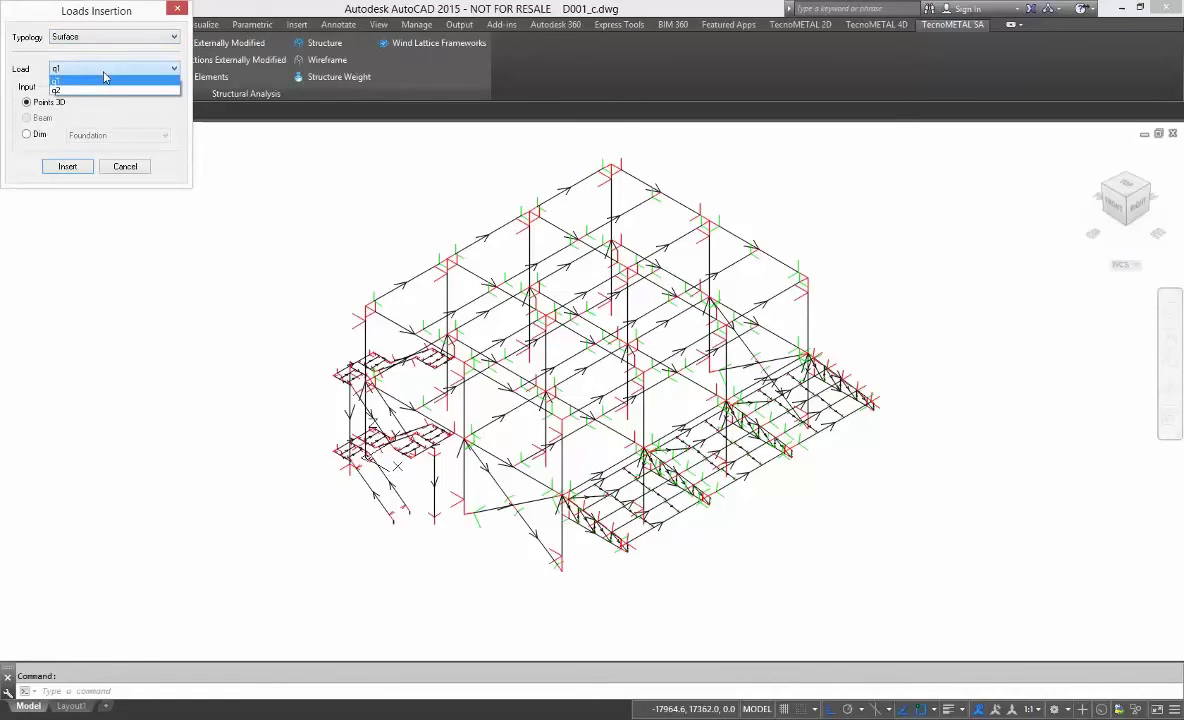
pyautogui.click(92, 90)
pyautogui.click(67, 166)
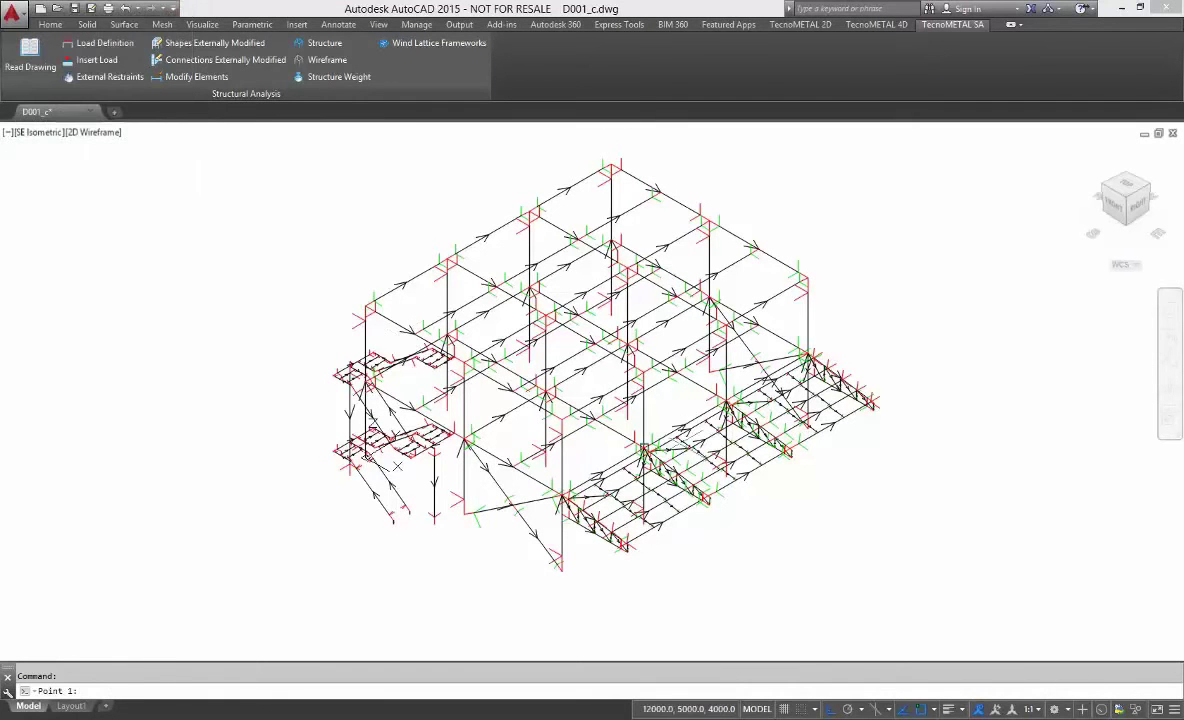
# Insert the surface load over the sloping canopy by picking its four outer corner points
pyautogui.scroll(5, 860, 405)
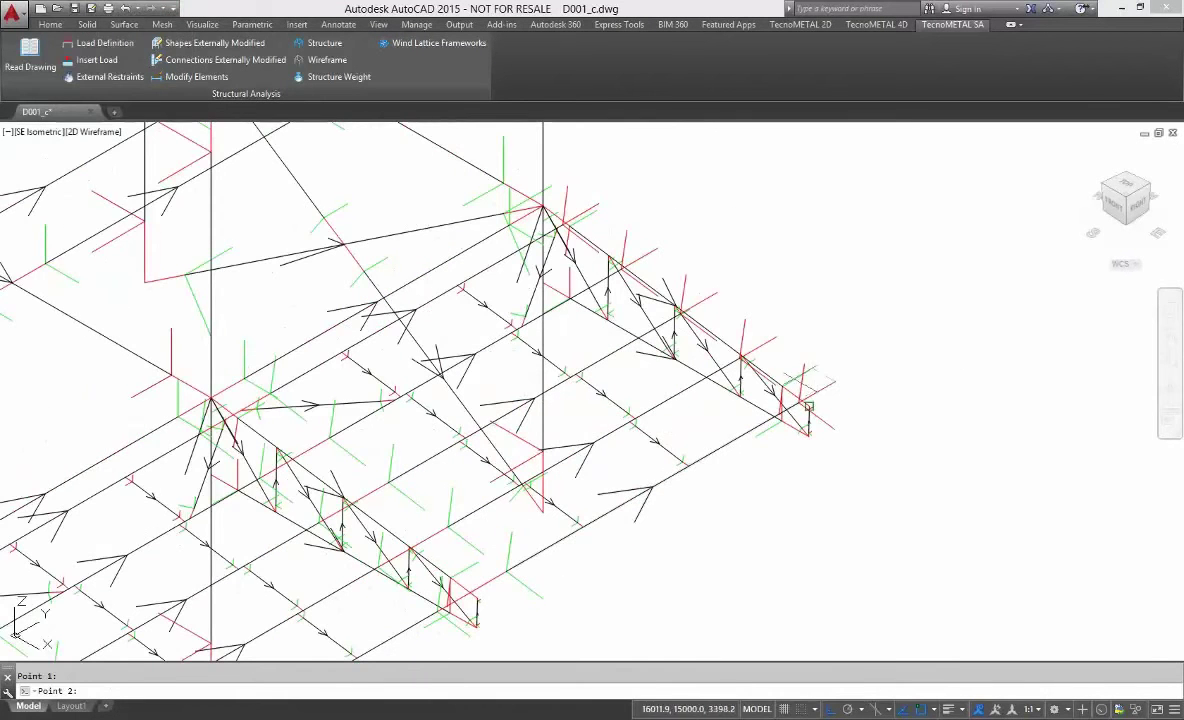
pyautogui.click(596, 205)
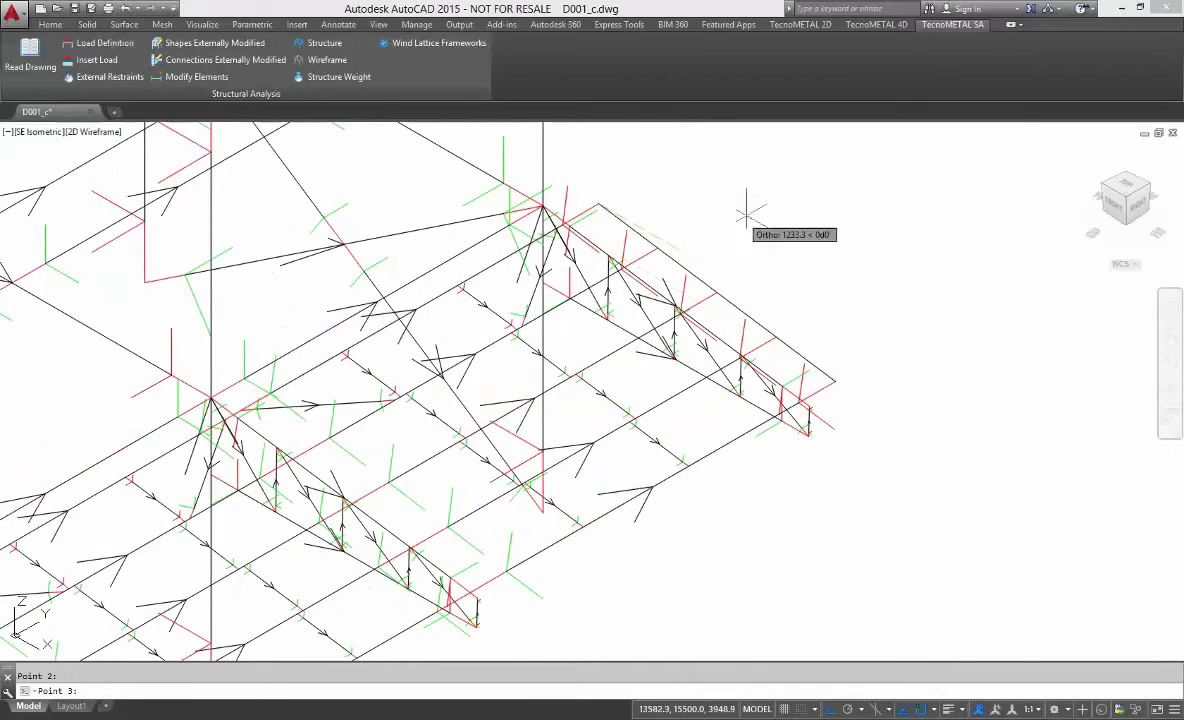
pyautogui.scroll(-5, 790, 214)
pyautogui.scroll(4, 358, 390)
pyautogui.click(358, 390)
pyautogui.scroll(3, 375, 437)
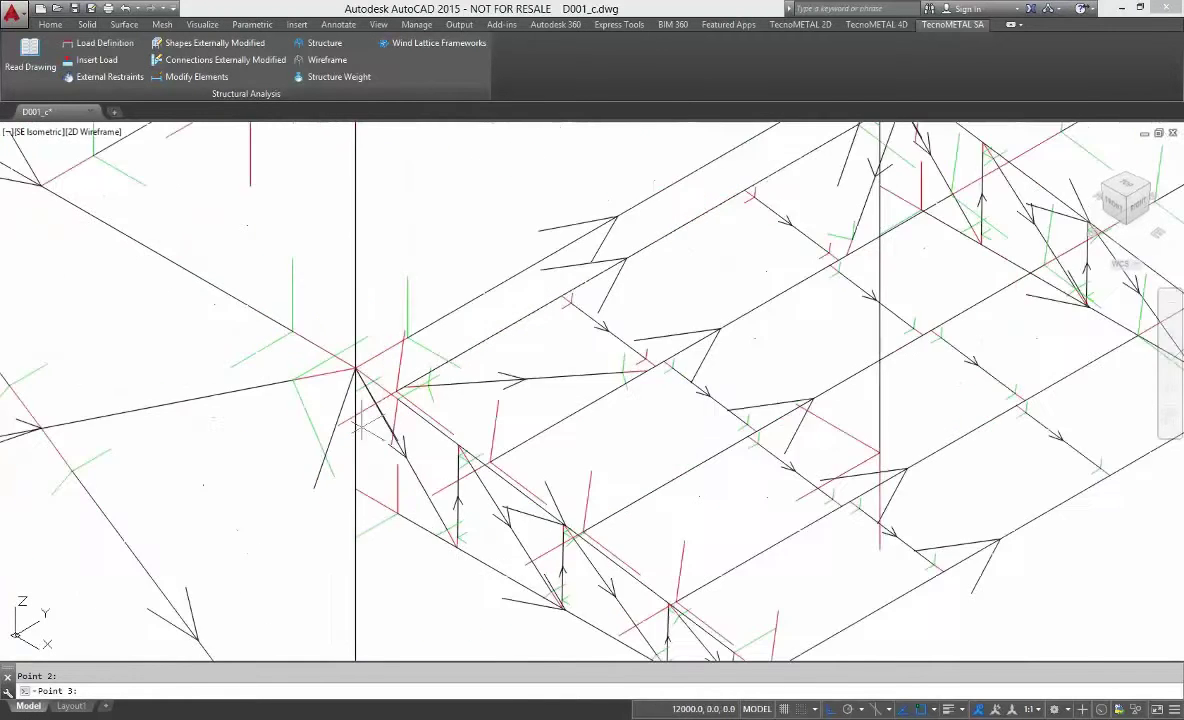
pyautogui.click(368, 430)
pyautogui.scroll(-3, 370, 430)
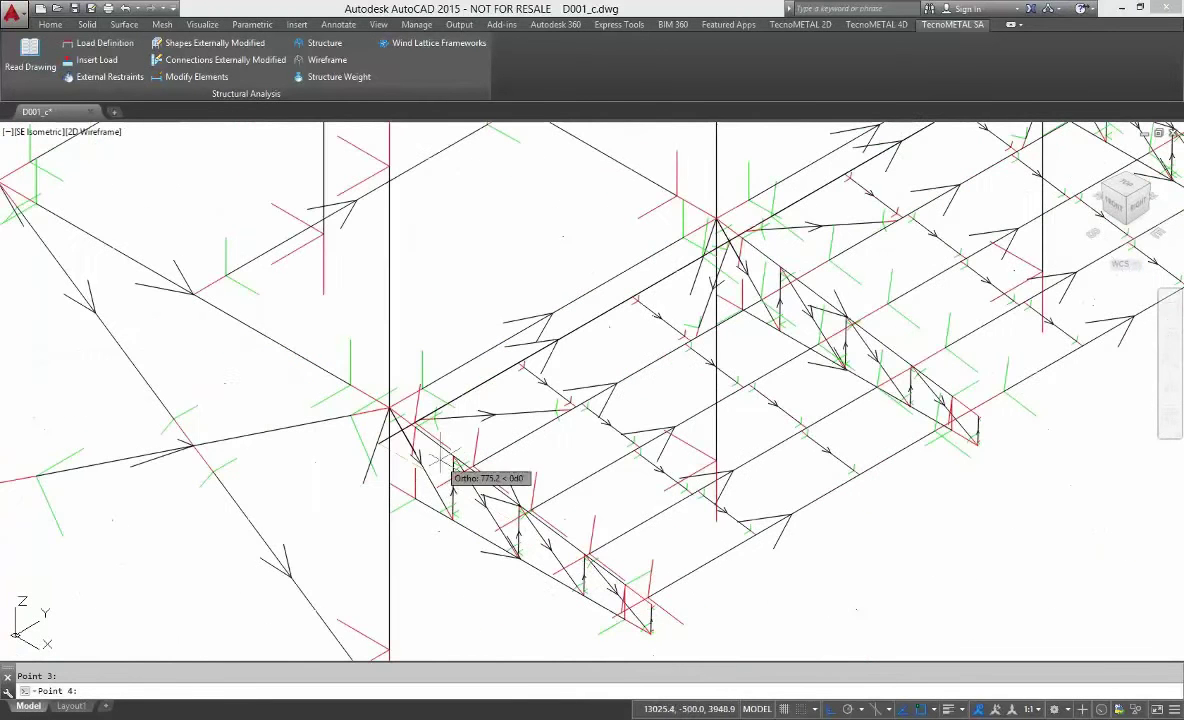
pyautogui.click(612, 618)
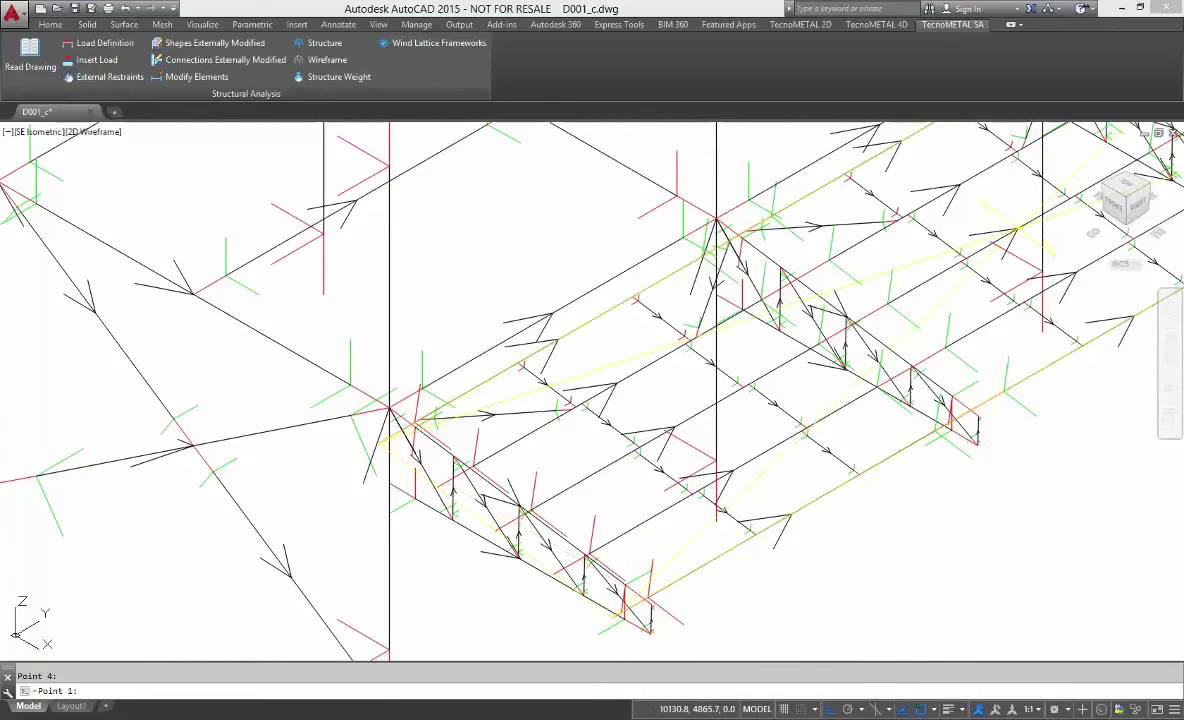
pyautogui.scroll(-5, 374, 412)
pyautogui.press('Return')
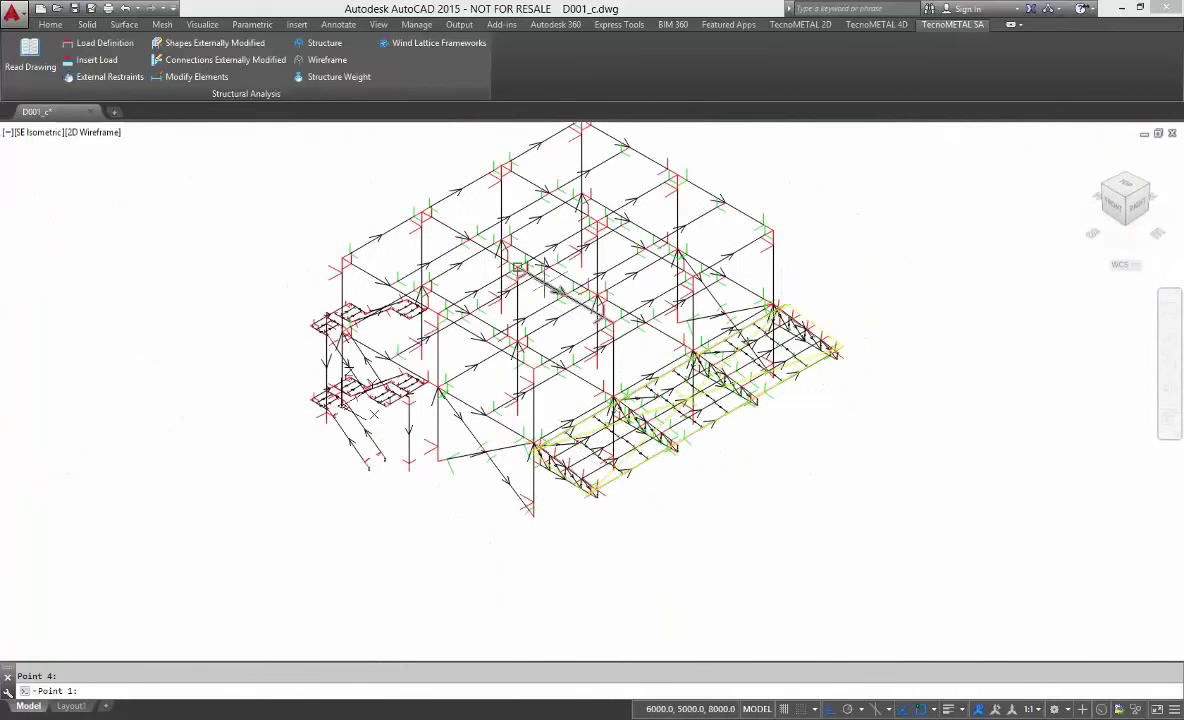
# Set up another load insertion with Surface typology, the load to apply and Points 3D input
pyautogui.rightClick(562, 296)
pyautogui.click(600, 300)
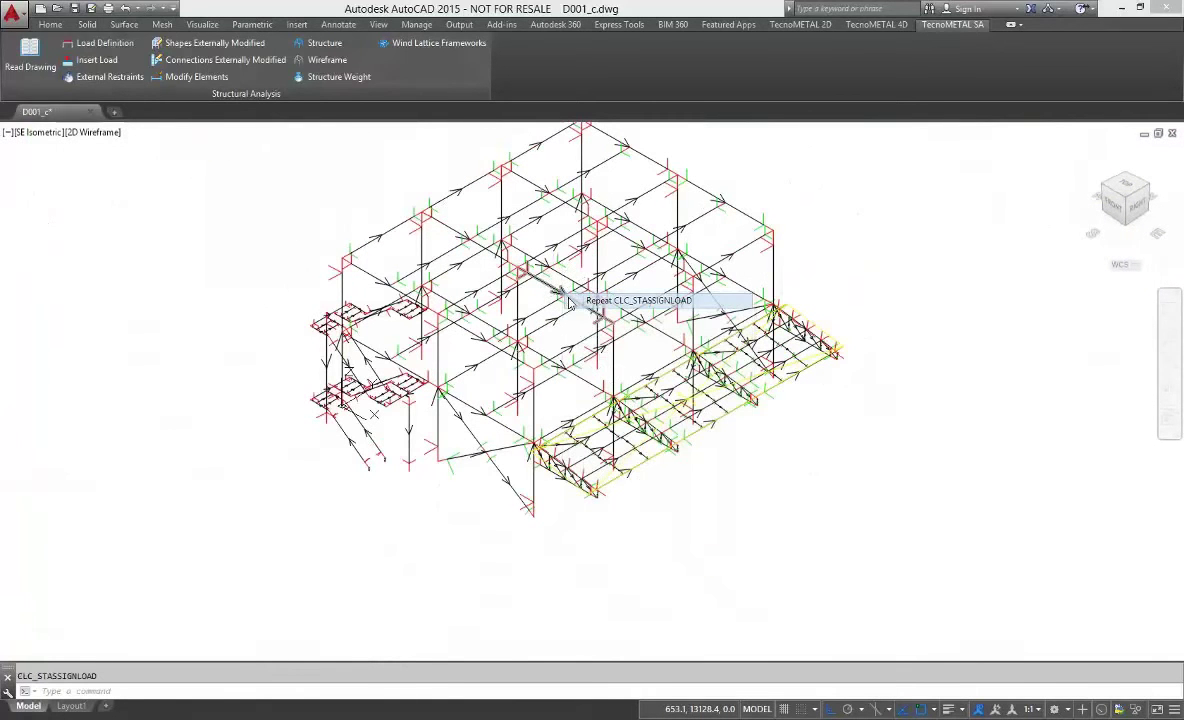
pyautogui.click(135, 38)
pyautogui.click(70, 63)
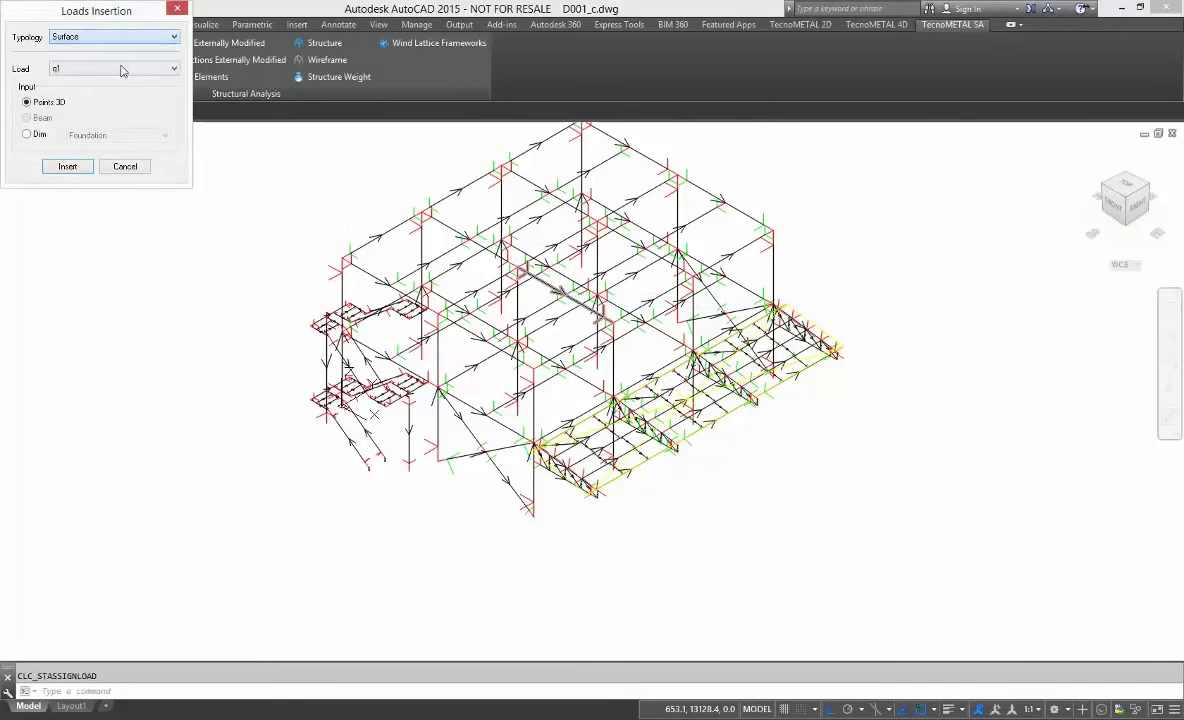
pyautogui.click(113, 68)
pyautogui.click(80, 80)
pyautogui.click(68, 166)
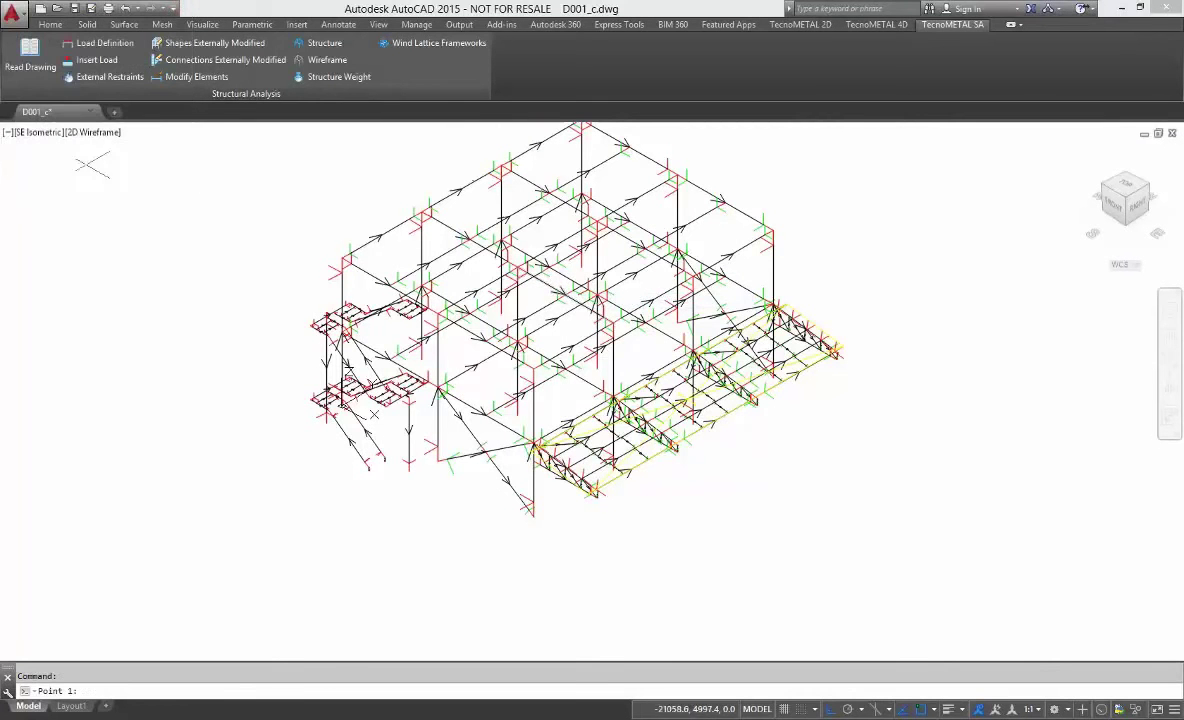
# Apply the surface load to the whole roof level by picking its four corners at elevation 8000
pyautogui.scroll(5, 560, 352)
pyautogui.click(558, 352)
pyautogui.scroll(-3, 558, 352)
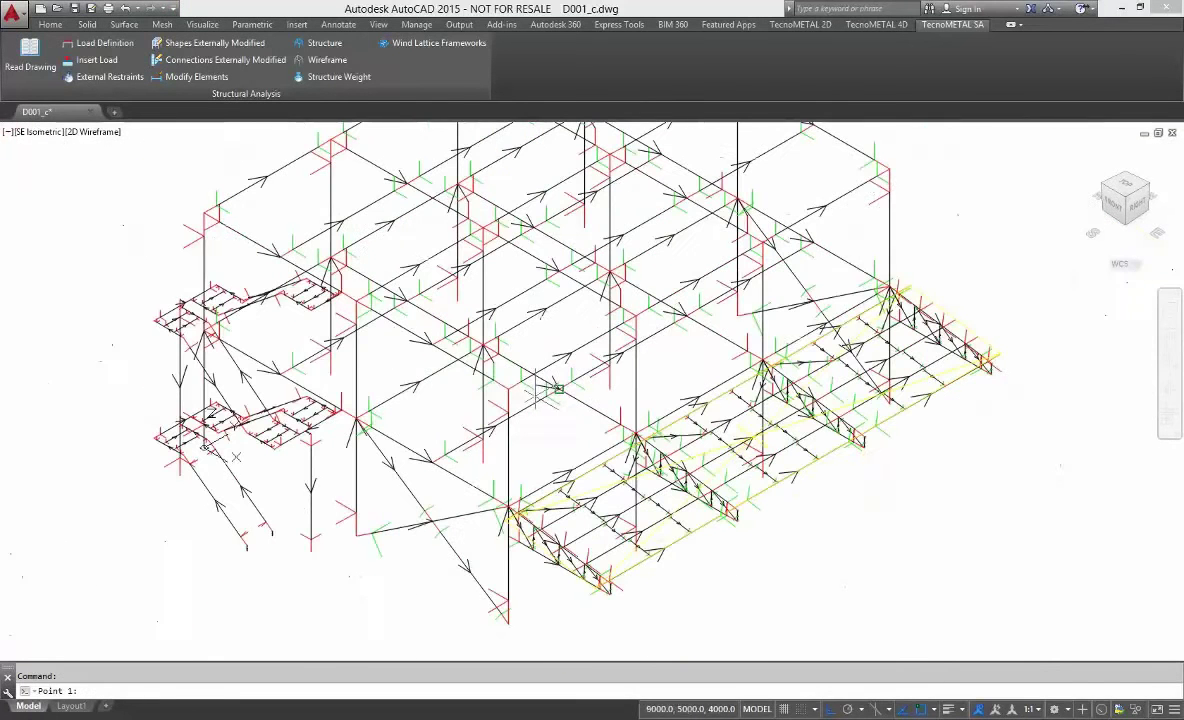
pyautogui.scroll(-3, 843, 218)
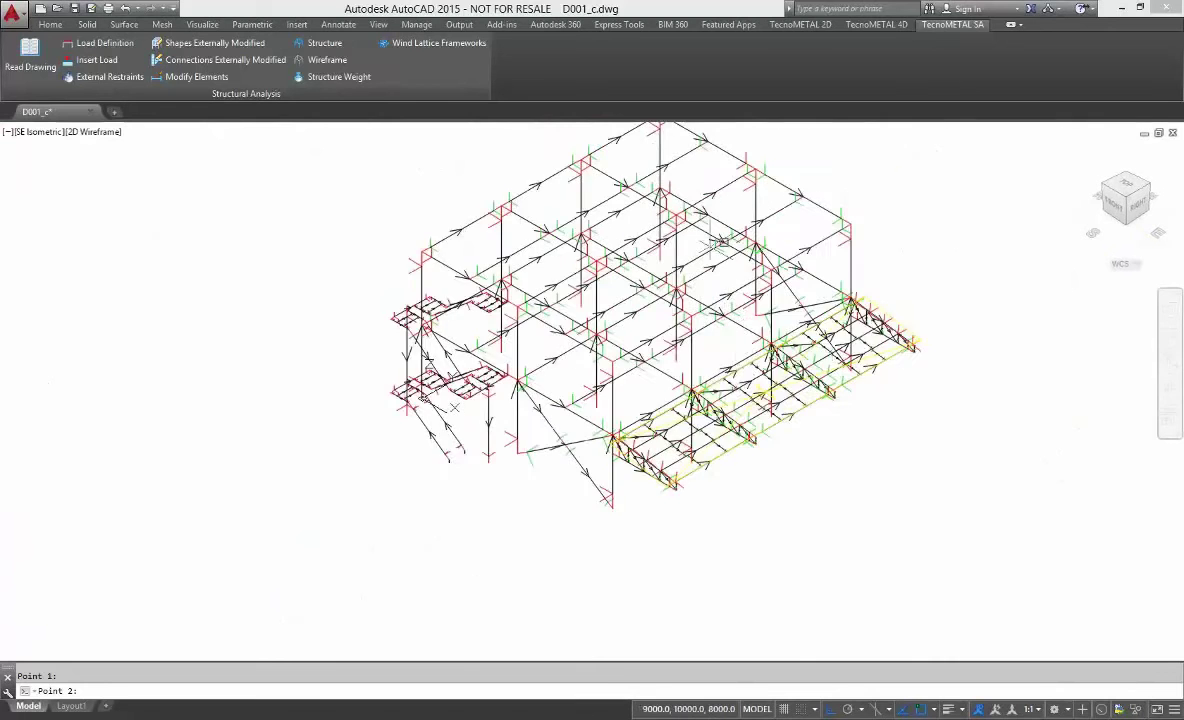
pyautogui.scroll(5, 651, 143)
pyautogui.click(651, 143)
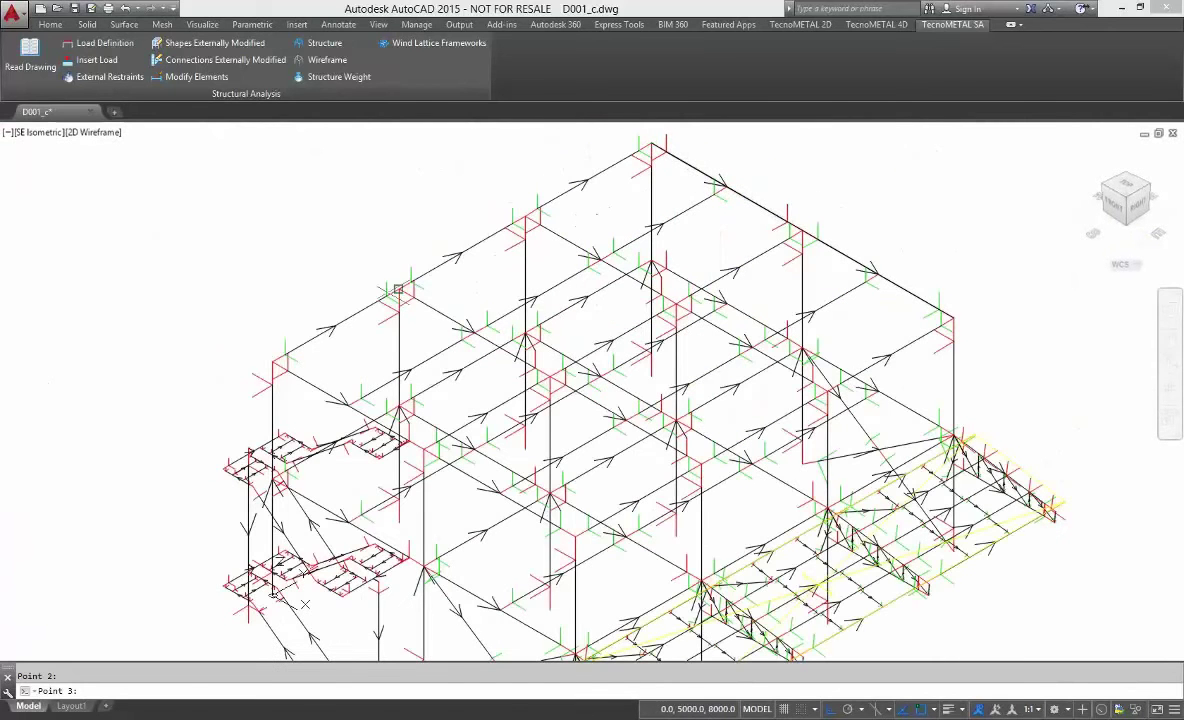
pyautogui.click(336, 334)
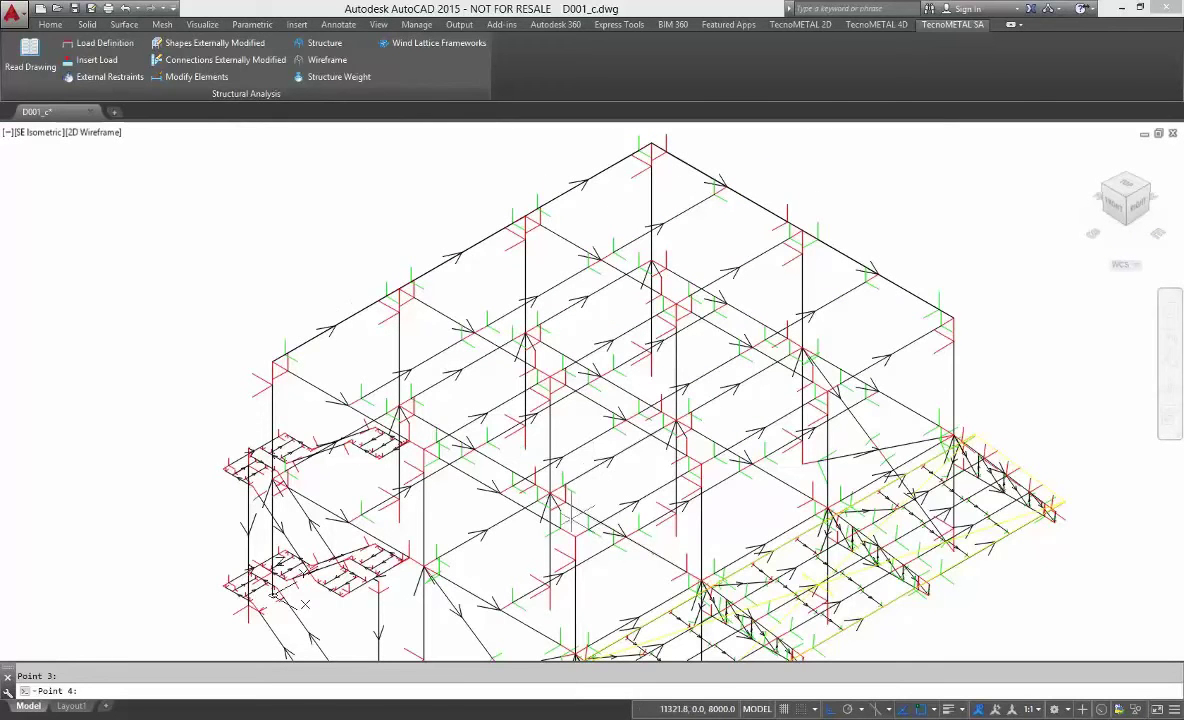
pyautogui.click(613, 455)
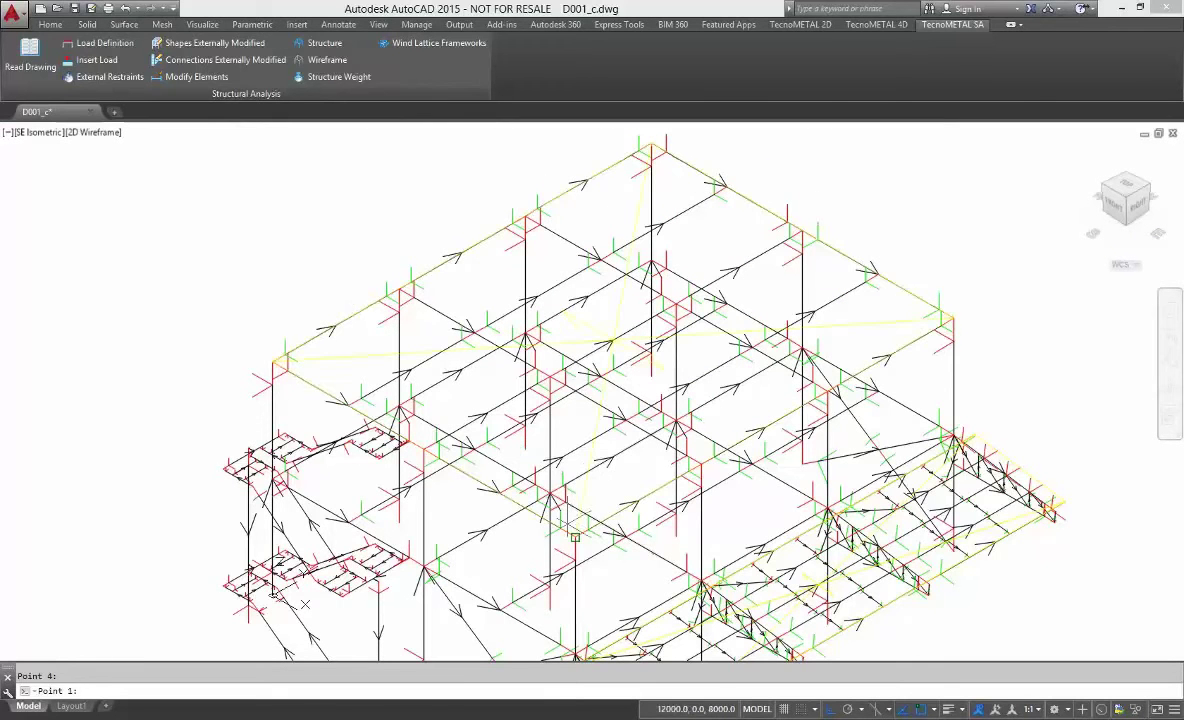
# Apply the same surface load to the intermediate floor by picking its four corners at elevation 4000, and end load insertion
pyautogui.click(906, 404)
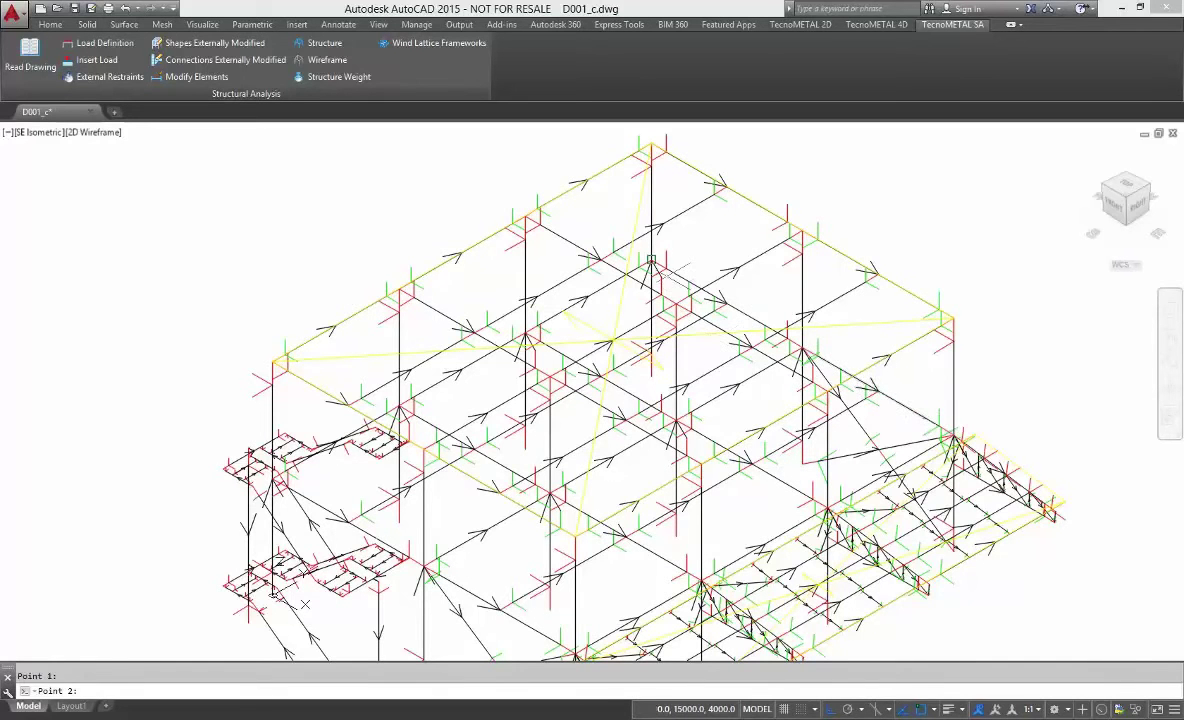
pyautogui.click(423, 451)
pyautogui.click(290, 455)
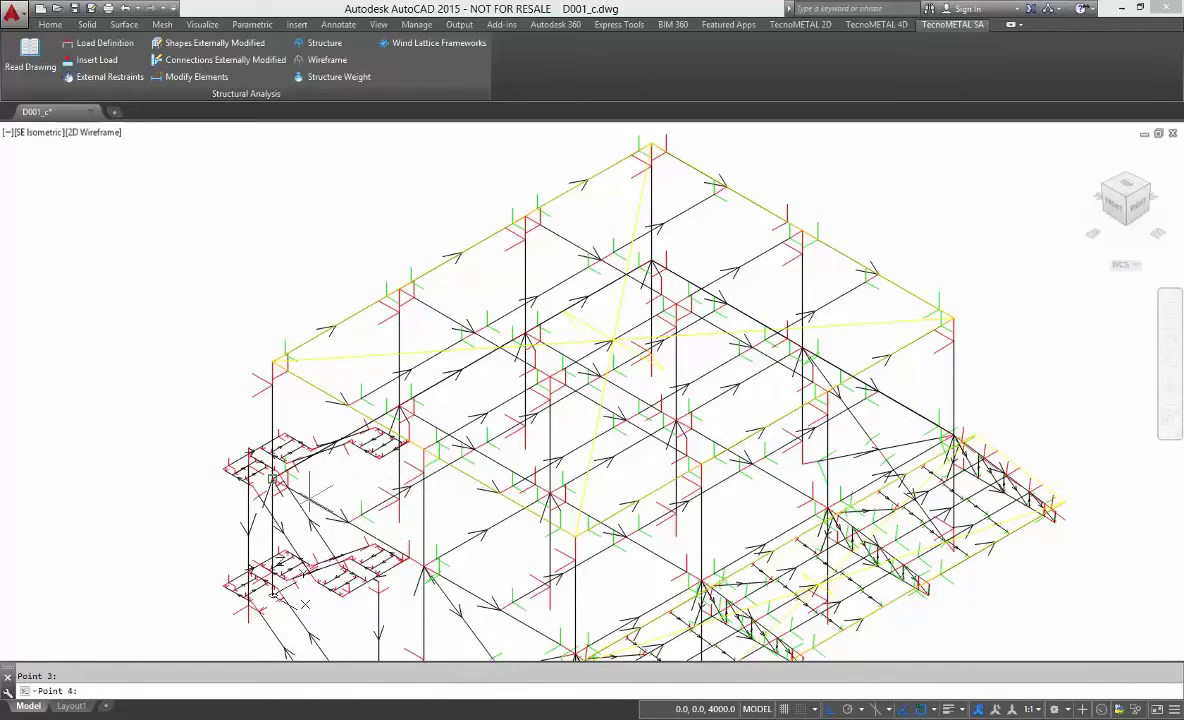
pyautogui.click(549, 494)
pyautogui.scroll(-2, 549, 494)
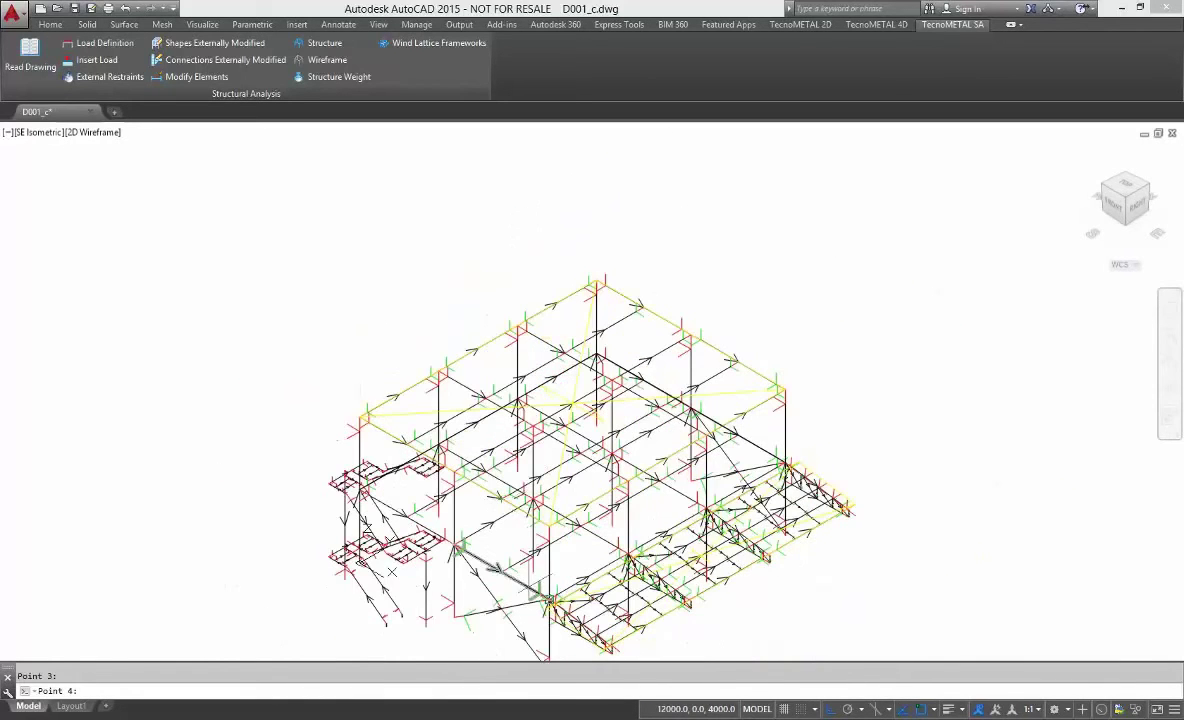
pyautogui.press('Return')
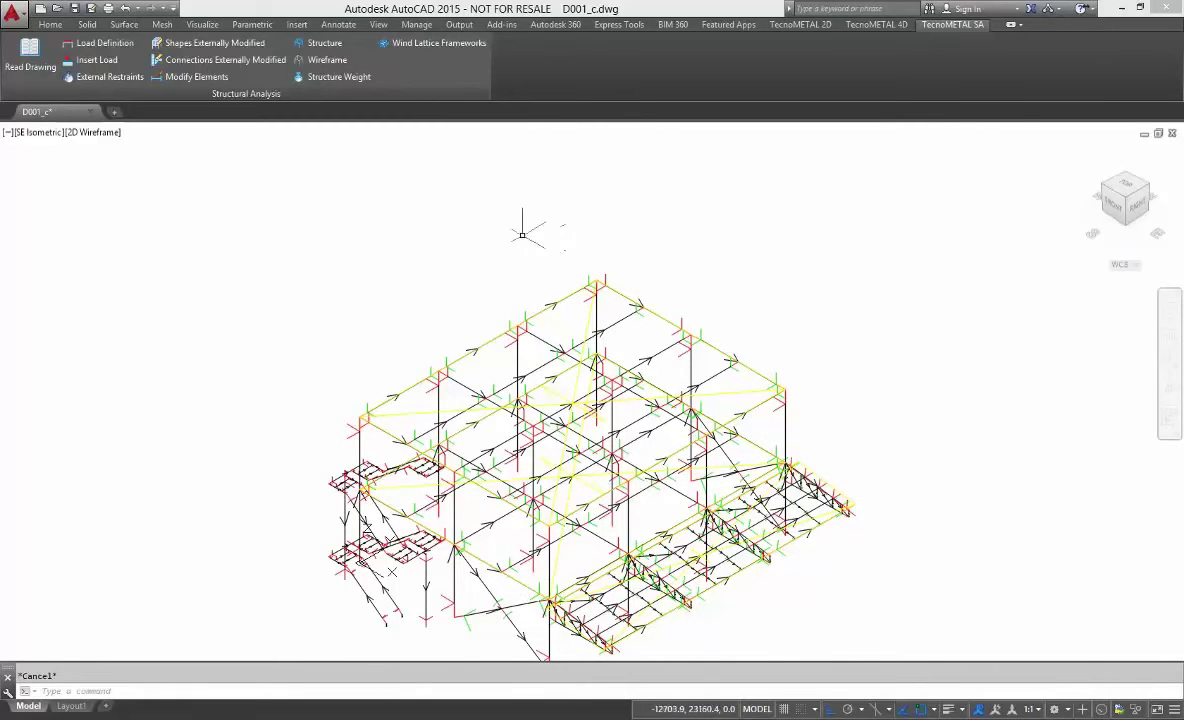
pyautogui.press('Escape')
# Display the full structure instead of the wireframe and restore the SE Isometric view
pyautogui.click(308, 45)
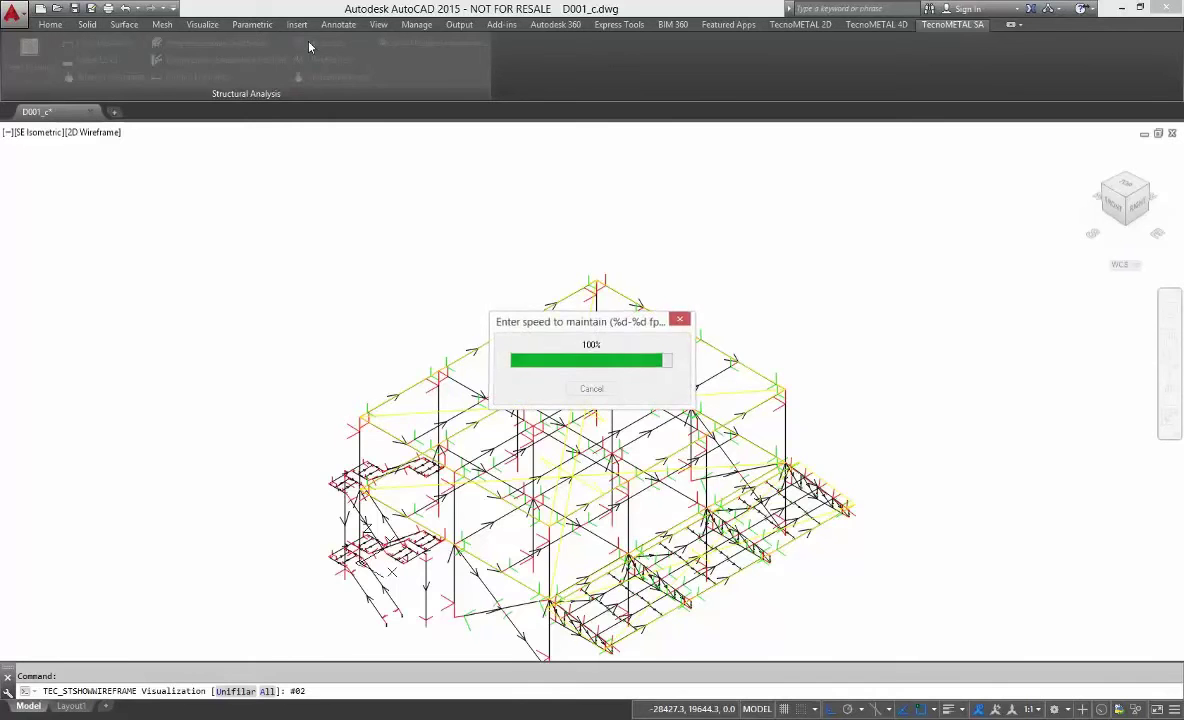
pyautogui.click(40, 132)
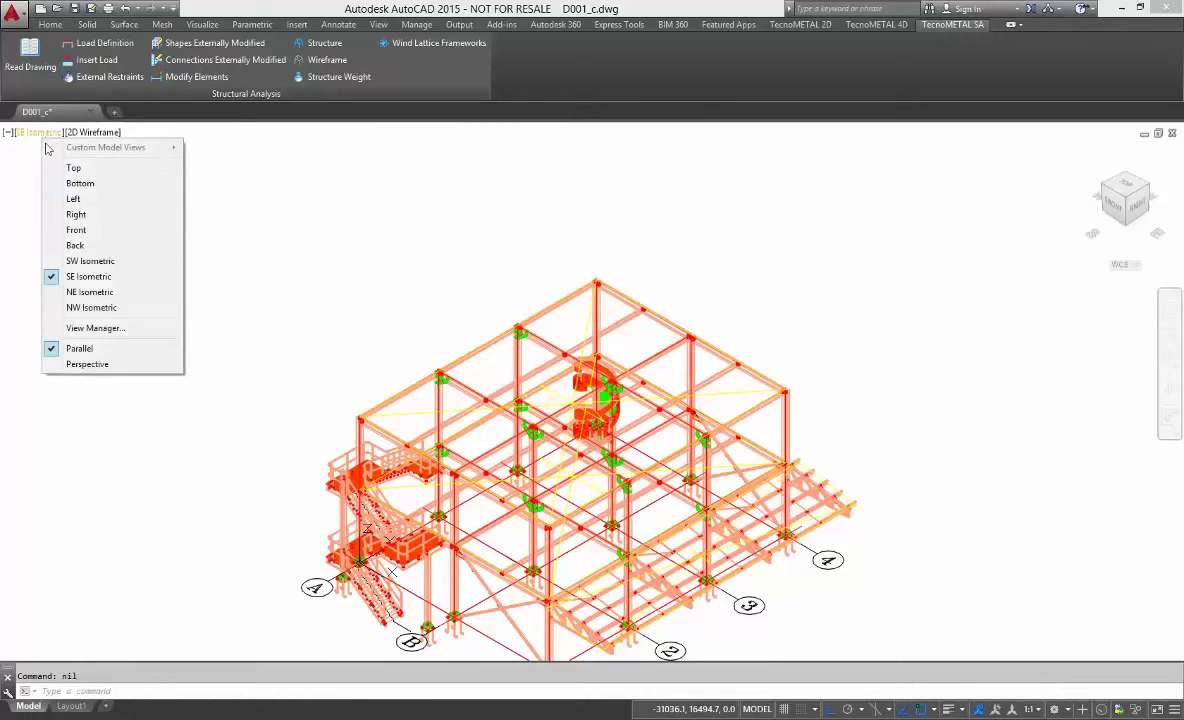
pyautogui.click(90, 276)
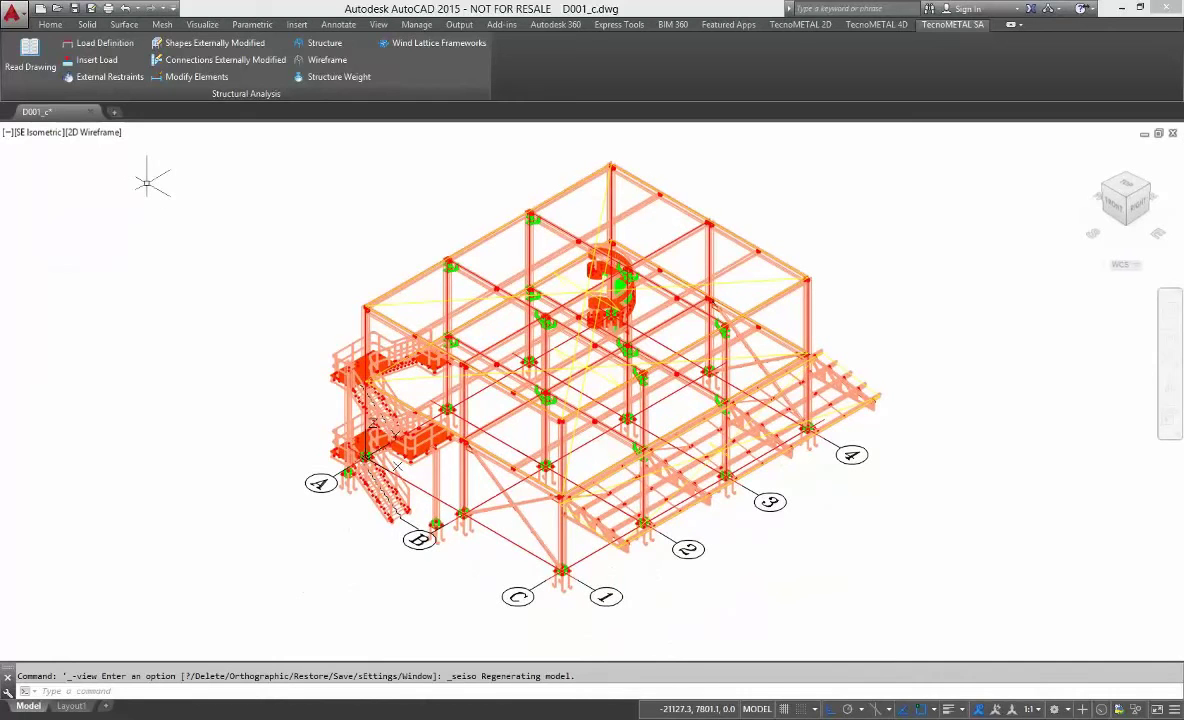
# Read the drawing with the All option into TecnoMetal Structural Analysis
pyautogui.click(43, 71)
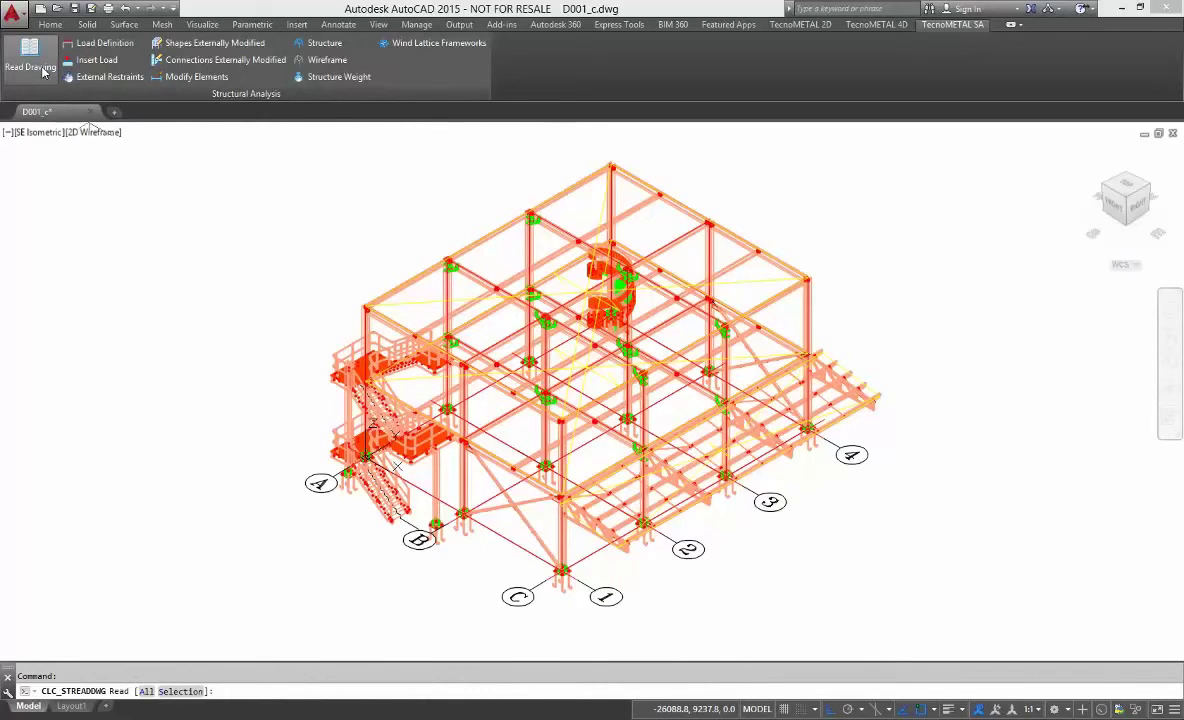
pyautogui.write('a')
pyautogui.press('Return')
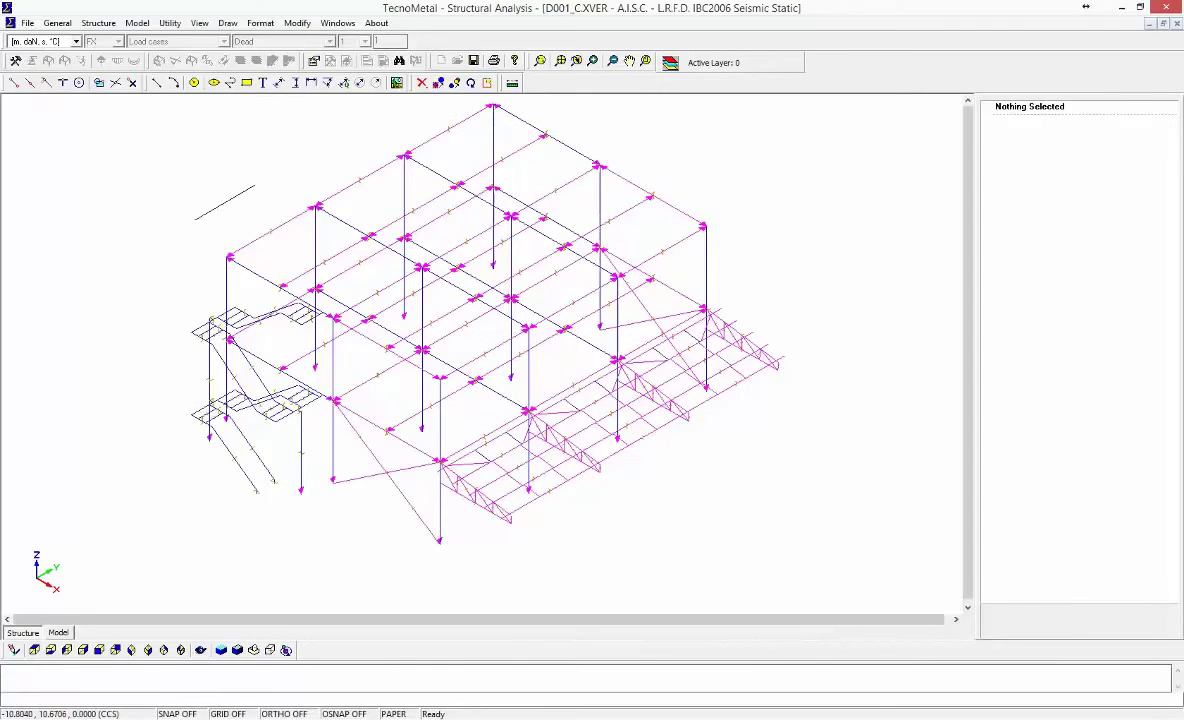
# Generate the analysis model, accepting automatic external constraints for the joints at level 0
pyautogui.click(15, 62)
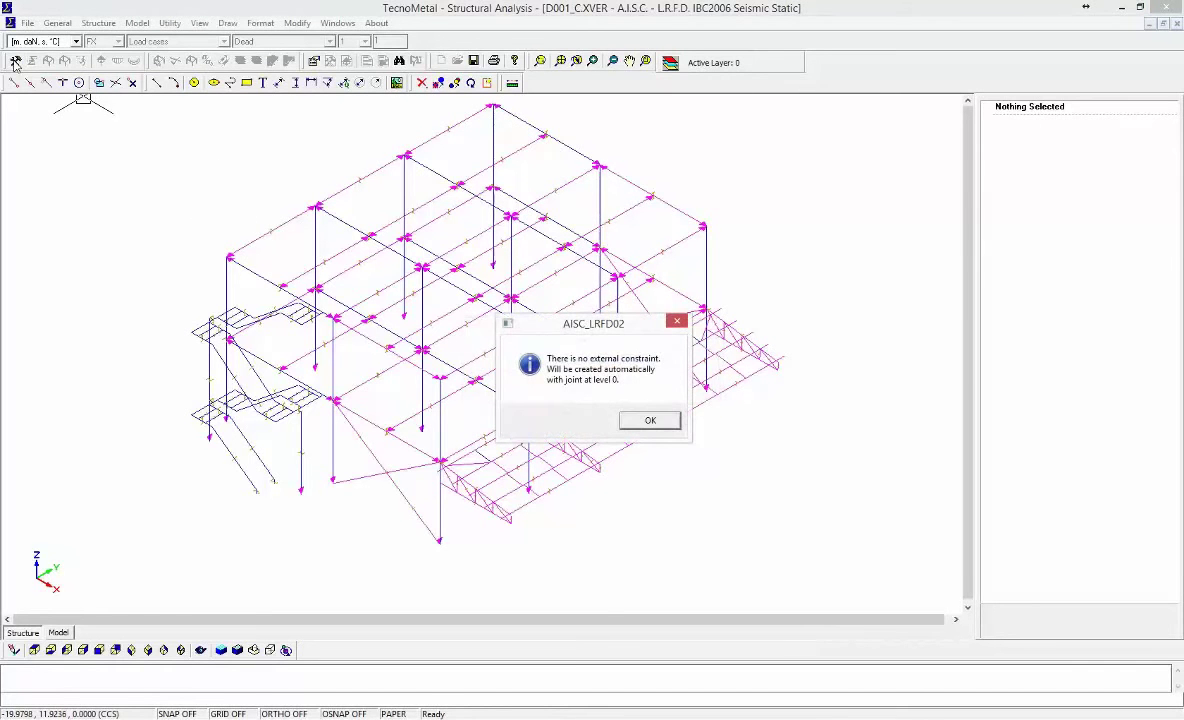
pyautogui.click(630, 421)
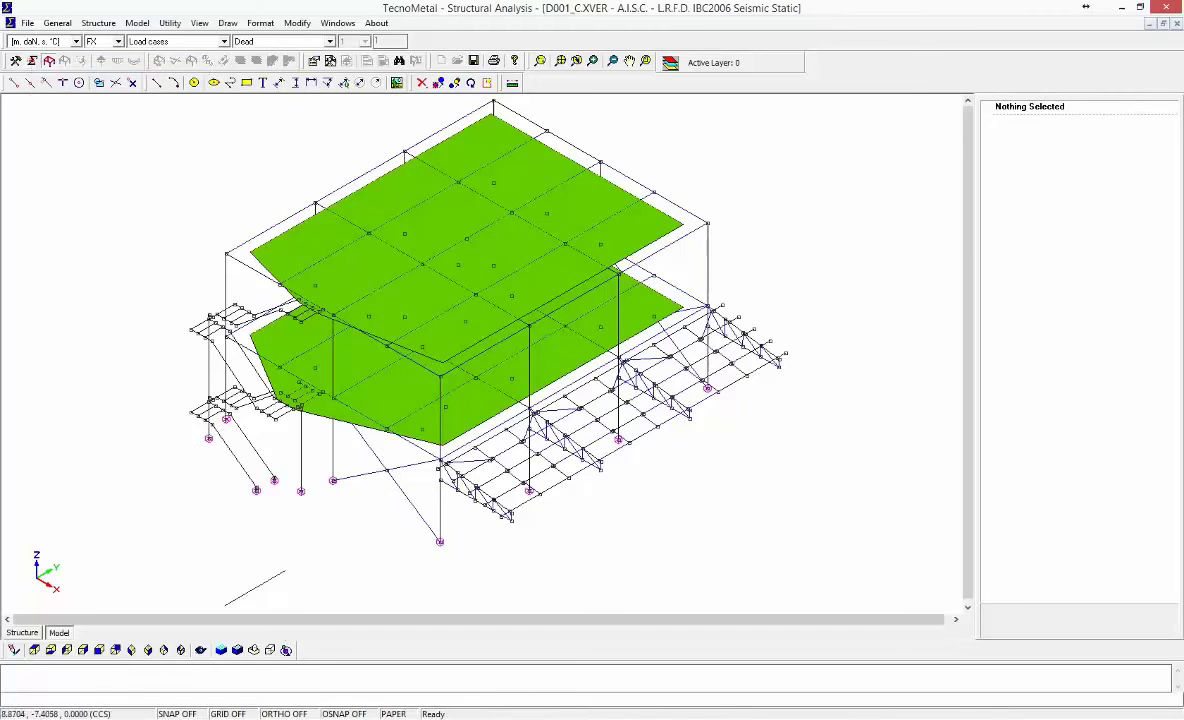
pyautogui.click(286, 650)
pyautogui.moveTo(357, 534); pyautogui.dragTo(341, 449)
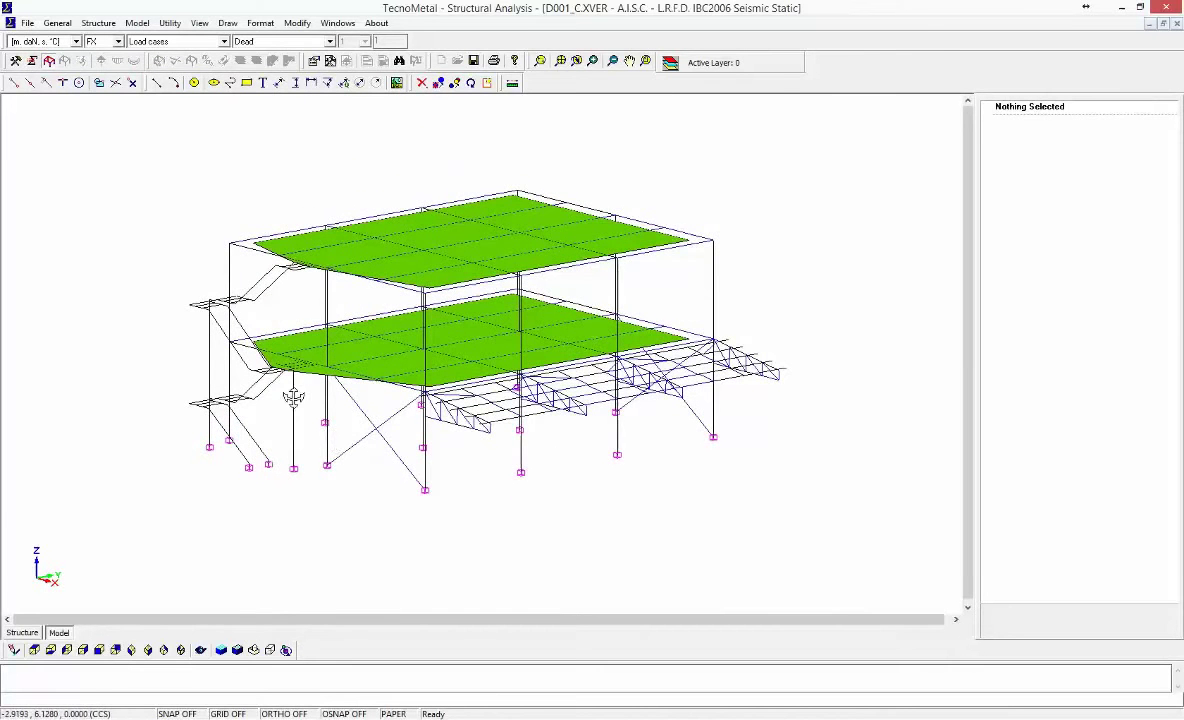
pyautogui.press('Escape')
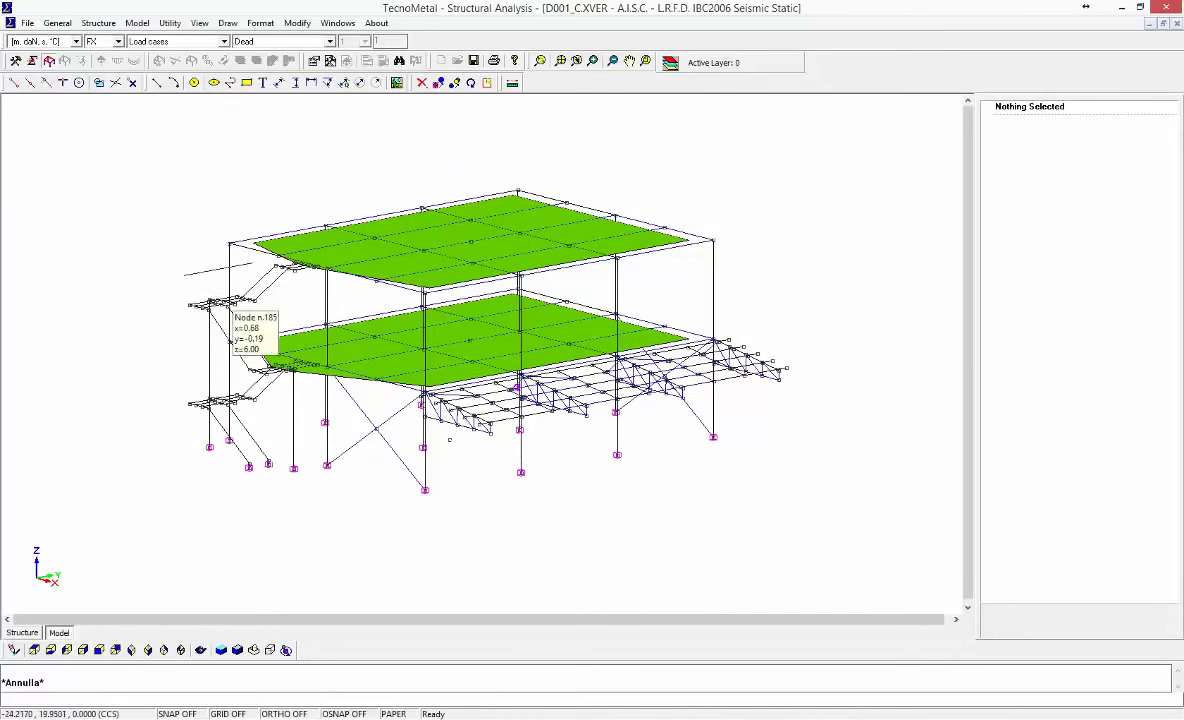
# Set the scale factor of the diaphragms to 0.6 in the general preferences, save, and redisplay the undeformed model
pyautogui.click(73, 39)
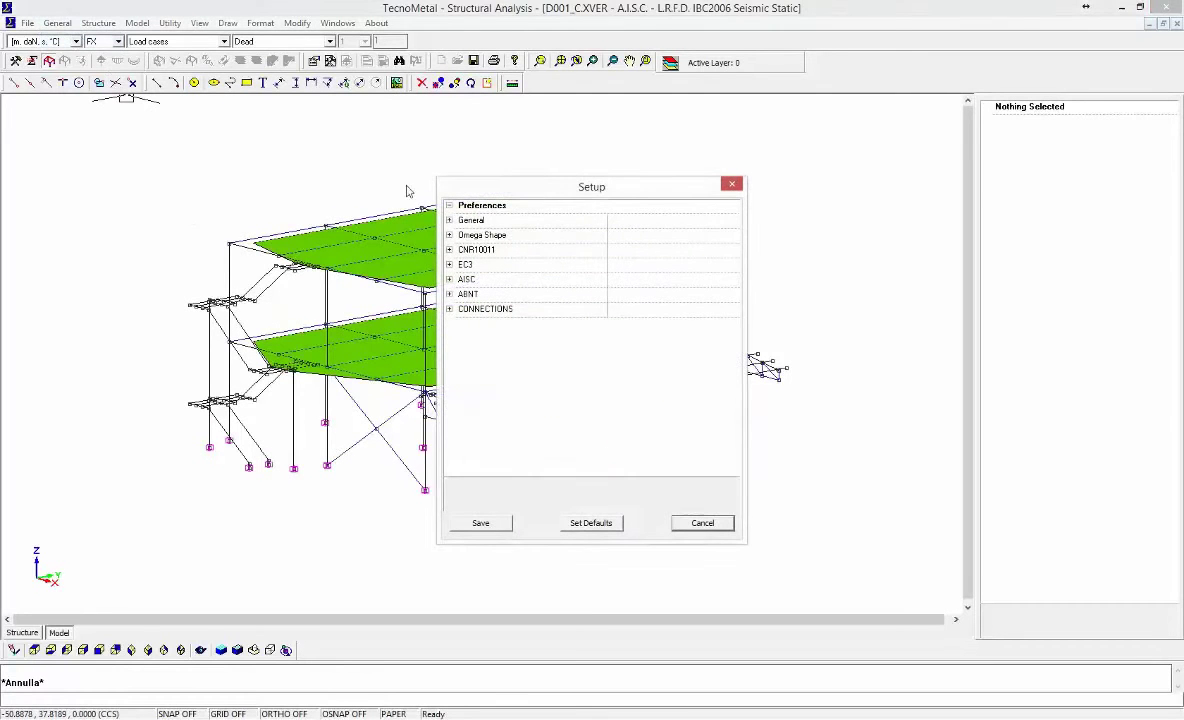
pyautogui.click(449, 220)
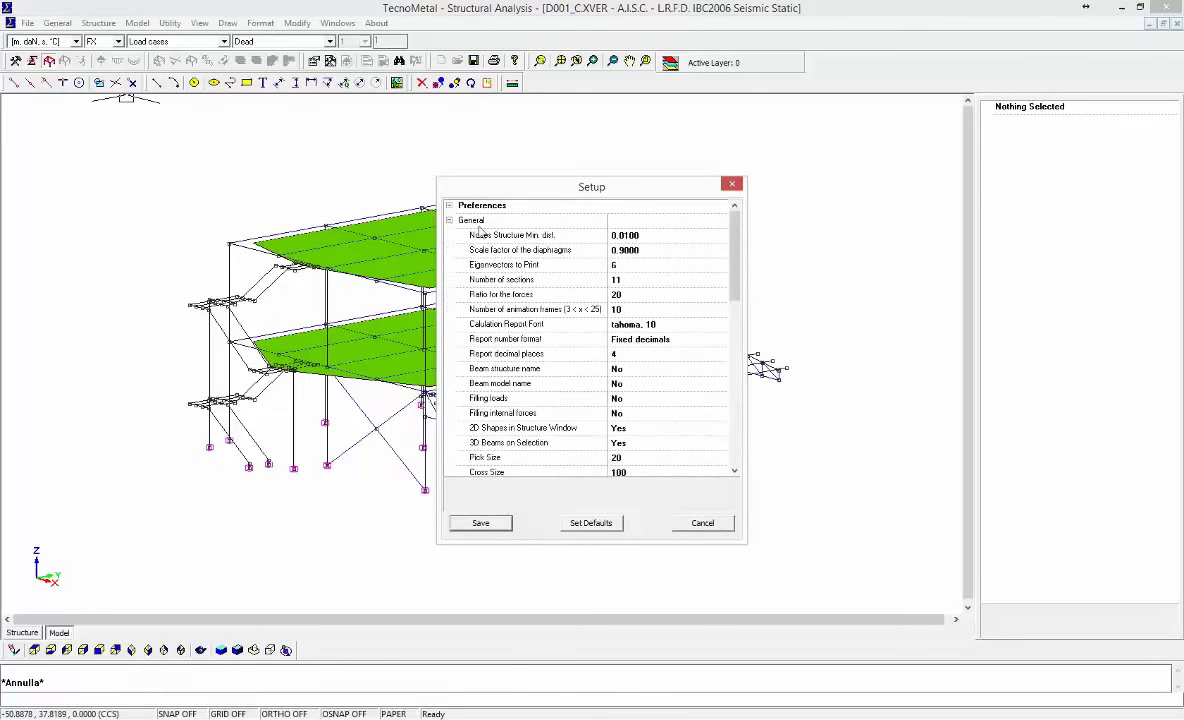
pyautogui.click(687, 249)
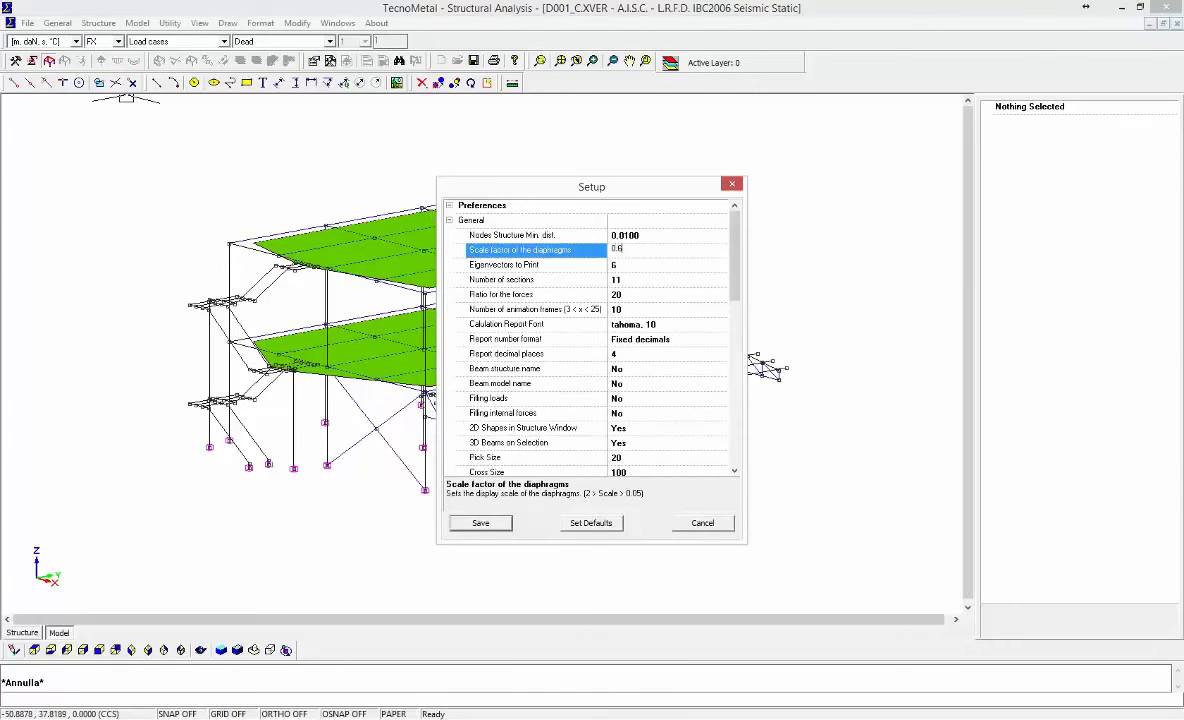
pyautogui.click(597, 266)
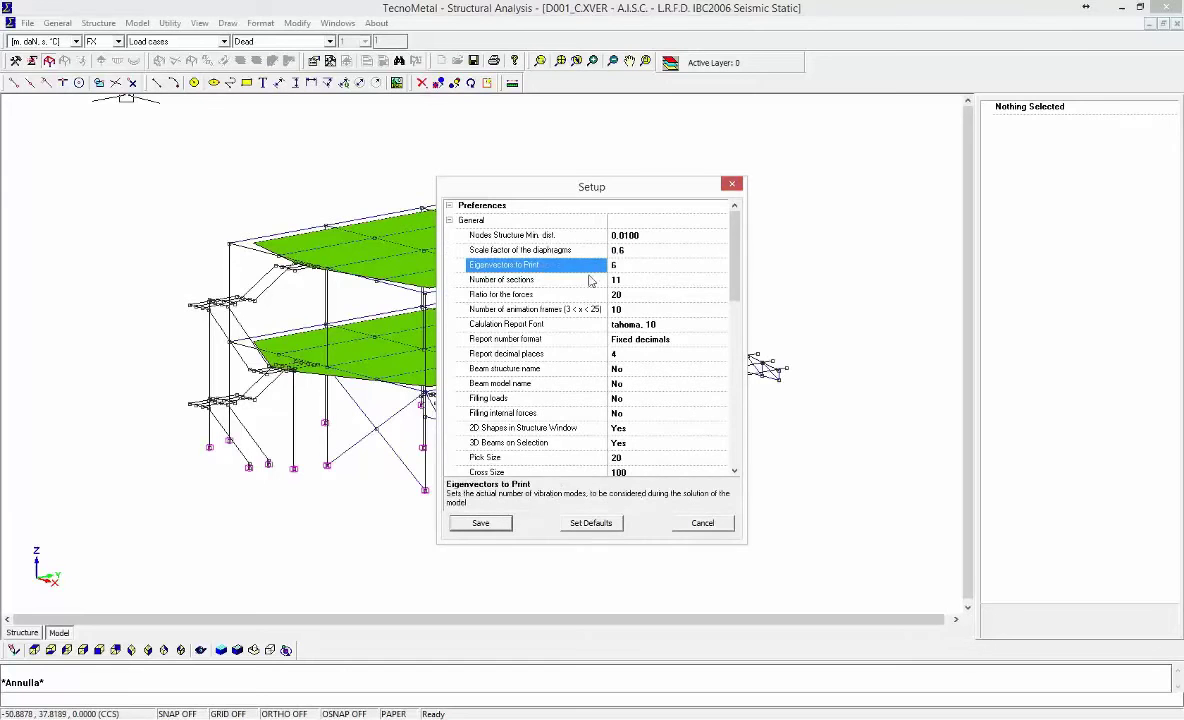
pyautogui.click(503, 523)
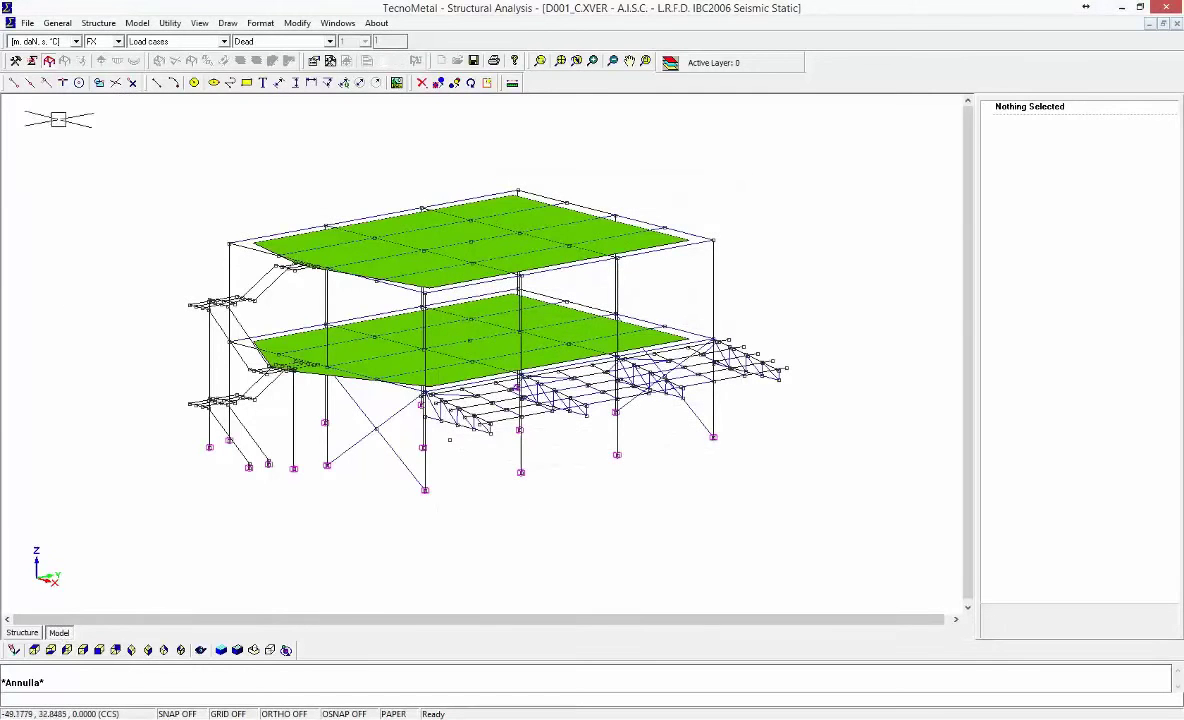
pyautogui.click(50, 63)
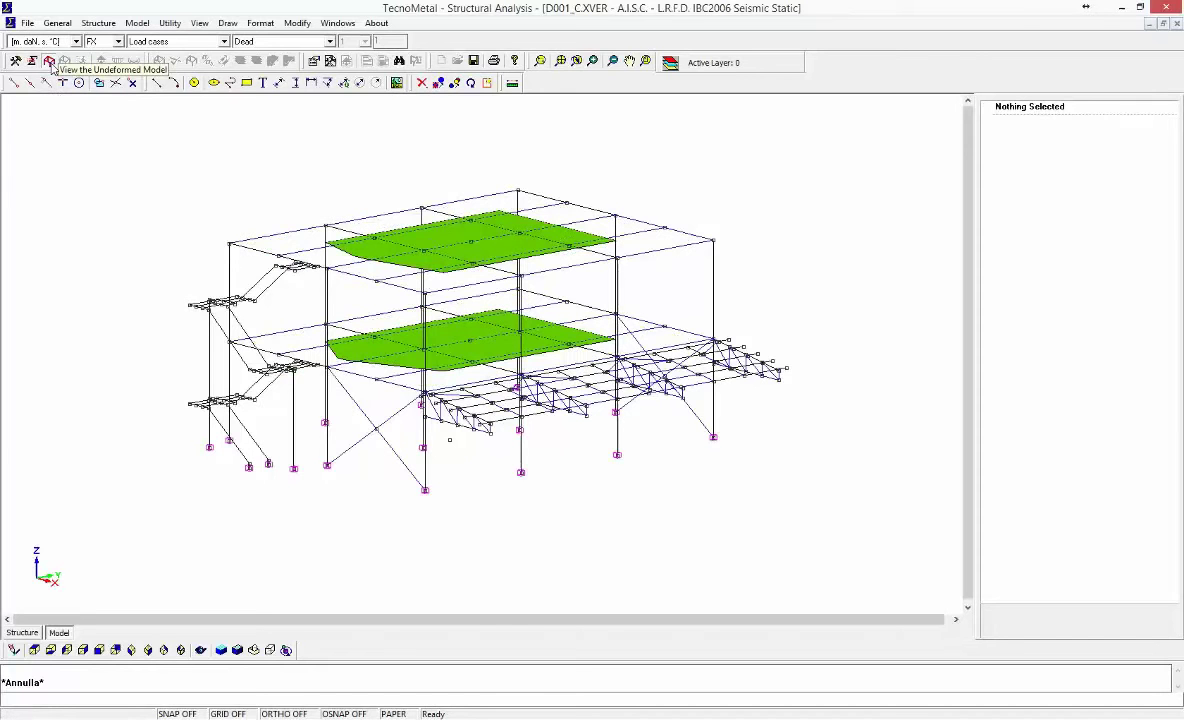
# Run the structural calculation on the generated model
pyautogui.click(33, 62)
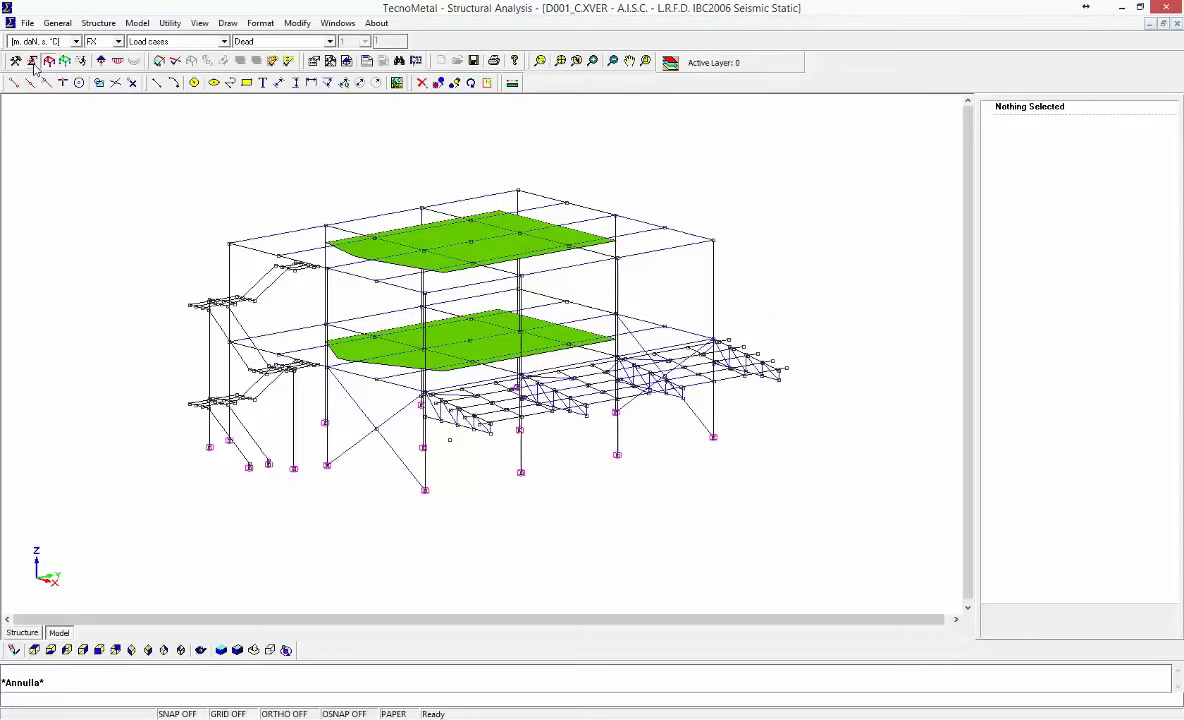
pyautogui.click(32, 61)
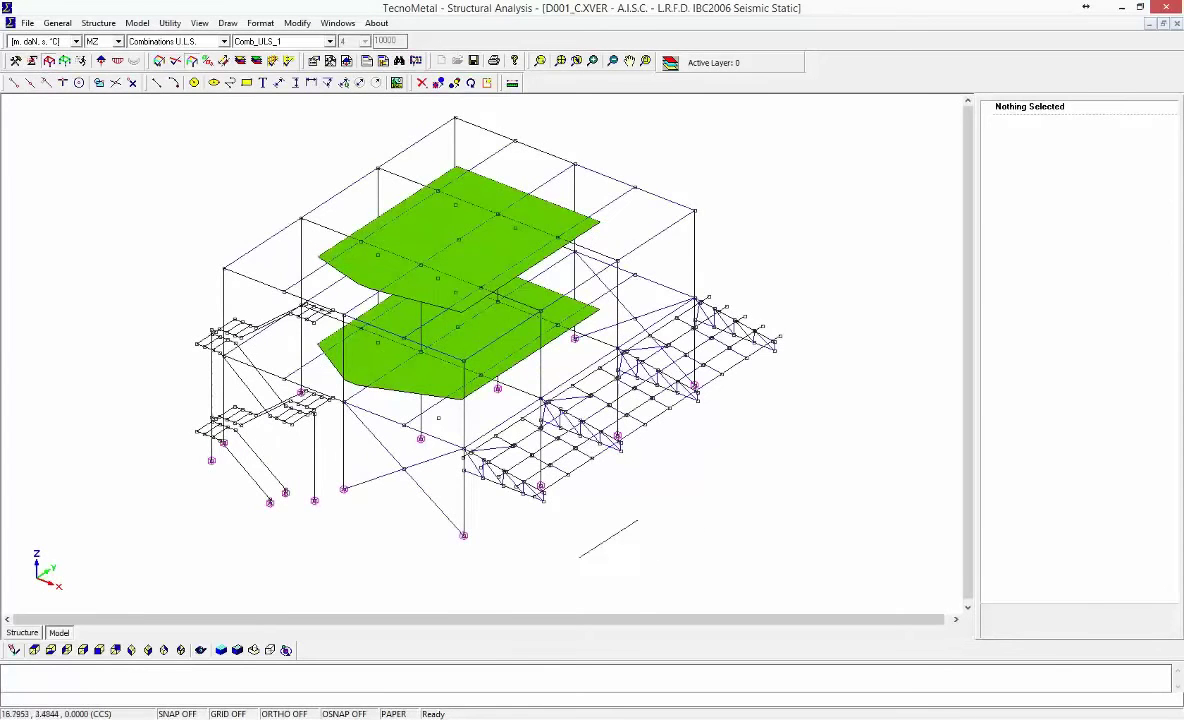
# Display the FZ loads of the Live load case on the model
pyautogui.click(286, 650)
pyautogui.moveTo(579, 519); pyautogui.dragTo(546, 448)
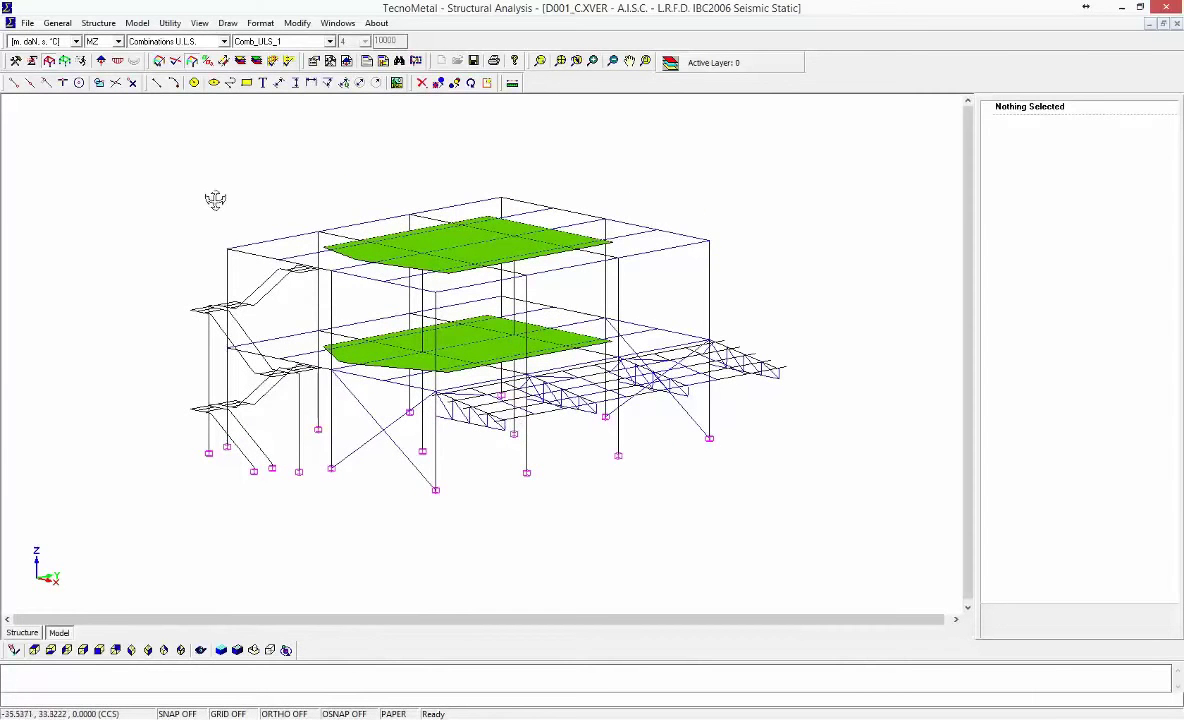
pyautogui.press('Escape')
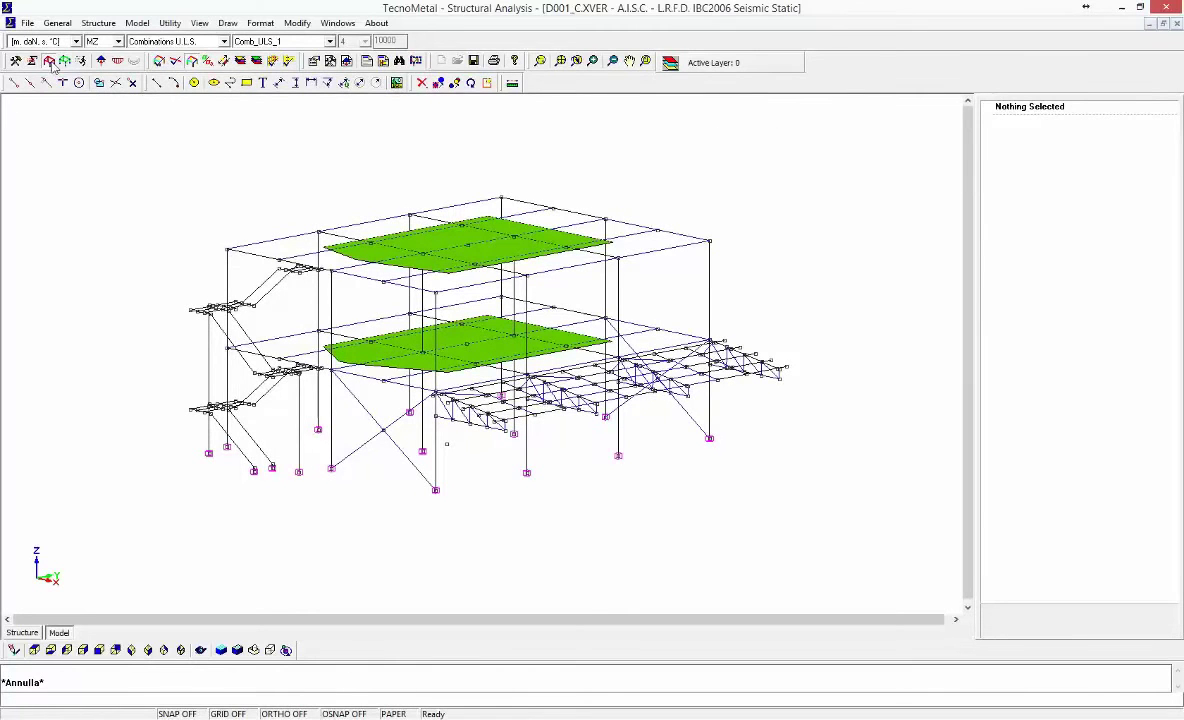
pyautogui.click(104, 41)
pyautogui.click(100, 57)
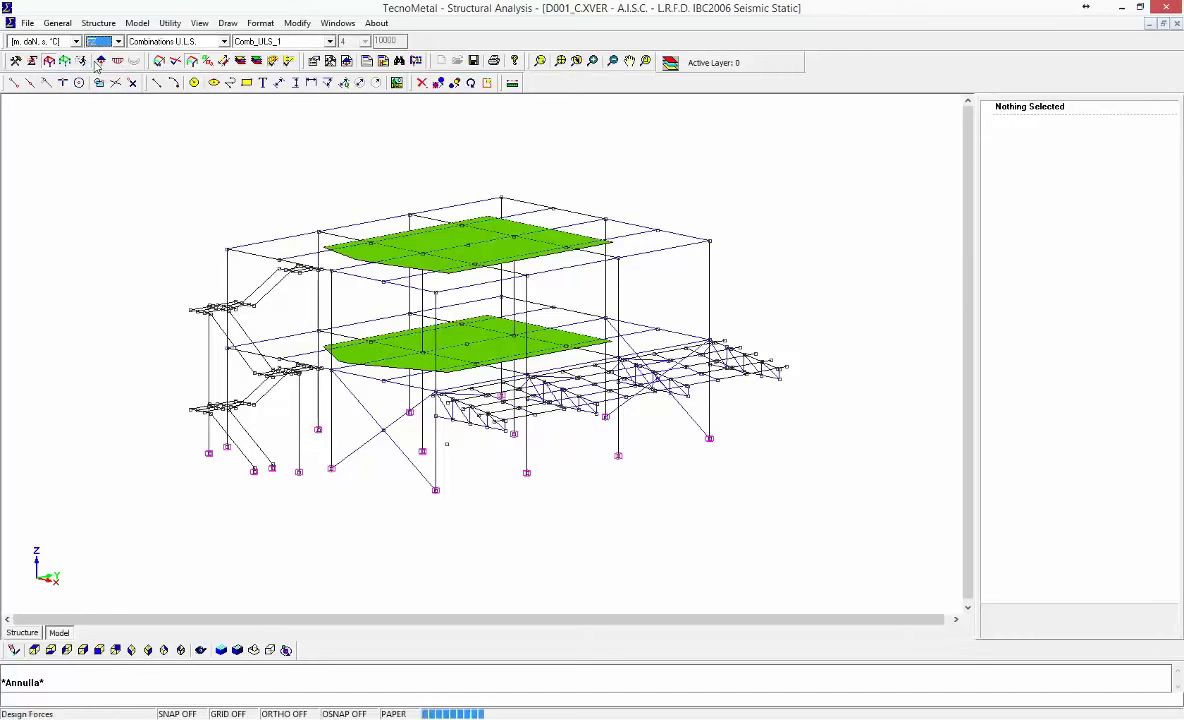
pyautogui.click(176, 44)
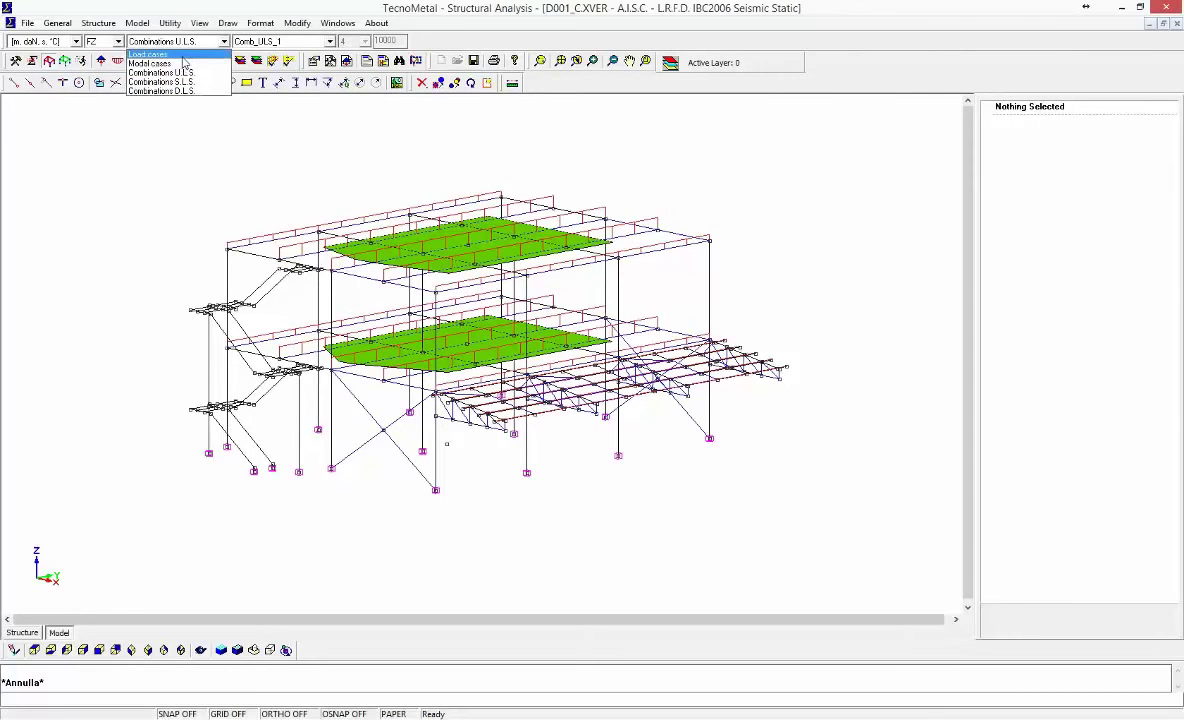
pyautogui.click(180, 54)
pyautogui.click(255, 42)
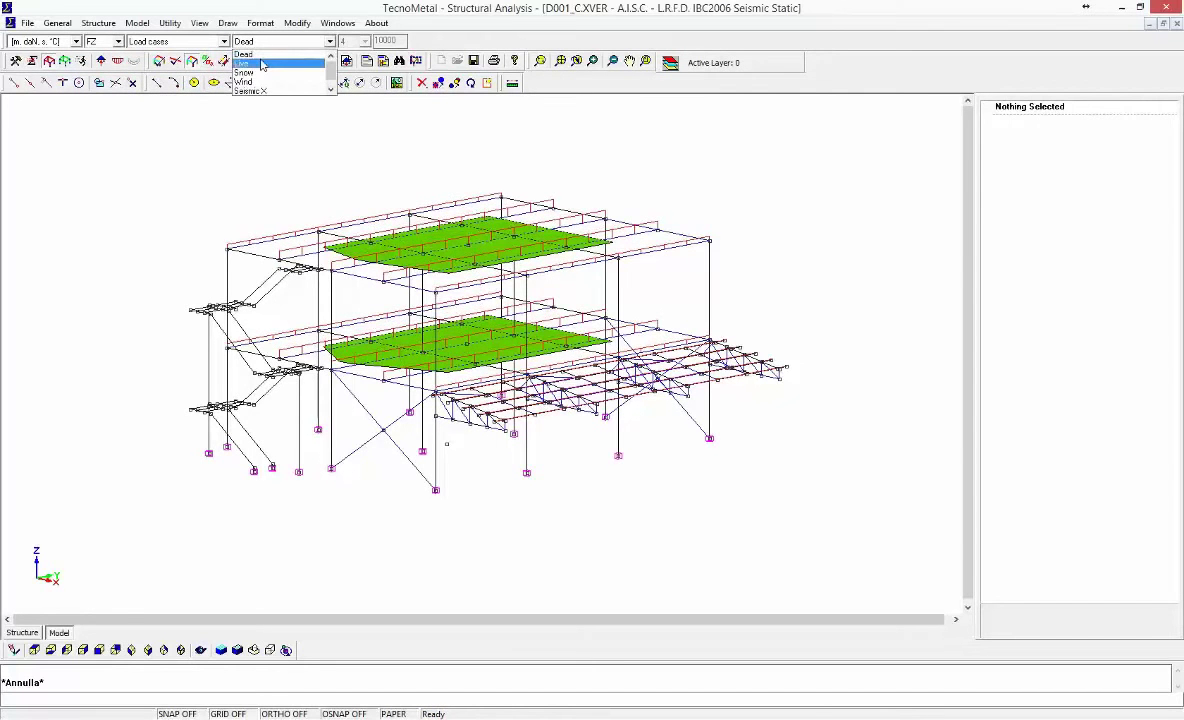
pyautogui.click(262, 64)
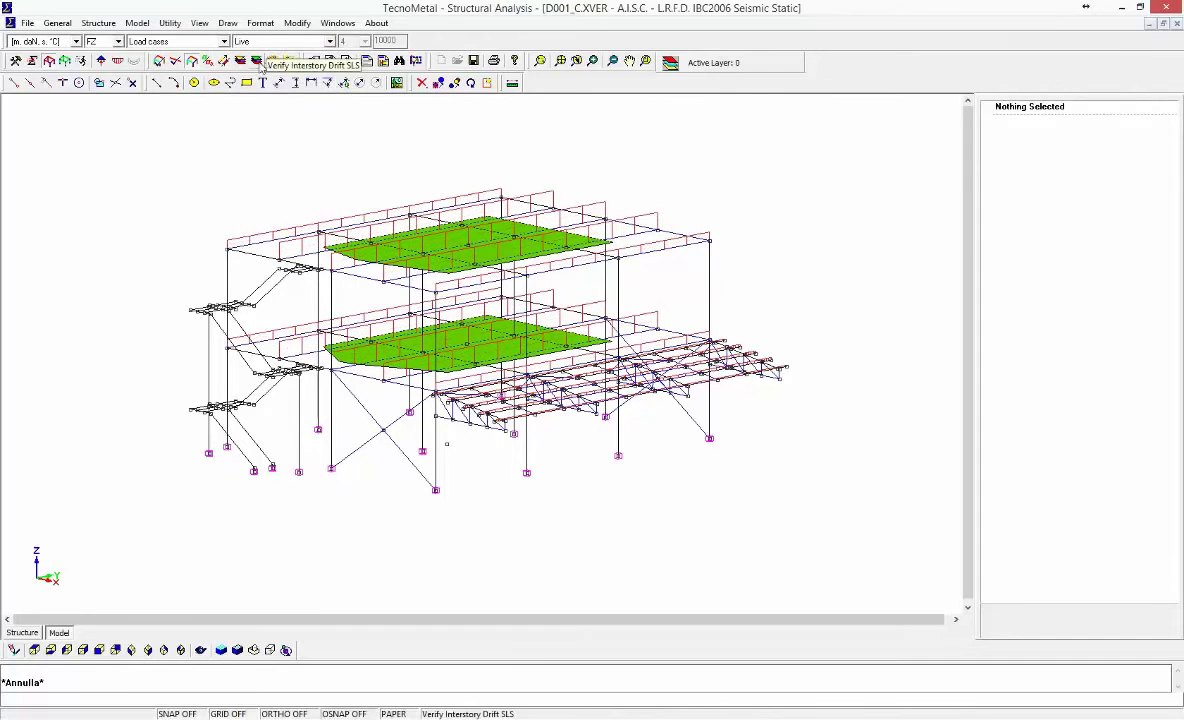
# Inspect the live load on the roof beam between nodes 151 and 152, widening the data area so its values are readable
pyautogui.click(505, 200)
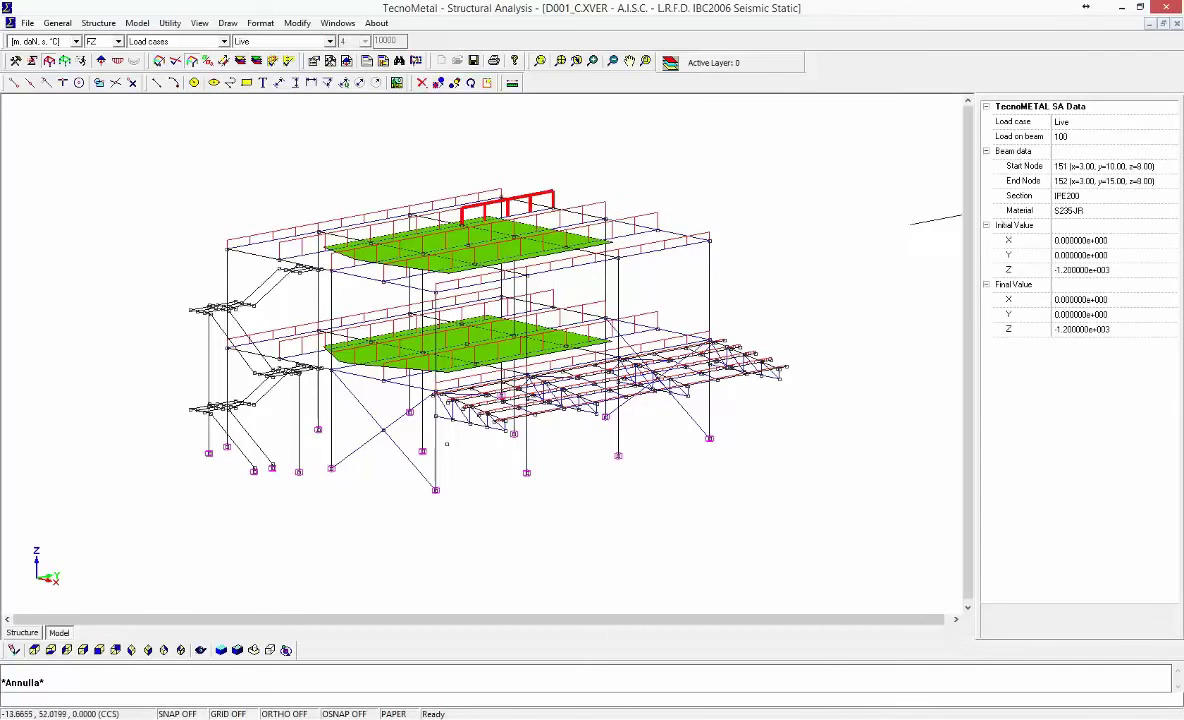
pyautogui.moveTo(974, 215); pyautogui.dragTo(930, 226)
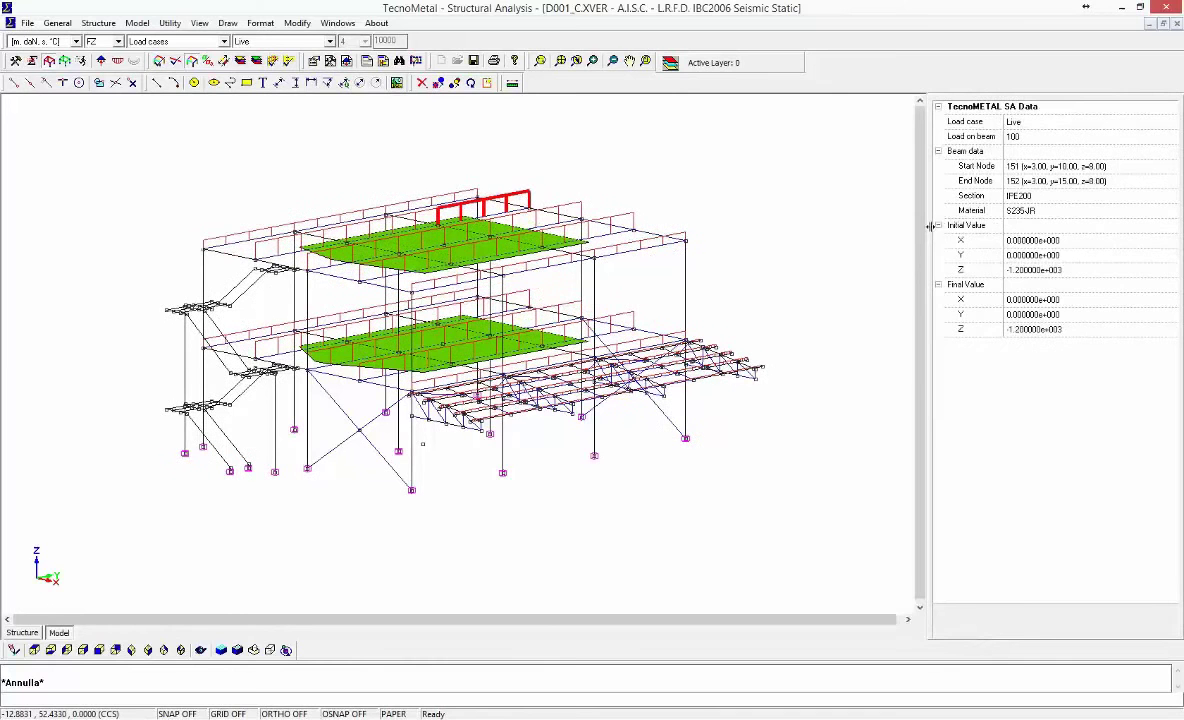
pyautogui.moveTo(999, 210); pyautogui.dragTo(936, 204)
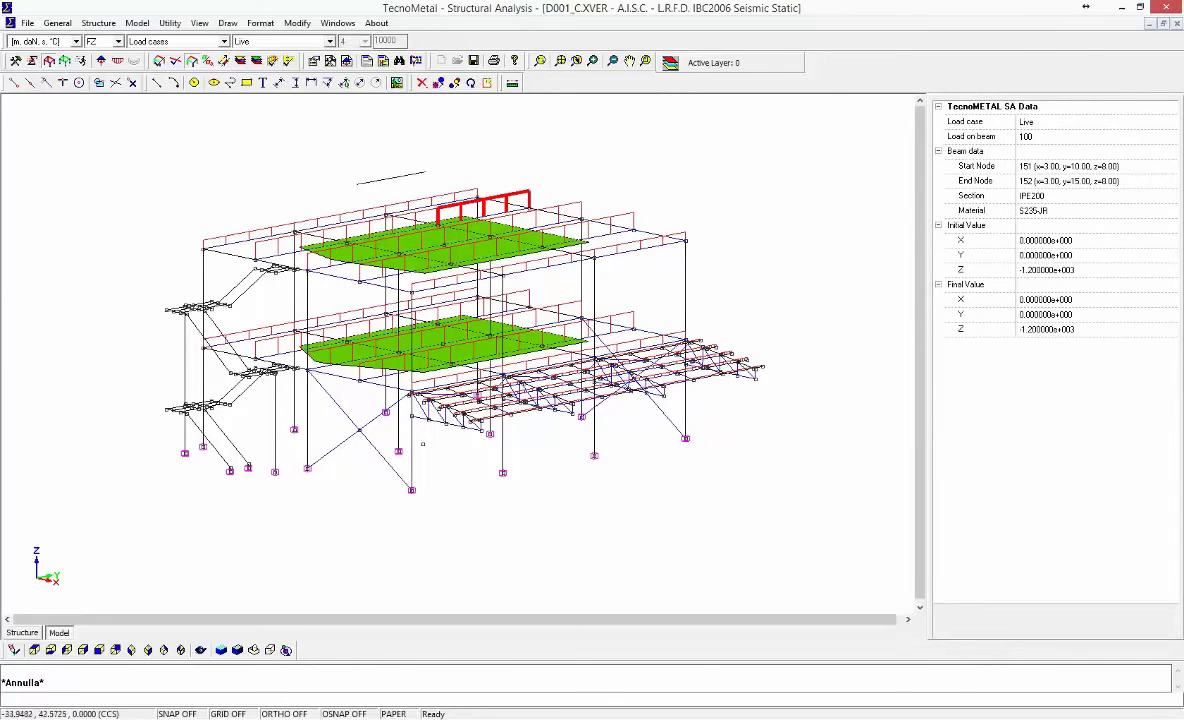
pyautogui.scroll(1, 402, 299)
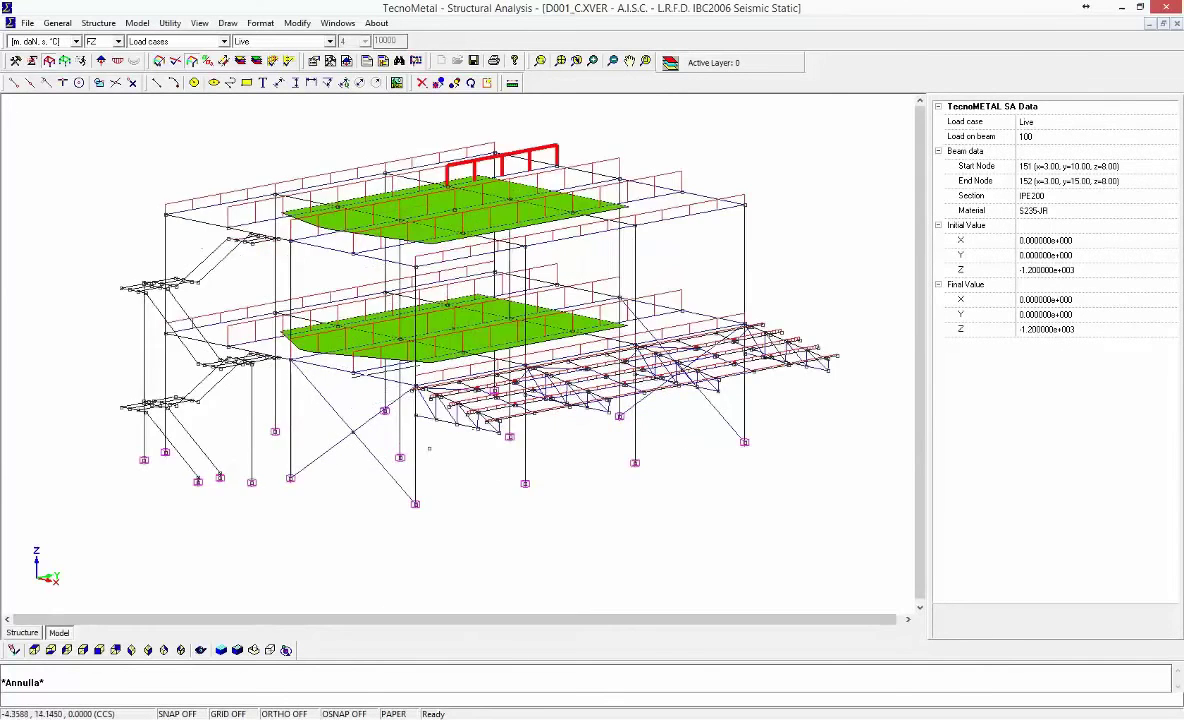
pyautogui.scroll(1, 395, 240)
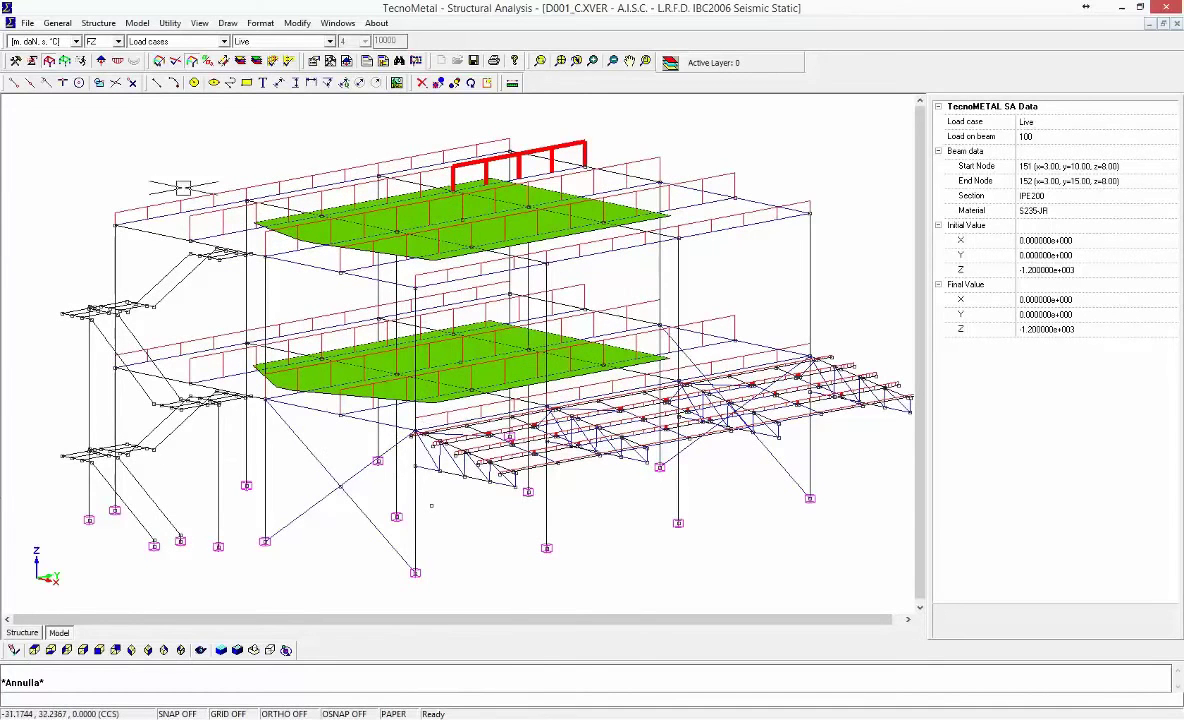
# Display the deformed shape for the Live load case at scale 5000 and query the displacements of roof node 150
pyautogui.click(66, 62)
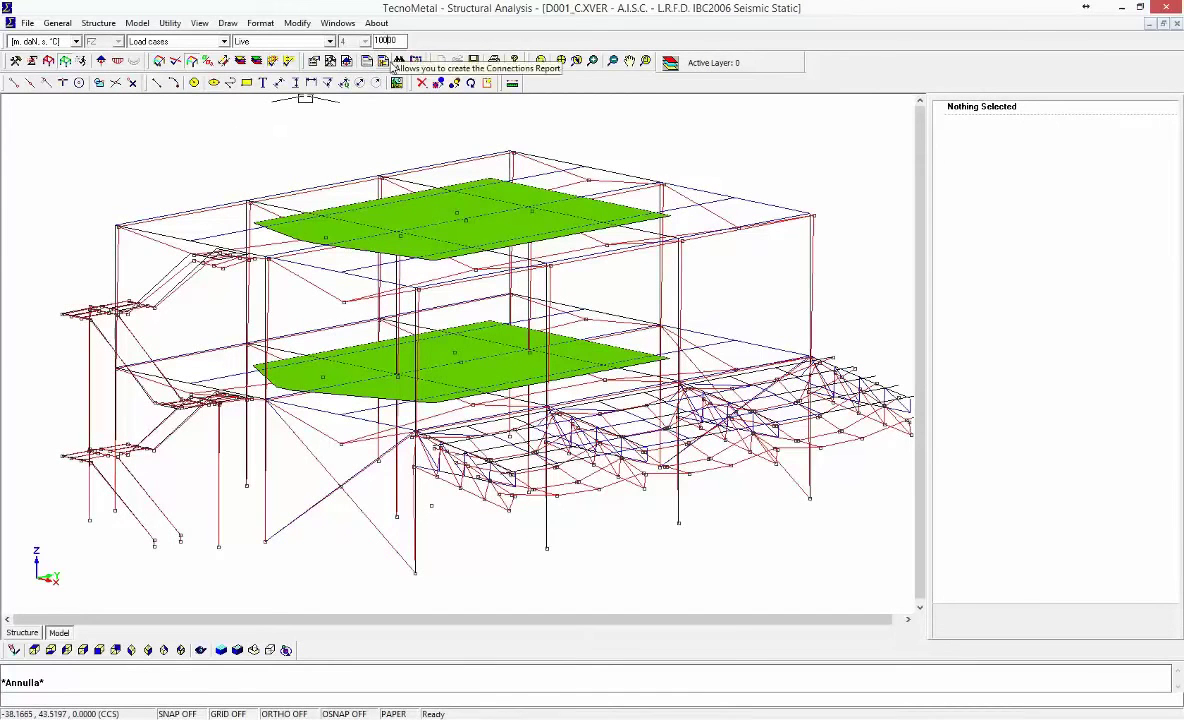
pyautogui.press('Return')
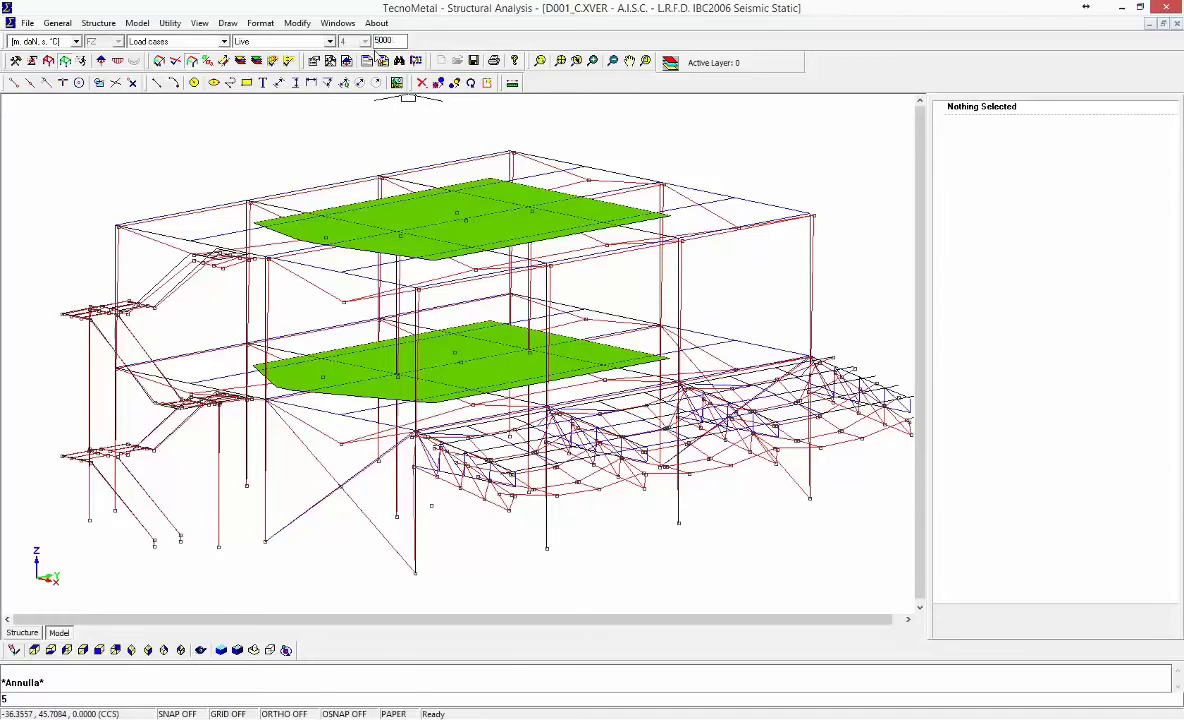
pyautogui.press('Return')
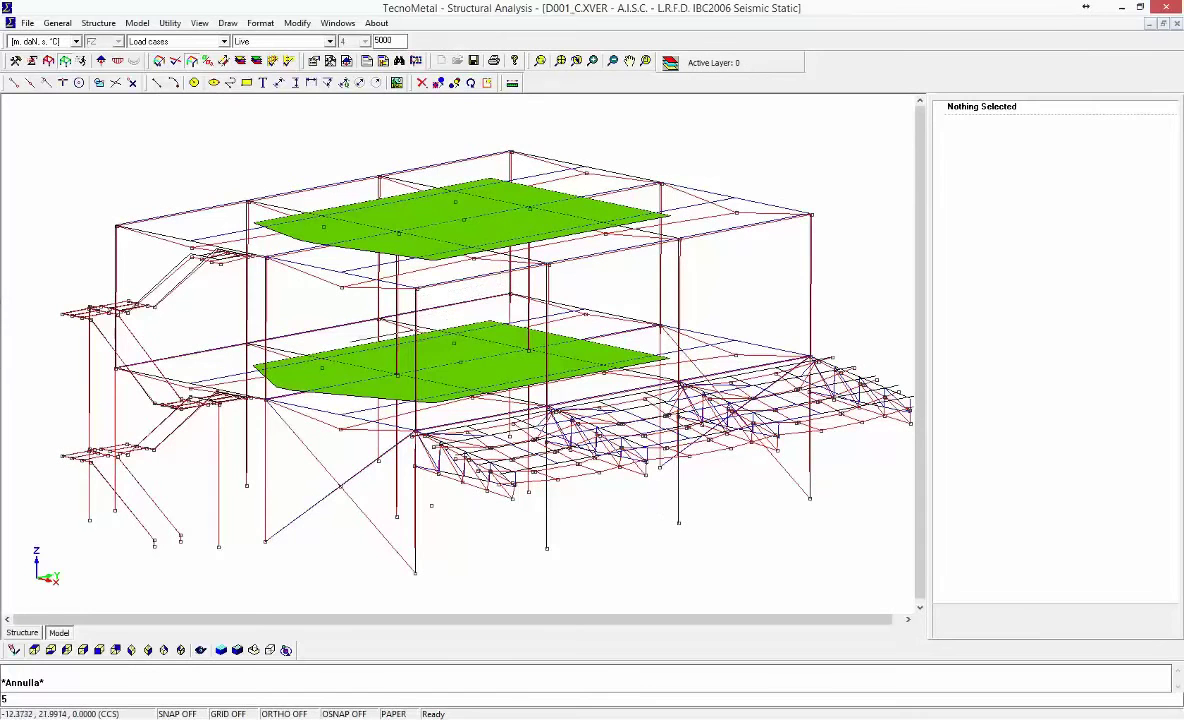
pyautogui.click(340, 290)
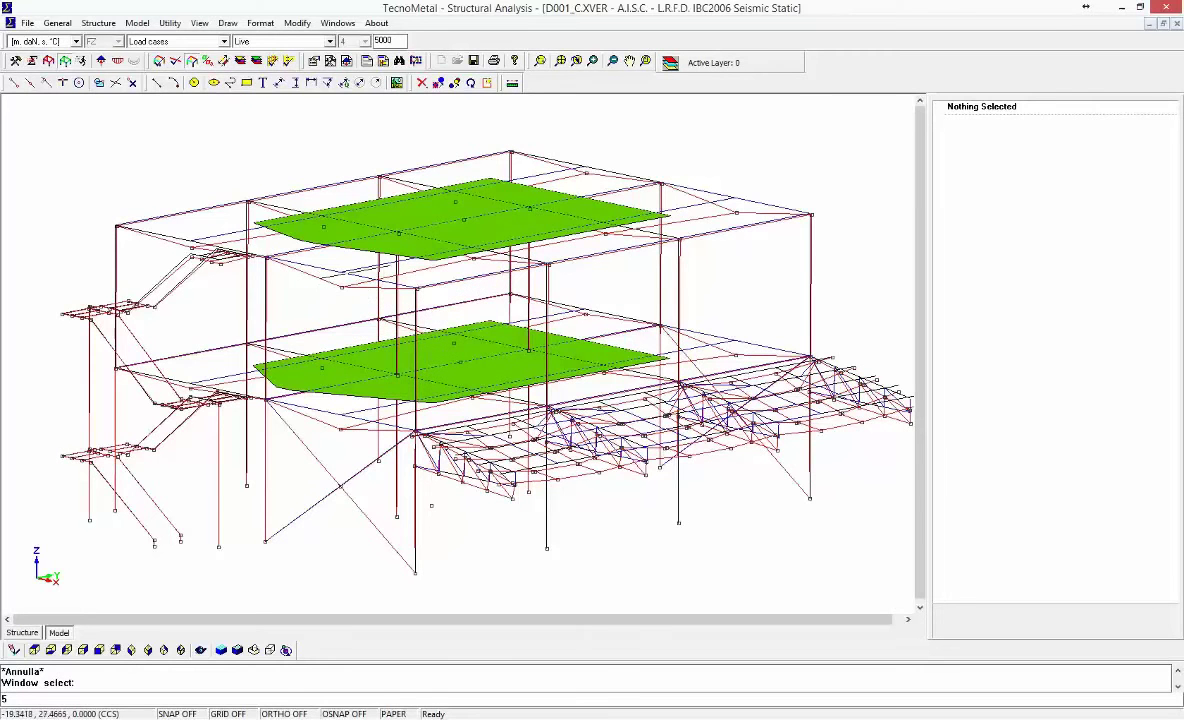
pyautogui.click(364, 256)
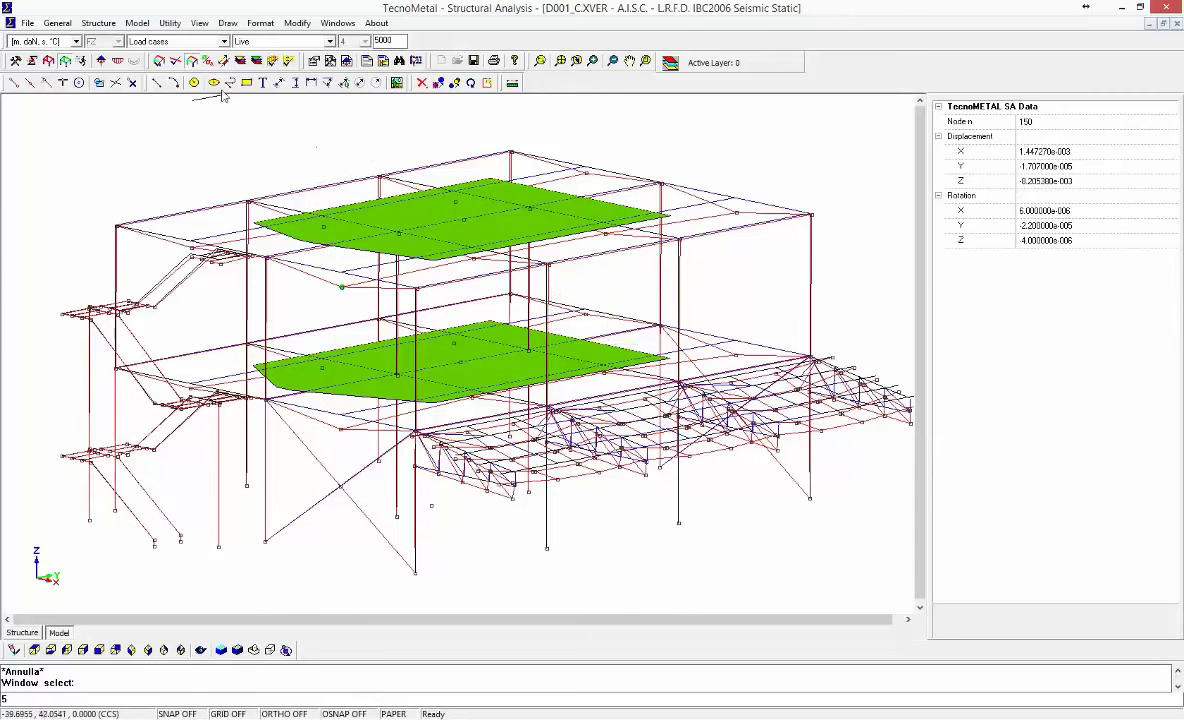
# Show the deformed shape for U.L.S. combination Comb_ULS_1 and query the displacements of roof node 150, with the data labels fully readable
pyautogui.click(203, 43)
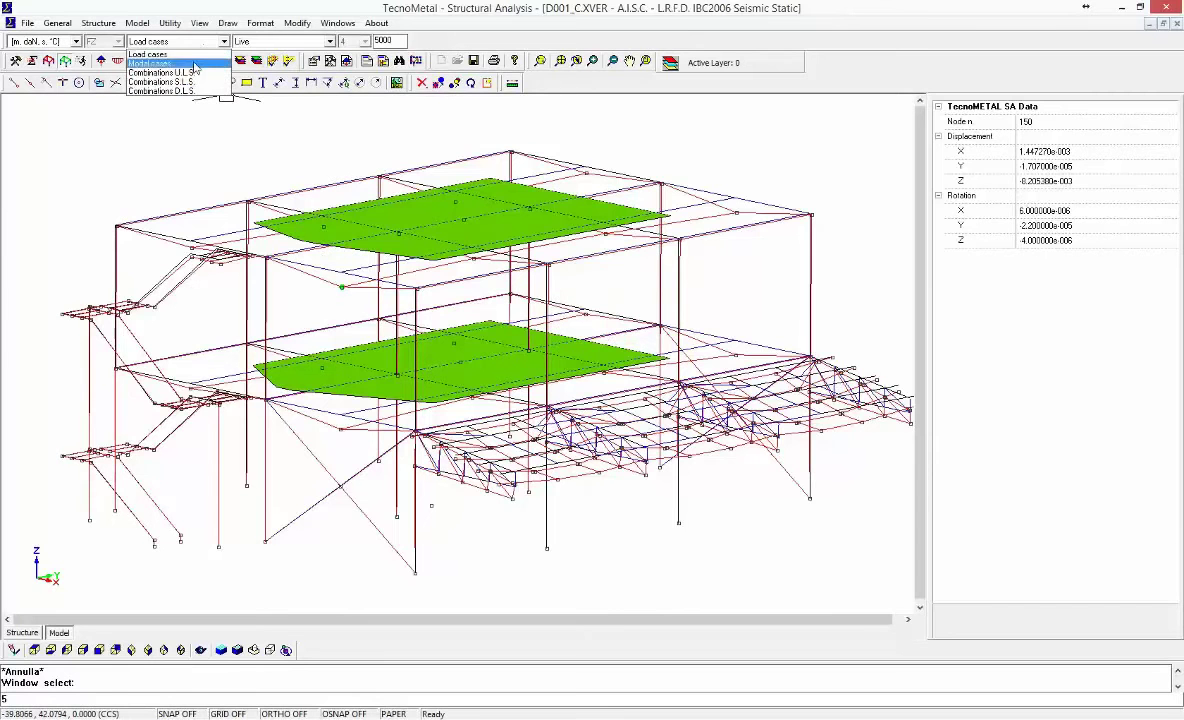
pyautogui.click(194, 74)
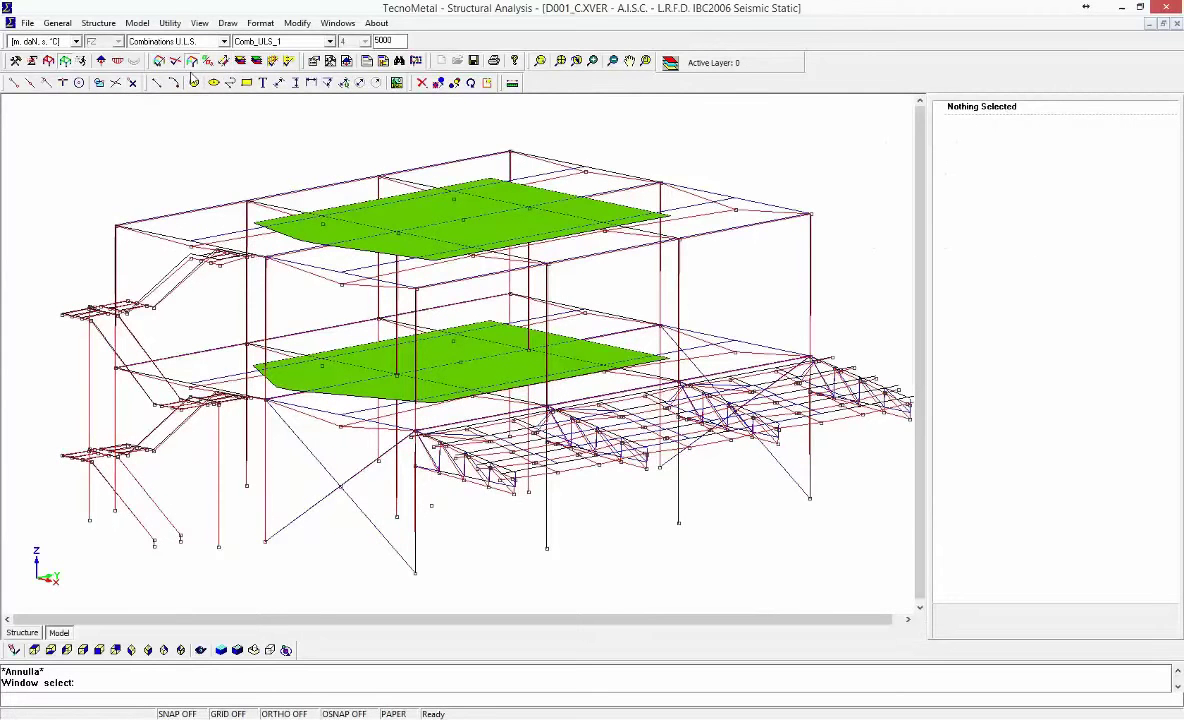
pyautogui.click(282, 43)
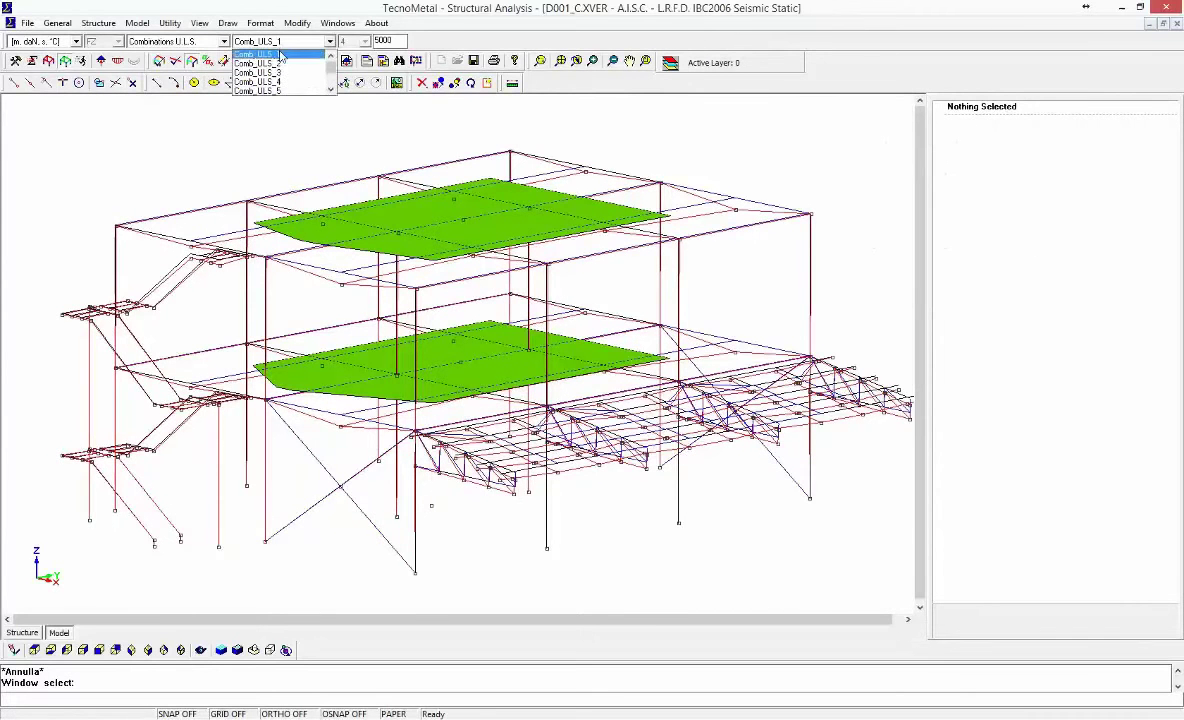
pyautogui.click(280, 54)
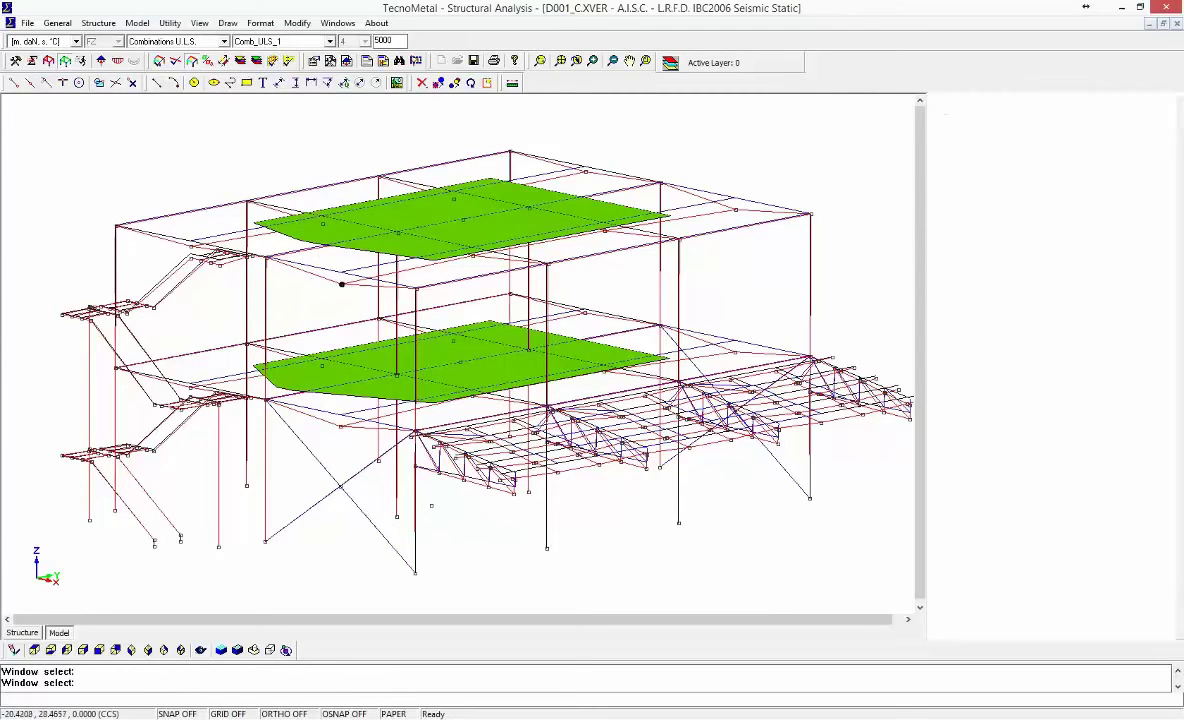
pyautogui.click(342, 284)
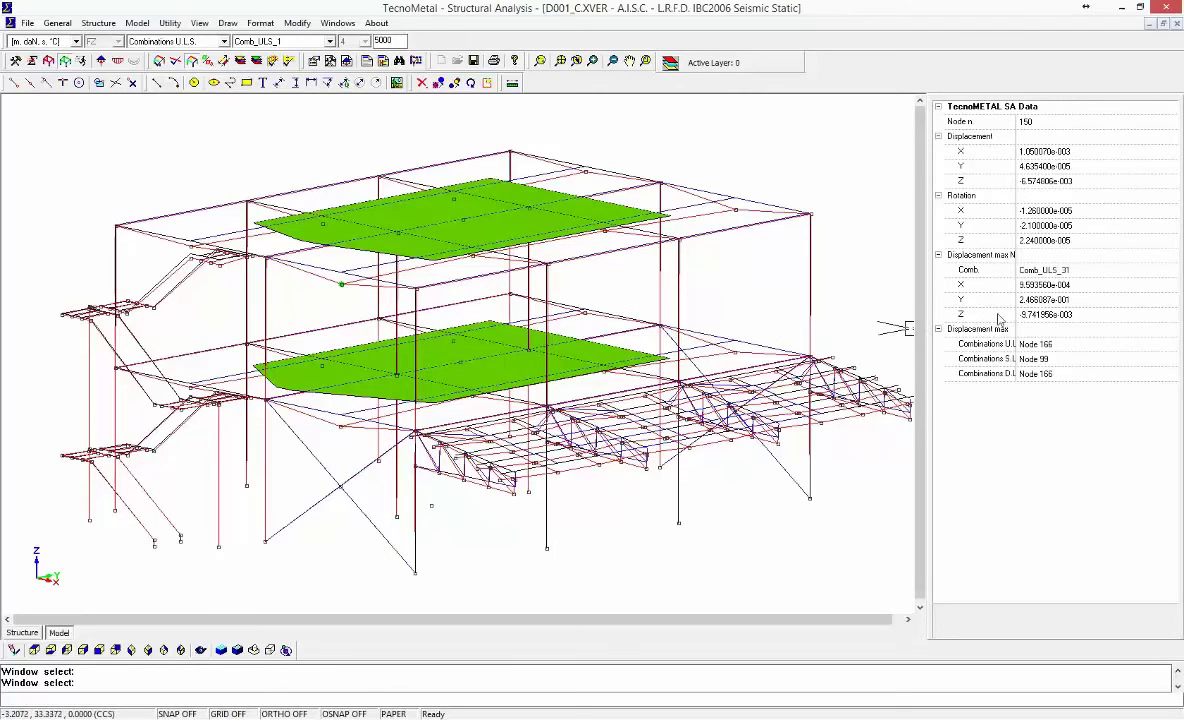
pyautogui.moveTo(1013, 307); pyautogui.dragTo(1039, 314)
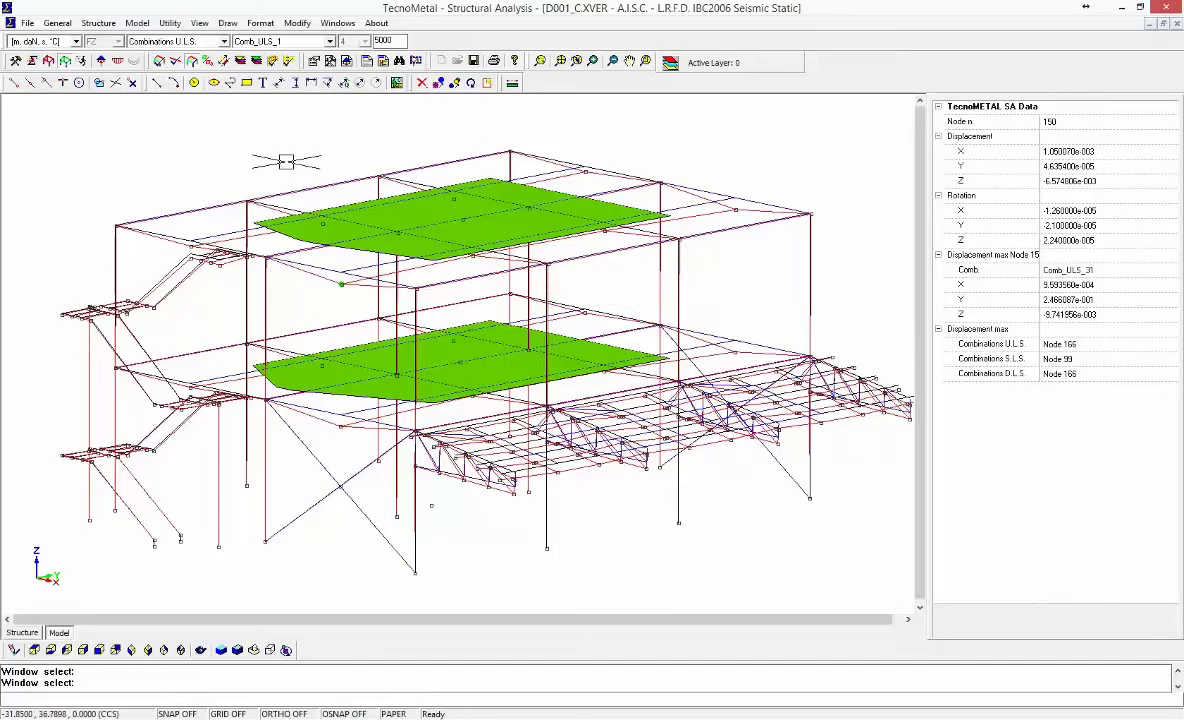
# Animate the Comb_ULS_1 deformation at scale 10000 and examine the movement from the side and in 3D
pyautogui.click(82, 62)
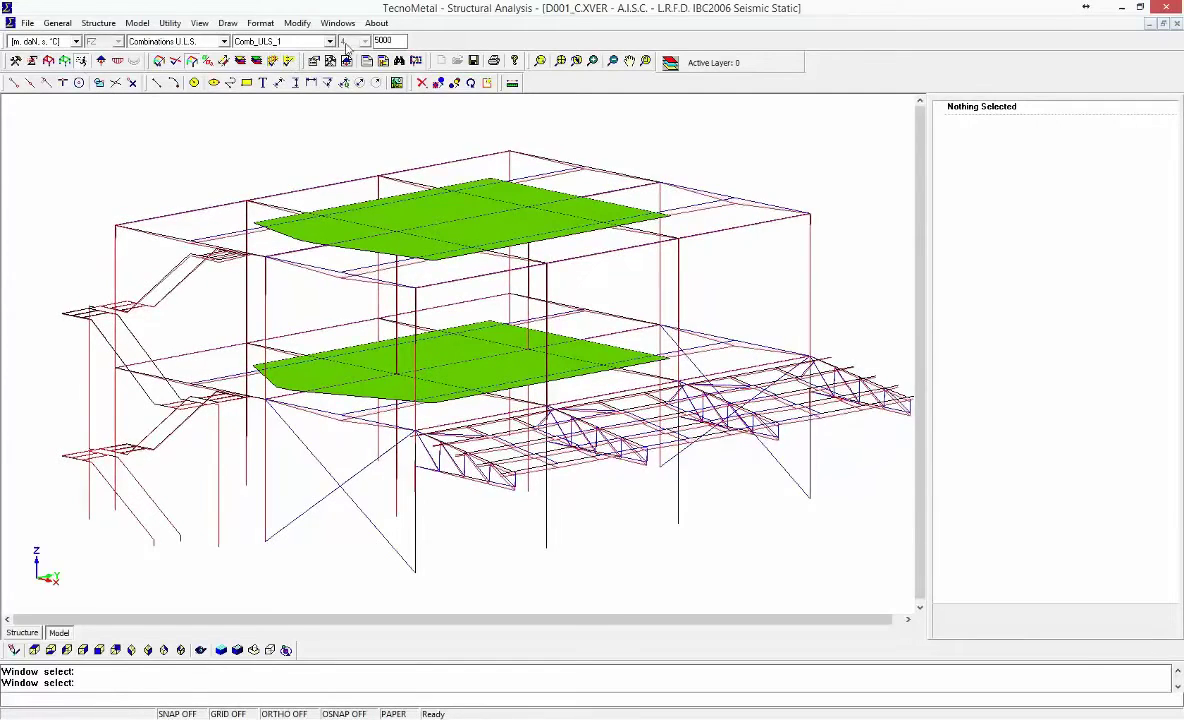
pyautogui.doubleClick(378, 41)
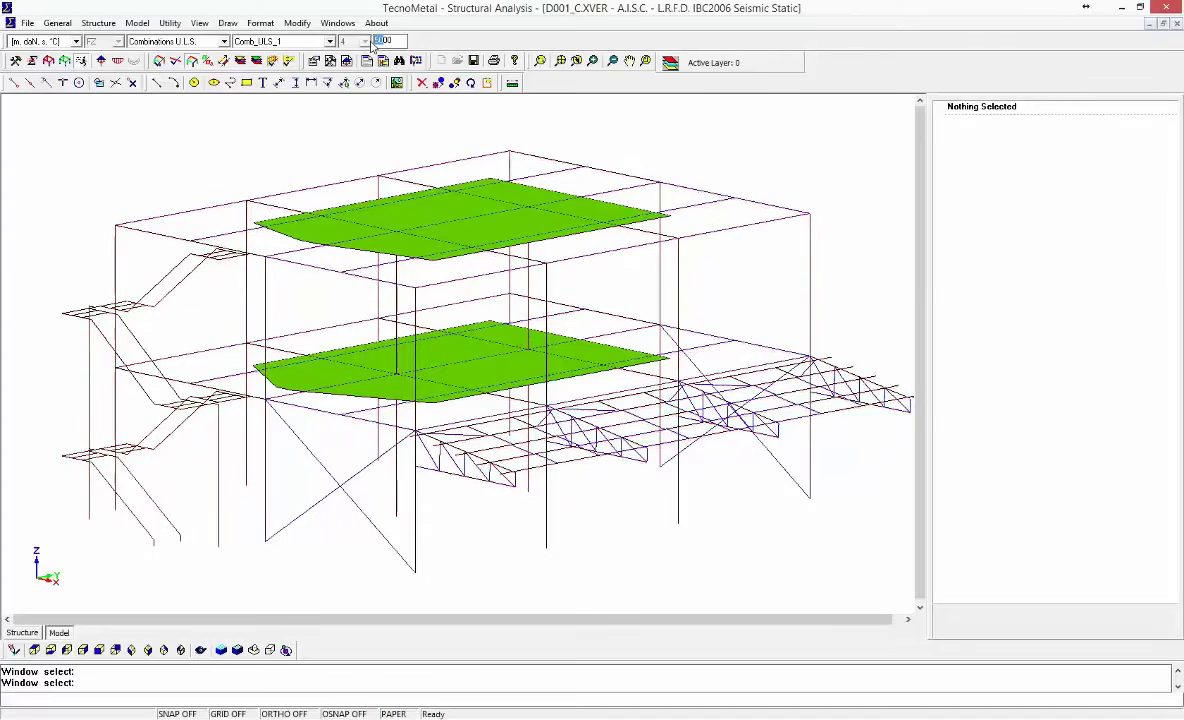
pyautogui.write('10000')
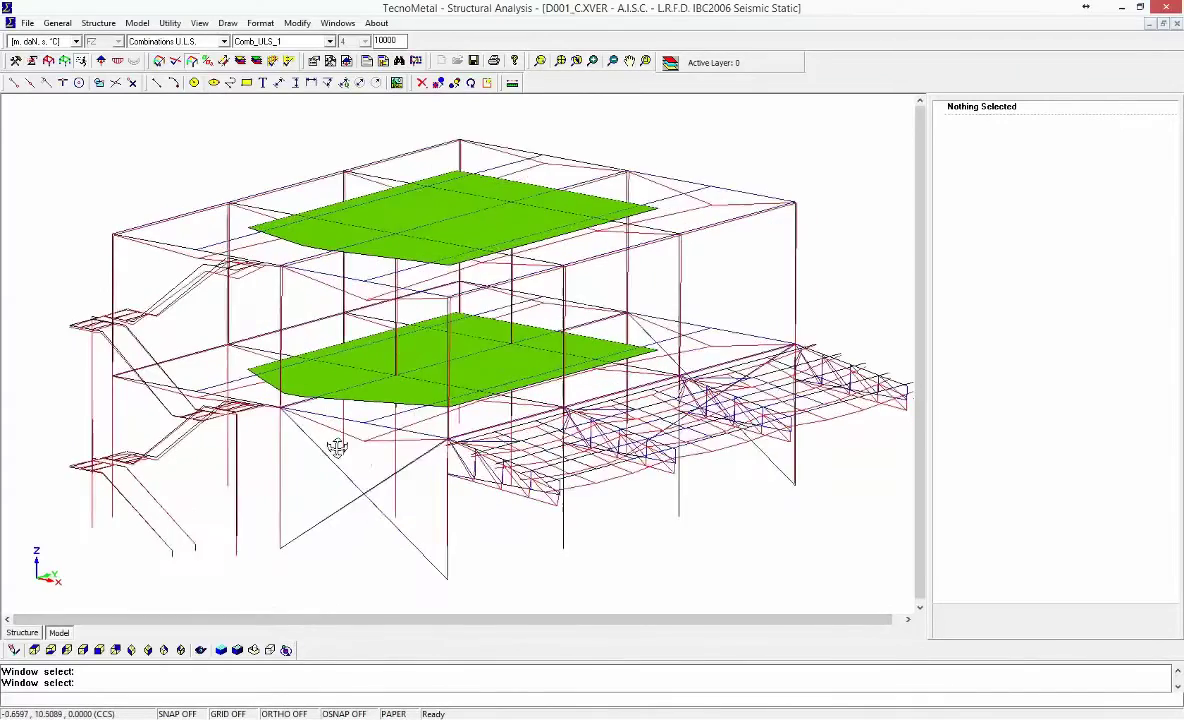
pyautogui.moveTo(351, 444); pyautogui.dragTo(488, 401)
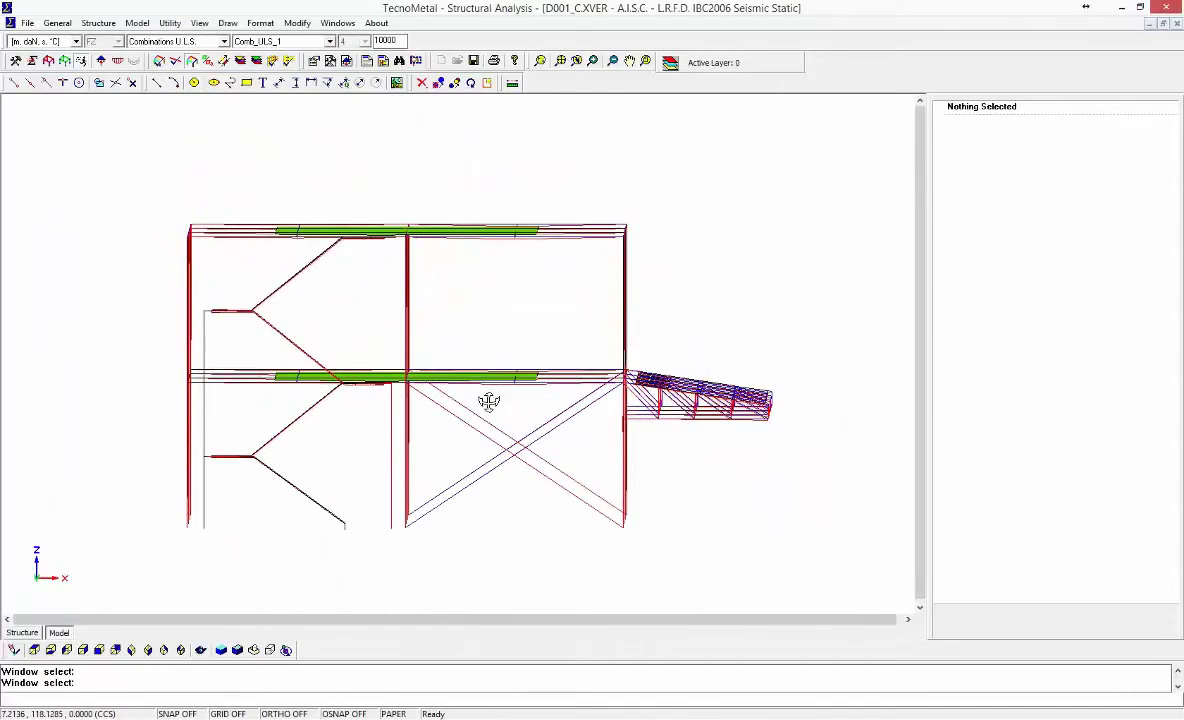
pyautogui.moveTo(488, 401); pyautogui.dragTo(328, 447)
pyautogui.press('Escape')
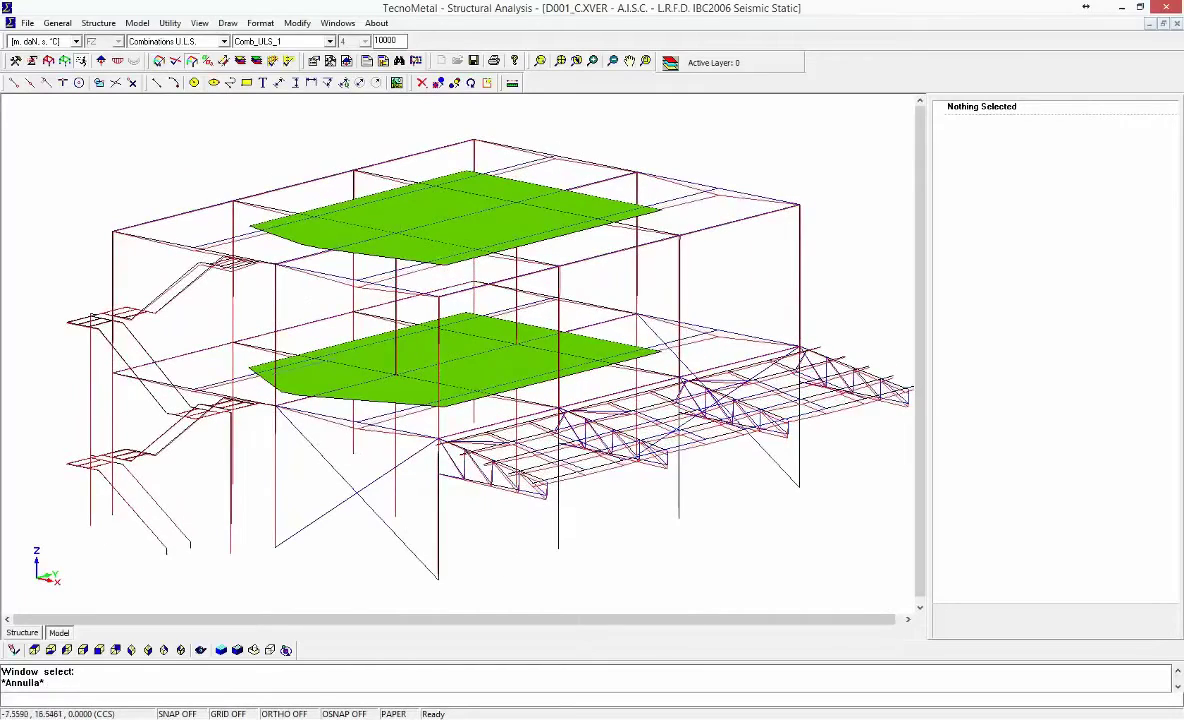
# Display the FZ support reactions for Comb_ULS_1, followed by the F1 and M3 internal force diagrams of the beams
pyautogui.click(101, 61)
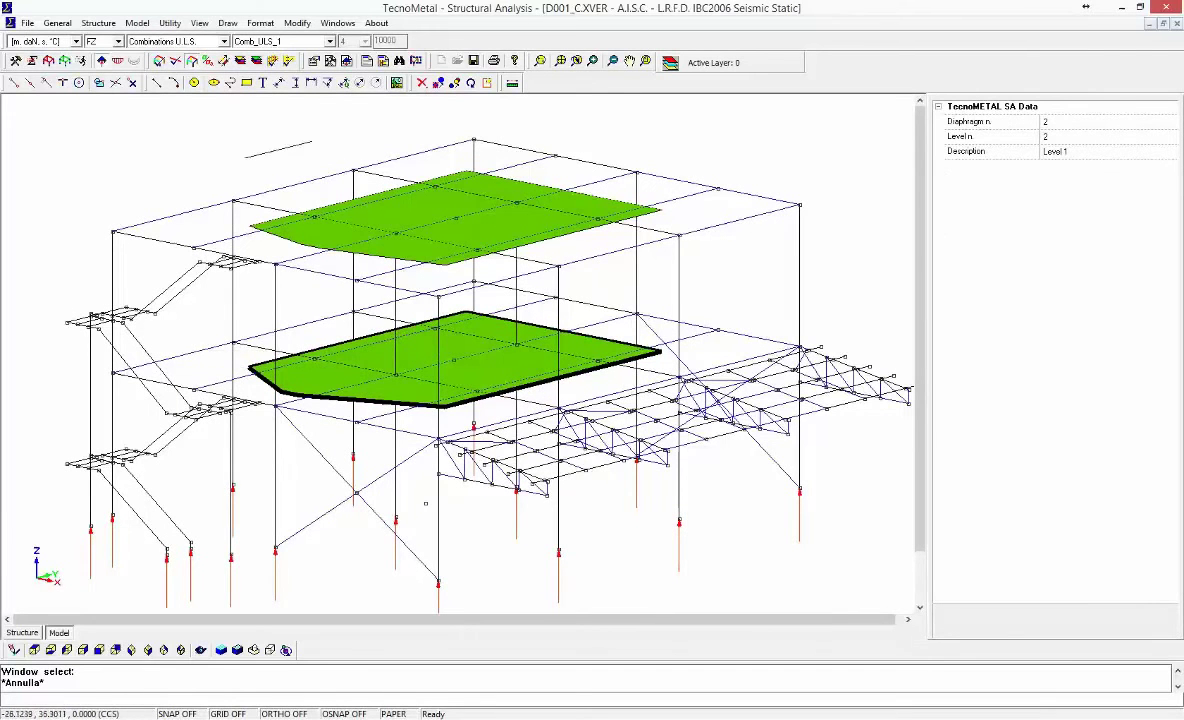
pyautogui.click(118, 62)
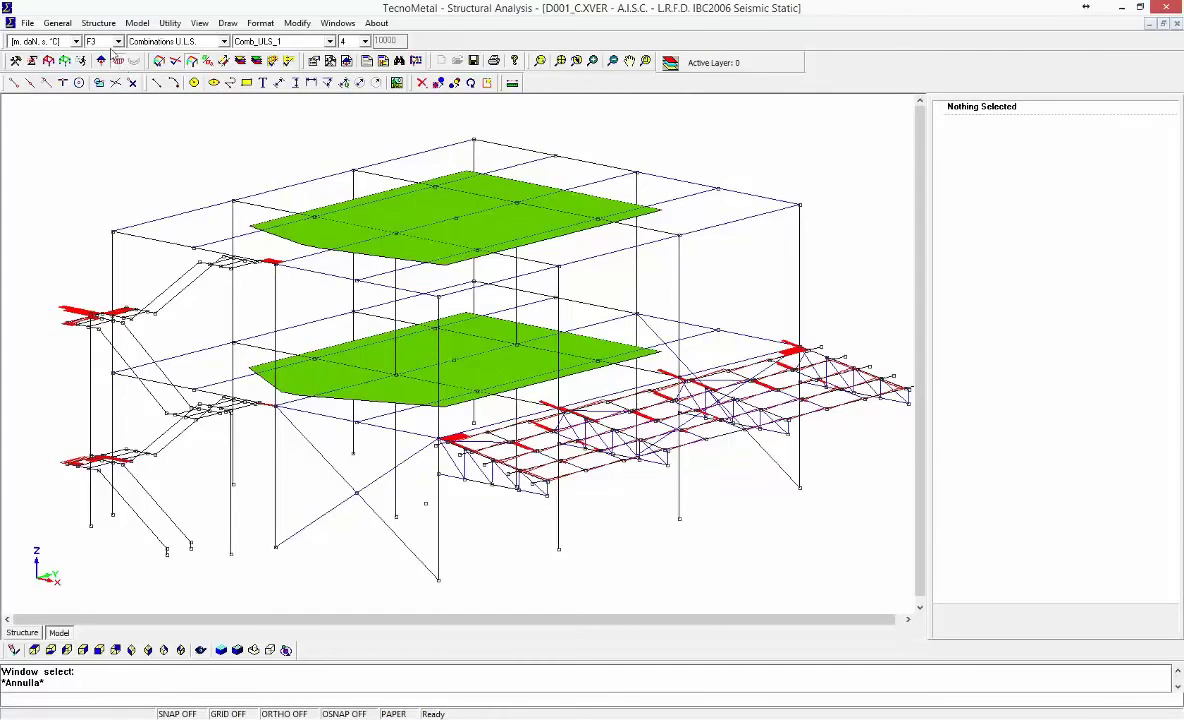
pyautogui.click(104, 41)
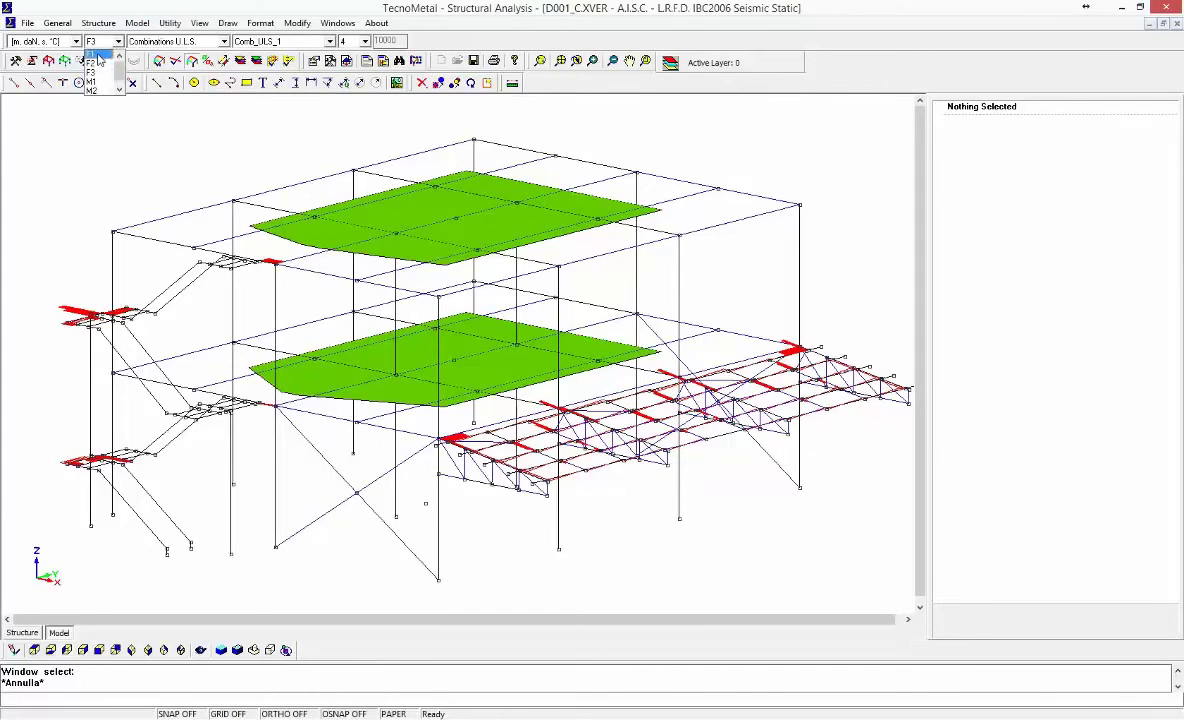
pyautogui.click(97, 55)
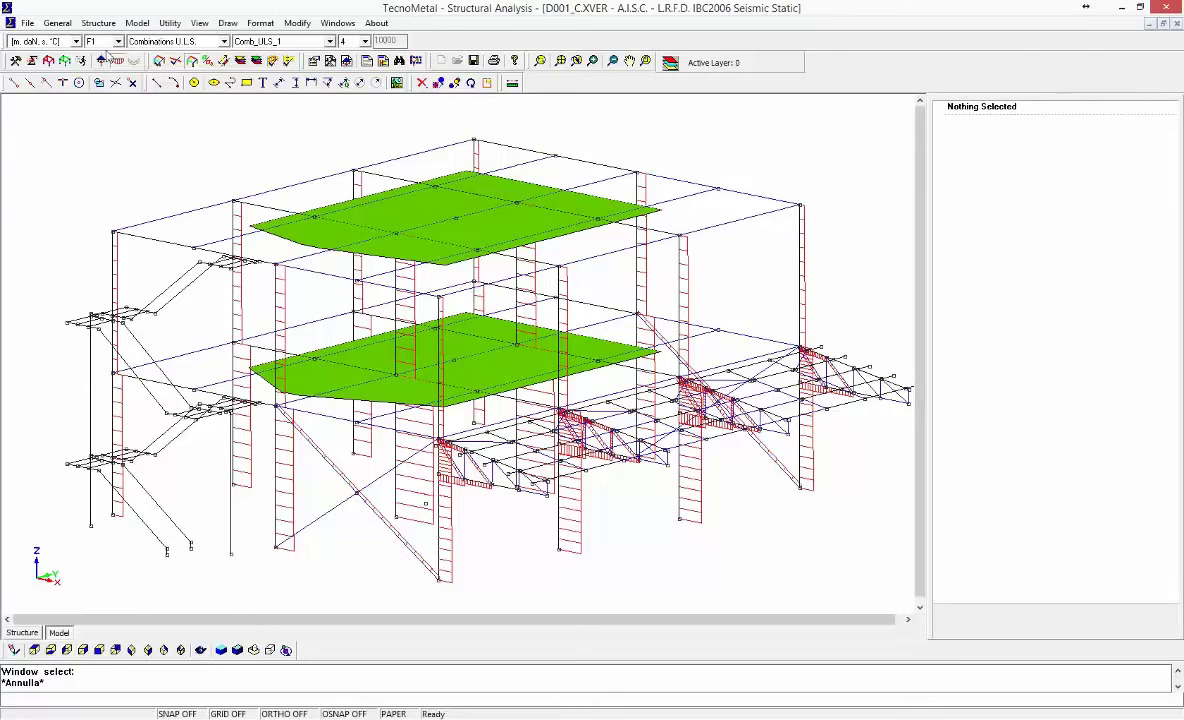
pyautogui.click(104, 41)
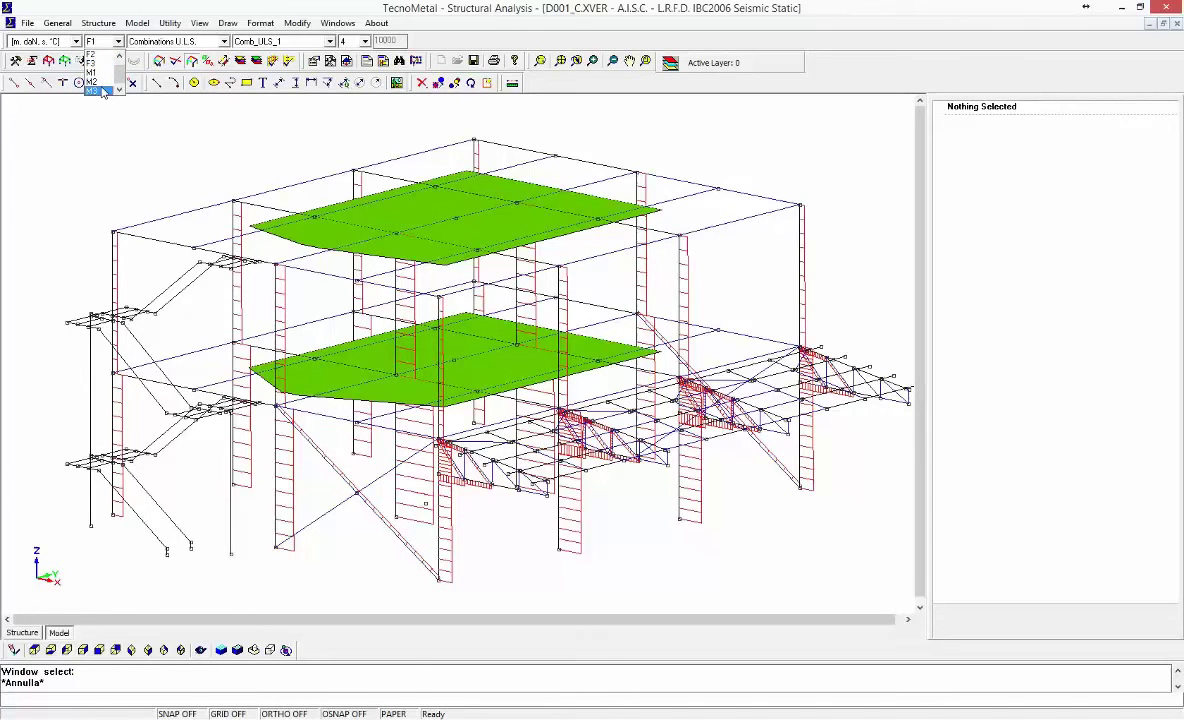
pyautogui.click(101, 90)
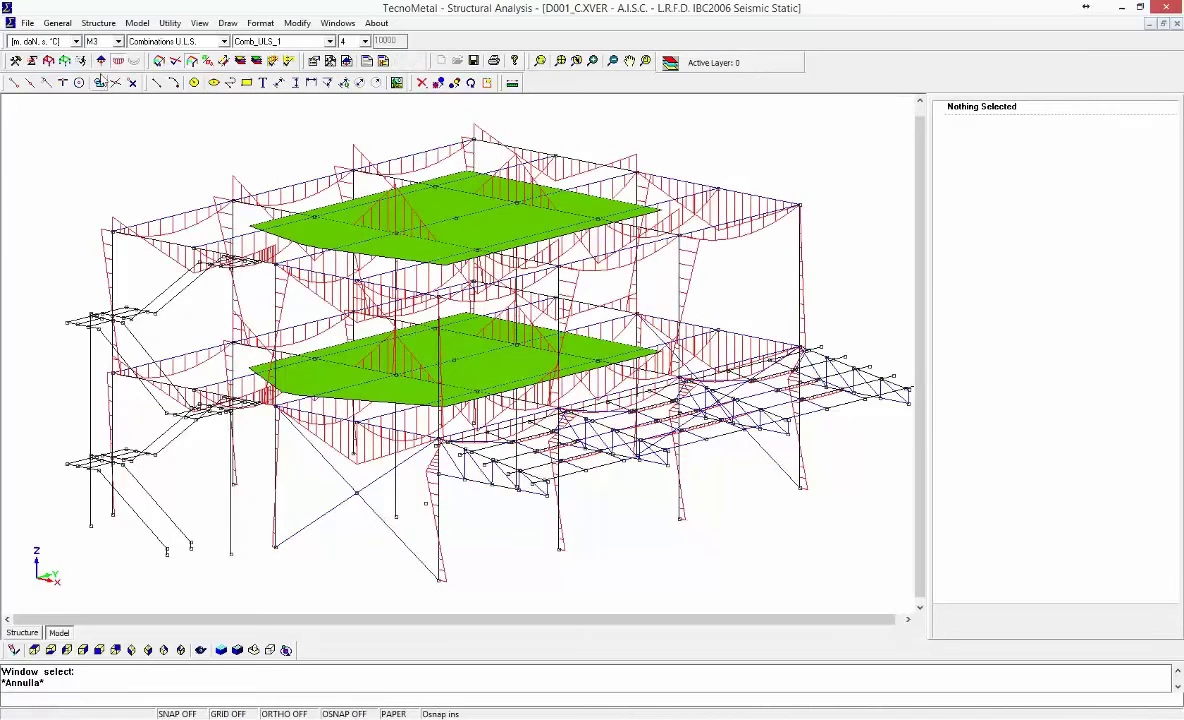
# Set the Filling internal forces preference to Yes, save it, and redraw the M3 diagrams as filled shapes
pyautogui.click(57, 22)
pyautogui.click(68, 40)
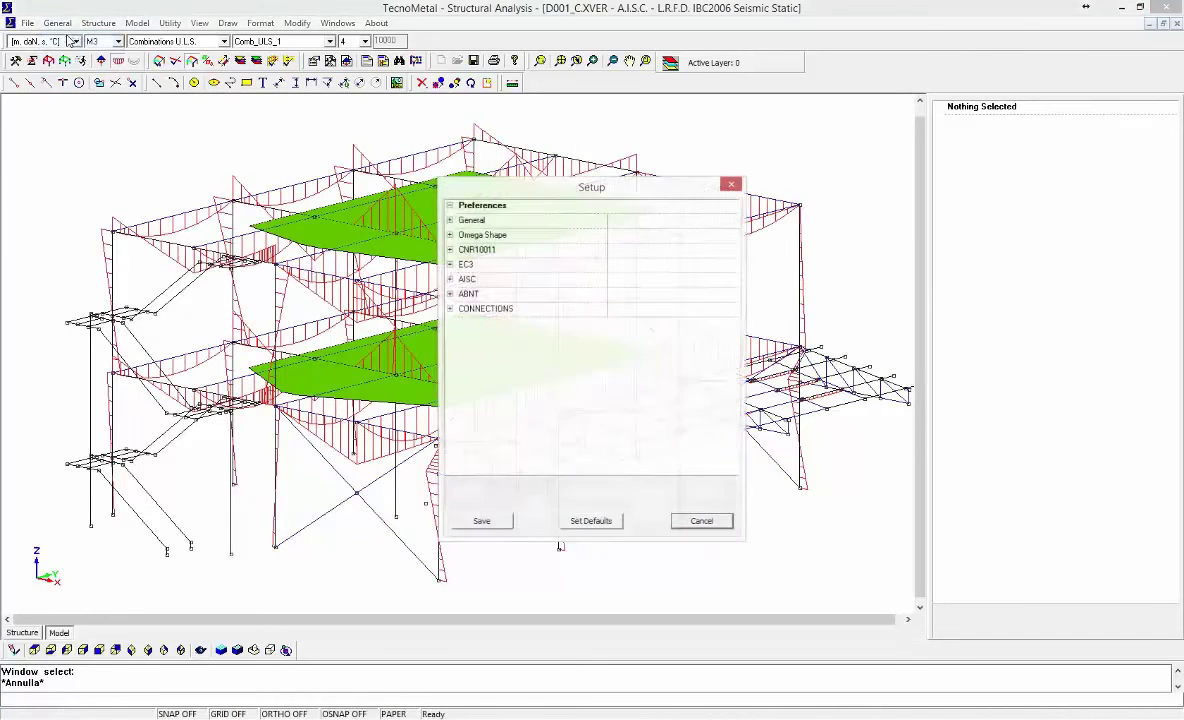
pyautogui.click(449, 221)
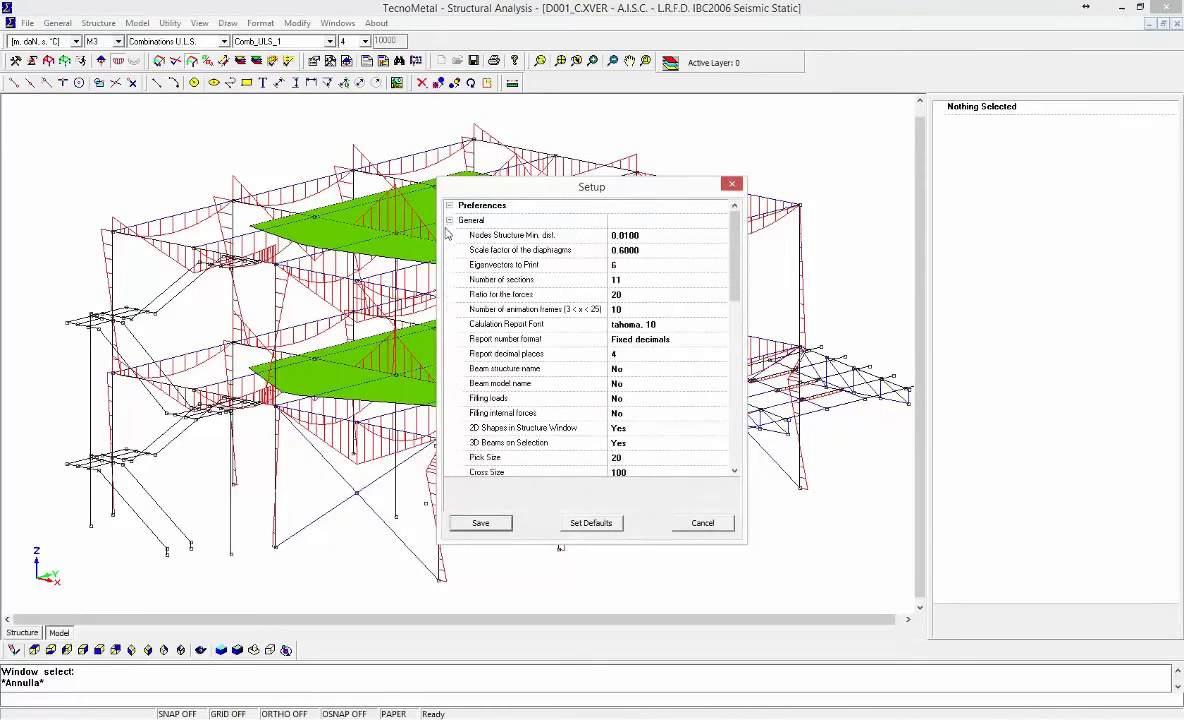
pyautogui.moveTo(735, 291); pyautogui.dragTo(739, 336)
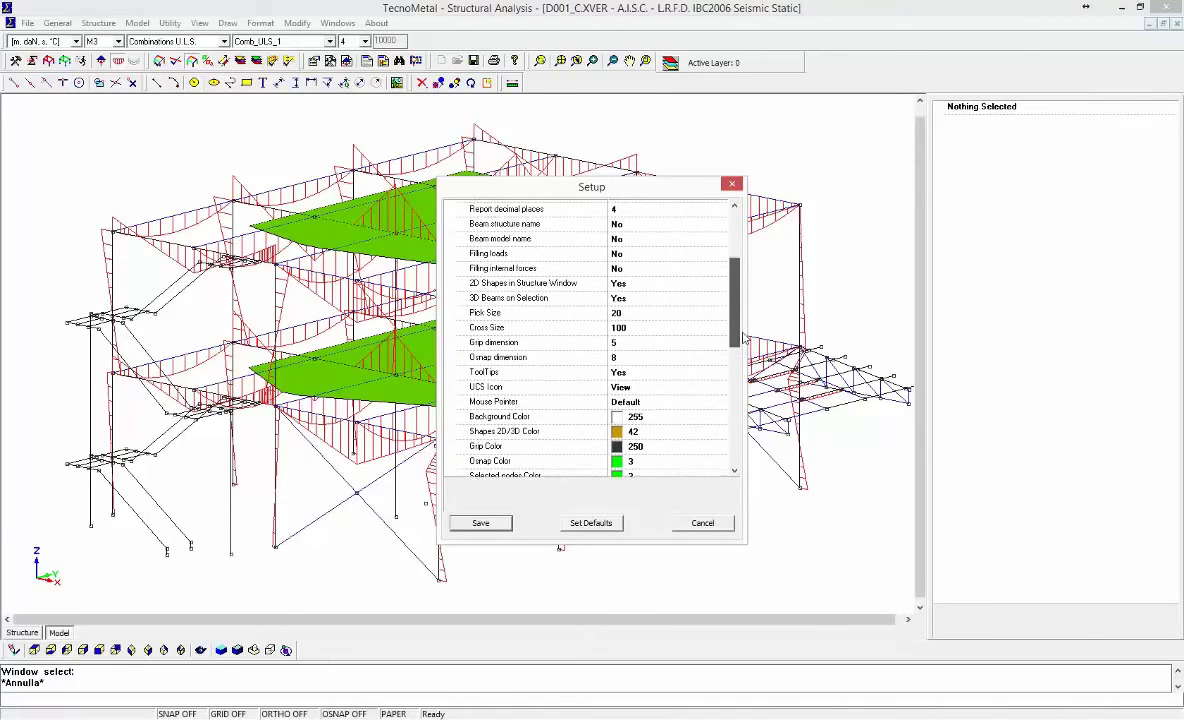
pyautogui.click(662, 270)
pyautogui.click(673, 291)
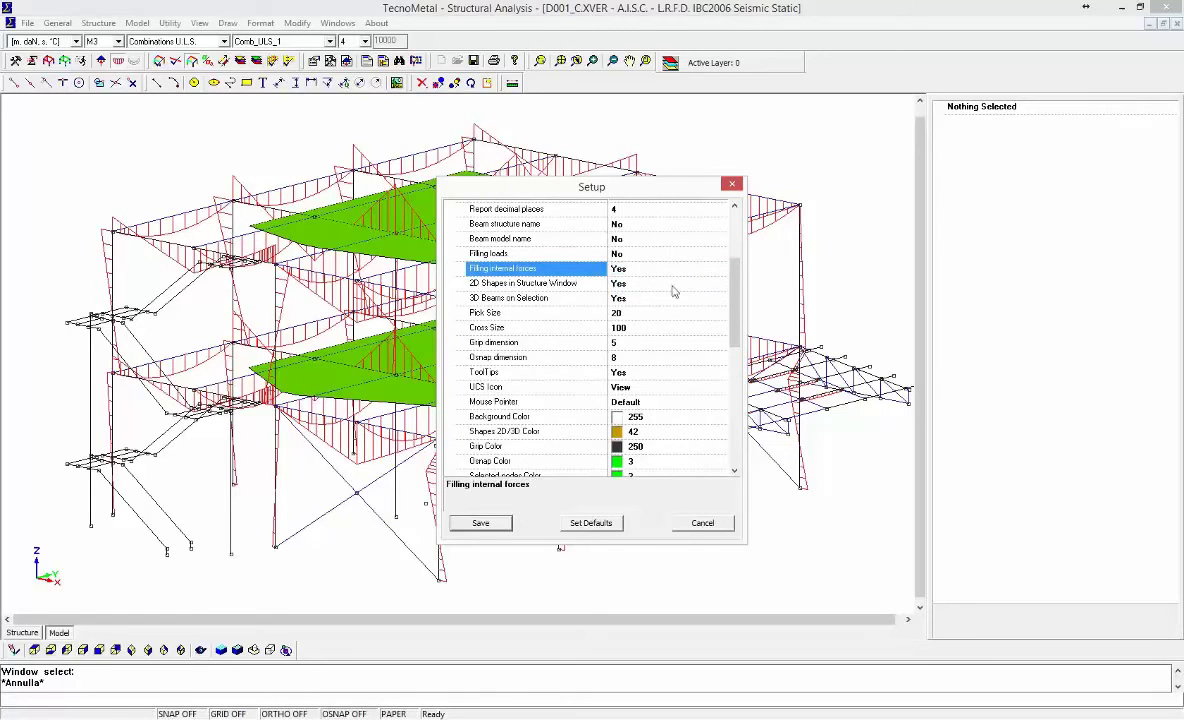
pyautogui.click(508, 523)
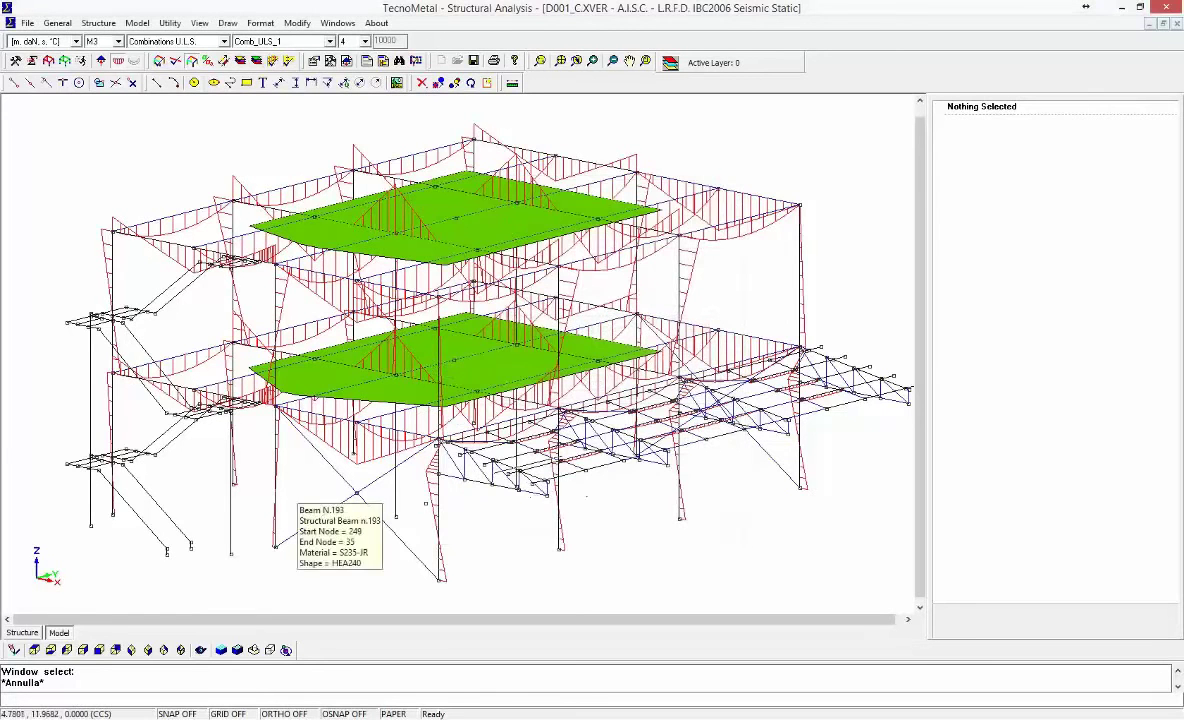
pyautogui.click(118, 61)
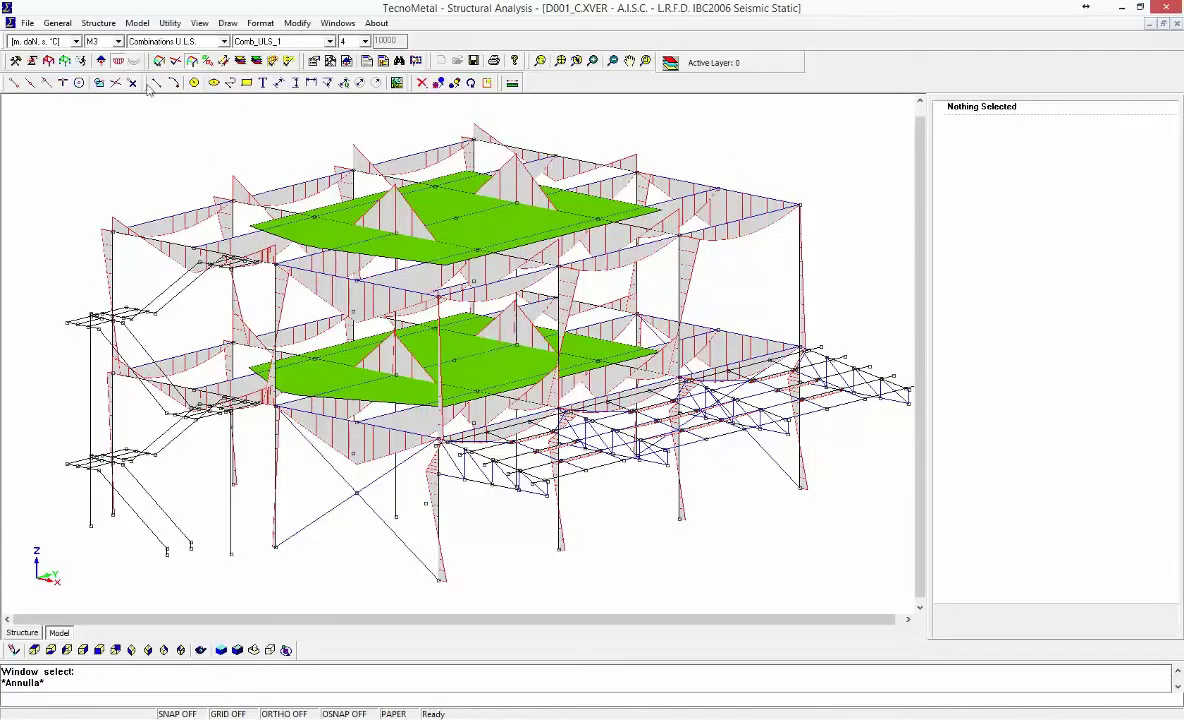
# Freeze the Model diaphragm layer so the green floor surfaces no longer cover the diagrams
pyautogui.scroll(1, 161, 149)
pyautogui.scroll(-1, 194, 142)
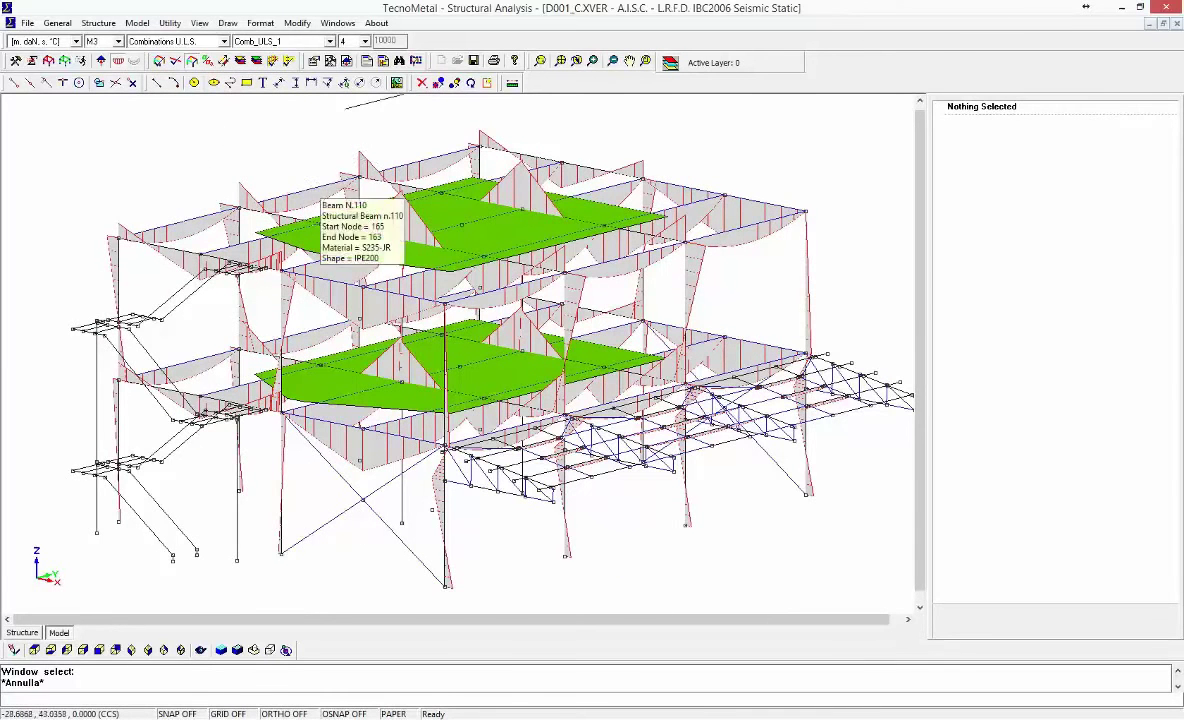
pyautogui.click(618, 62)
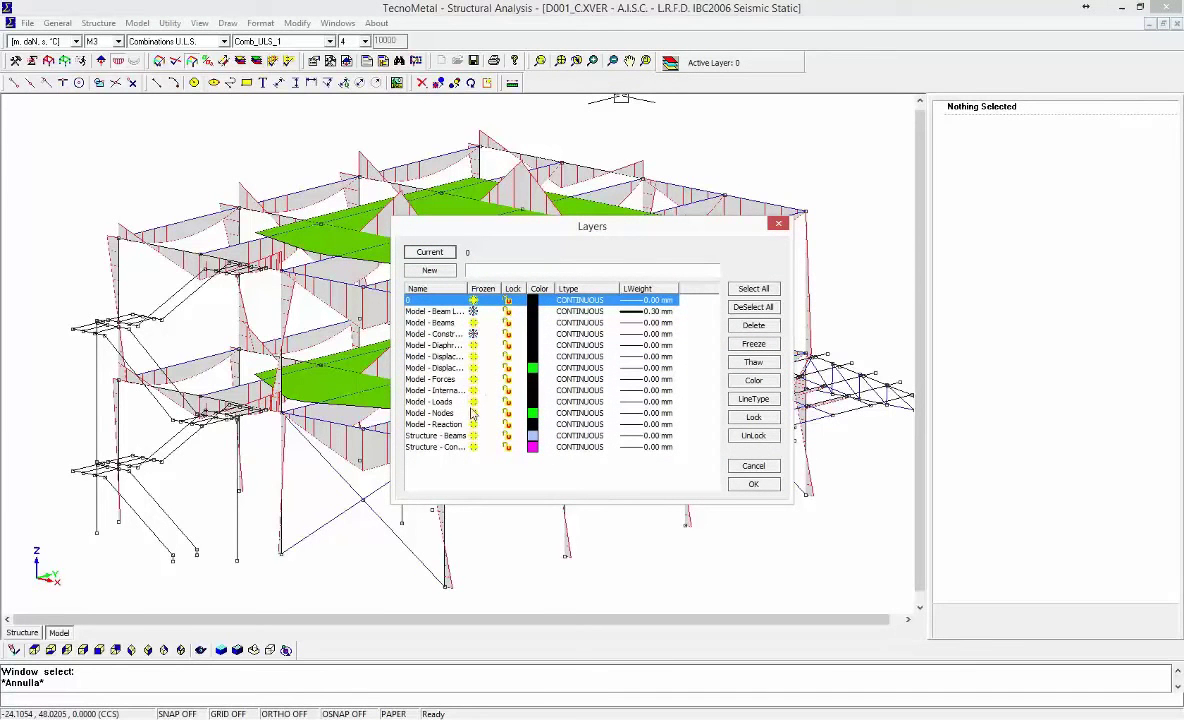
pyautogui.click(474, 346)
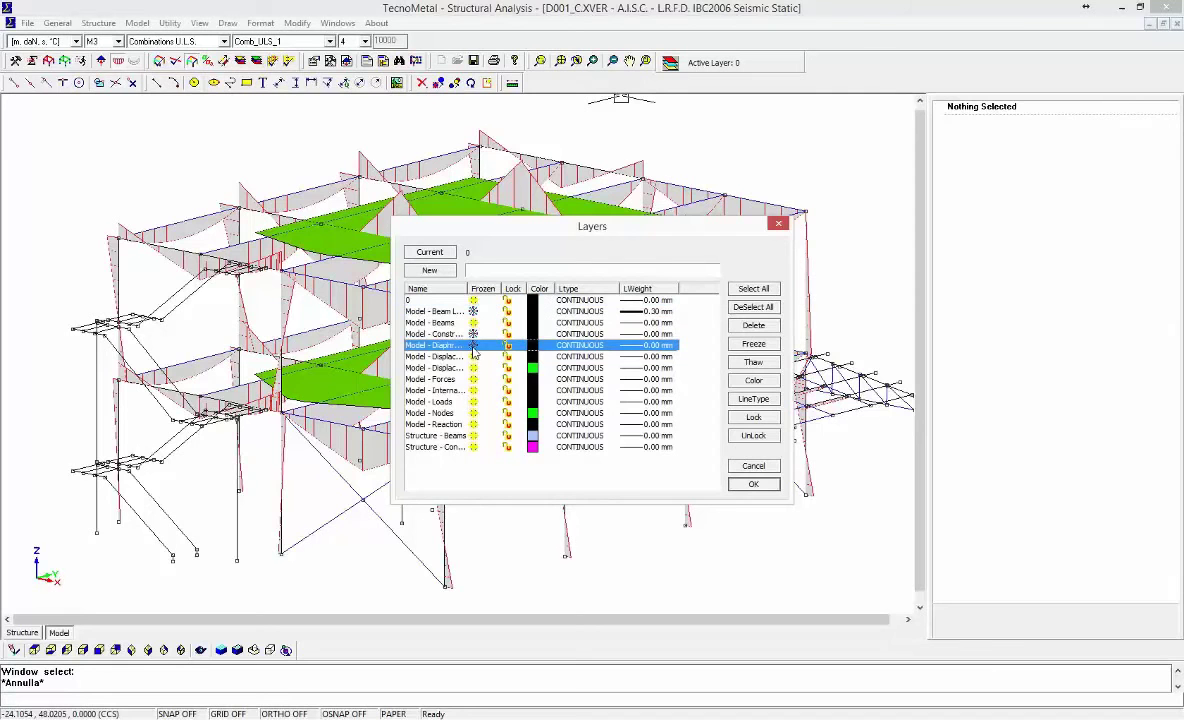
pyautogui.click(753, 484)
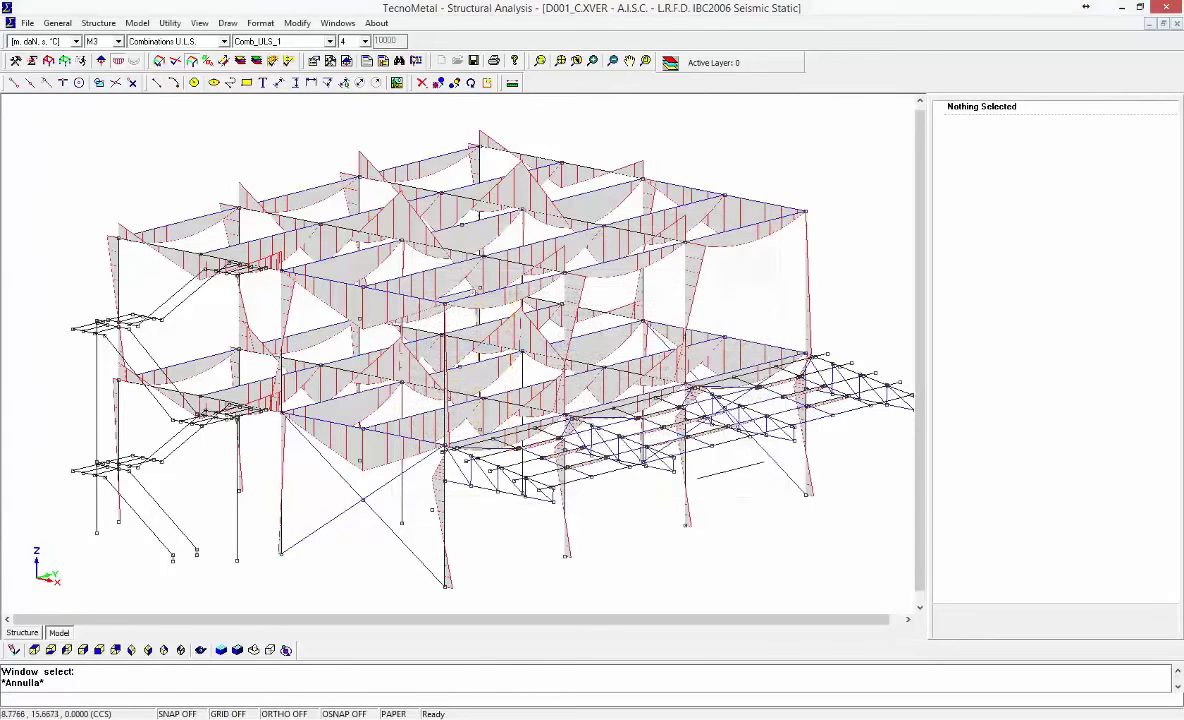
# Set the M3 diagram scale to 2 and query the internal forces of roof beam 102 under Comb_ULS_1
pyautogui.click(346, 41)
pyautogui.click(343, 56)
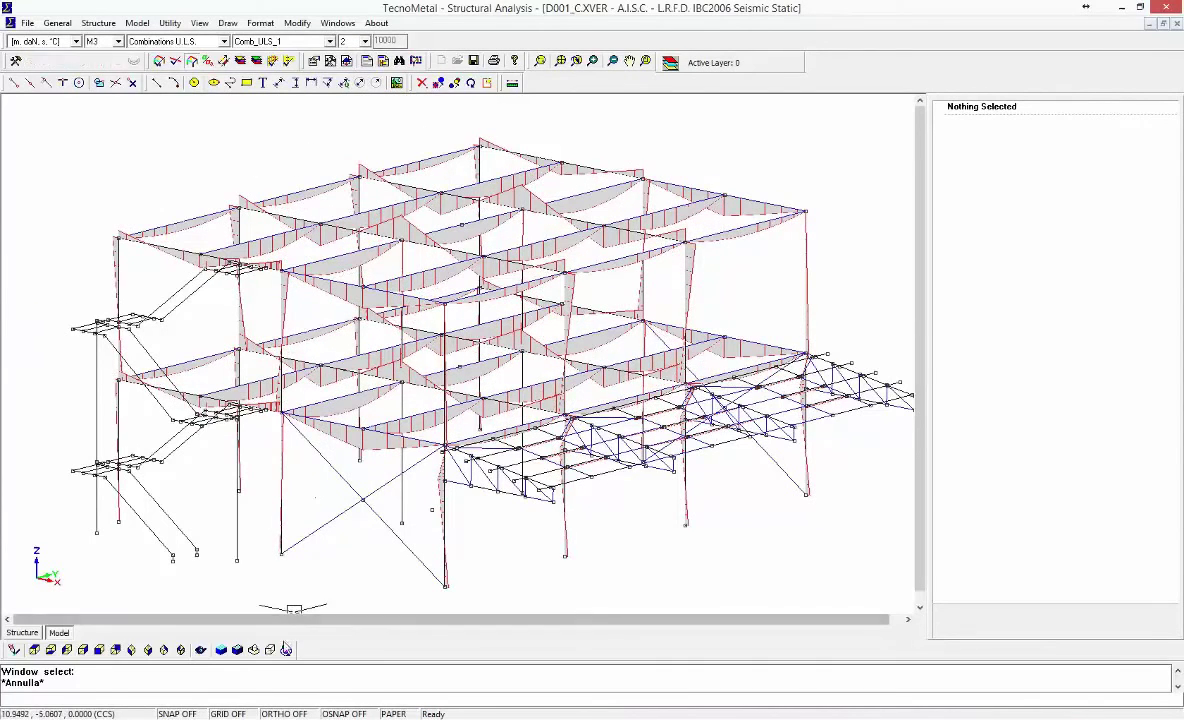
pyautogui.moveTo(460, 393); pyautogui.dragTo(278, 328, button='middle')
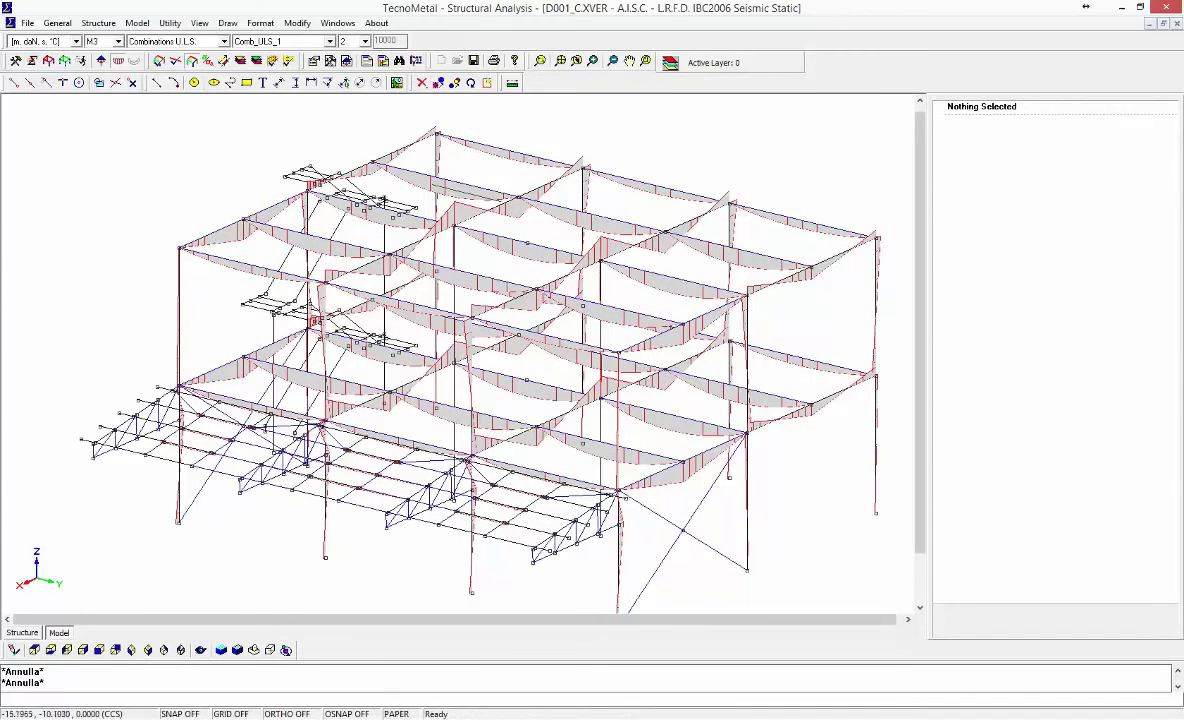
pyautogui.click(440, 185)
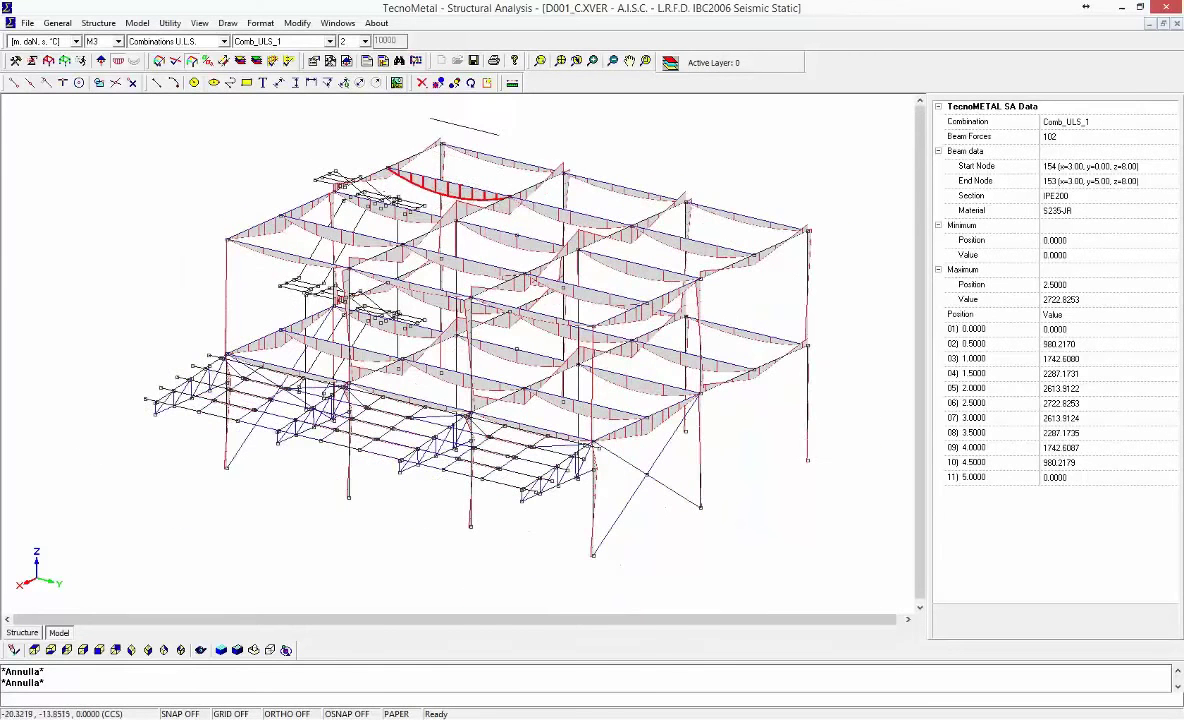
# Select the whole structure with a window to generate the internal force envelope of all its elements
pyautogui.click(383, 62)
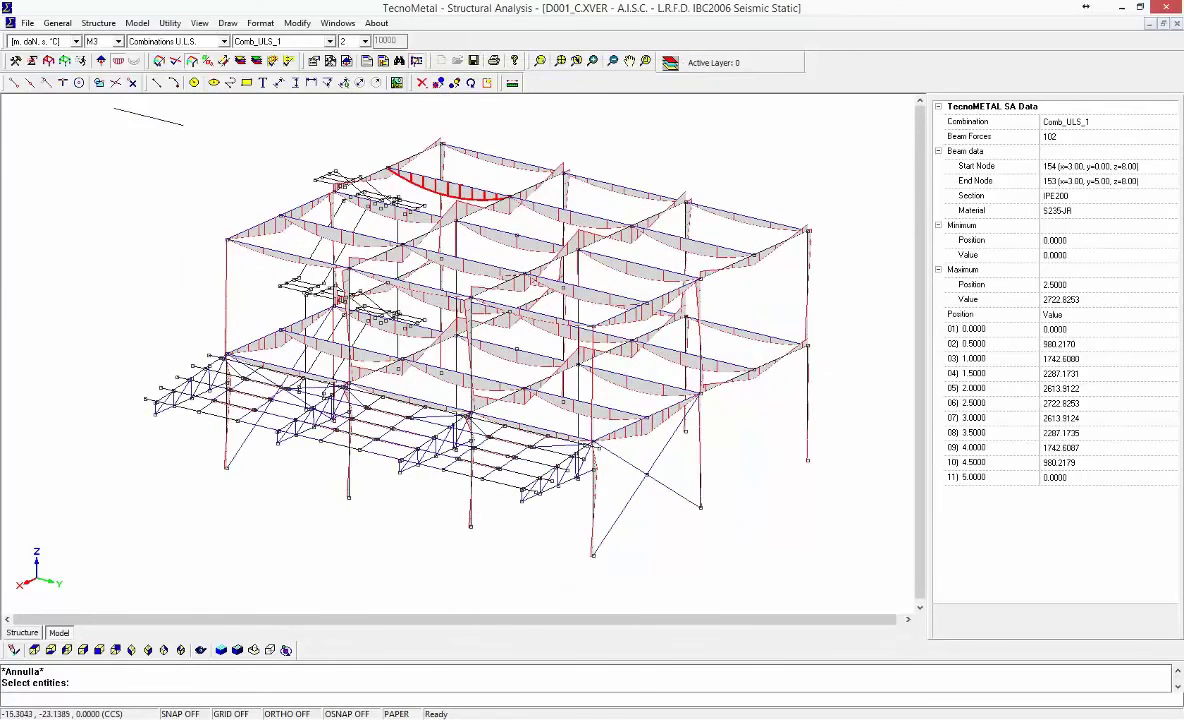
pyautogui.click(110, 106)
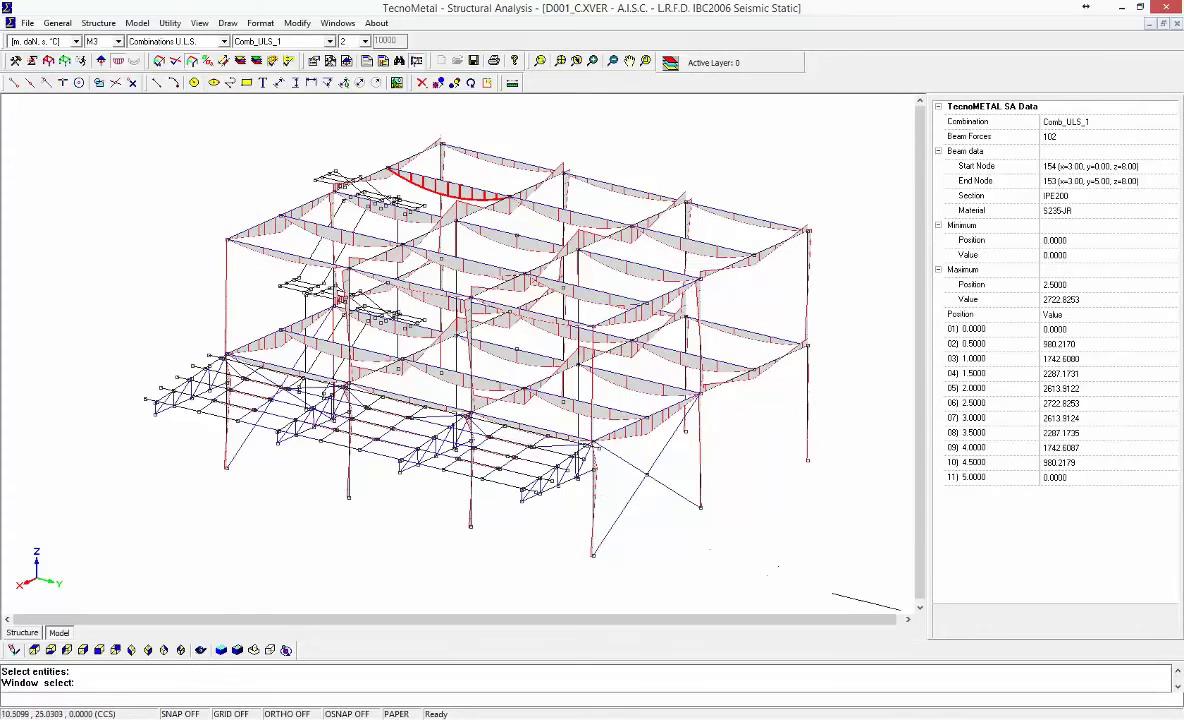
pyautogui.click(832, 568)
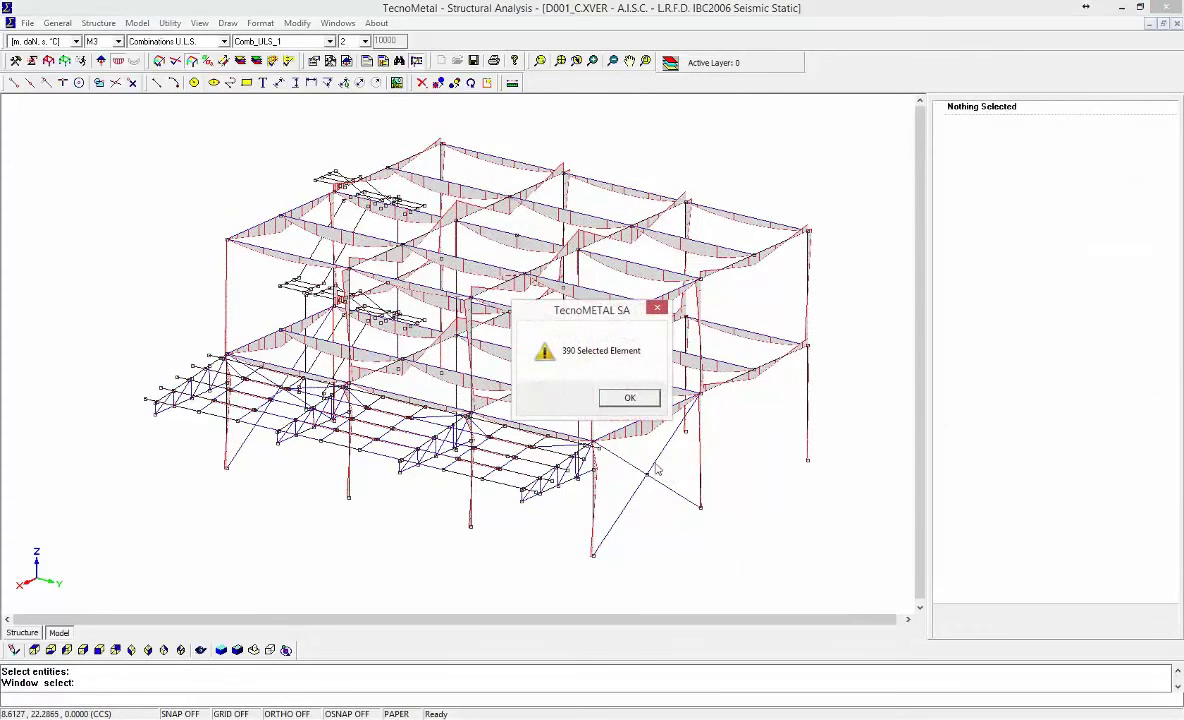
pyautogui.click(632, 399)
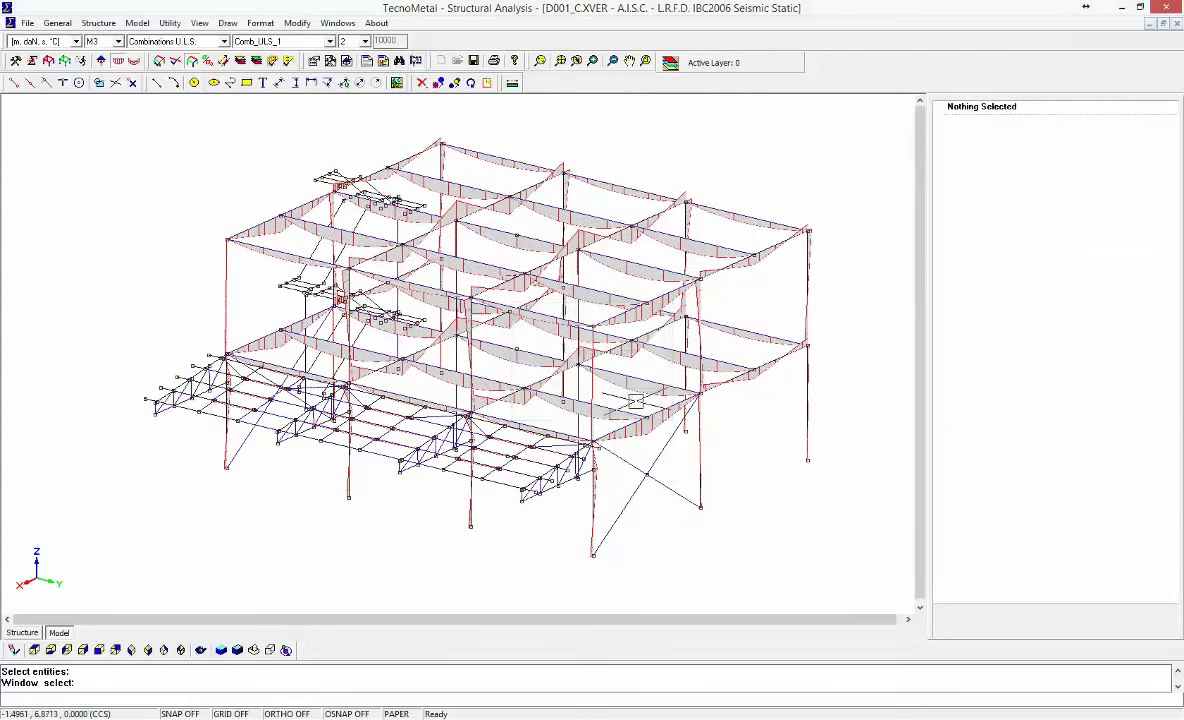
# Display the M3 envelope diagrams for the U.L.S. combinations and query the minimum and maximum values of roof beam 101
pyautogui.click(135, 62)
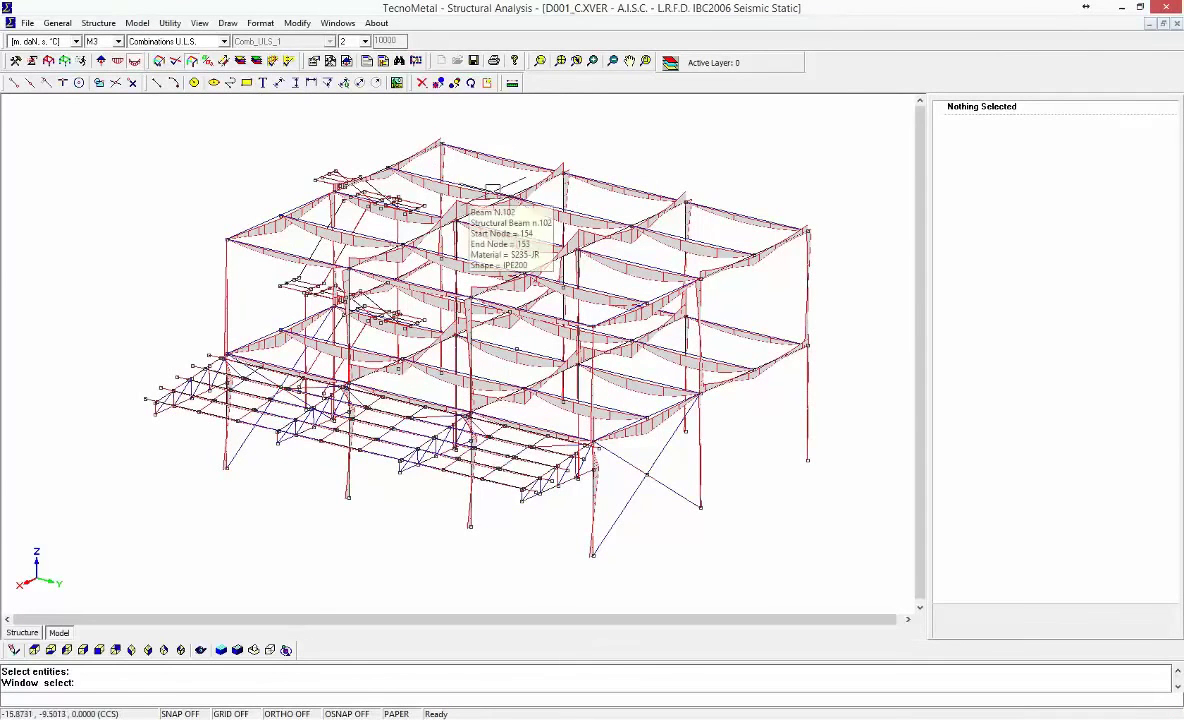
pyautogui.scroll(3, 520, 215)
pyautogui.click(551, 228)
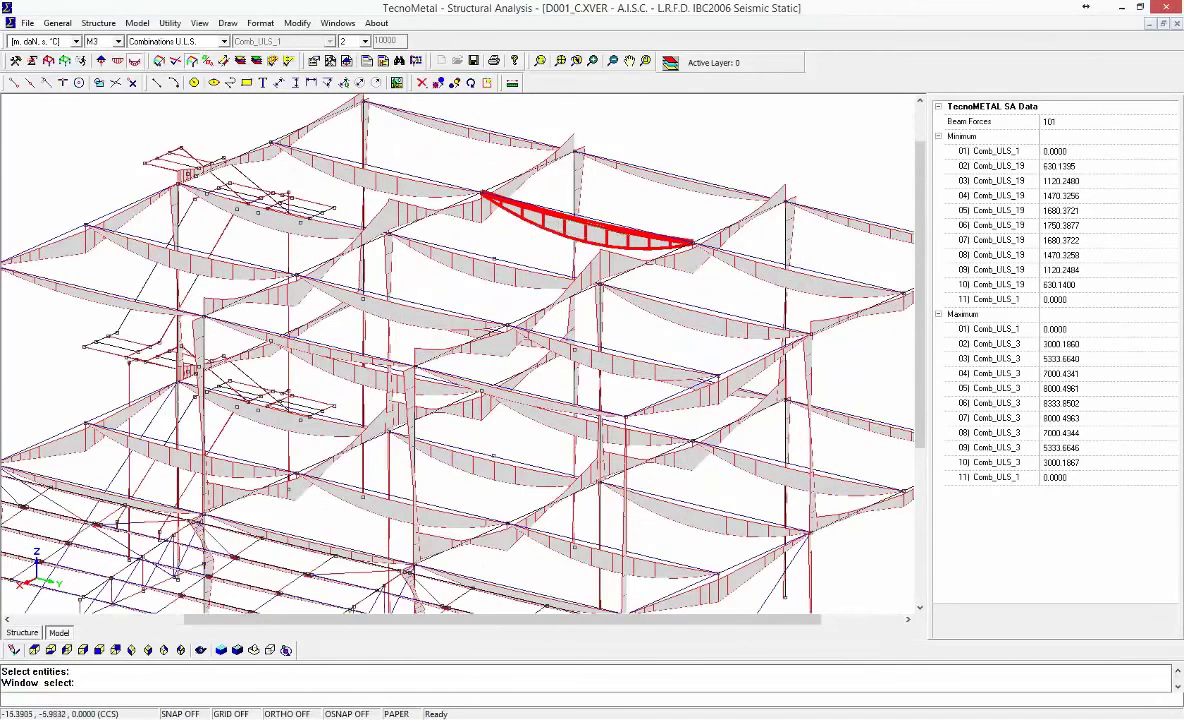
pyautogui.scroll(1, 874, 241)
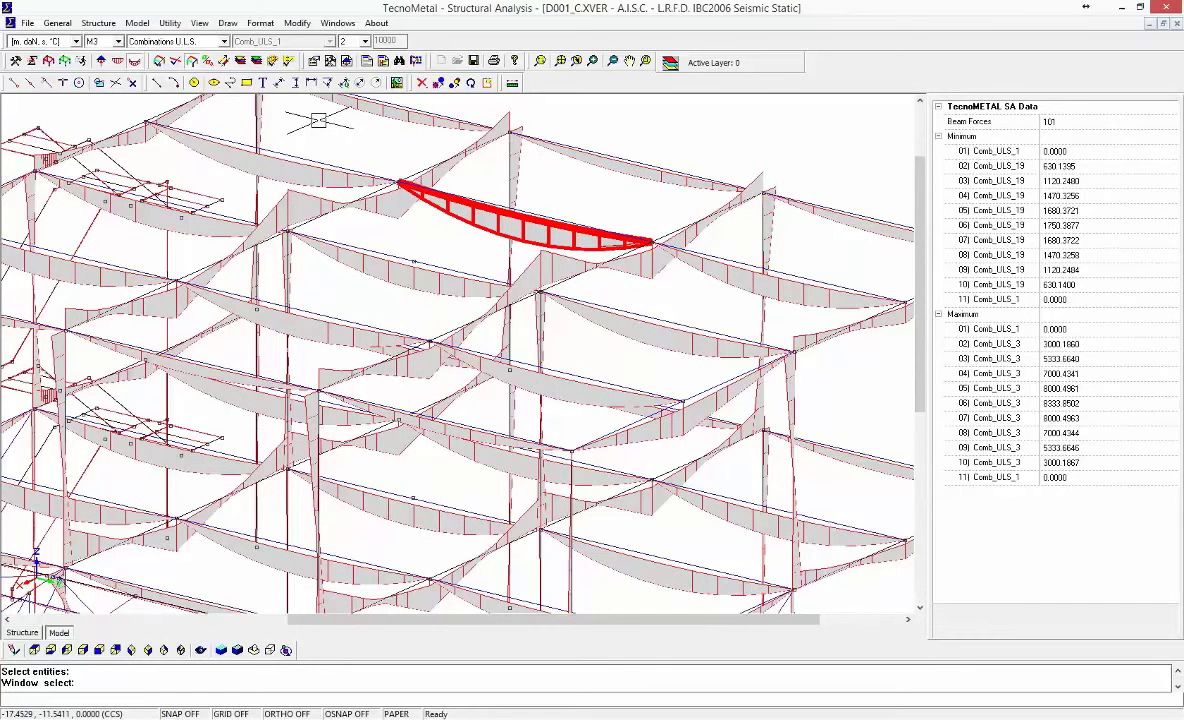
# Display the beam verification results on the structure and review the Interstory Drift DLS table
pyautogui.click(159, 61)
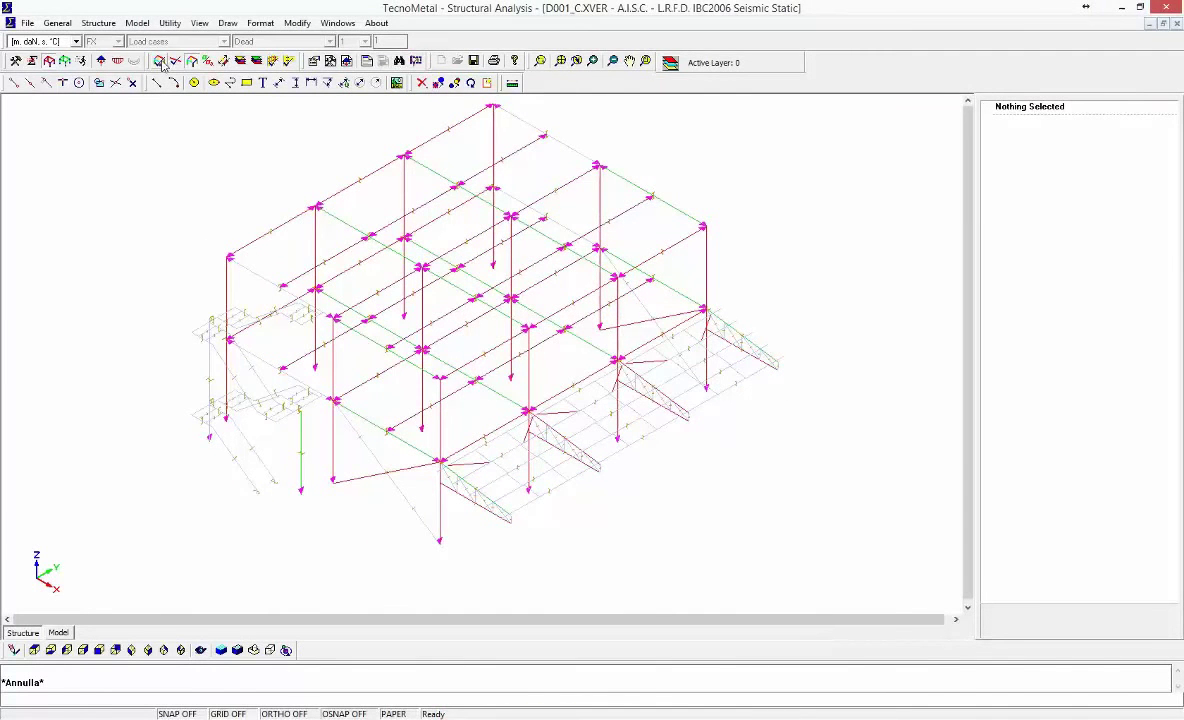
pyautogui.click(241, 63)
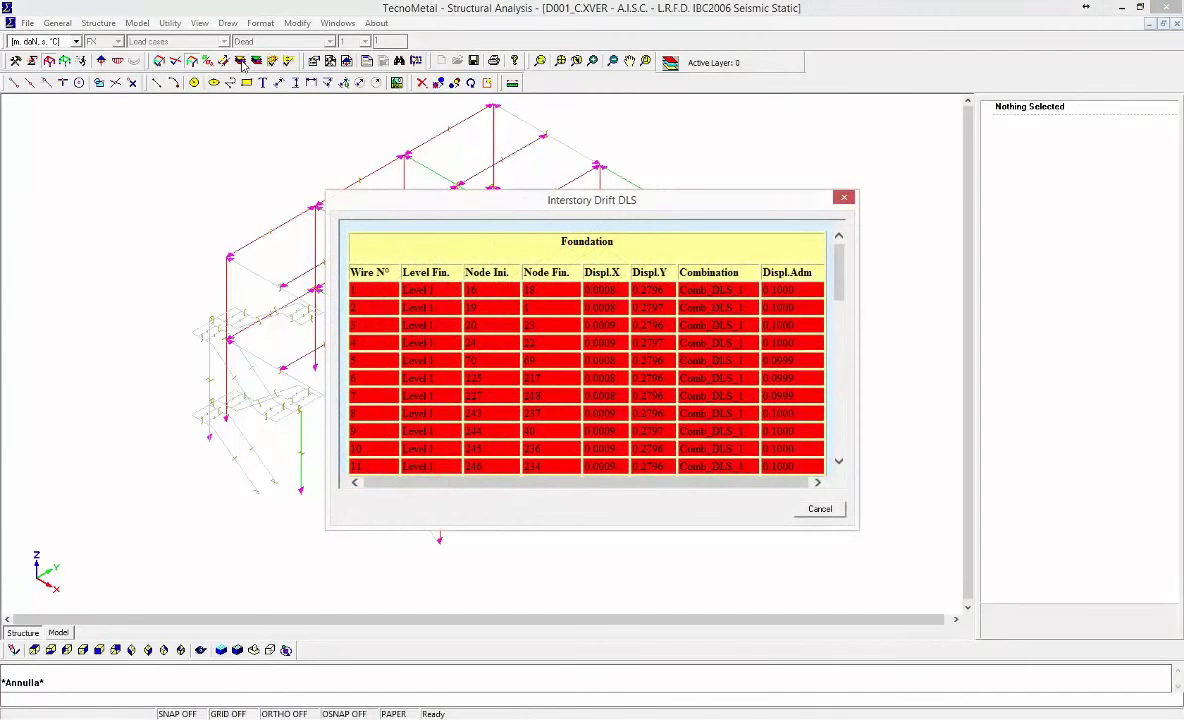
pyautogui.press('Escape')
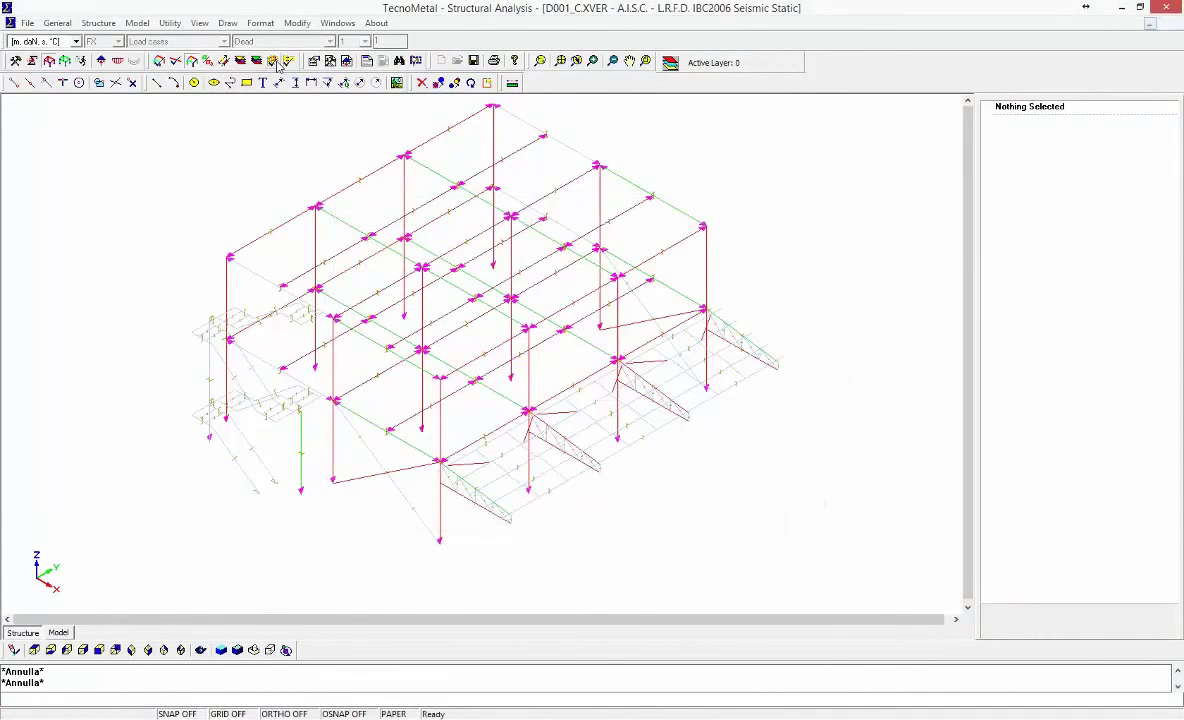
# Display the connection verification results on the structure and query the check data of column 193
pyautogui.click(276, 62)
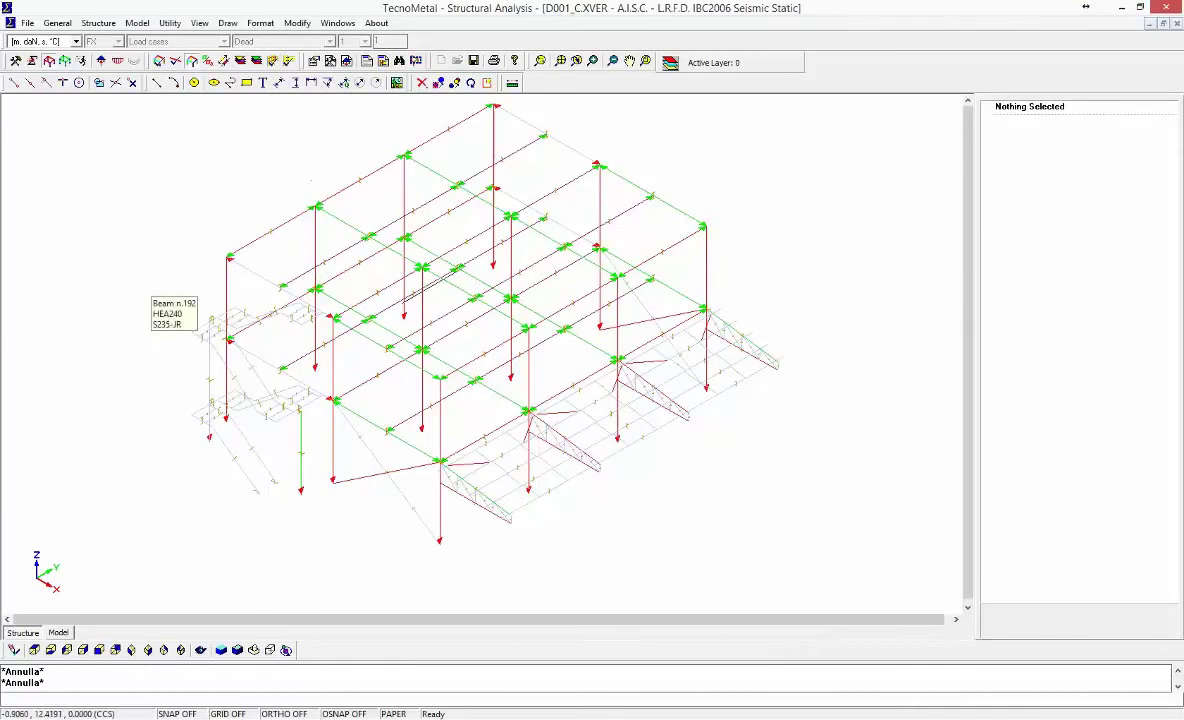
pyautogui.scroll(1, 475, 395)
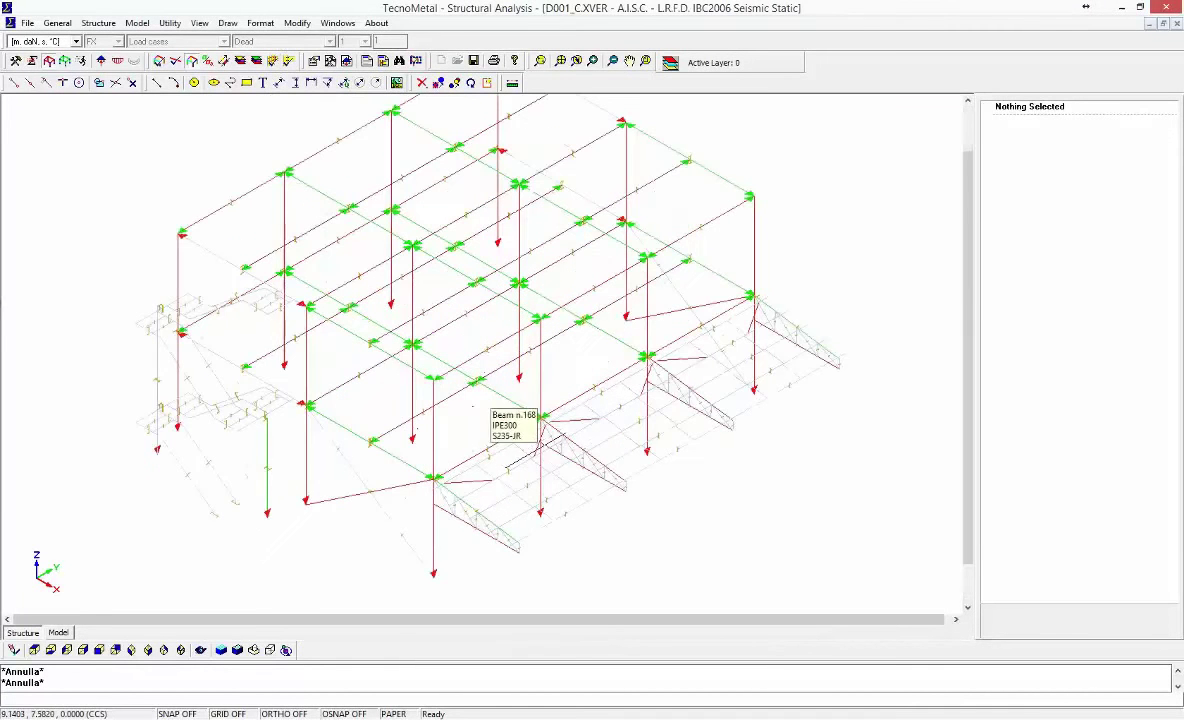
pyautogui.scroll(2, 545, 377)
pyautogui.click(540, 377)
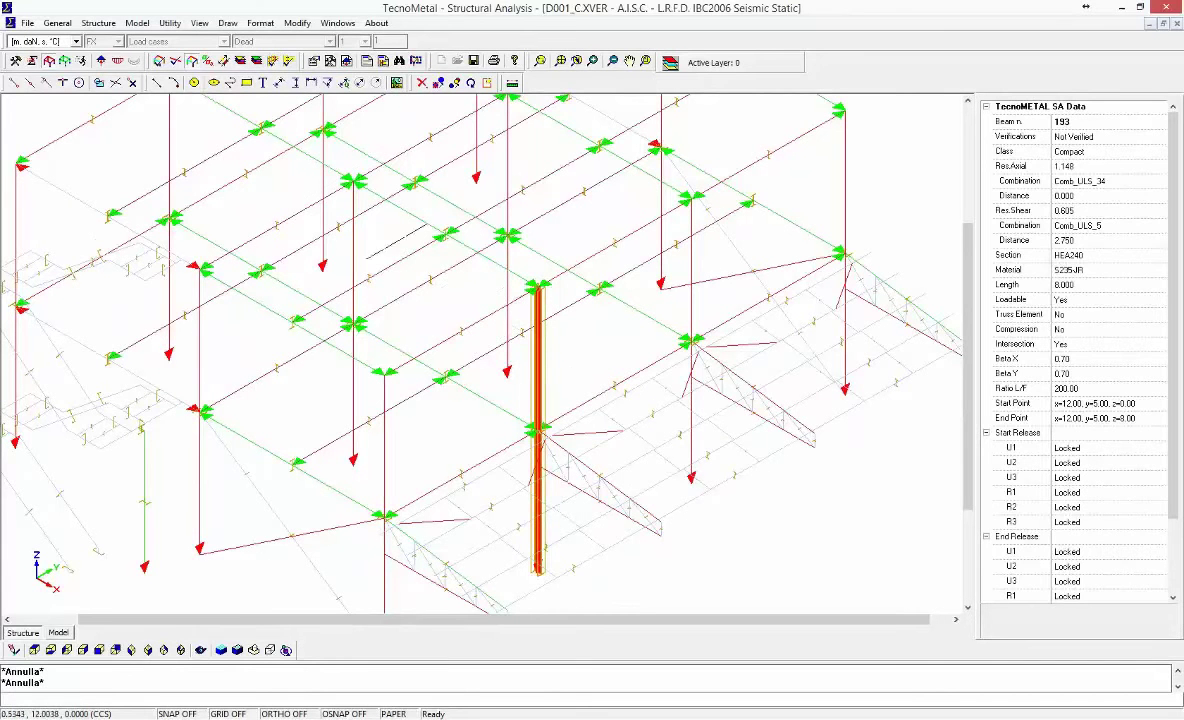
# Change Section 1 of column 193 to HEA260, run a preliminary check, and review its ULS Flex-Axial ratio
pyautogui.click(177, 62)
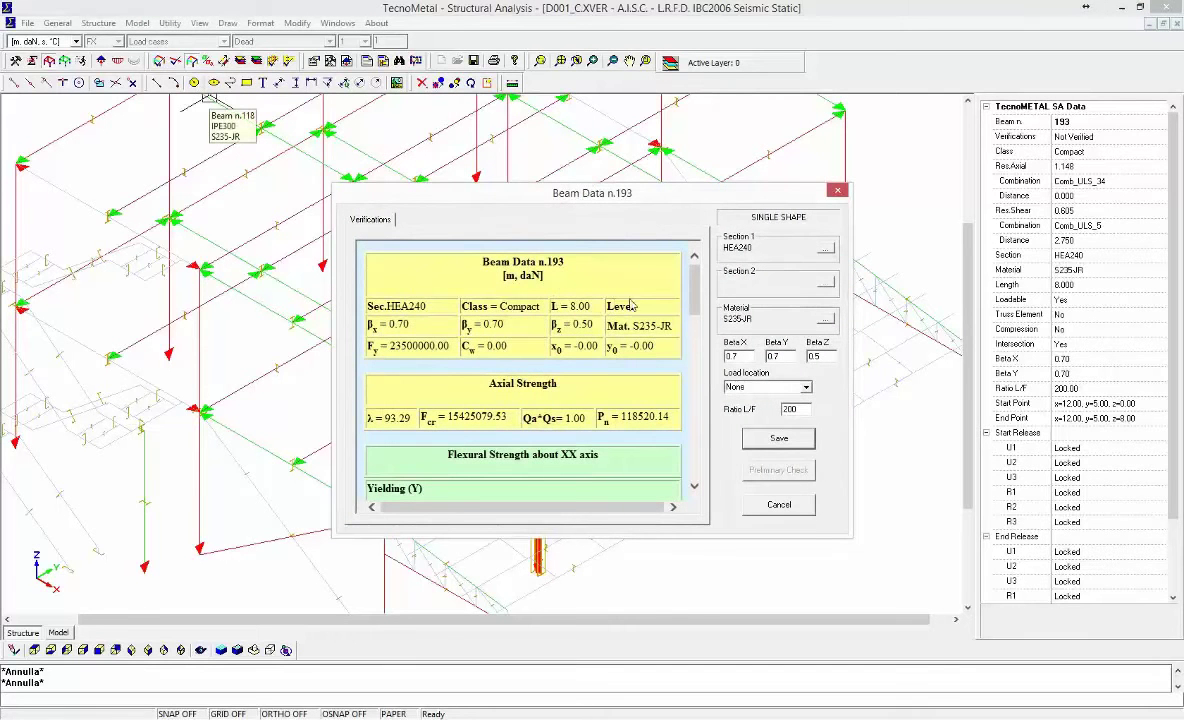
pyautogui.moveTo(694, 293); pyautogui.dragTo(685, 441)
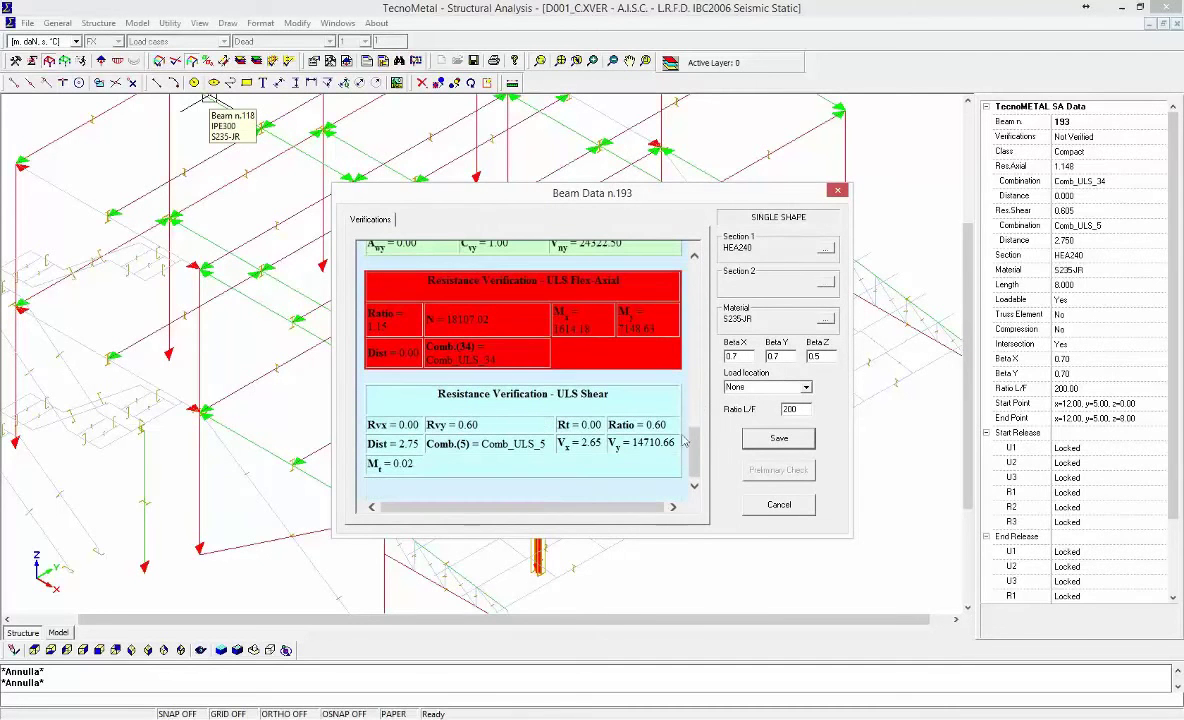
pyautogui.click(826, 252)
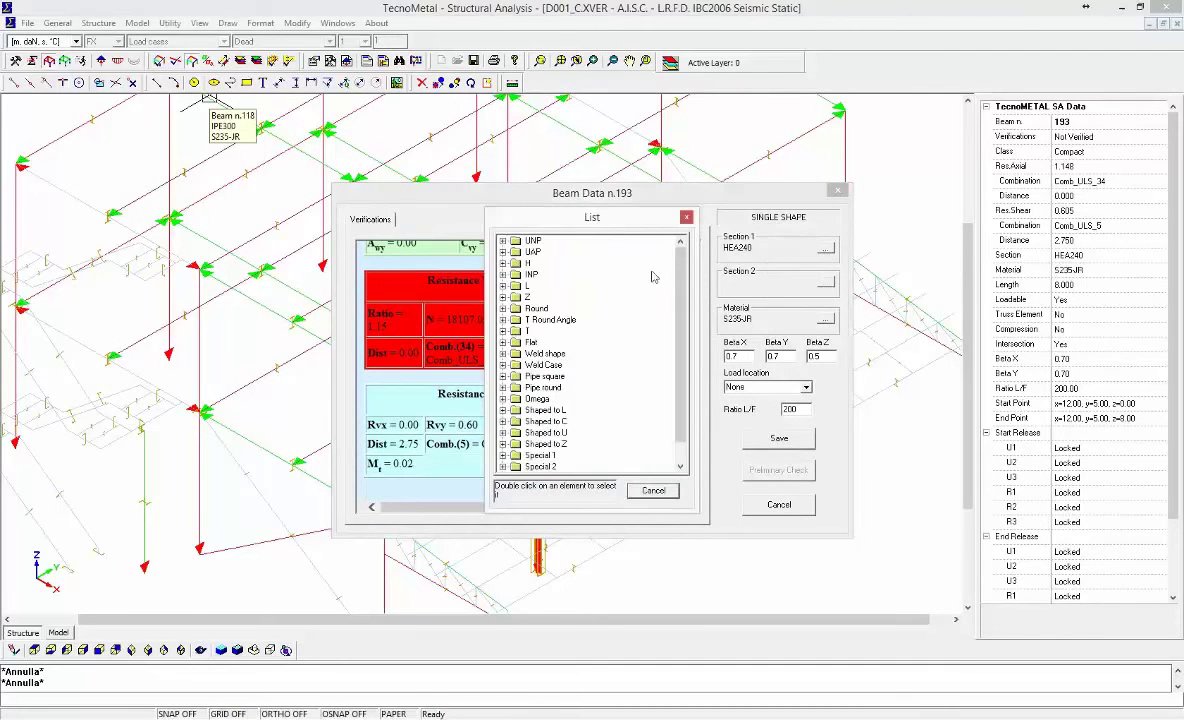
pyautogui.click(503, 265)
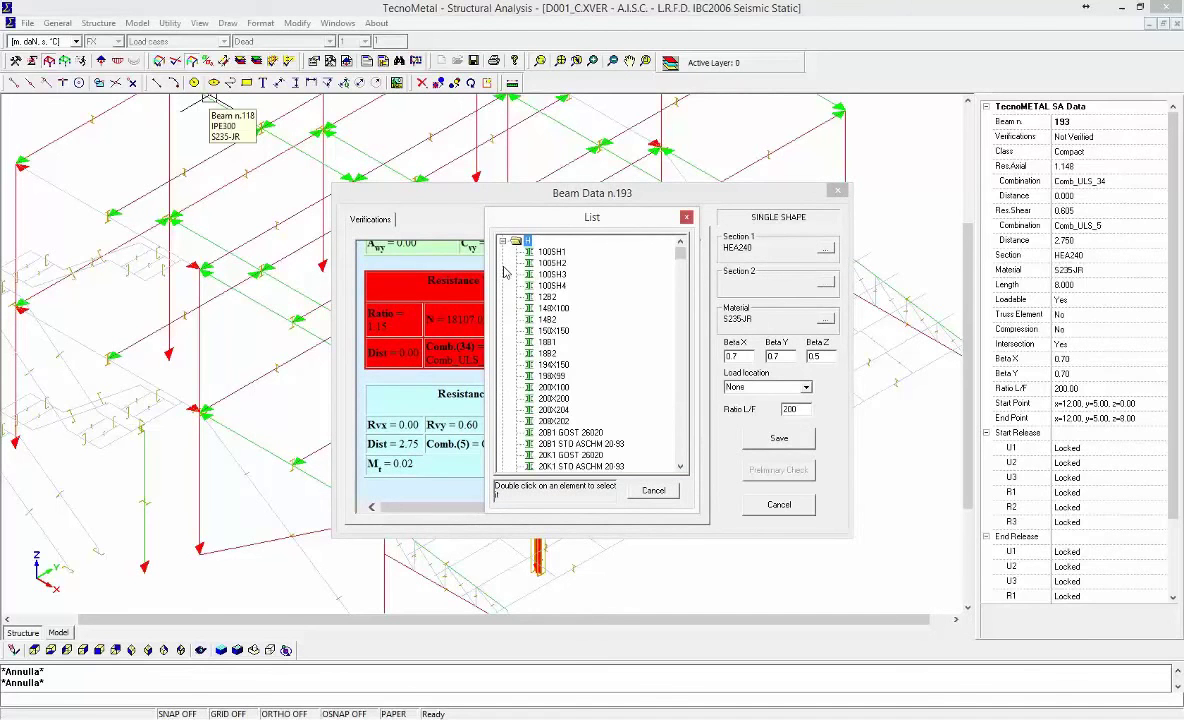
pyautogui.write('HEA260')
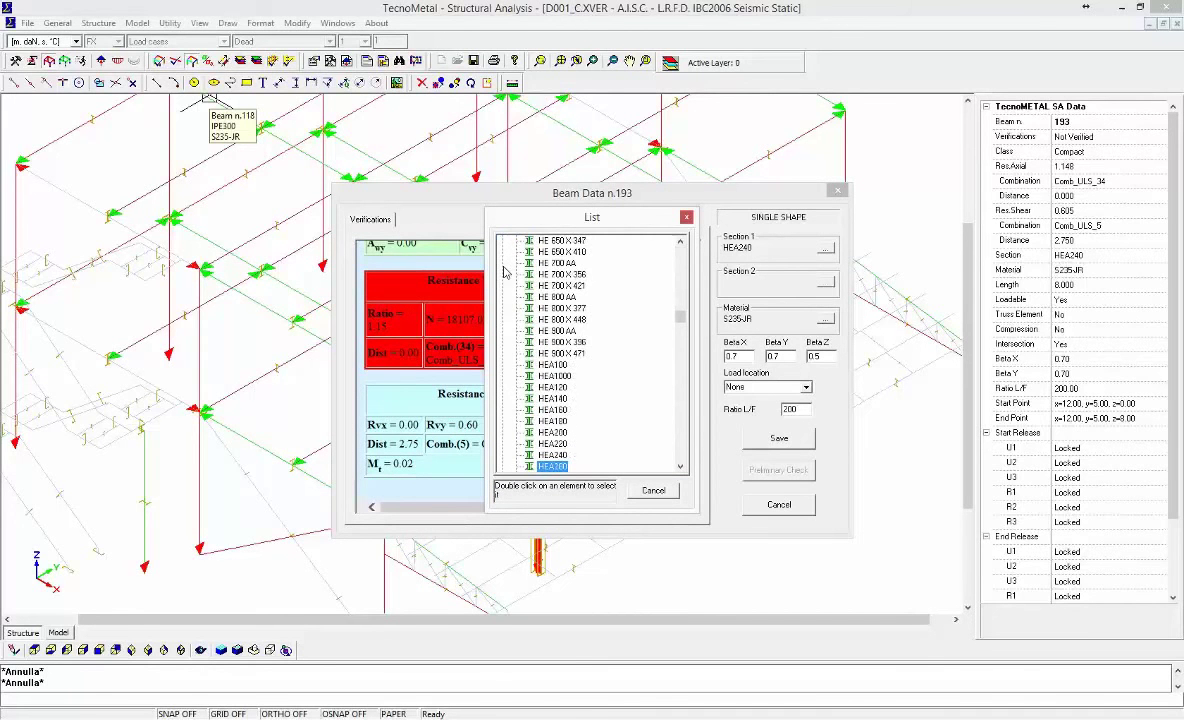
pyautogui.doubleClick(553, 467)
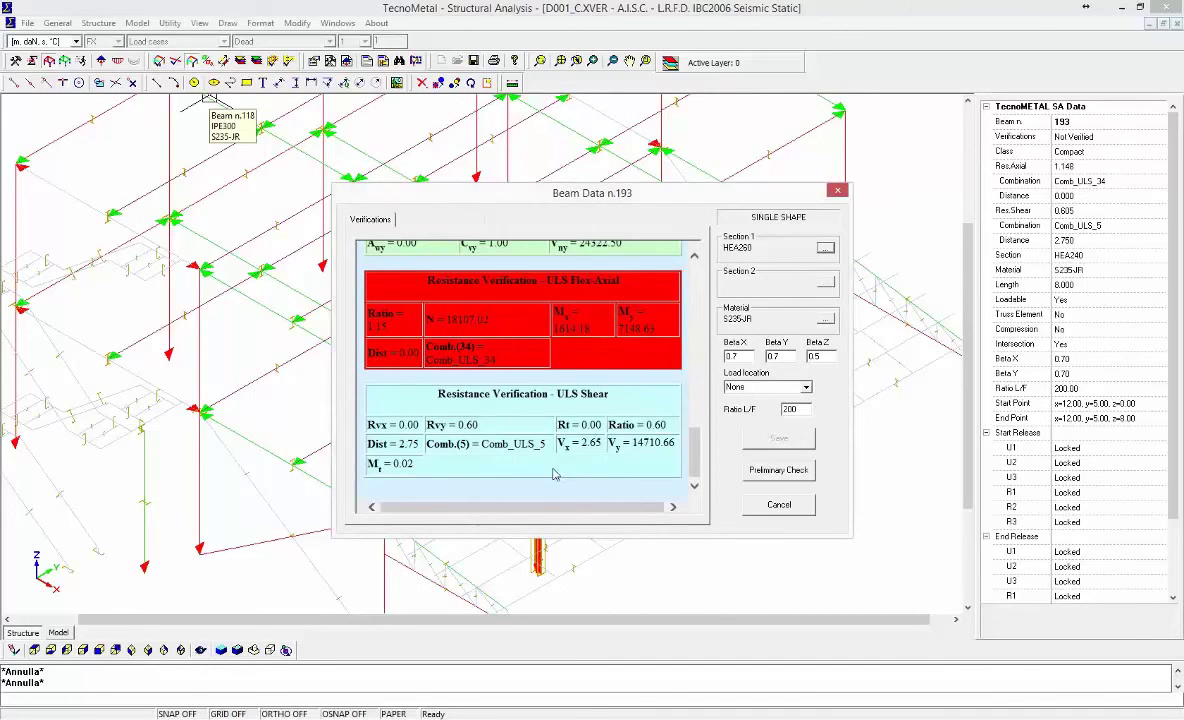
pyautogui.click(750, 469)
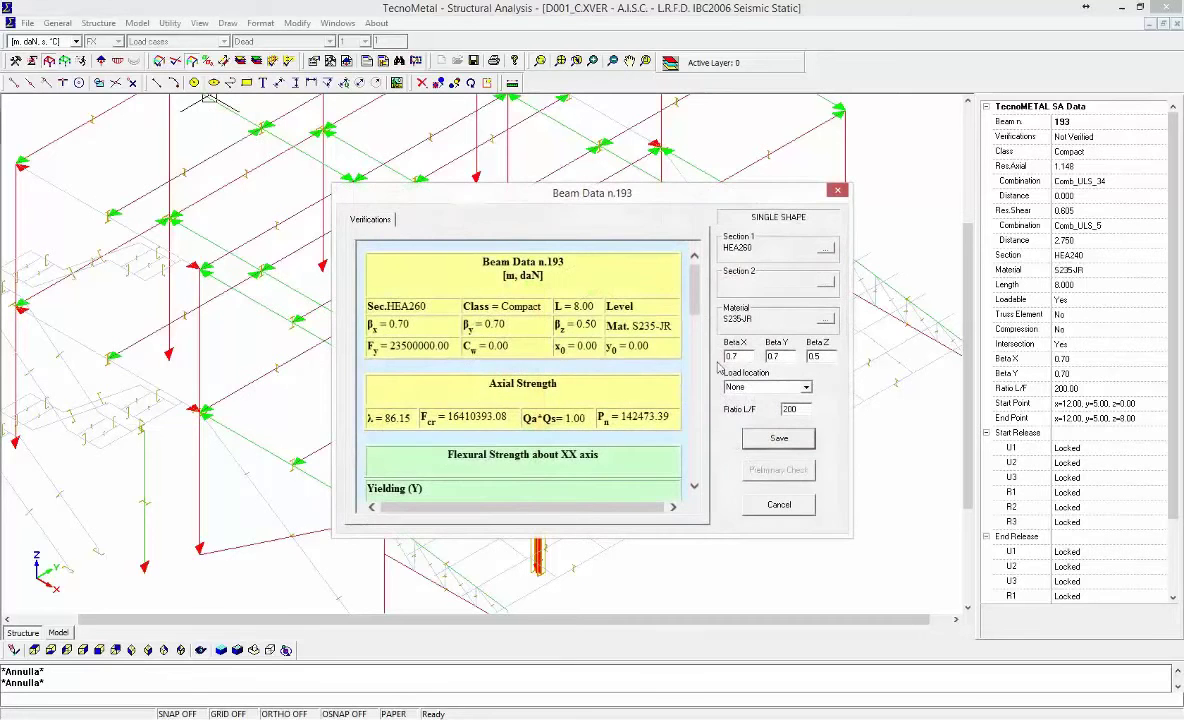
pyautogui.moveTo(698, 296); pyautogui.dragTo(690, 452)
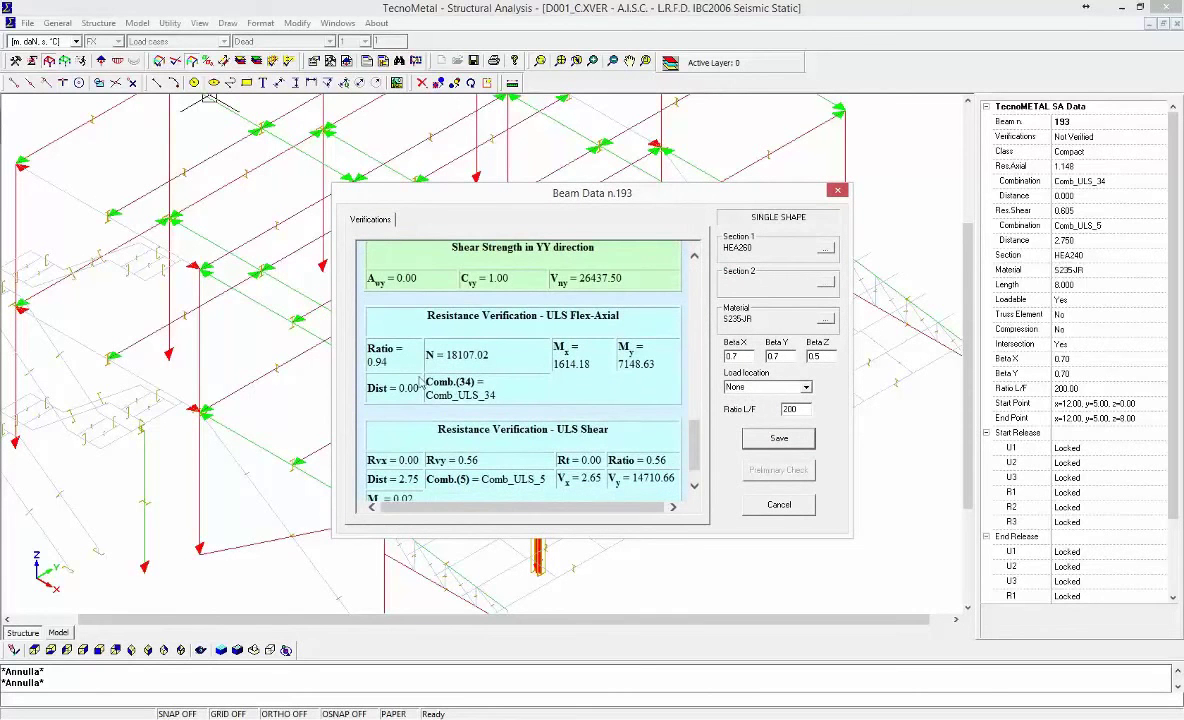
pyautogui.moveTo(397, 368); pyautogui.dragTo(378, 354)
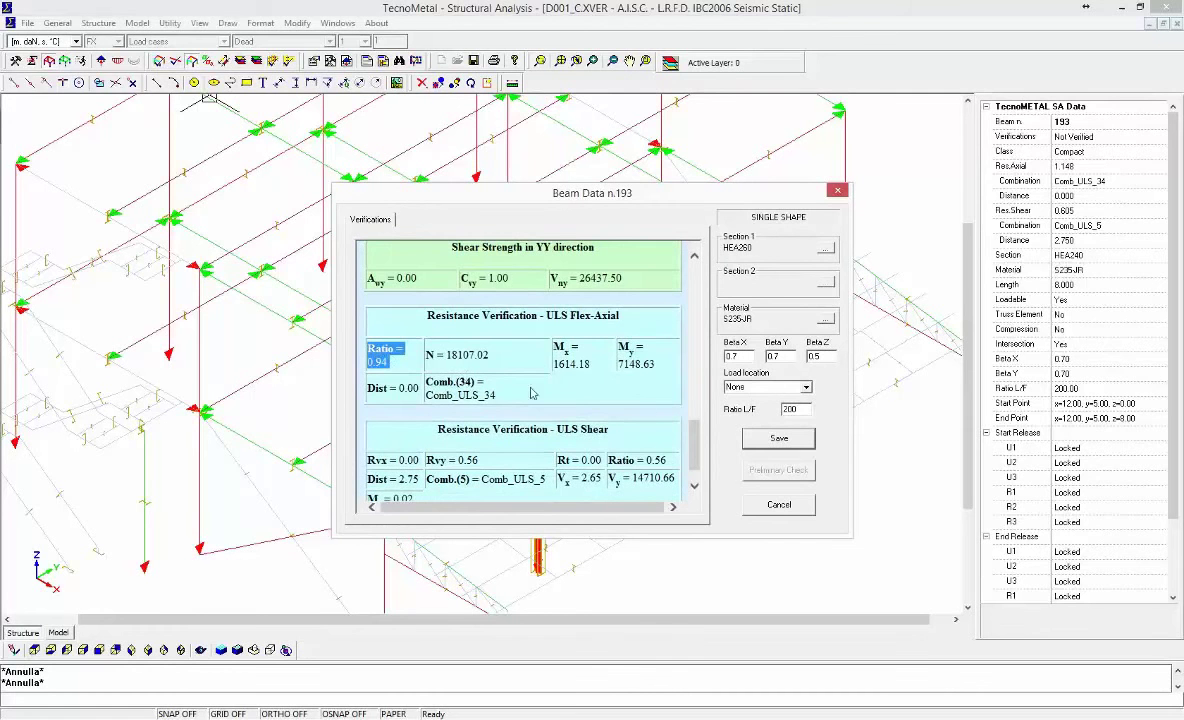
# Save the section change of column 193 and bring up the ULS Flex-Axial check in the data of coupled-angle beam 17
pyautogui.click(760, 441)
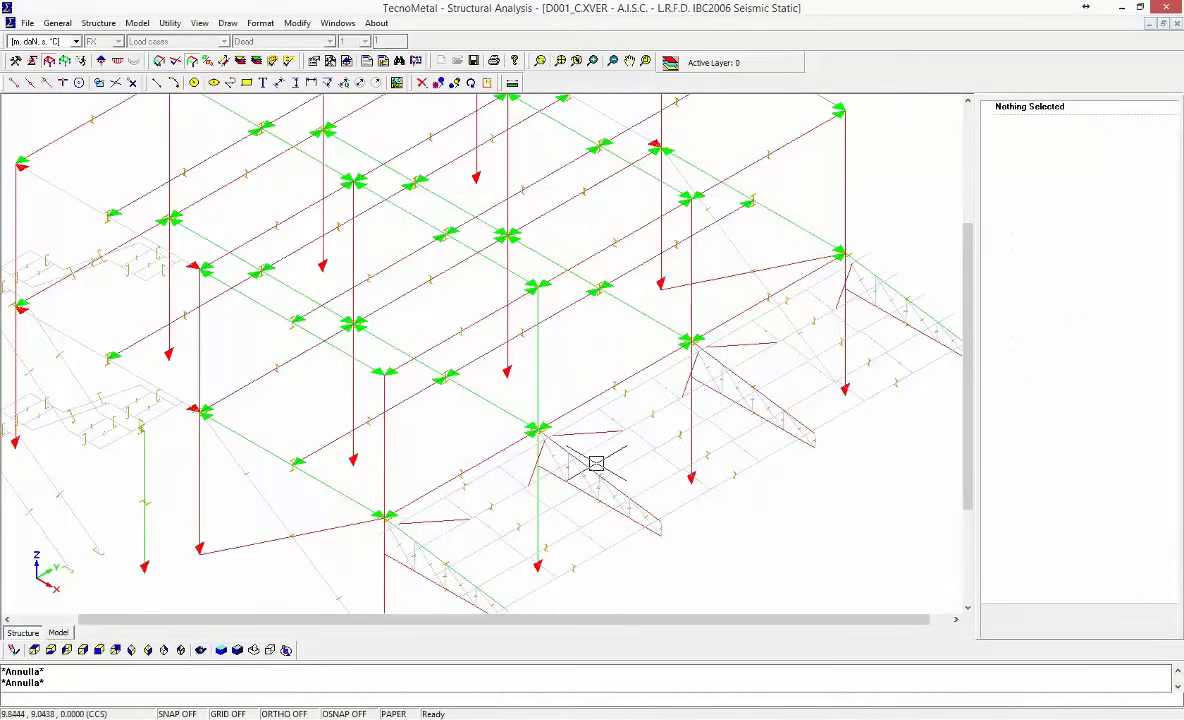
pyautogui.click(596, 463)
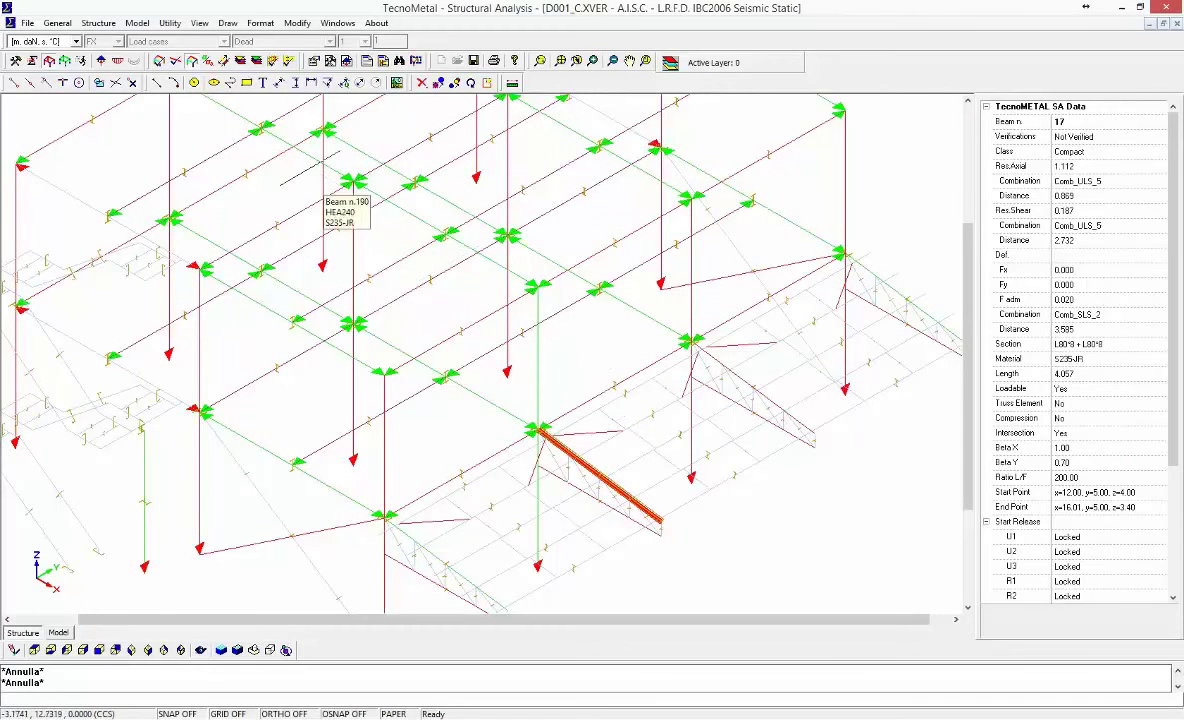
pyautogui.click(176, 62)
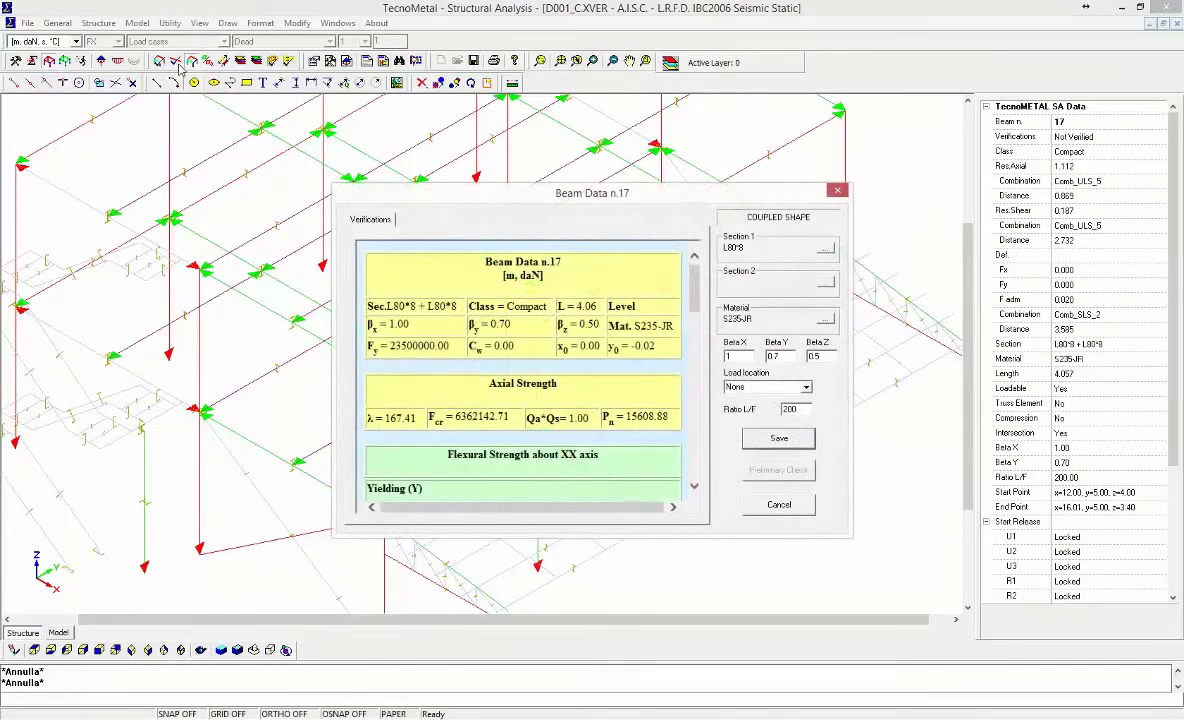
pyautogui.moveTo(697, 292); pyautogui.dragTo(697, 450)
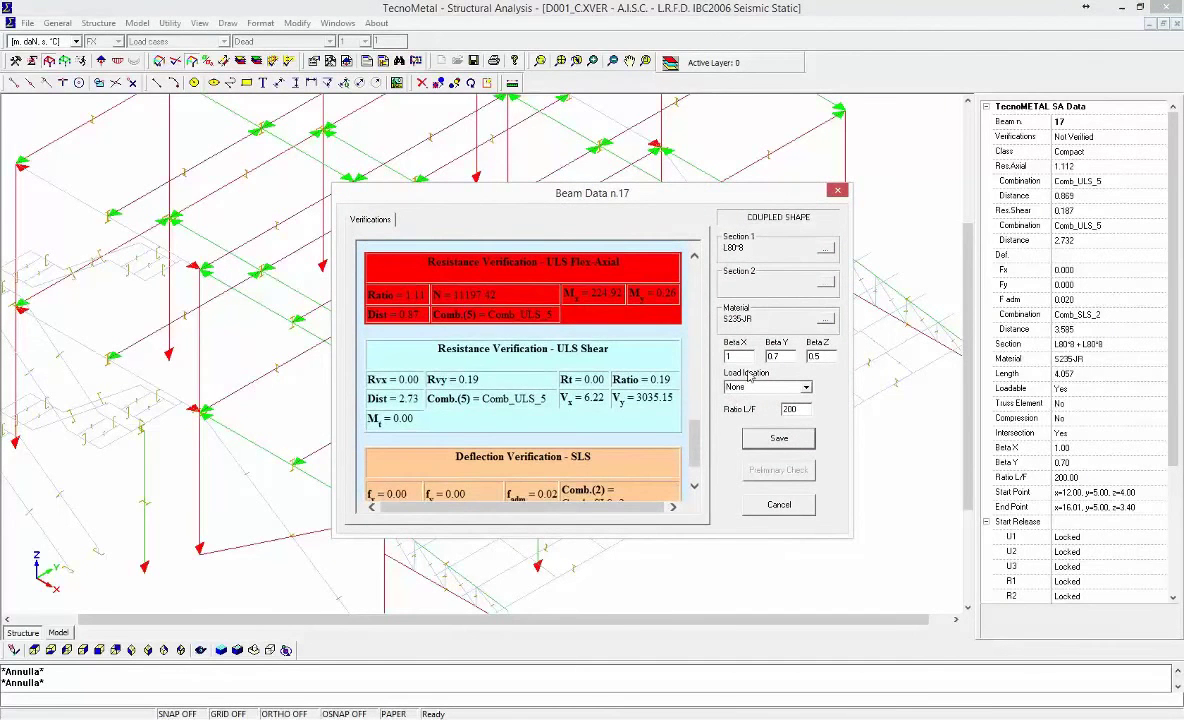
# Set Beta X, Beta Y and Beta Z of beam 17 to 0.25, run a preliminary check, review its ULS Flex-Axial ratio and save
pyautogui.write('0')
pyautogui.press('Return')
pyautogui.press('BackSpace')
pyautogui.press('BackSpace')
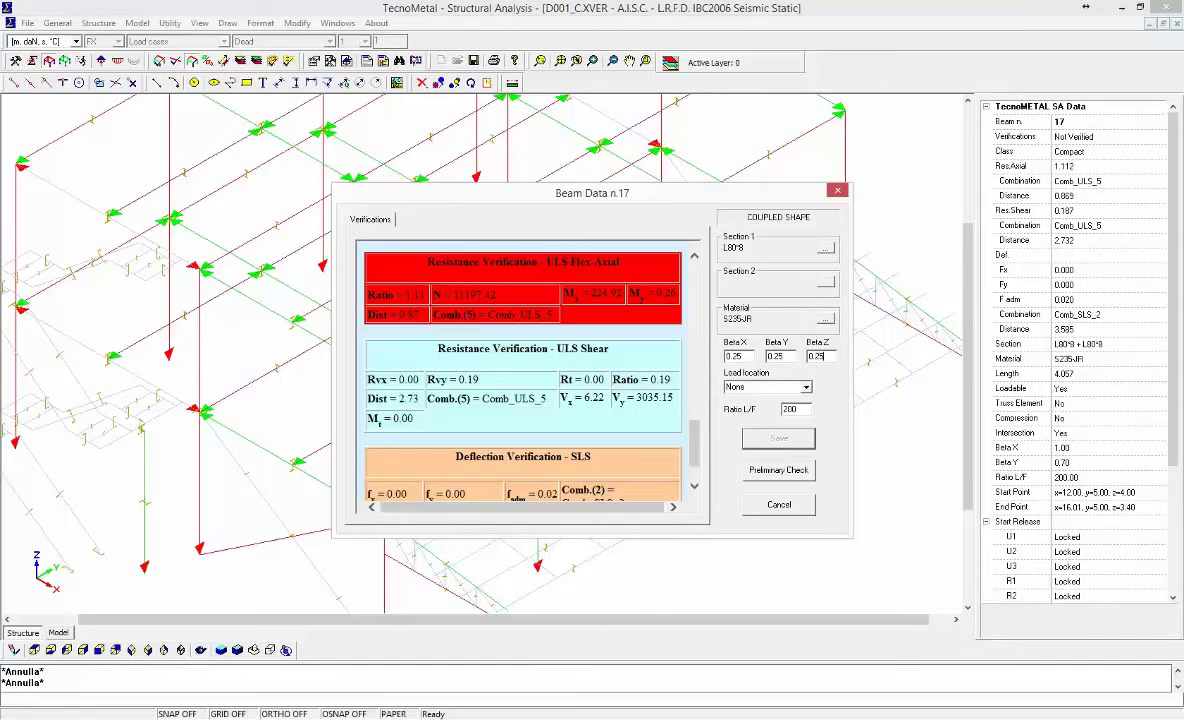
pyautogui.click(782, 467)
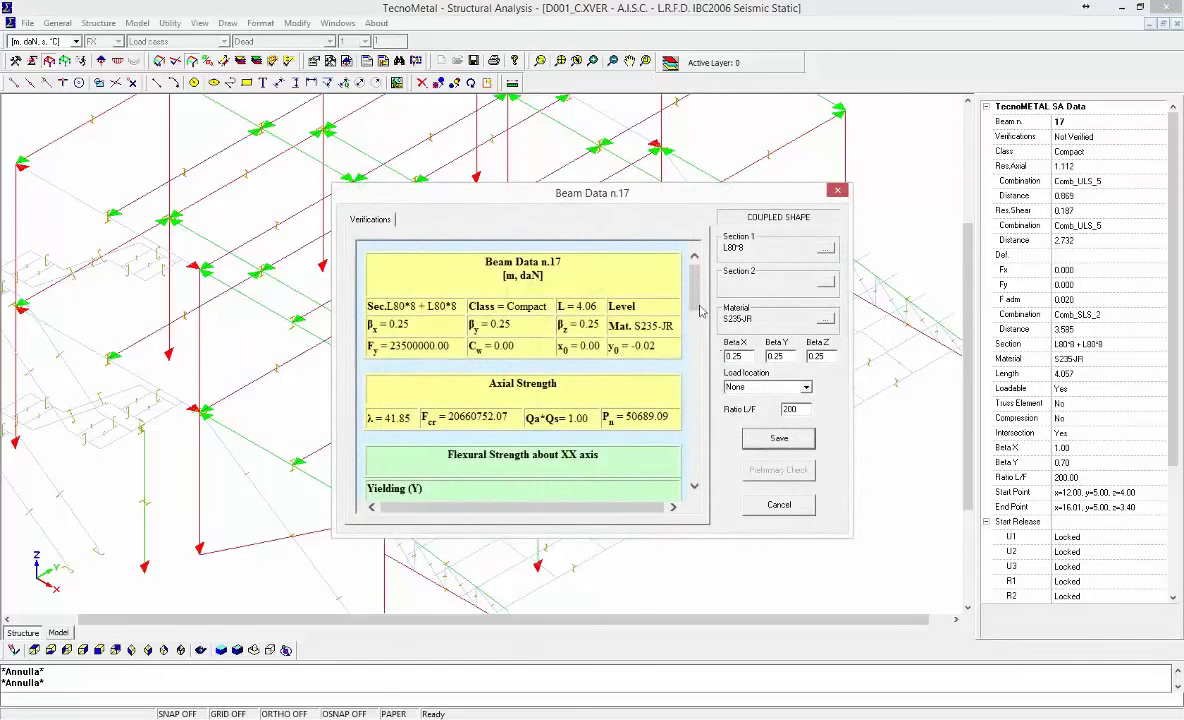
pyautogui.moveTo(700, 311); pyautogui.dragTo(681, 446)
pyautogui.click(397, 348)
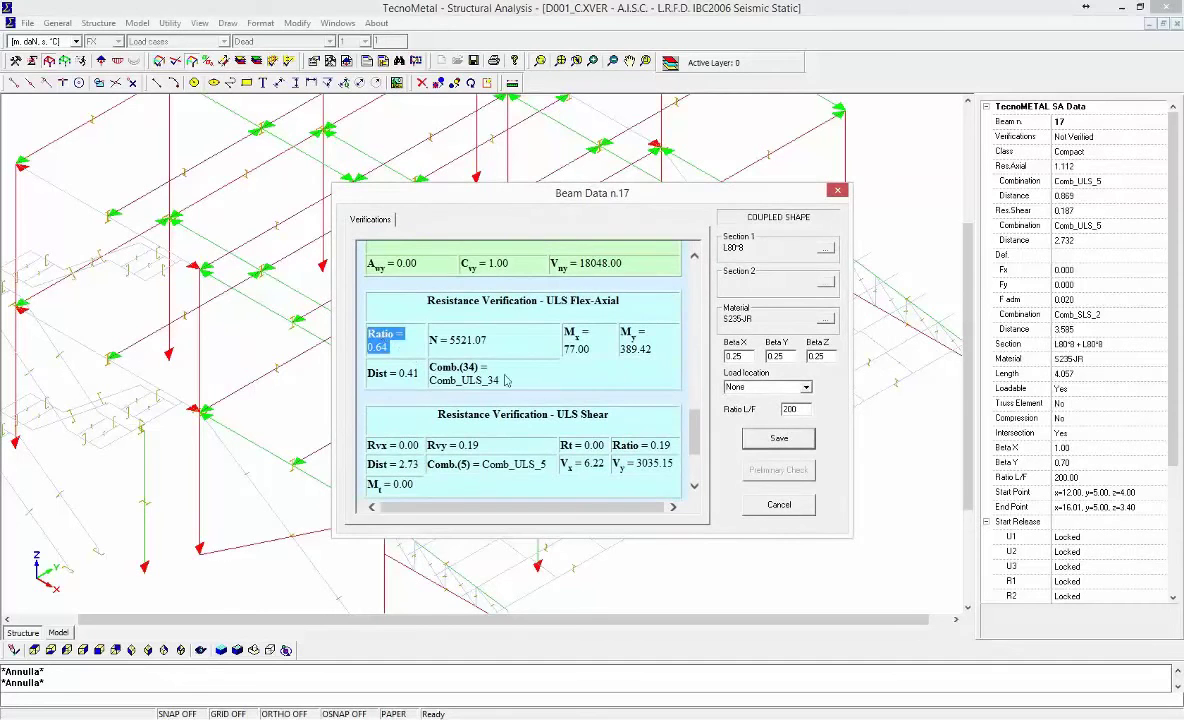
pyautogui.click(771, 438)
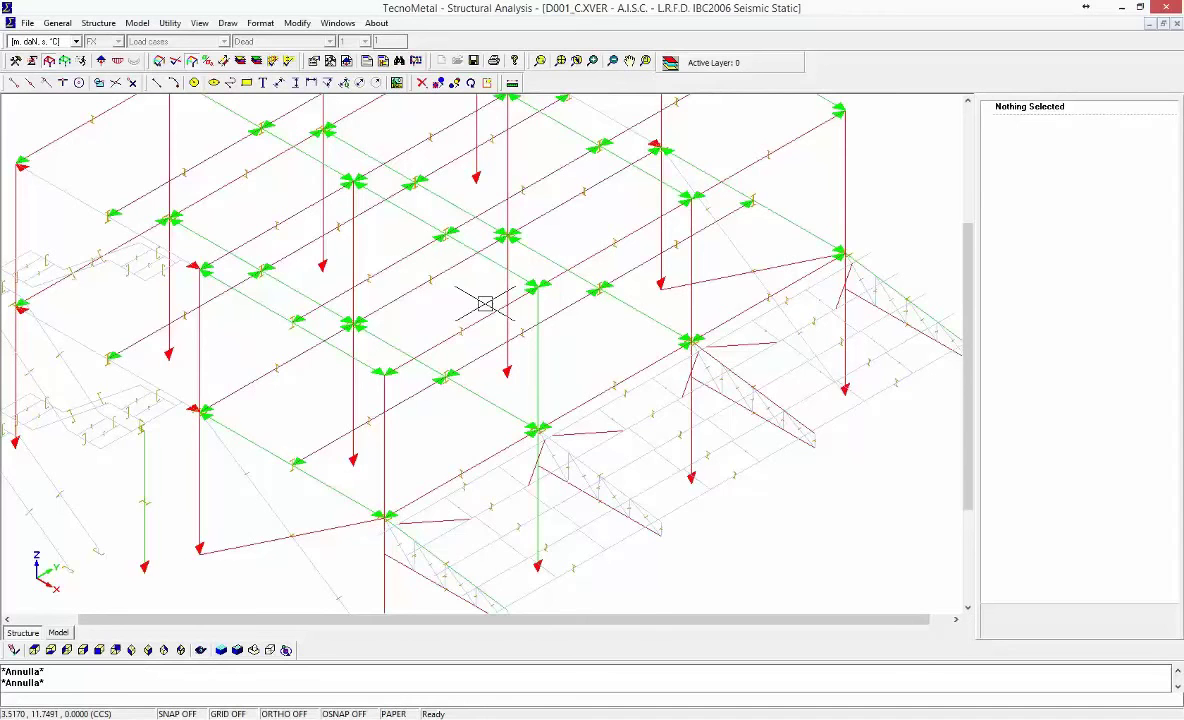
# Open the base-plate connection 104 at the foot of column 193 and assign concrete C20/25 for its combinations
pyautogui.scroll(-3, 485, 300)
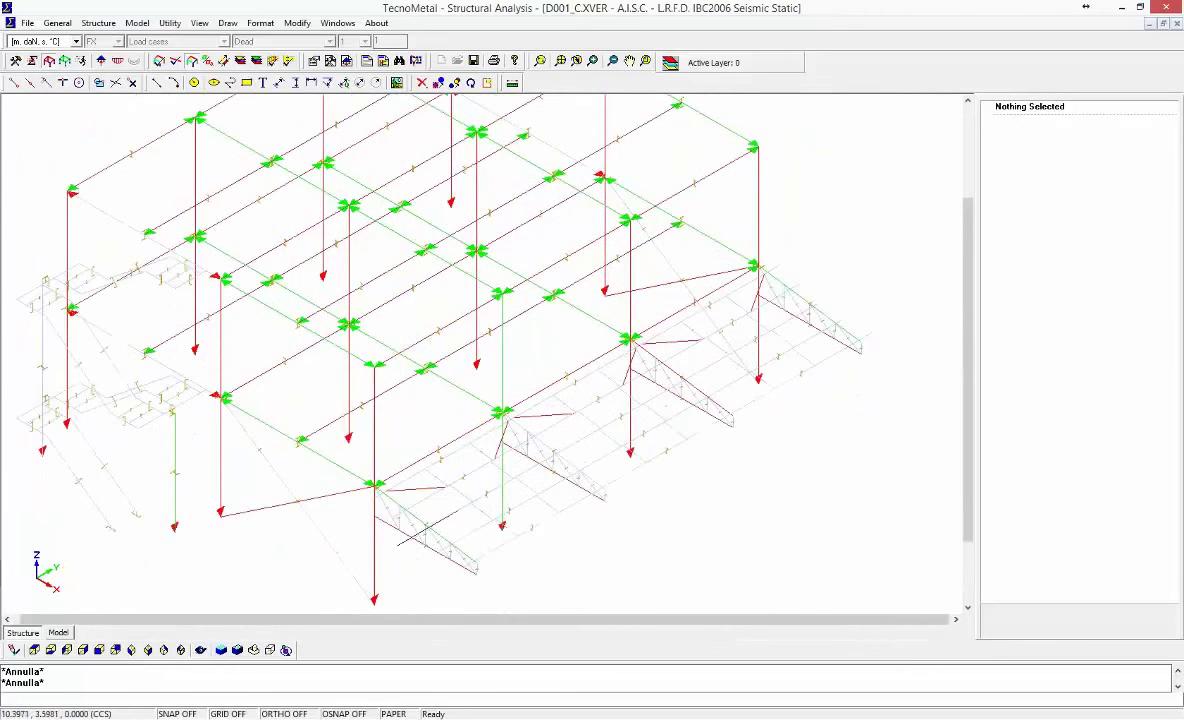
pyautogui.scroll(3, 502, 535)
pyautogui.click(502, 520)
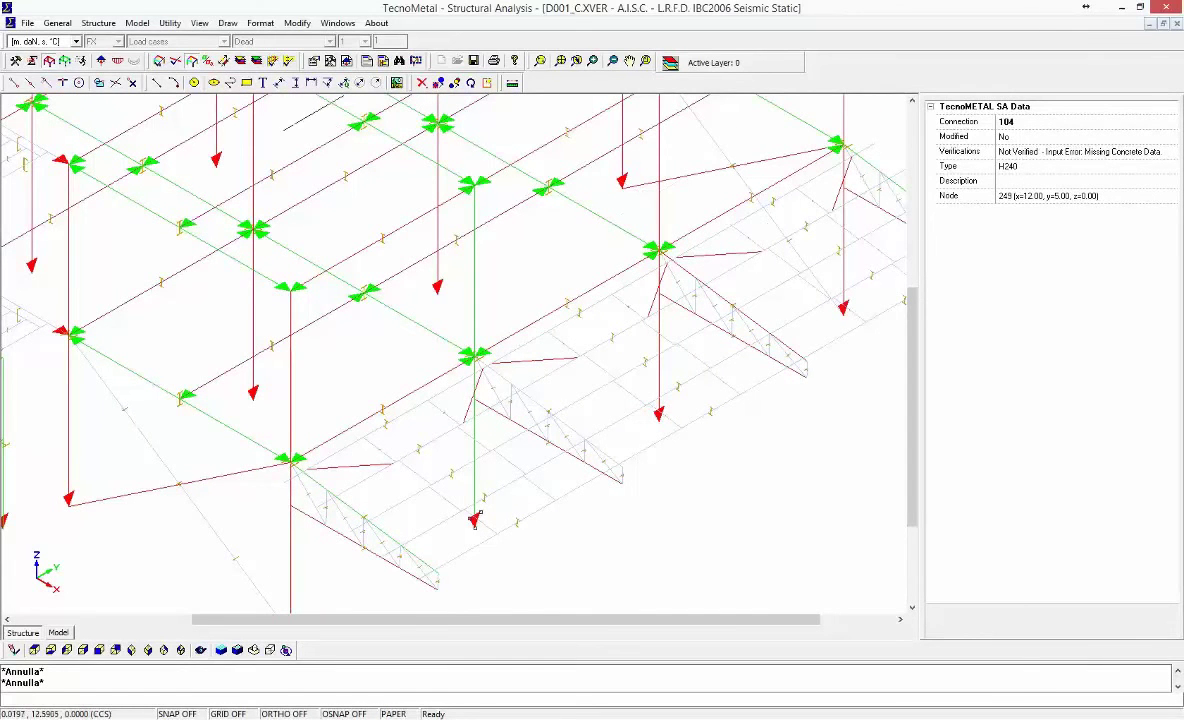
pyautogui.click(291, 63)
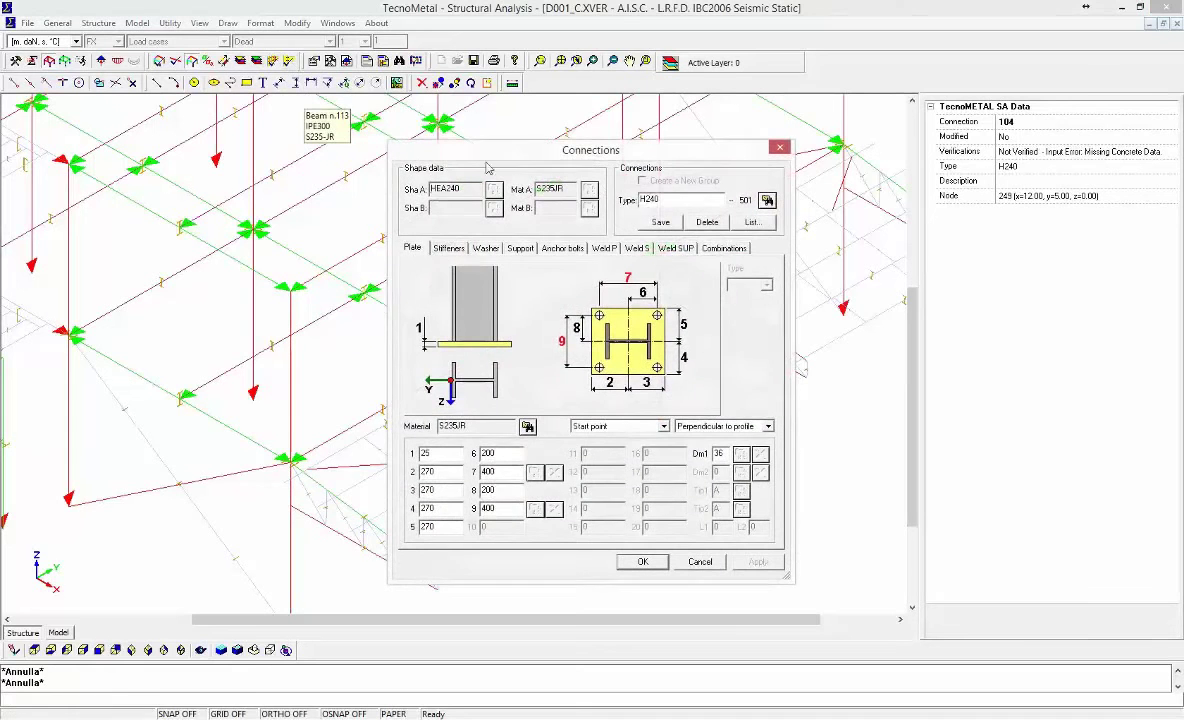
pyautogui.click(720, 248)
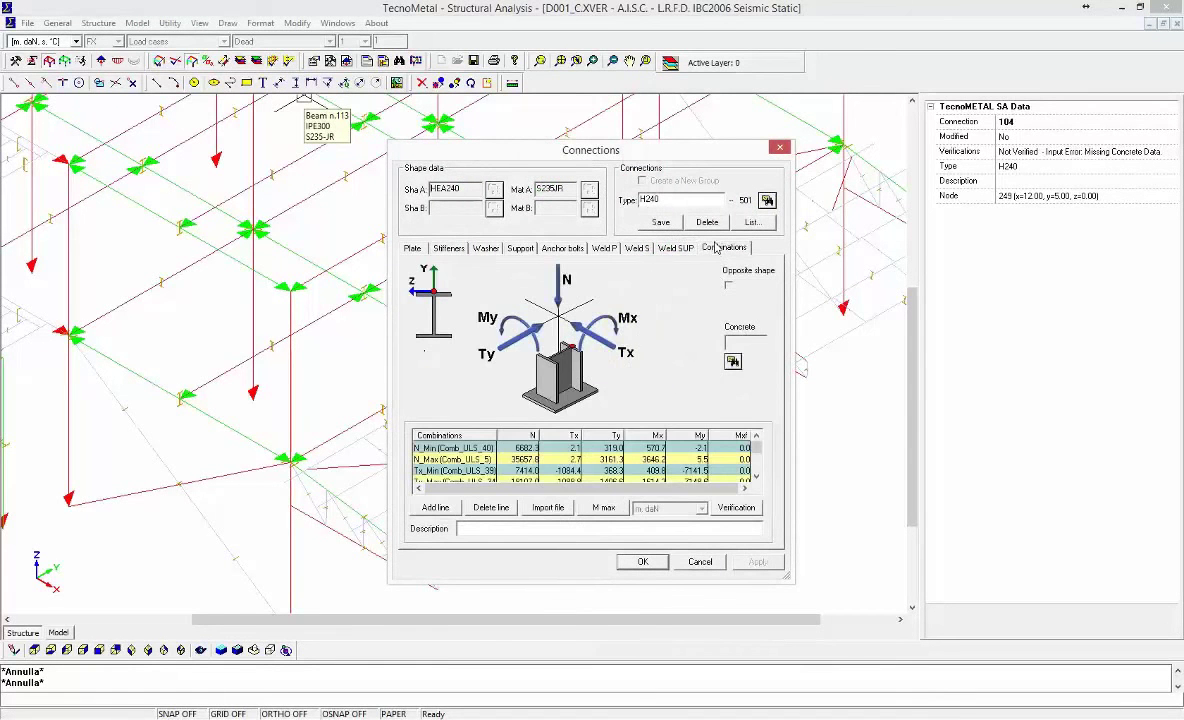
pyautogui.click(732, 361)
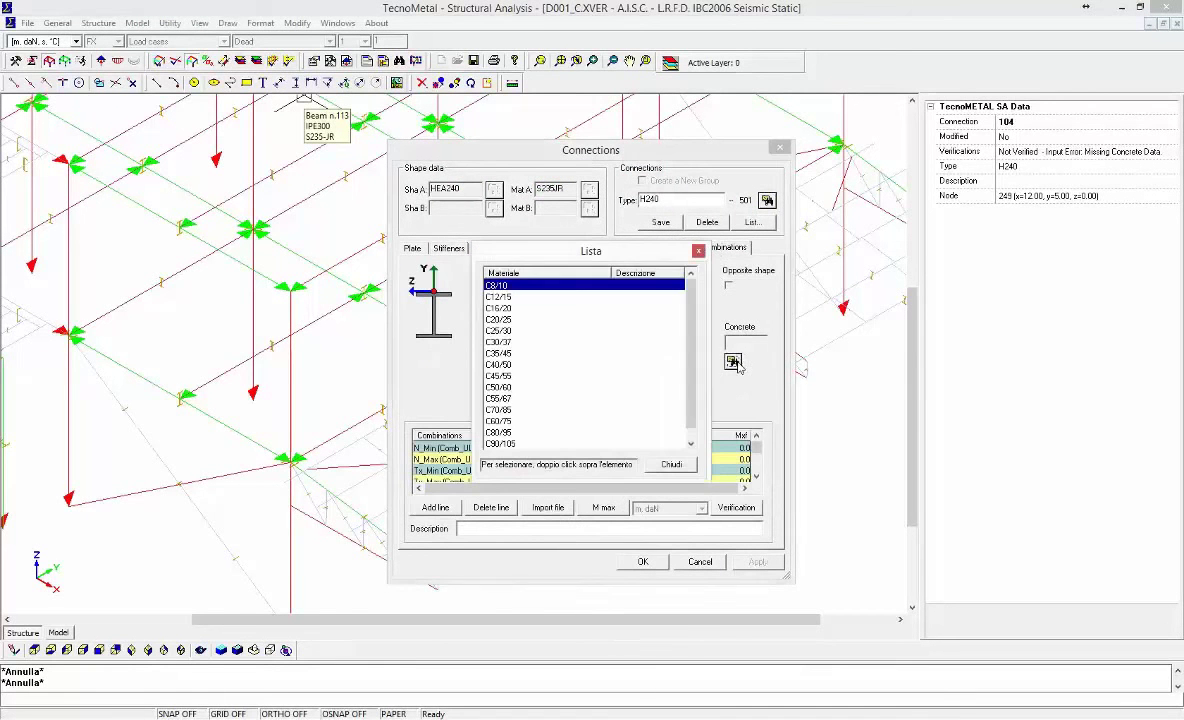
pyautogui.doubleClick(500, 319)
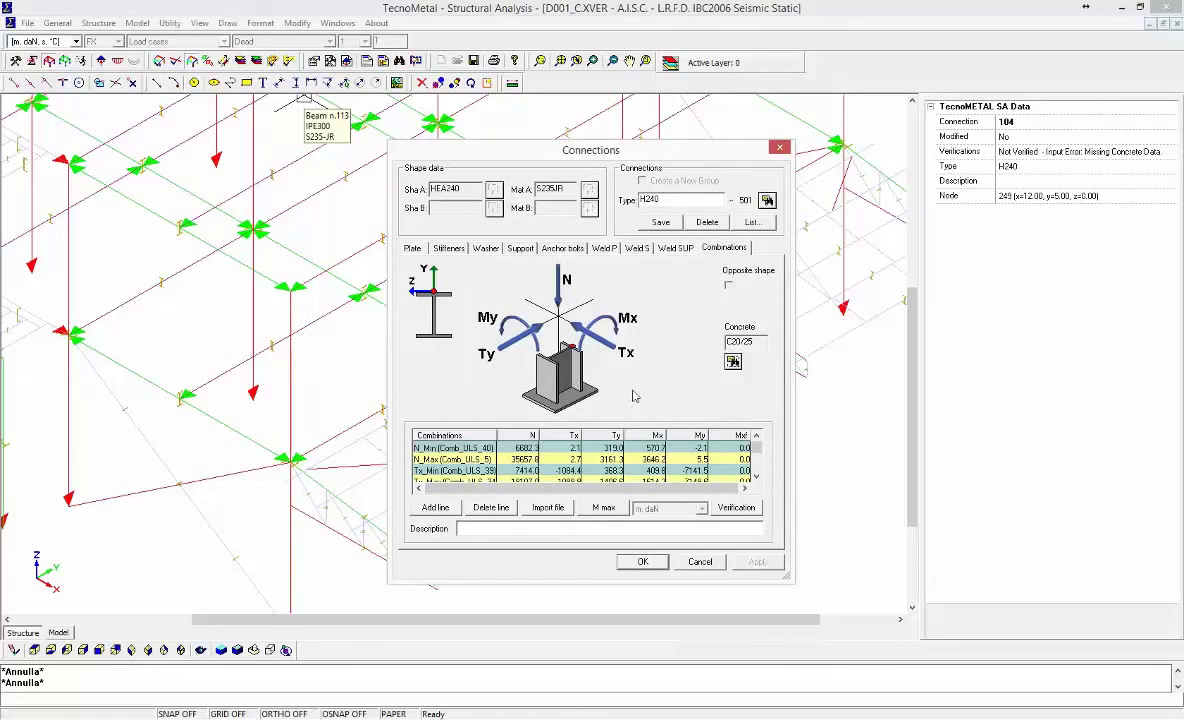
# Run the verification of connection 104, review the check statuses in its report, and accept the connection changes
pyautogui.click(734, 508)
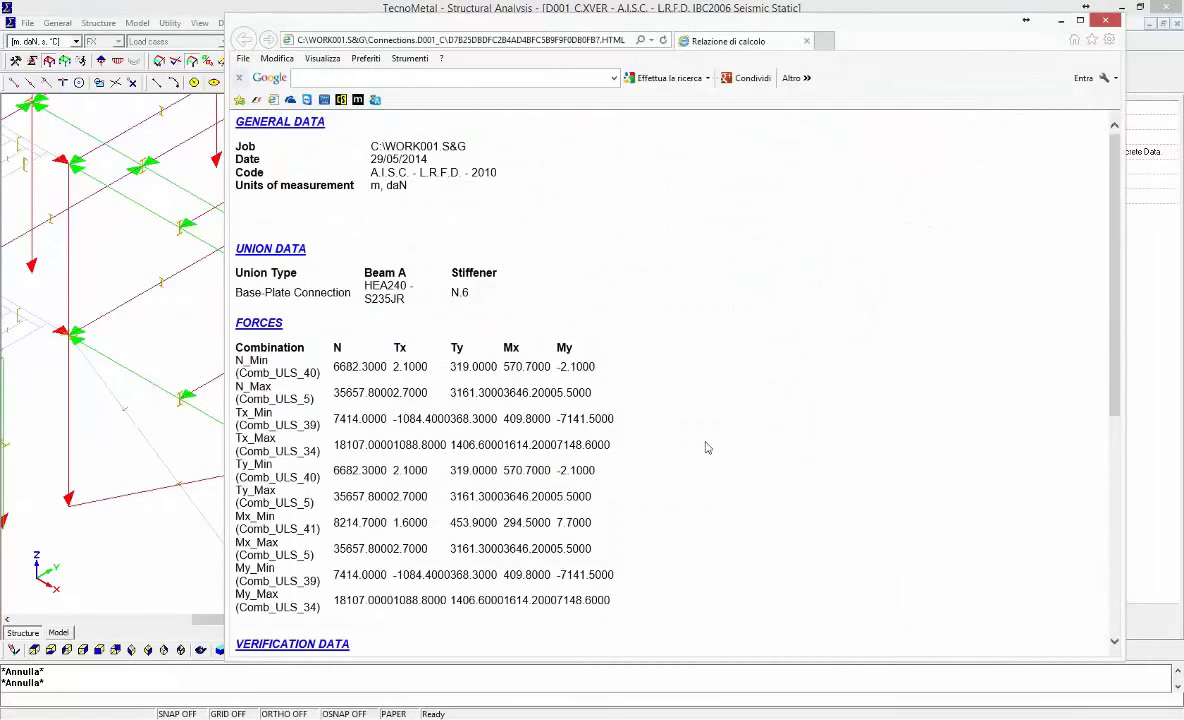
pyautogui.scroll(-5, 705, 447)
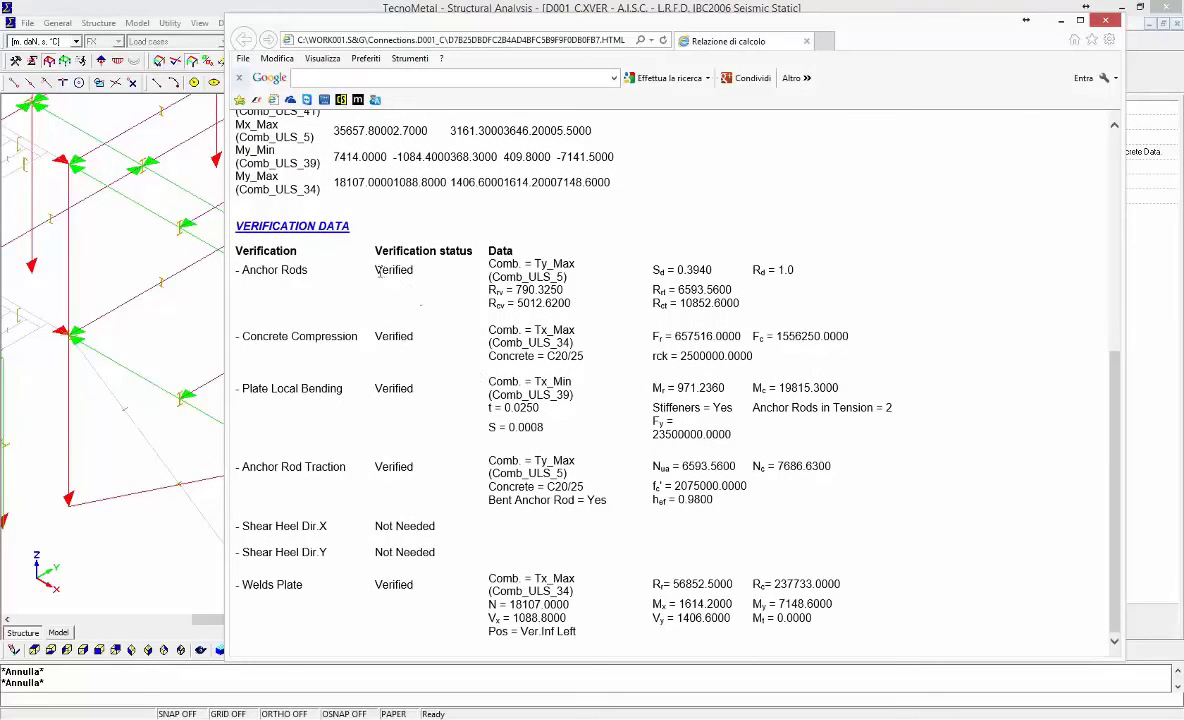
pyautogui.moveTo(377, 270); pyautogui.dragTo(417, 277)
pyautogui.scroll(2, 467, 546)
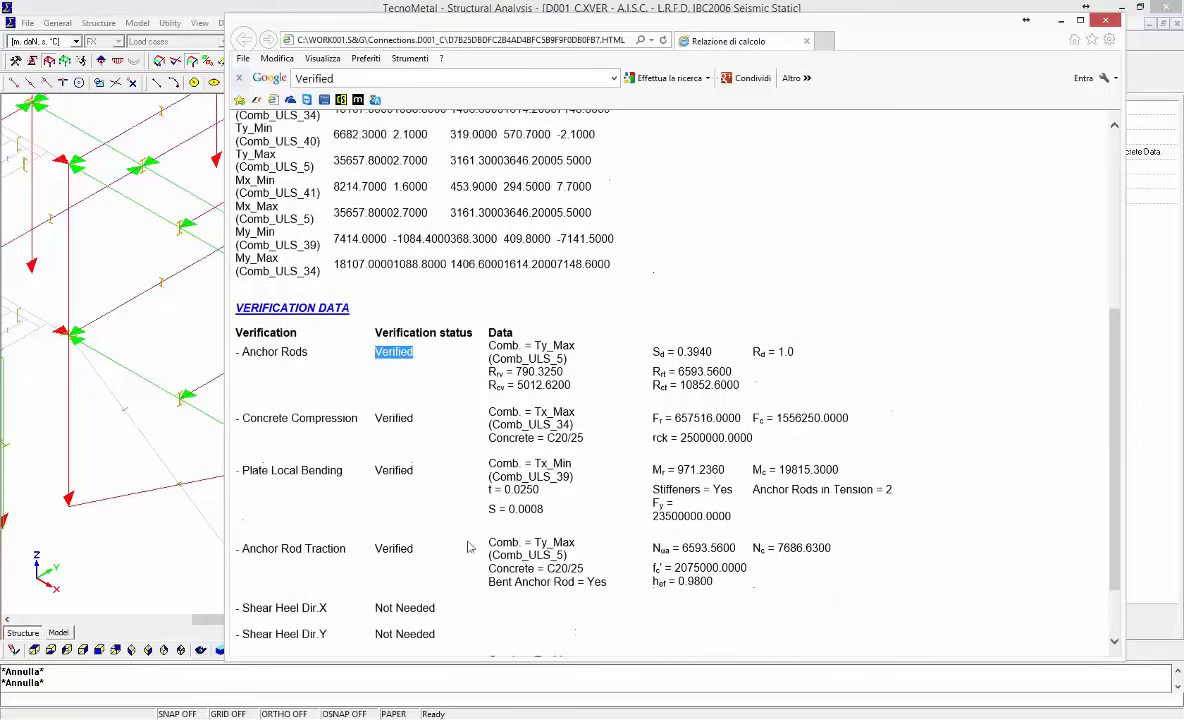
pyautogui.click(1106, 23)
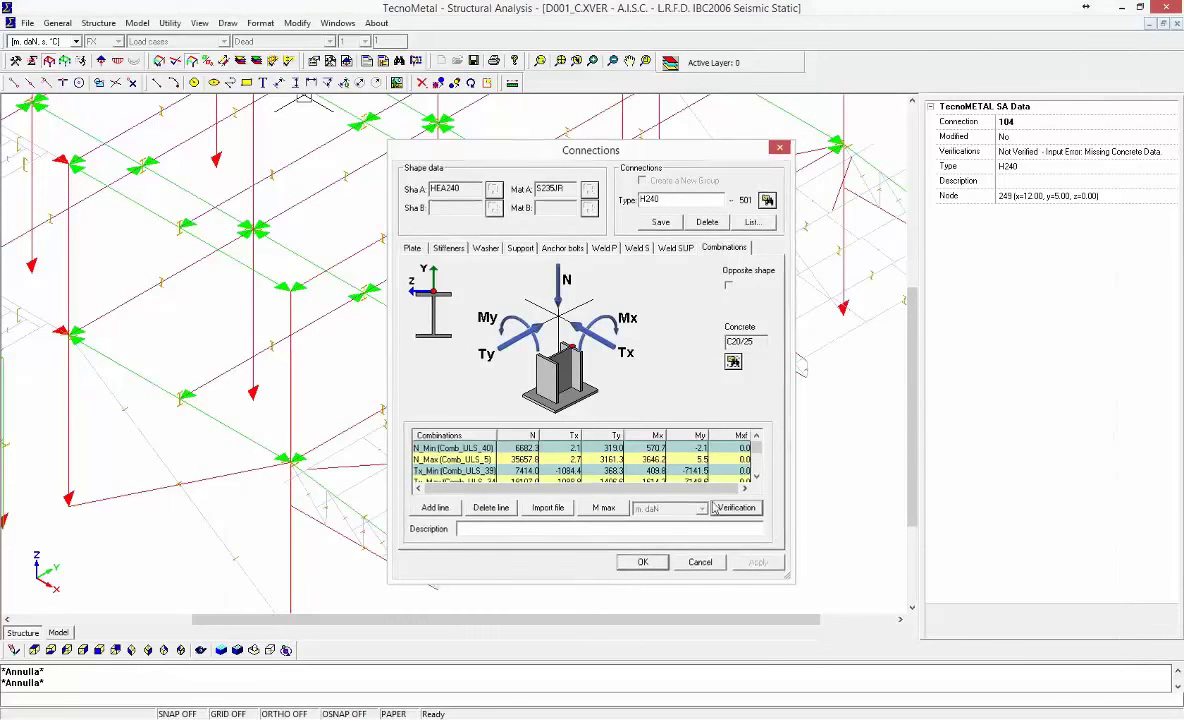
pyautogui.click(664, 562)
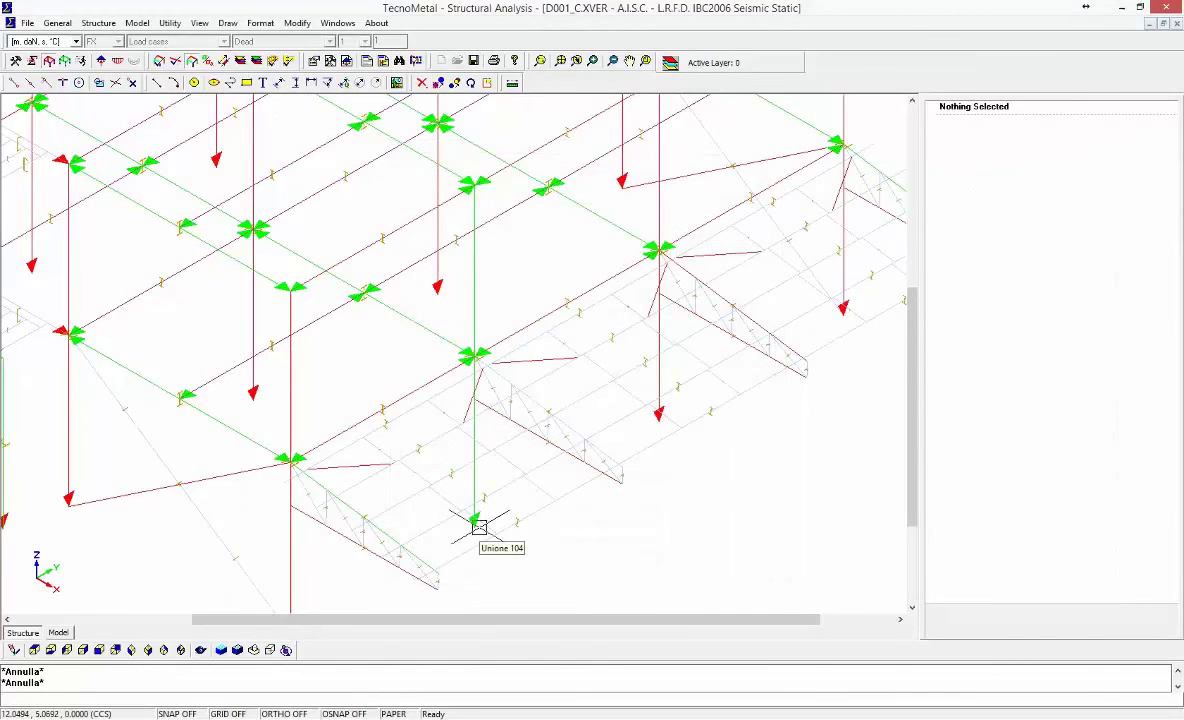
# Start creating the calculation report and include all General, Input and Model items
pyautogui.scroll(-1, 479, 527)
pyautogui.scroll(-1, 478, 523)
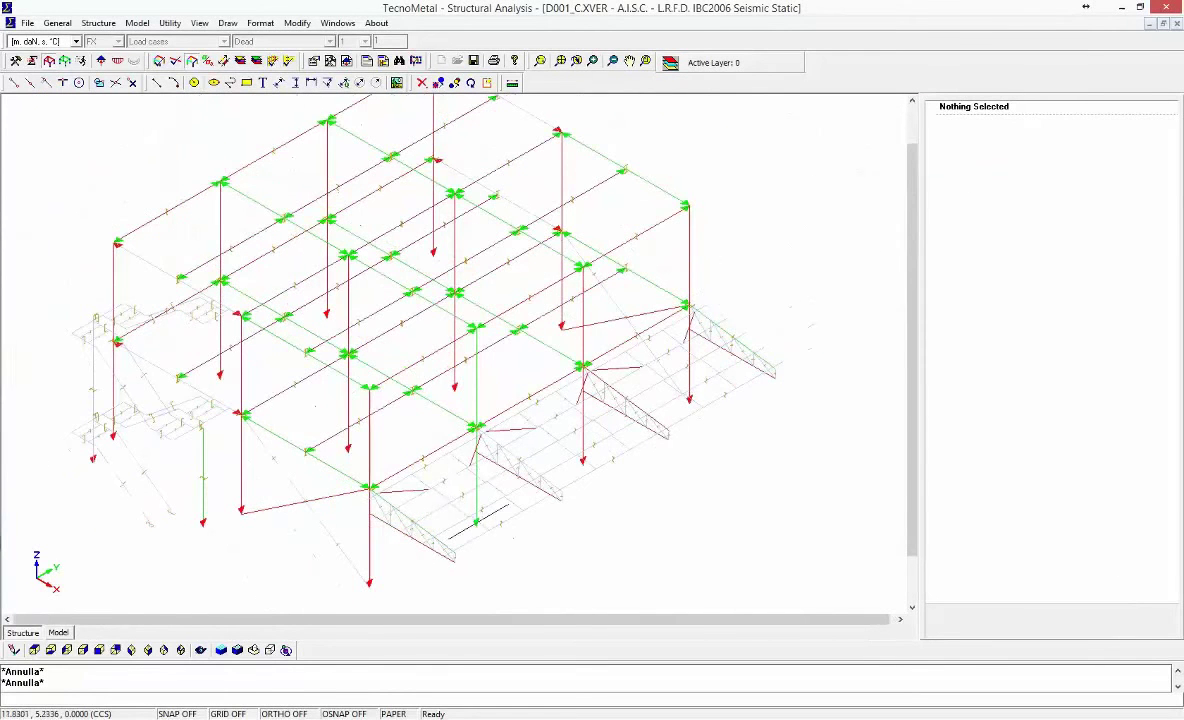
pyautogui.click(330, 63)
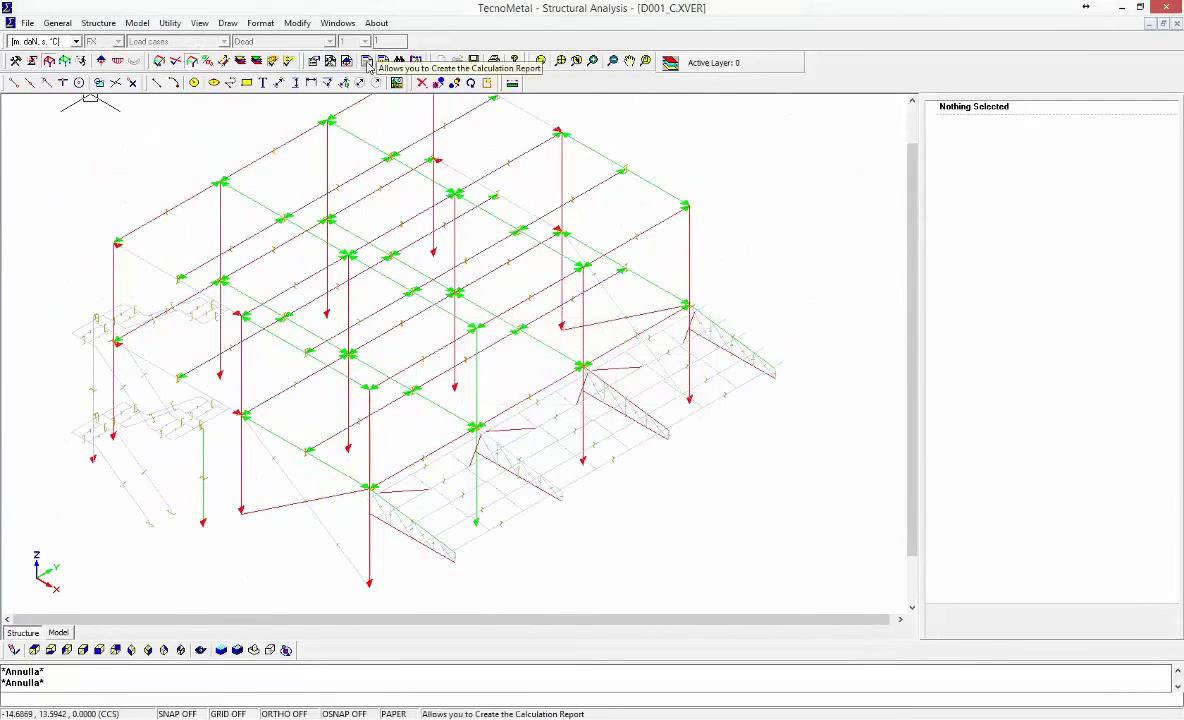
pyautogui.click(368, 62)
pyautogui.click(518, 304)
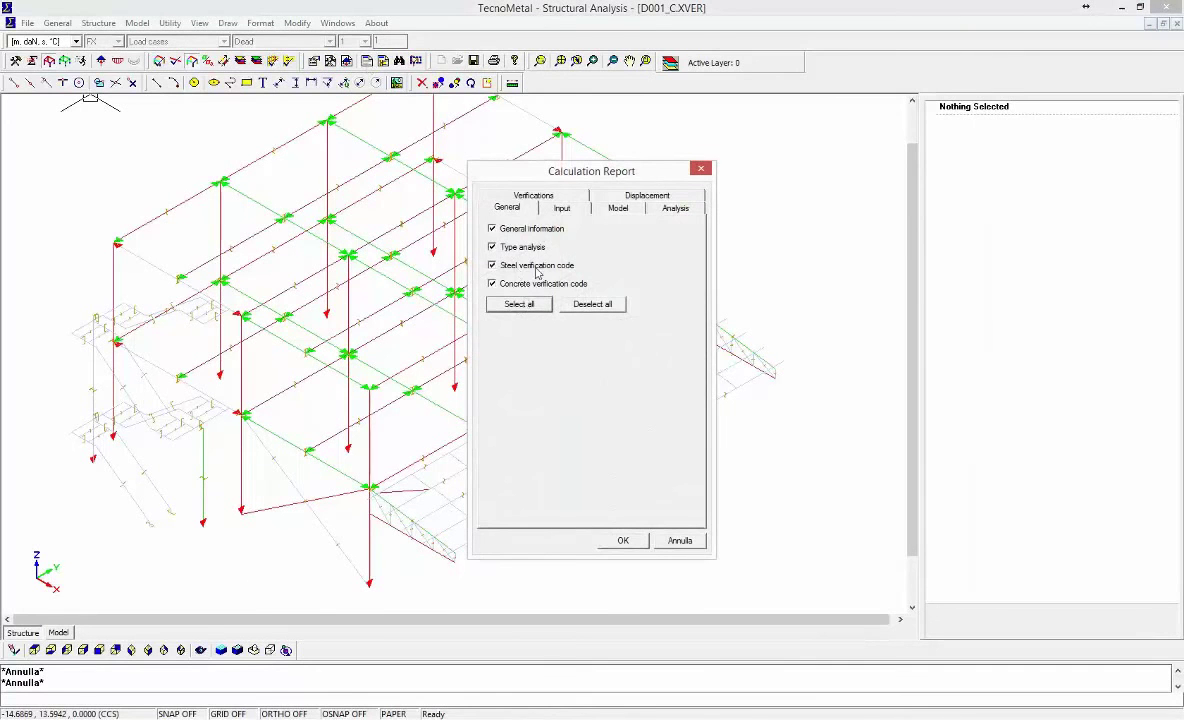
pyautogui.click(563, 209)
pyautogui.click(517, 491)
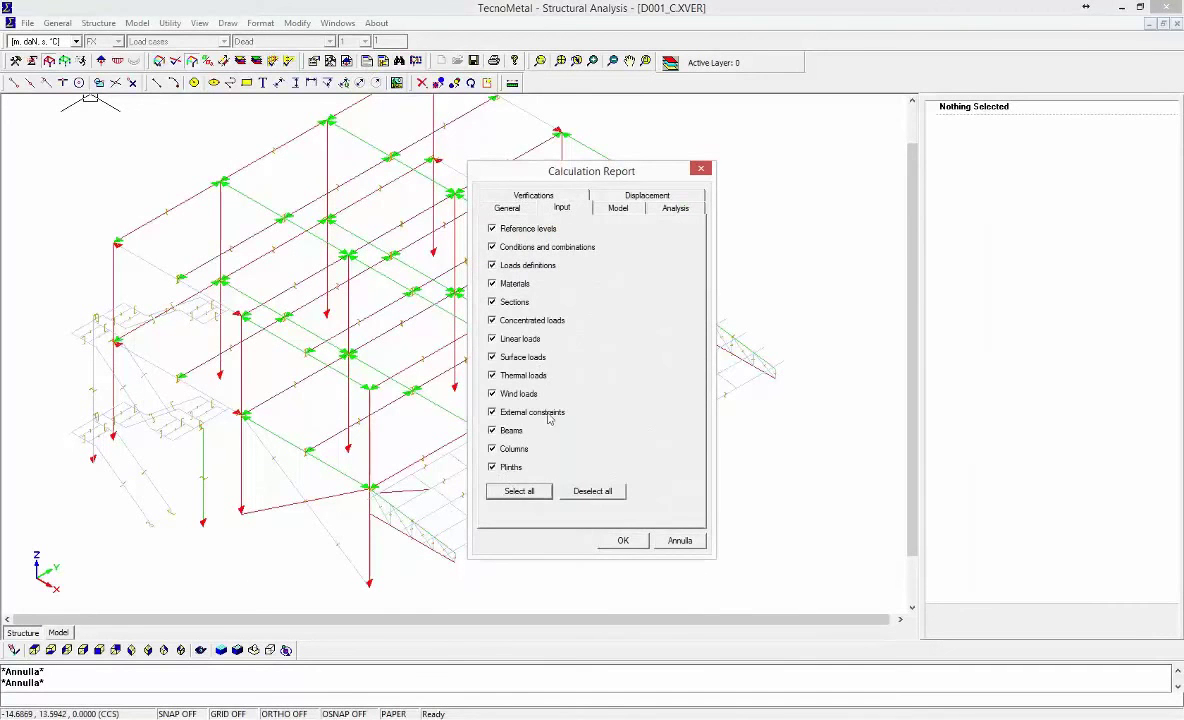
pyautogui.click(620, 209)
pyautogui.click(537, 360)
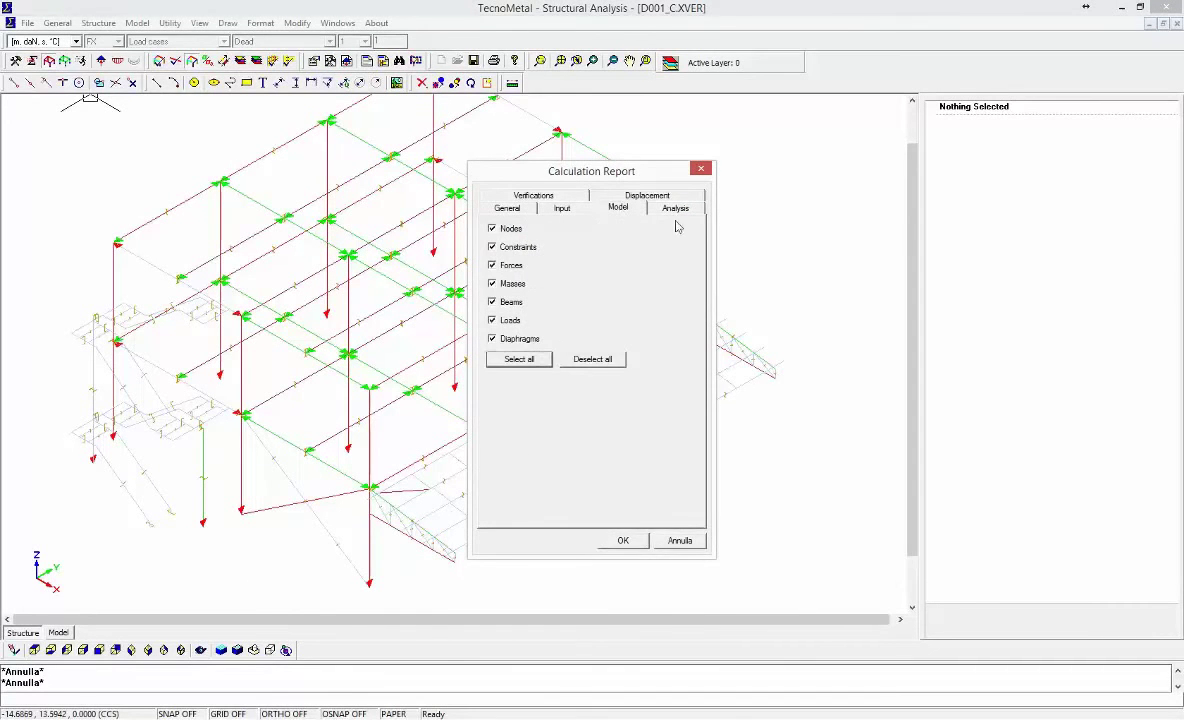
# Include all Analysis items except Beam forces, and all Verifications items, in the calculation report
pyautogui.click(678, 208)
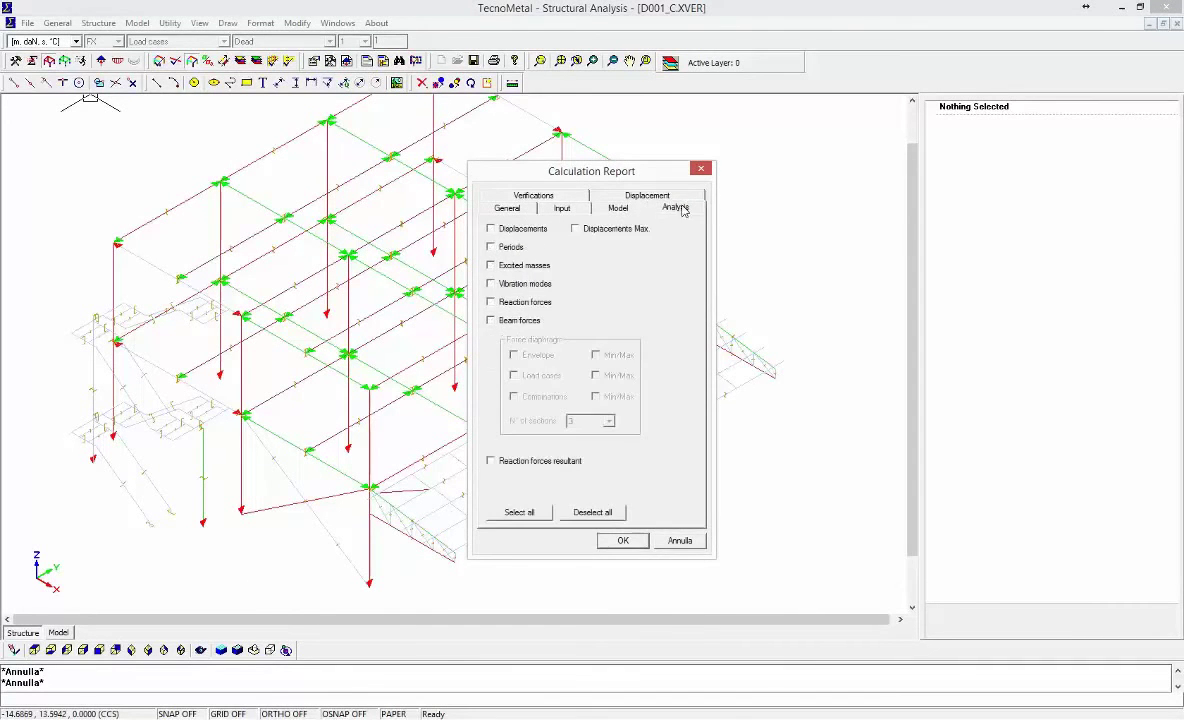
pyautogui.click(502, 514)
pyautogui.click(535, 320)
pyautogui.click(576, 198)
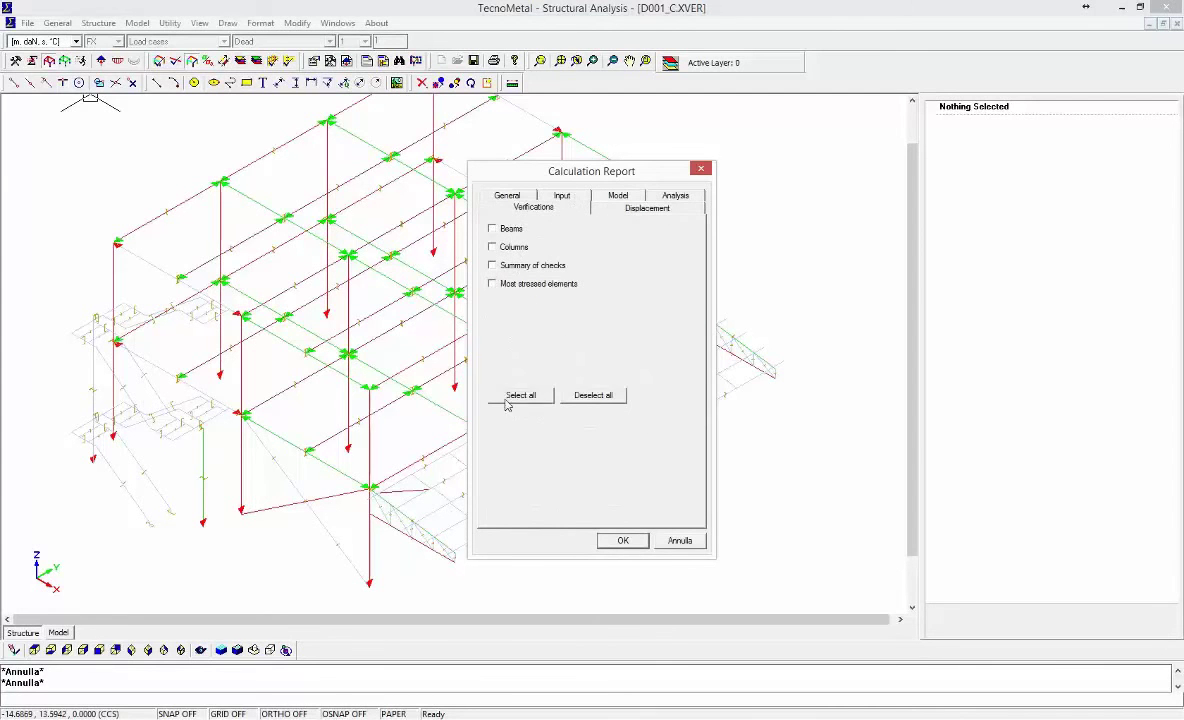
pyautogui.click(510, 398)
# Generate the calculation report, save it as HTML file D001_C in the Documenti folder, and open the saved file
pyautogui.click(624, 542)
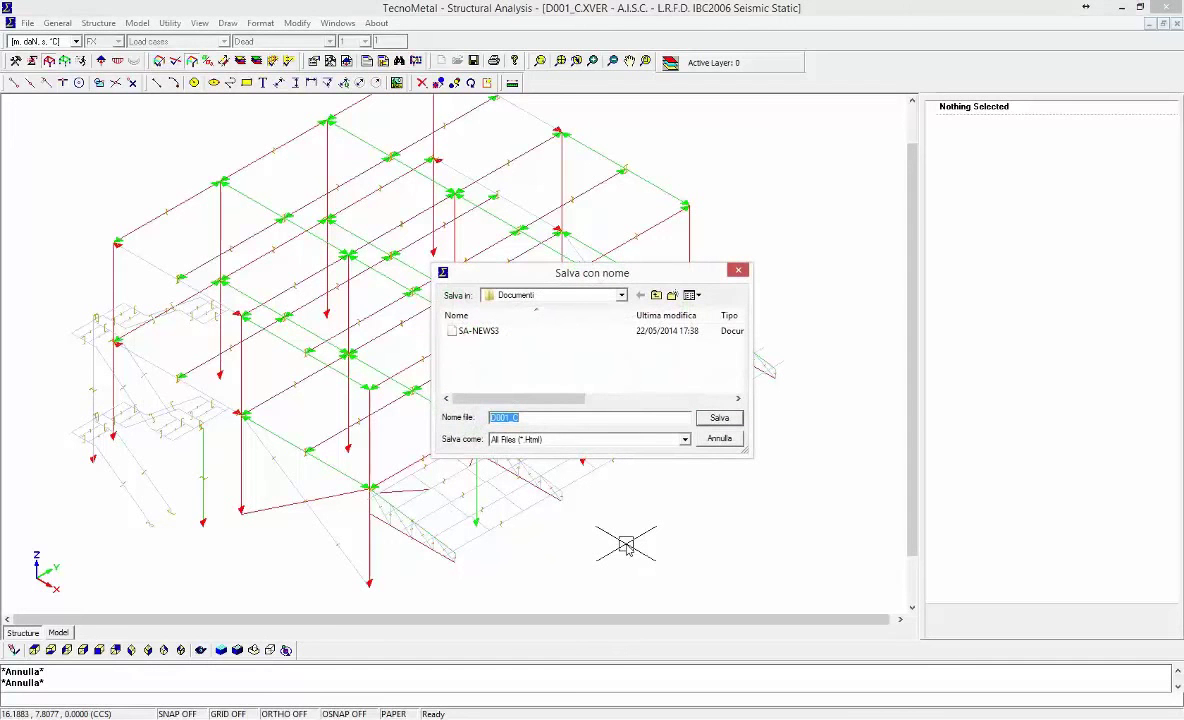
pyautogui.click(726, 422)
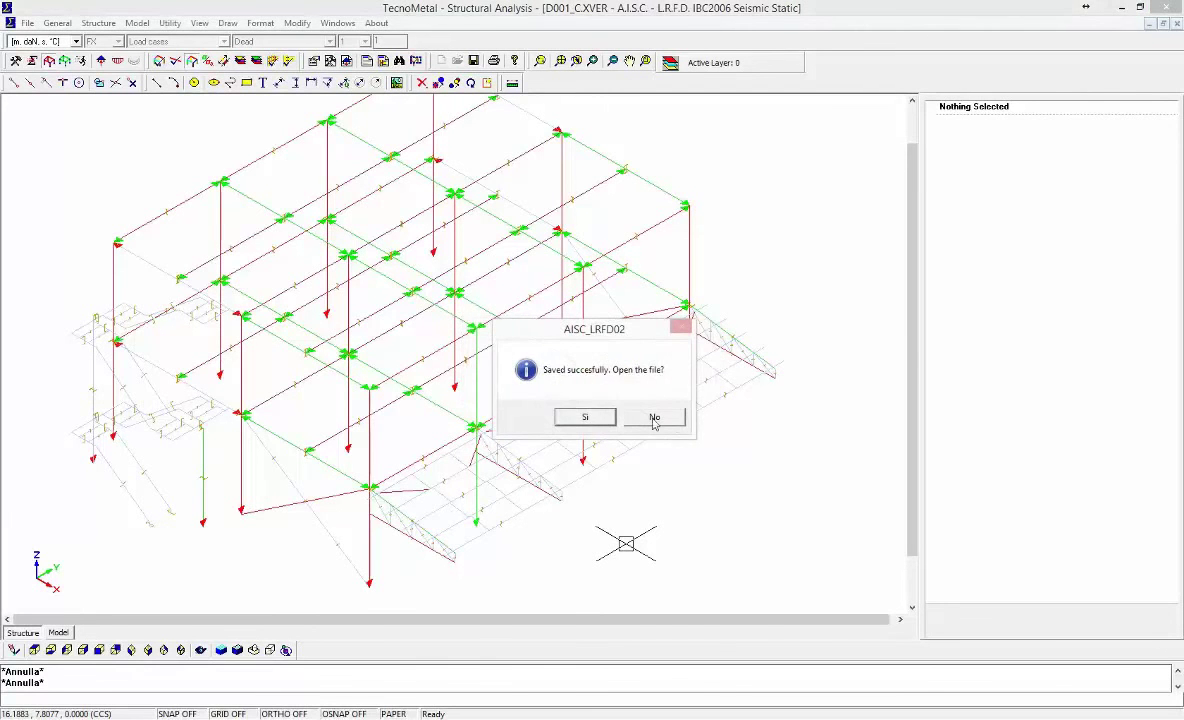
pyautogui.press('Return')
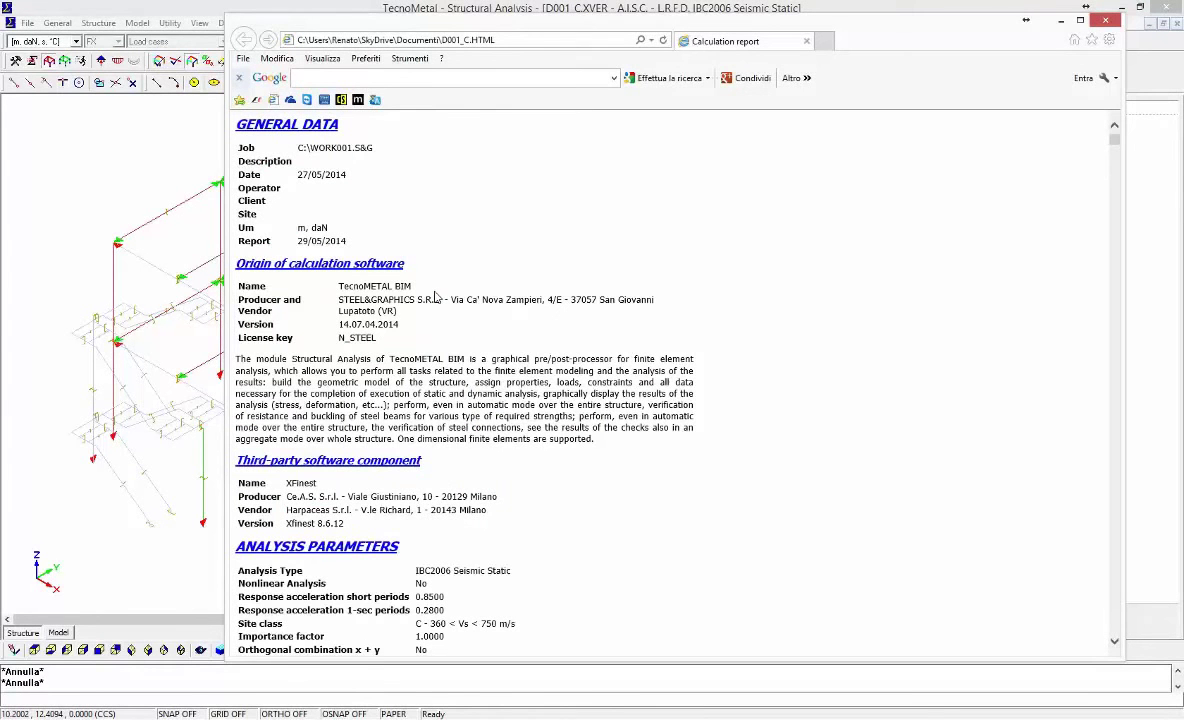
# Review the calculation report's analysis parameters, design spectrum, levels, load cases, U.L.S. combinations, materials and steel beam sections
pyautogui.scroll(-2, 435, 296)
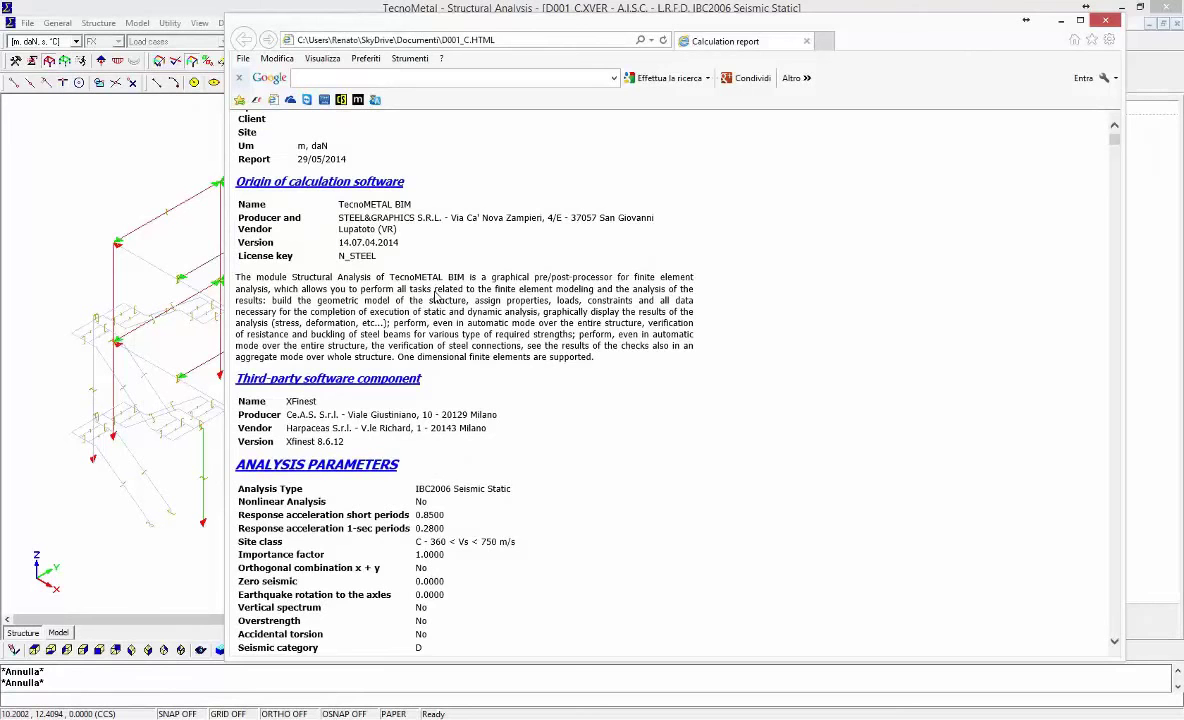
pyautogui.scroll(-2, 435, 296)
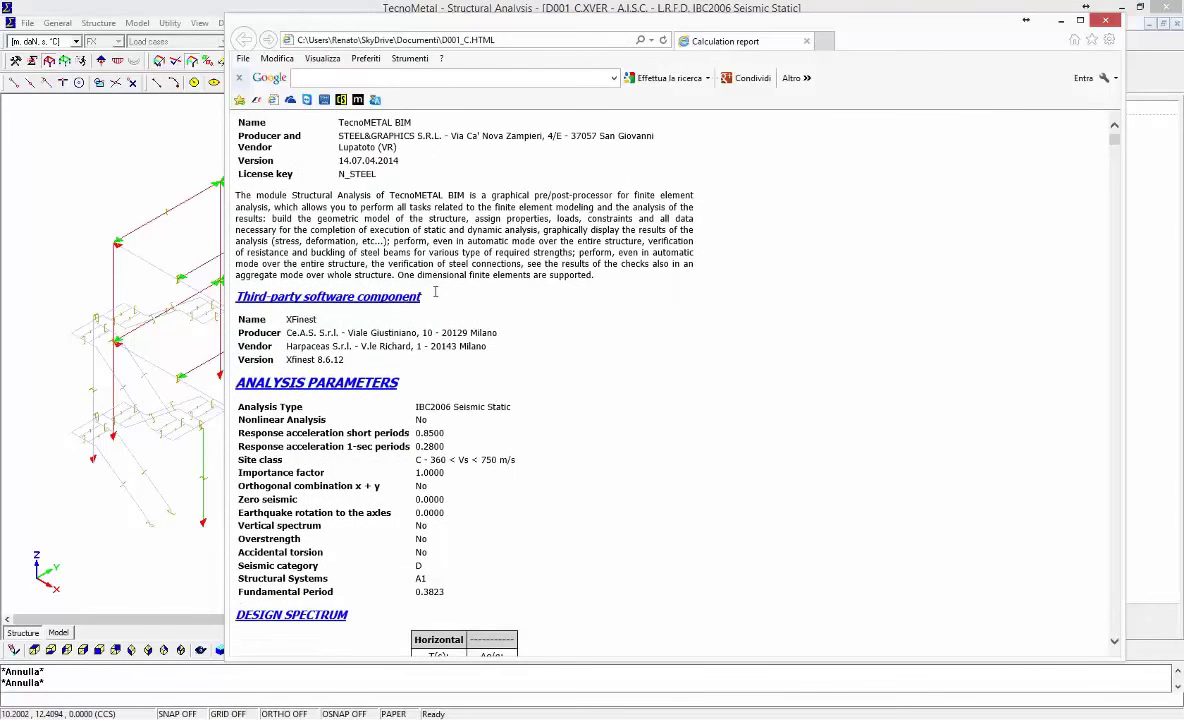
pyautogui.scroll(-8, 435, 294)
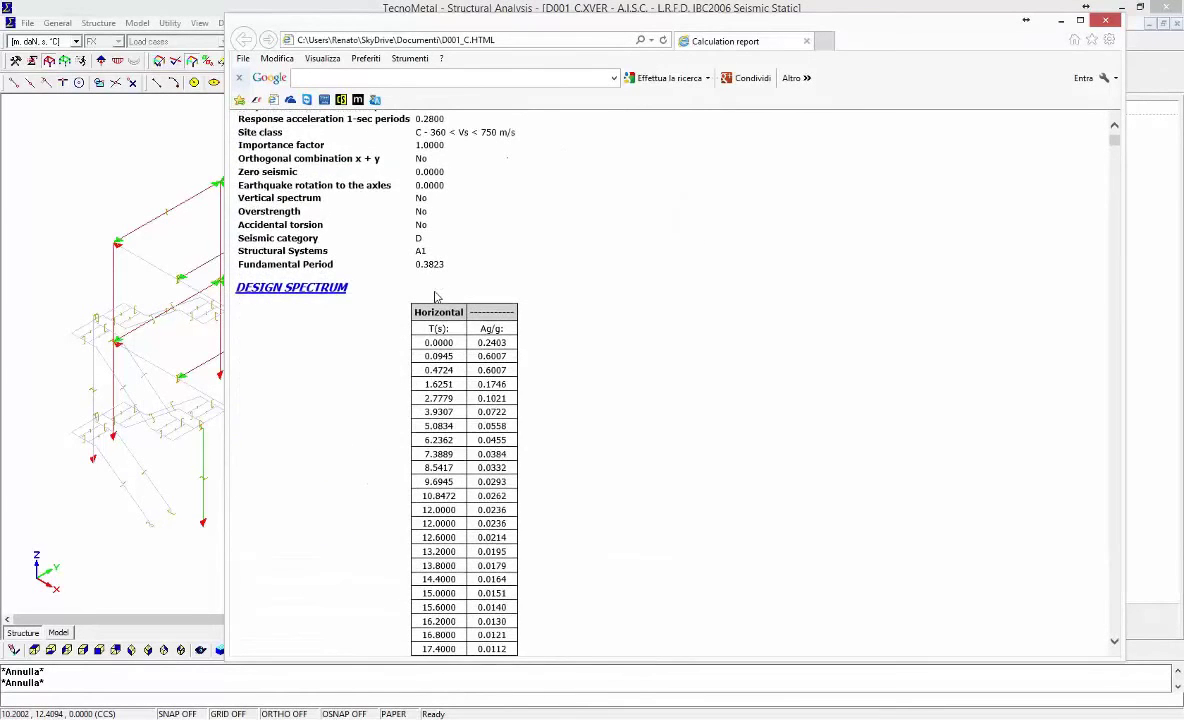
pyautogui.scroll(-3, 435, 296)
pyautogui.scroll(-1, 435, 291)
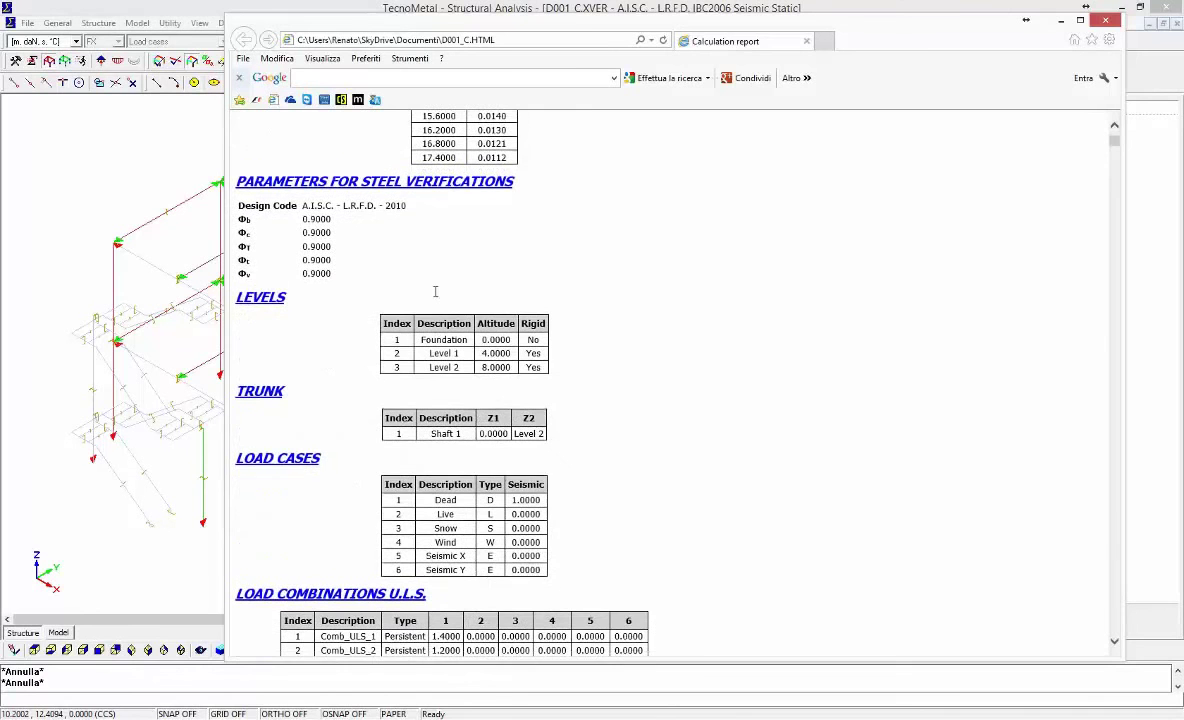
pyautogui.scroll(-3, 435, 291)
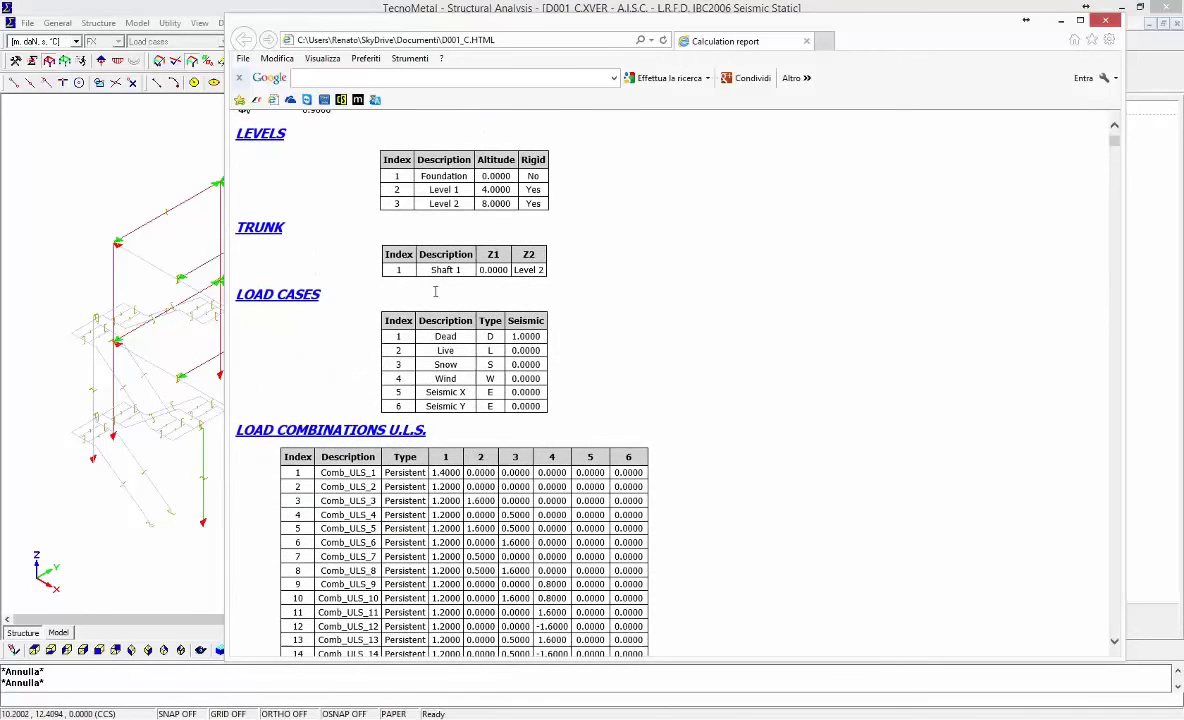
pyautogui.scroll(-20, 435, 291)
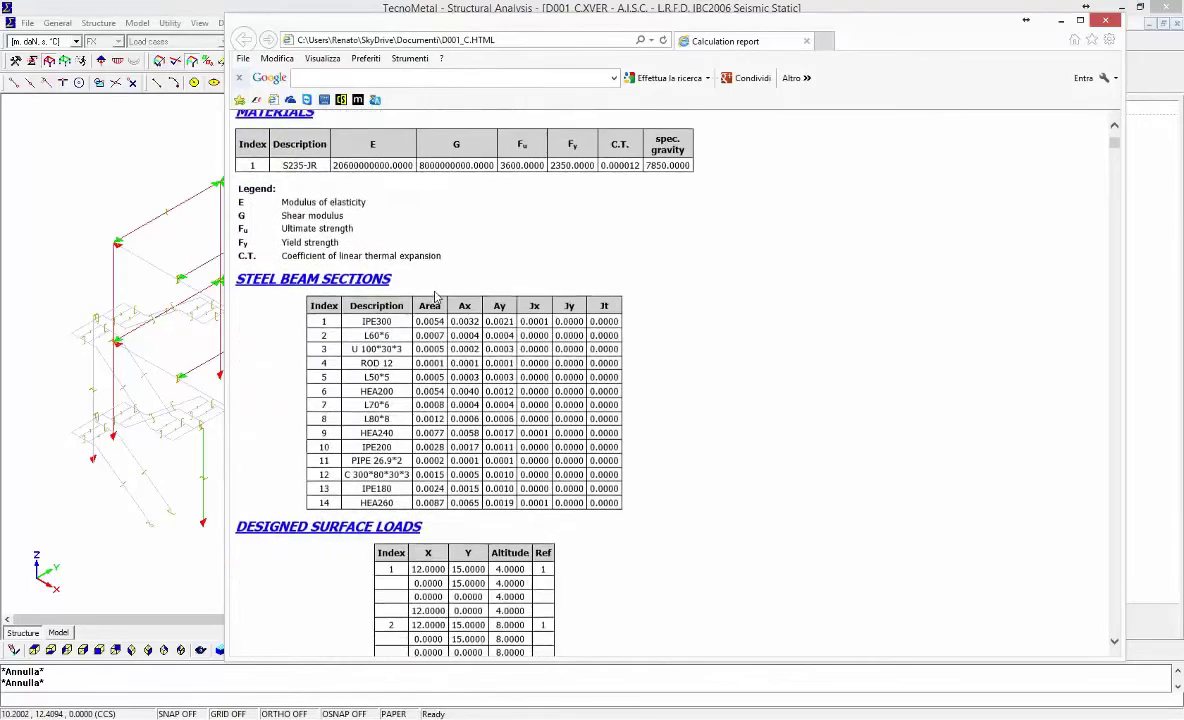
# Examine the report's designed surface loads, designed steel beams and individual beam and column verification results
pyautogui.scroll(-9, 435, 293)
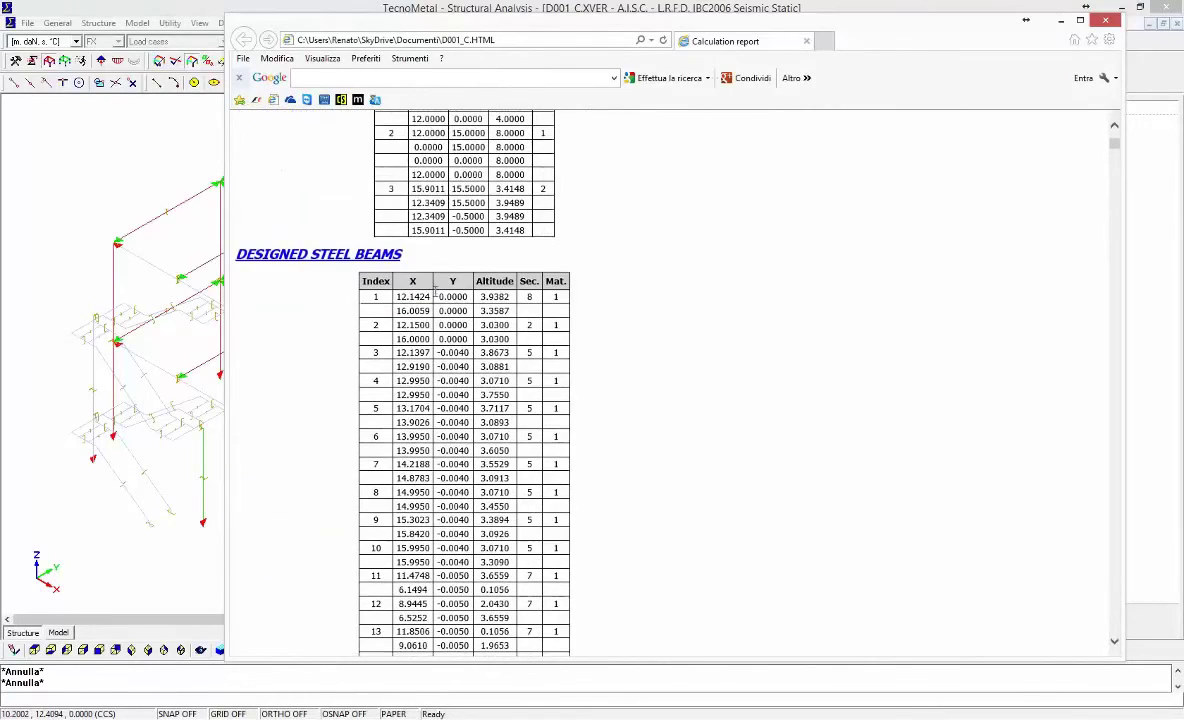
pyautogui.scroll(-5, 435, 292)
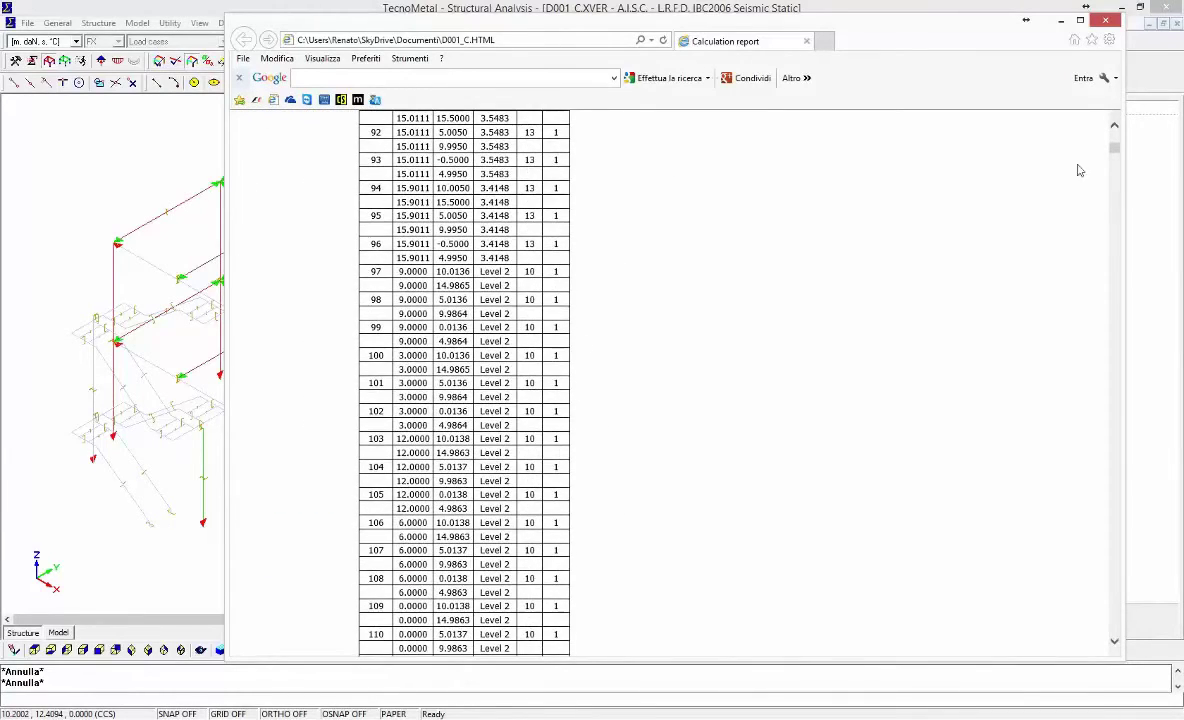
pyautogui.moveTo(1114, 148); pyautogui.dragTo(1069, 653)
pyautogui.scroll(15, 682, 444)
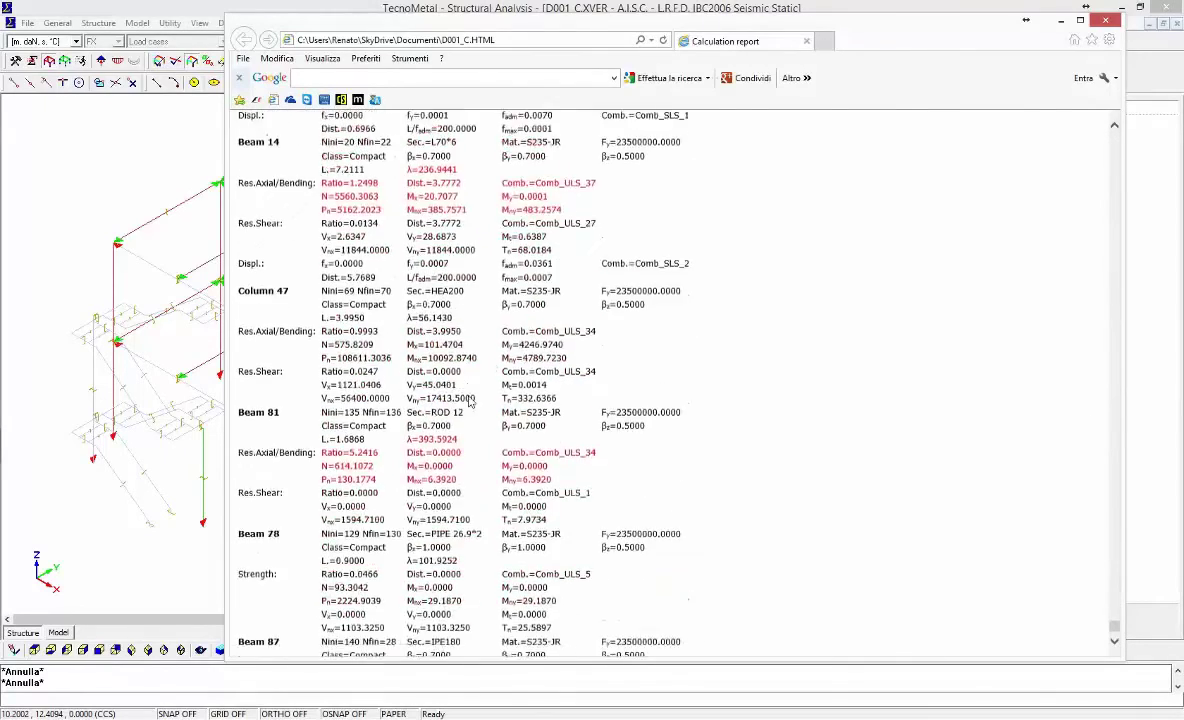
pyautogui.scroll(10, 470, 400)
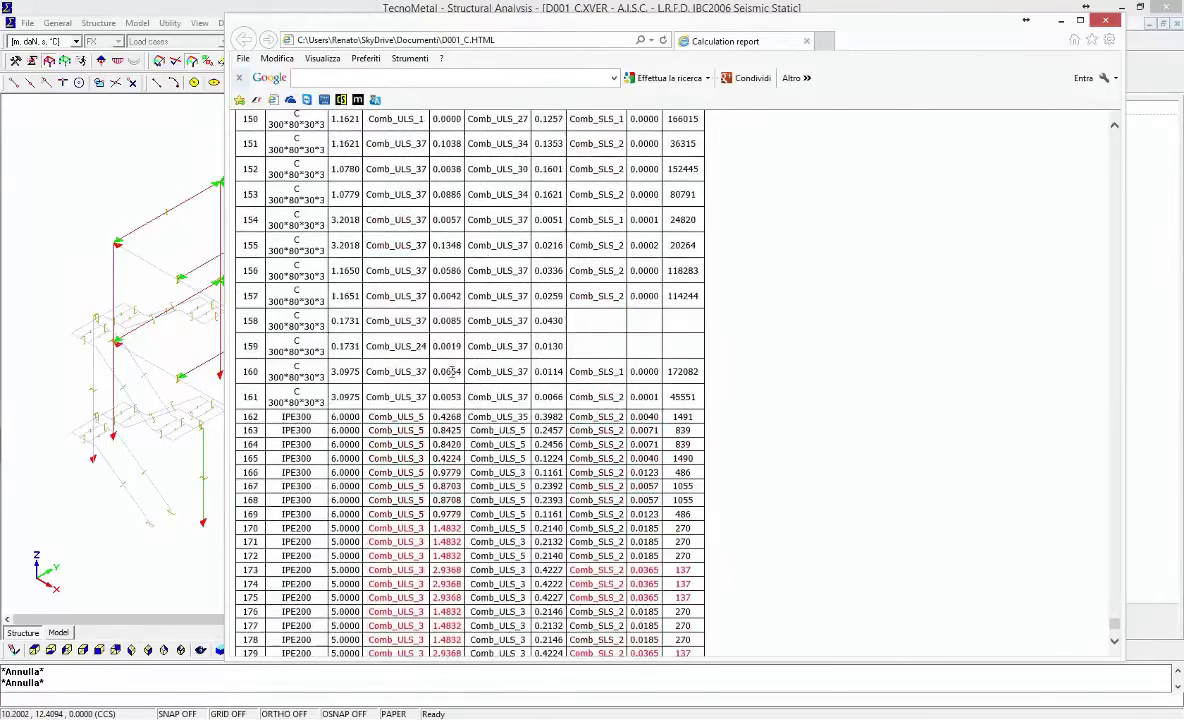
pyautogui.scroll(15, 400, 335)
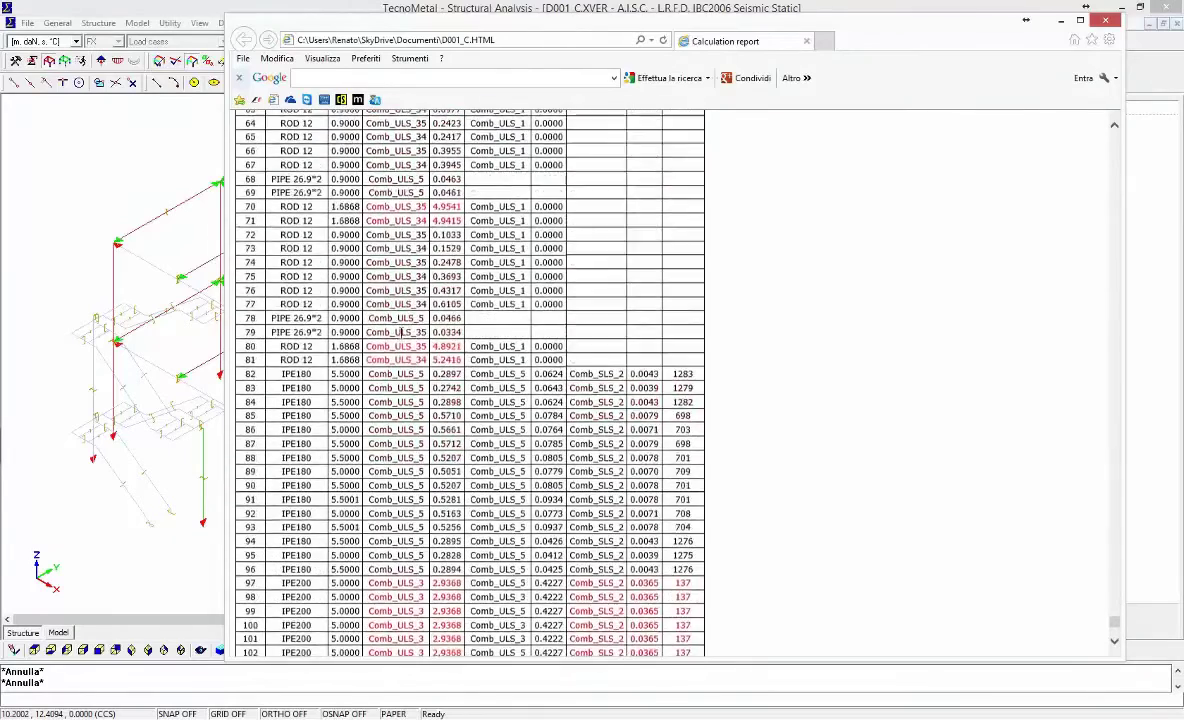
pyautogui.scroll(8, 400, 335)
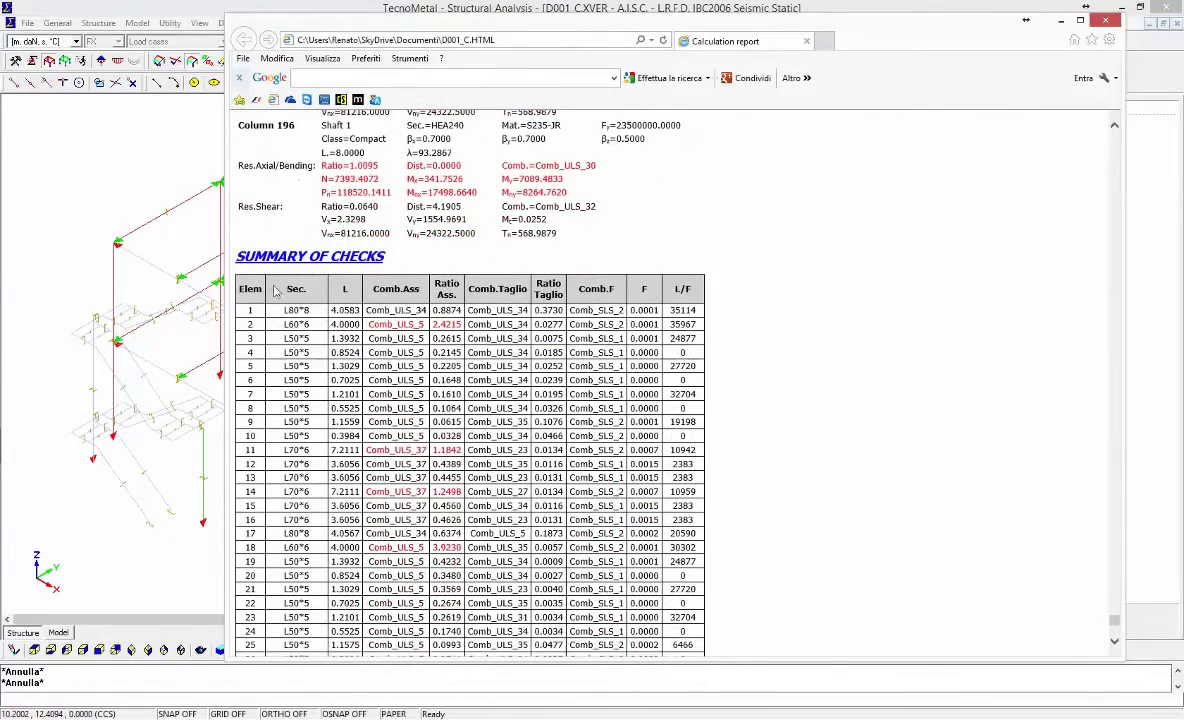
# Review the report's Summary of Checks table for failing elements, such as the IPE200 beams, and close the report
pyautogui.moveTo(308, 257); pyautogui.dragTo(385, 261)
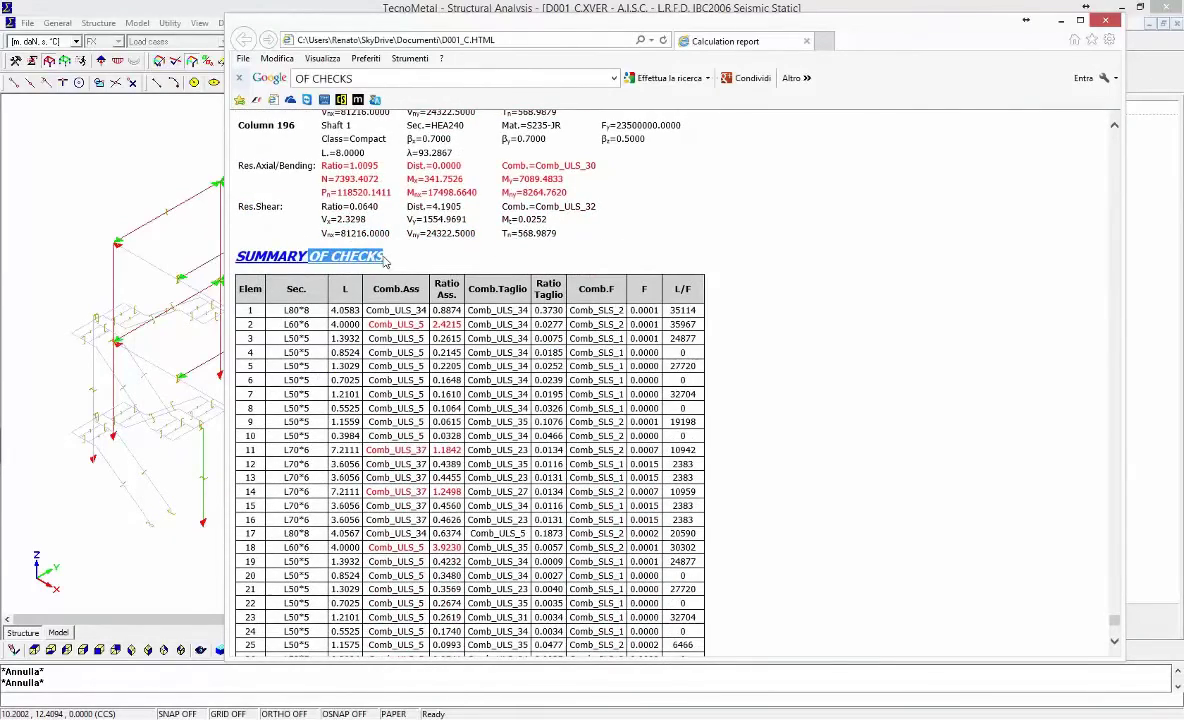
pyautogui.click(384, 289)
pyautogui.scroll(-10, 384, 300)
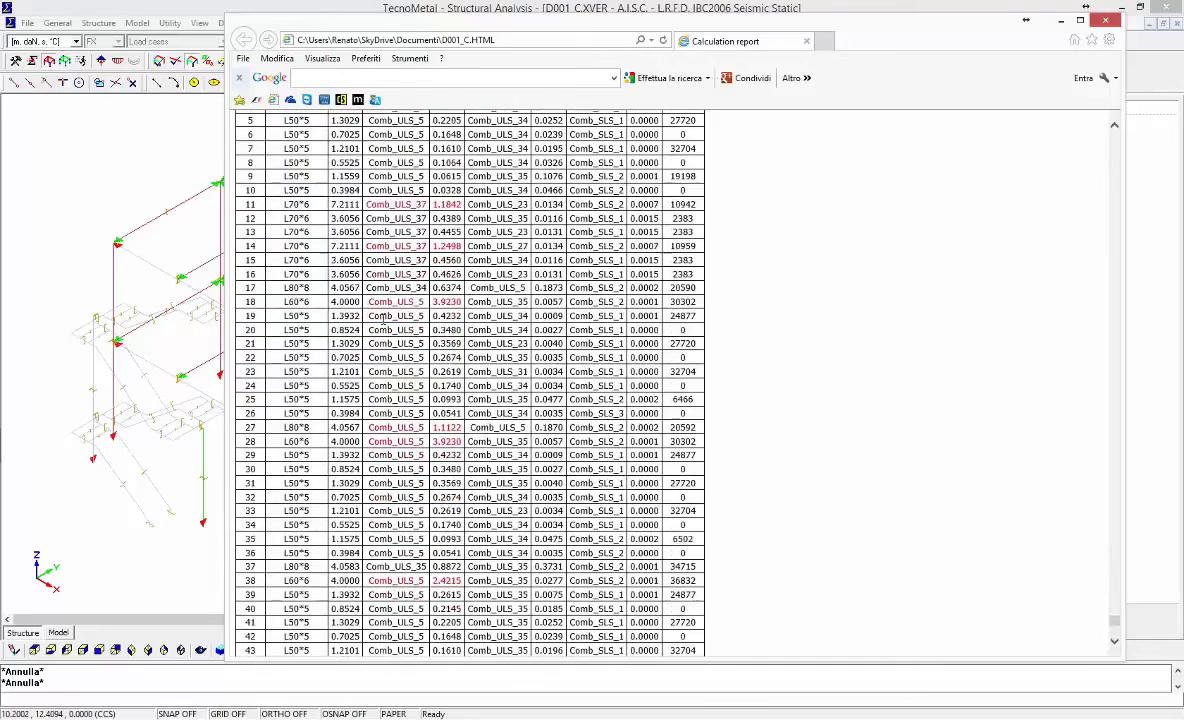
pyautogui.scroll(-15, 384, 319)
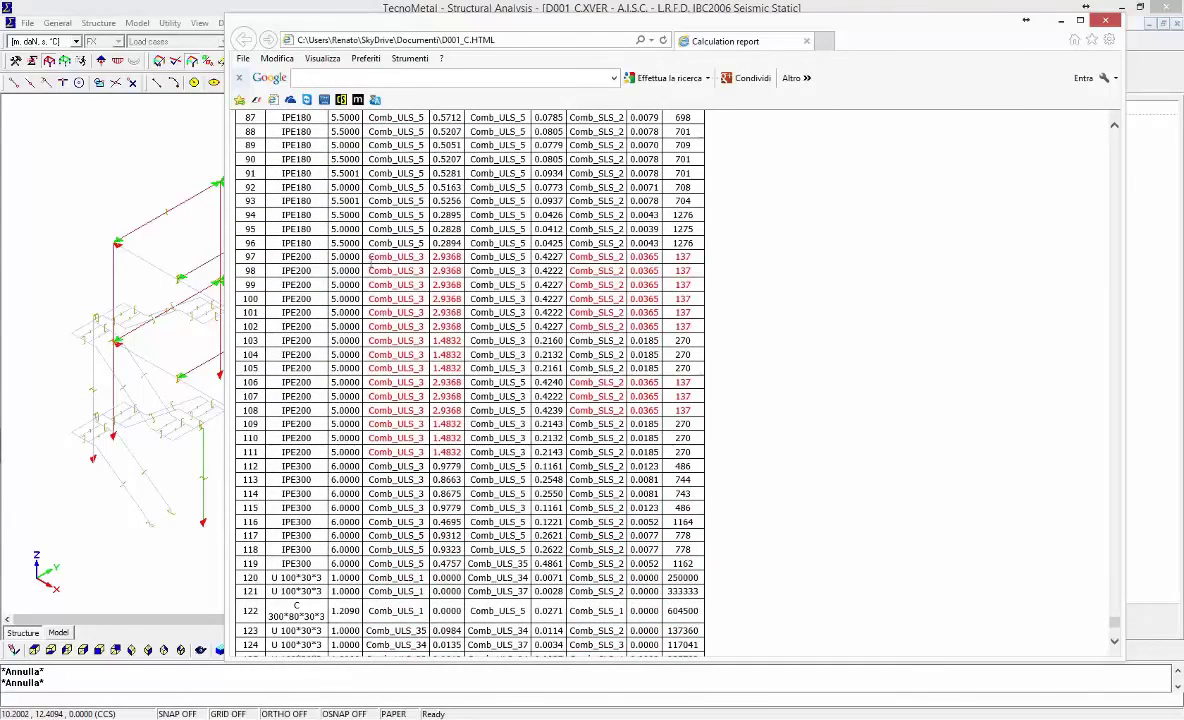
pyautogui.moveTo(370, 258); pyautogui.dragTo(461, 263)
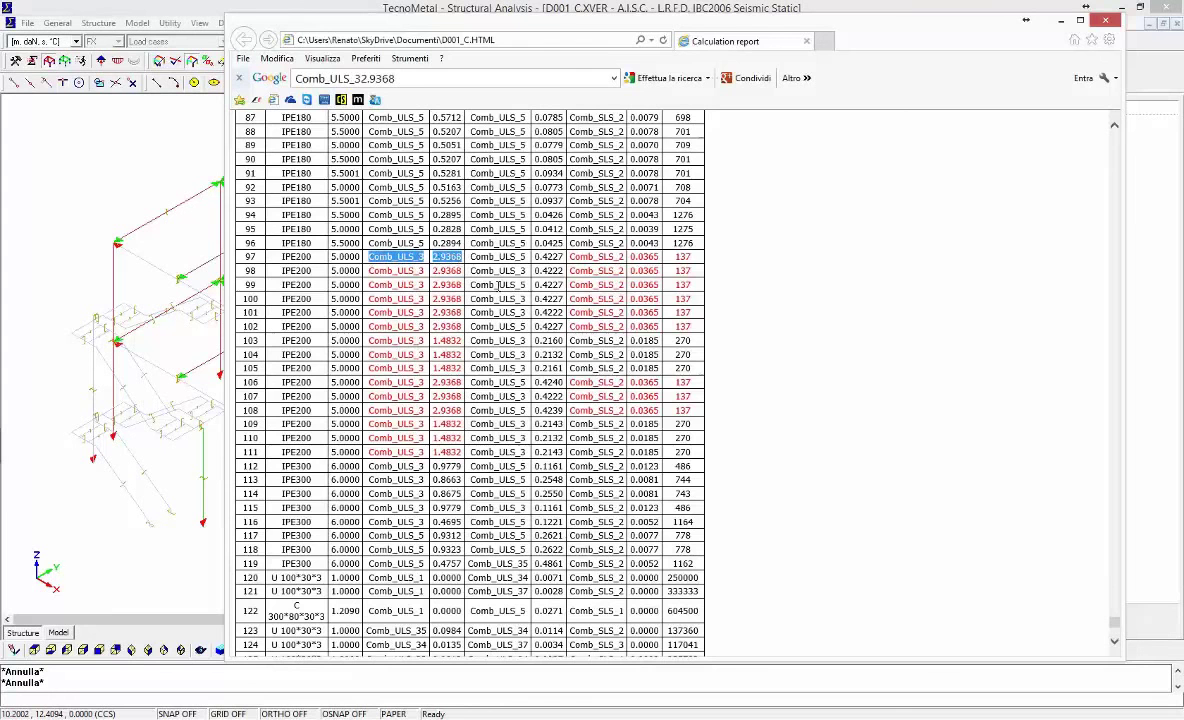
pyautogui.click(1105, 20)
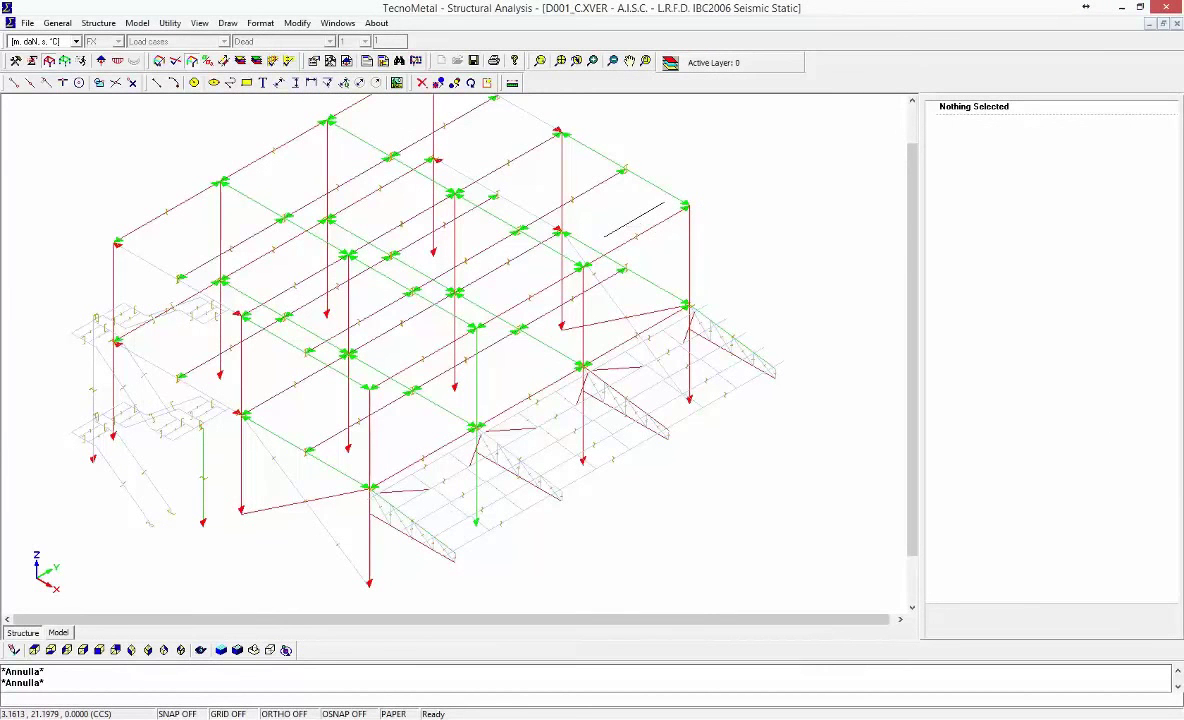
pyautogui.scroll(1, 280, 423)
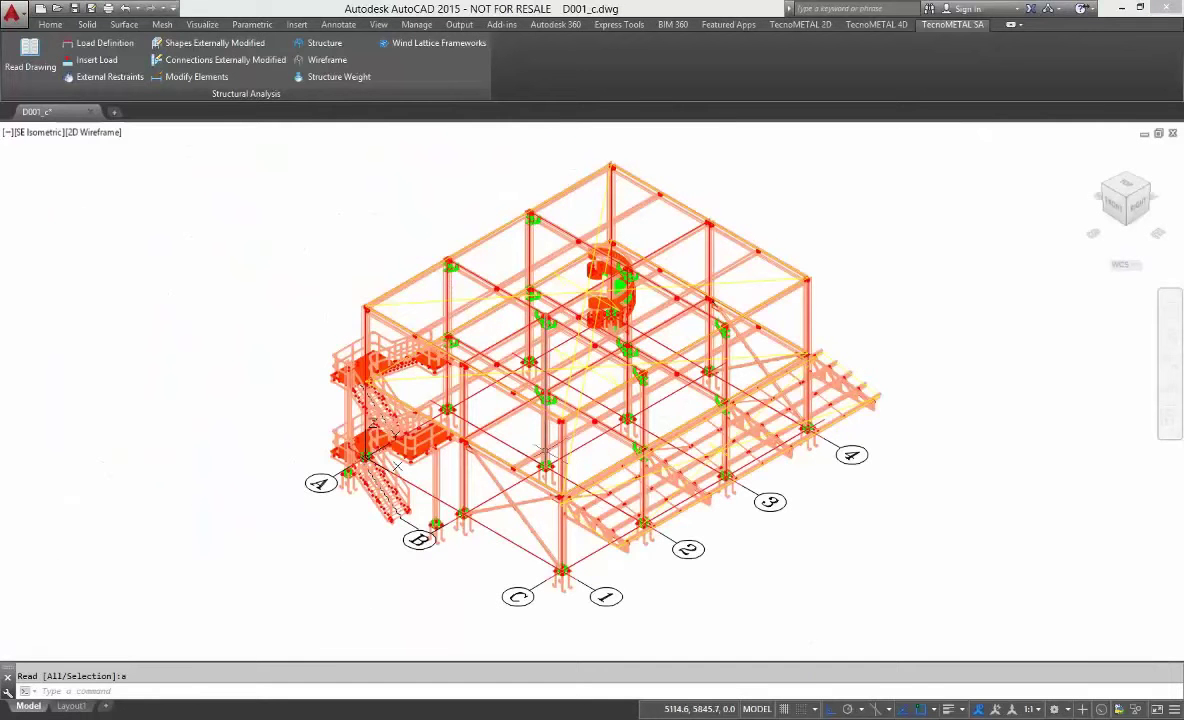
# In AutoCAD, list the externally modified shapes and change the highlighted column on grid line 2 to HEA260
pyautogui.click(204, 48)
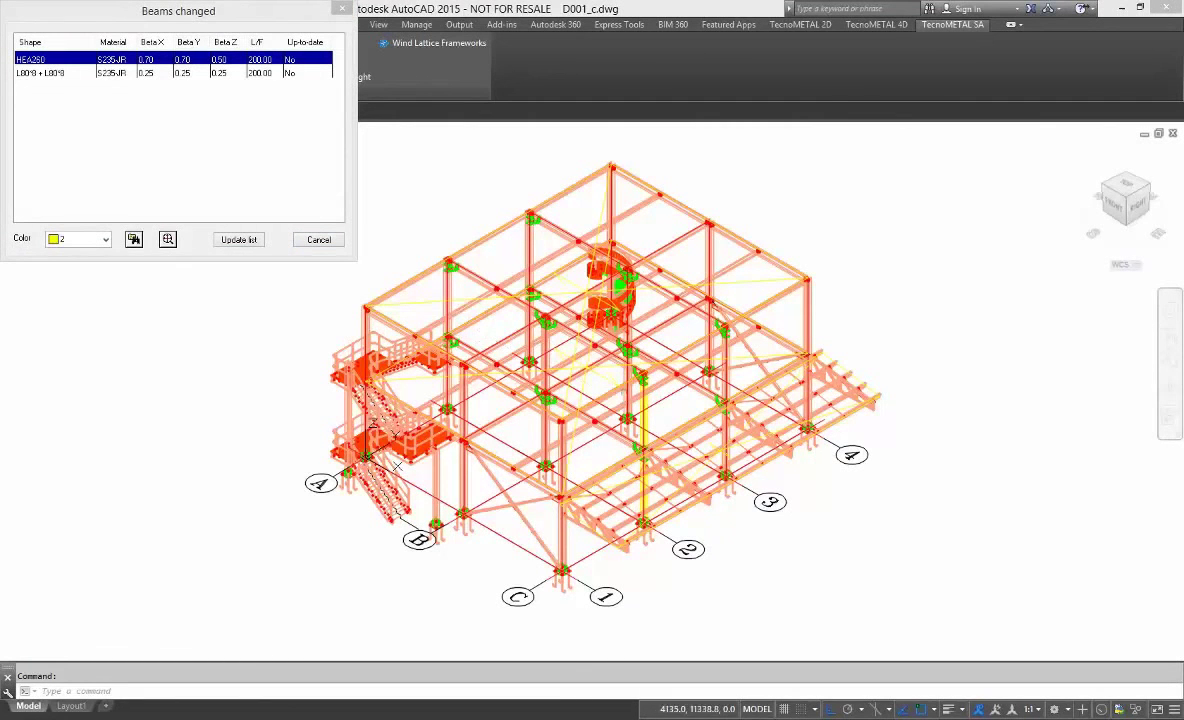
pyautogui.click(647, 421)
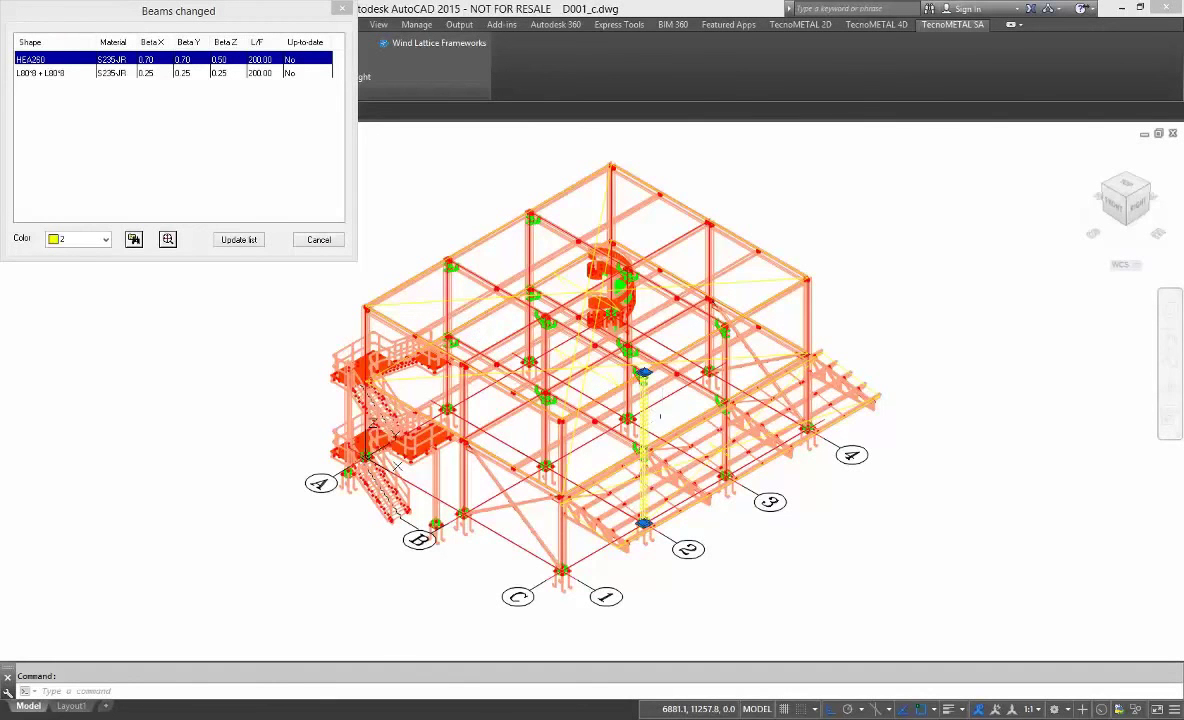
pyautogui.rightClick(661, 412)
pyautogui.moveTo(758, 259)
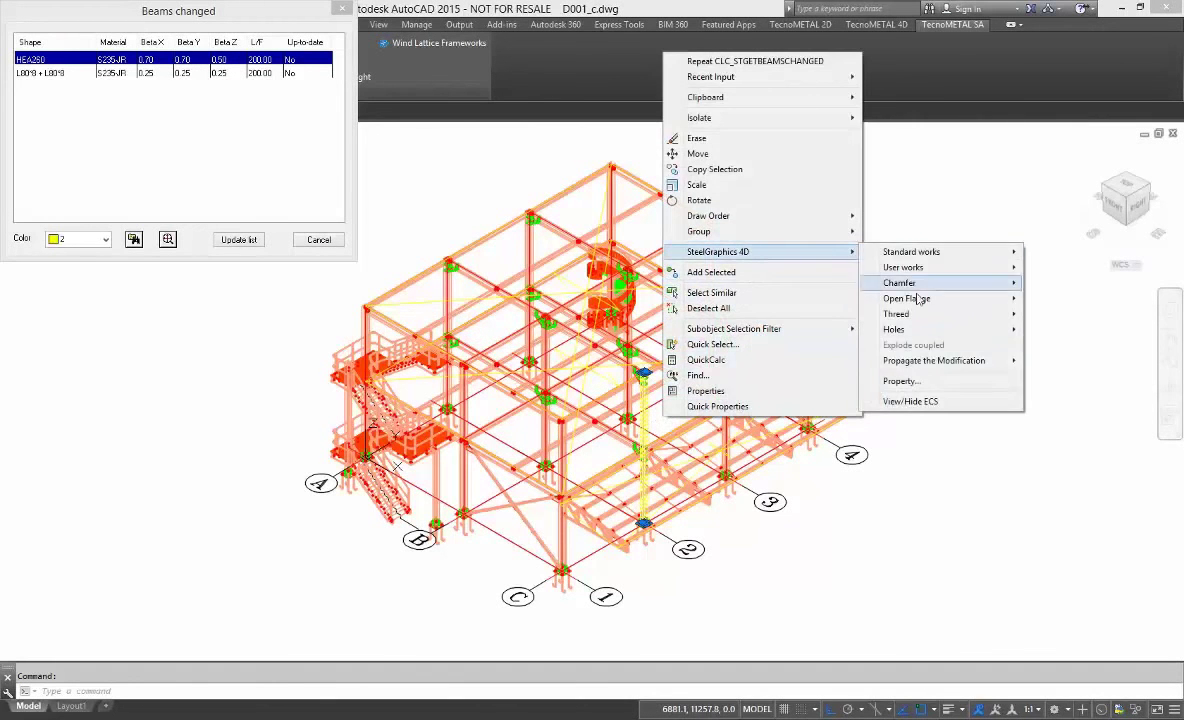
pyautogui.click(903, 381)
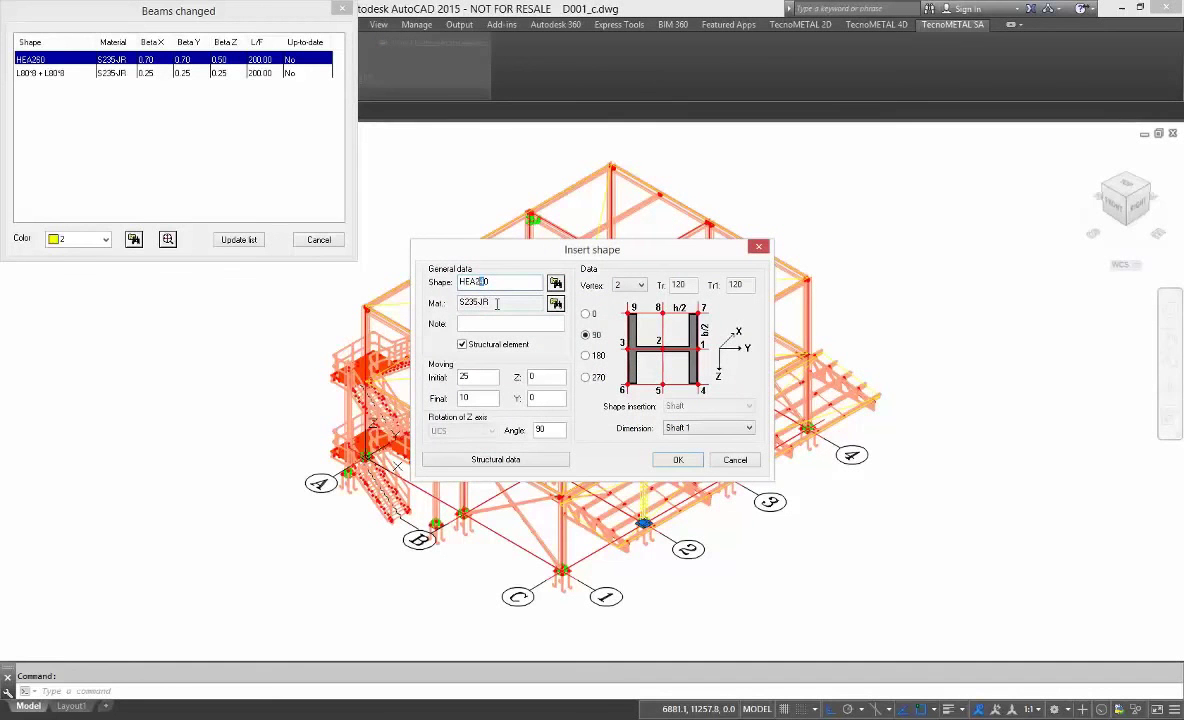
pyautogui.click(678, 460)
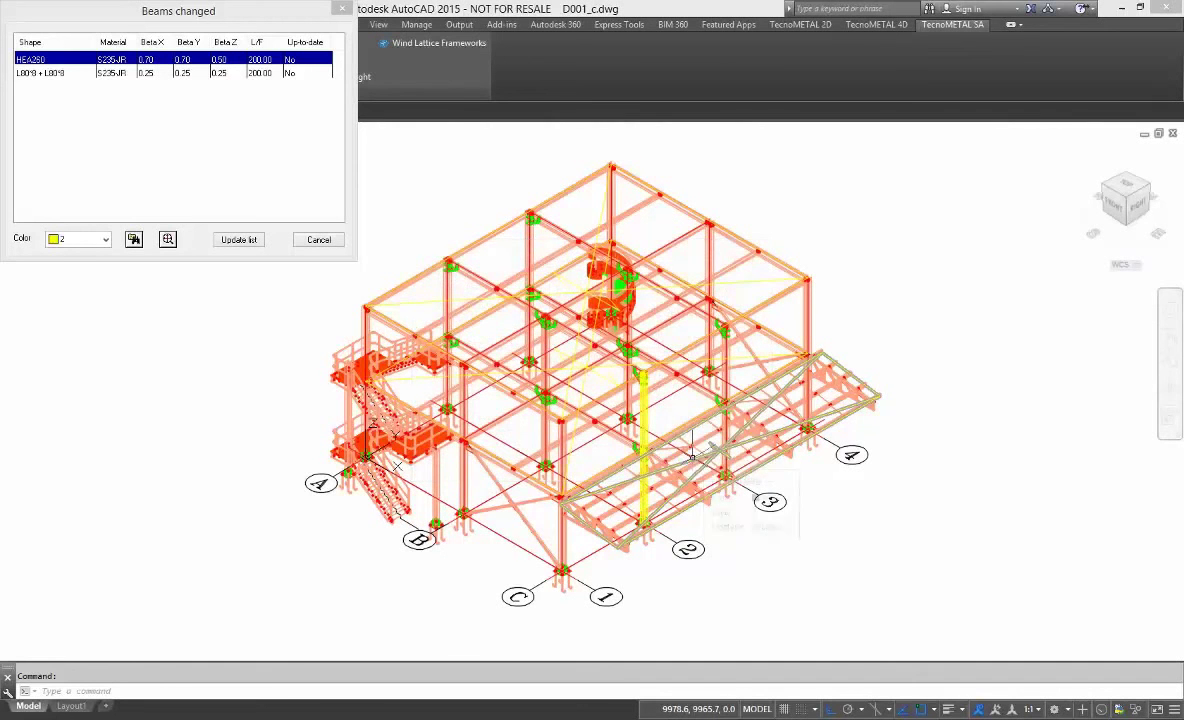
# Set the X, Y and Z K factors of the highlighted L80*8 + L80*8 truss top chord to 0.25 in its structural data
pyautogui.click(269, 74)
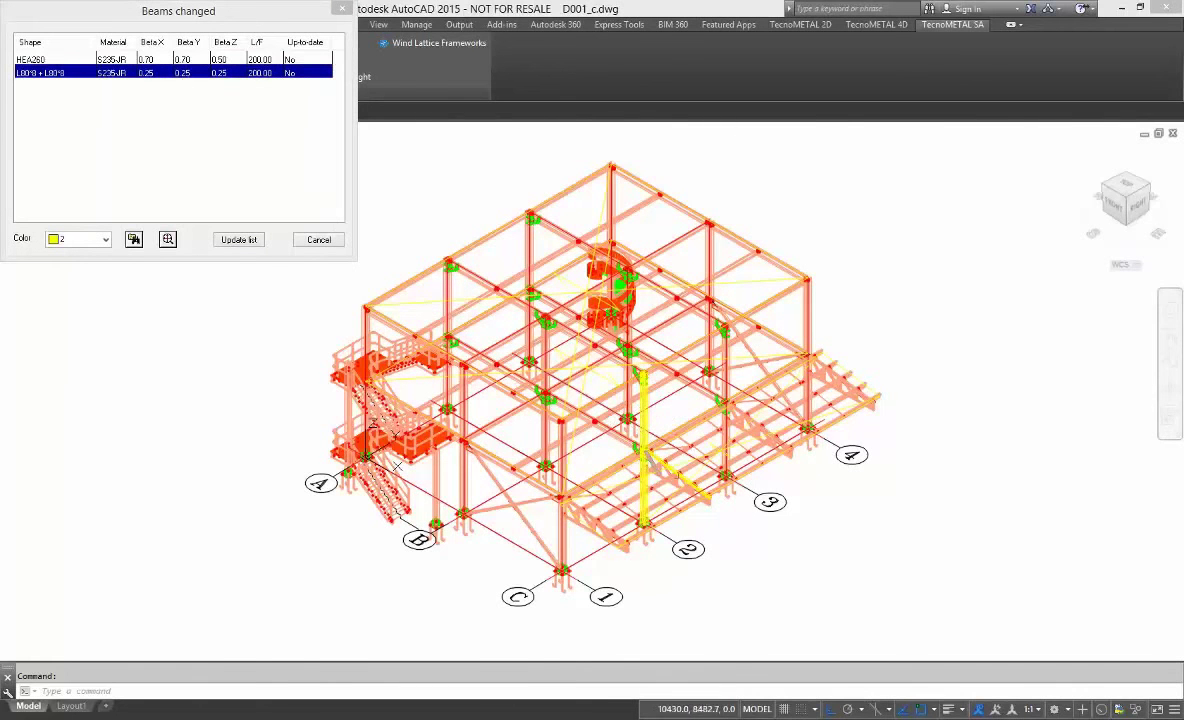
pyautogui.scroll(5, 650, 420)
pyautogui.click(672, 476)
pyautogui.rightClick(641, 460)
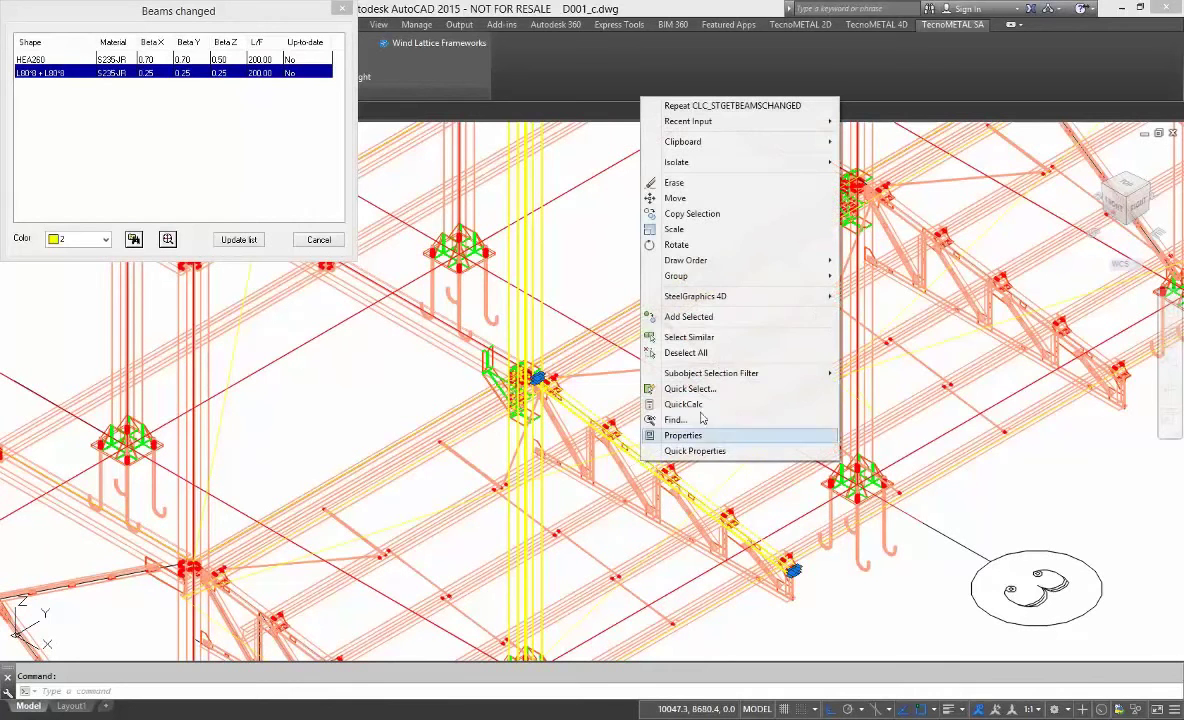
pyautogui.moveTo(737, 300)
pyautogui.click(880, 392)
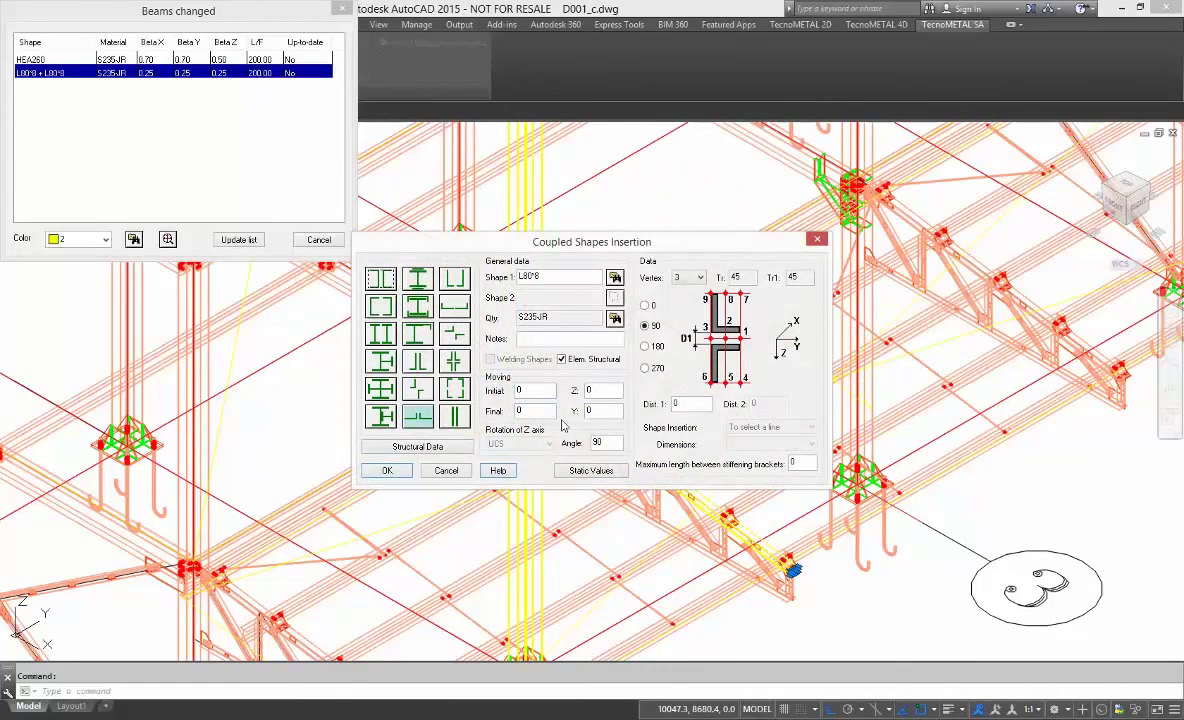
pyautogui.click(466, 448)
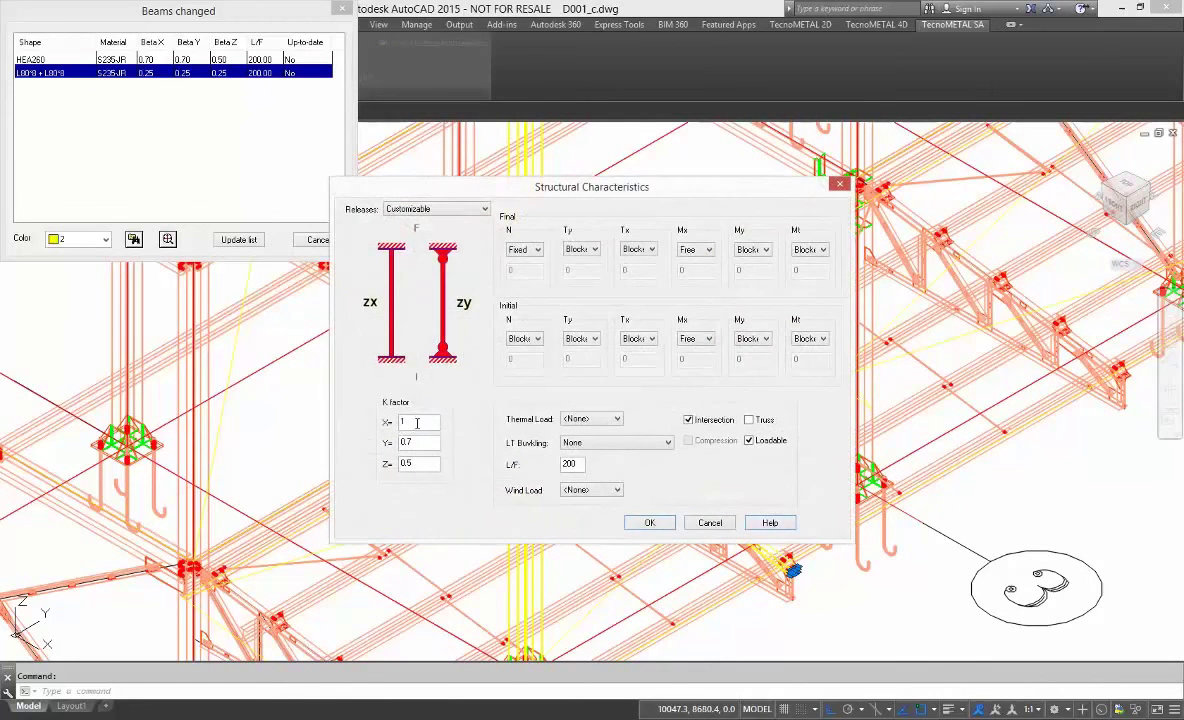
pyautogui.moveTo(417, 423)
pyautogui.mouseDown()
pyautogui.moveTo(395, 428)
pyautogui.moveTo(404, 425)
pyautogui.mouseUp()
pyautogui.write('25')
pyautogui.moveTo(414, 443); pyautogui.dragTo(381, 469)
pyautogui.write('0.250.25')
pyautogui.click(630, 525)
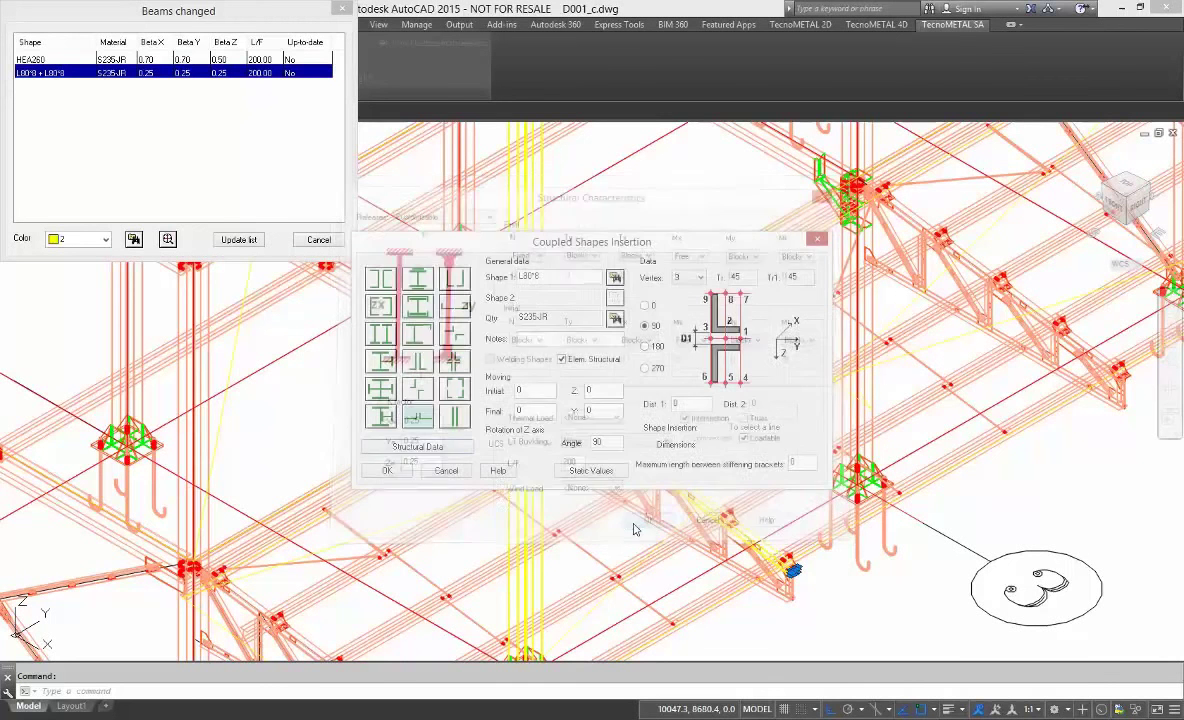
pyautogui.click(390, 471)
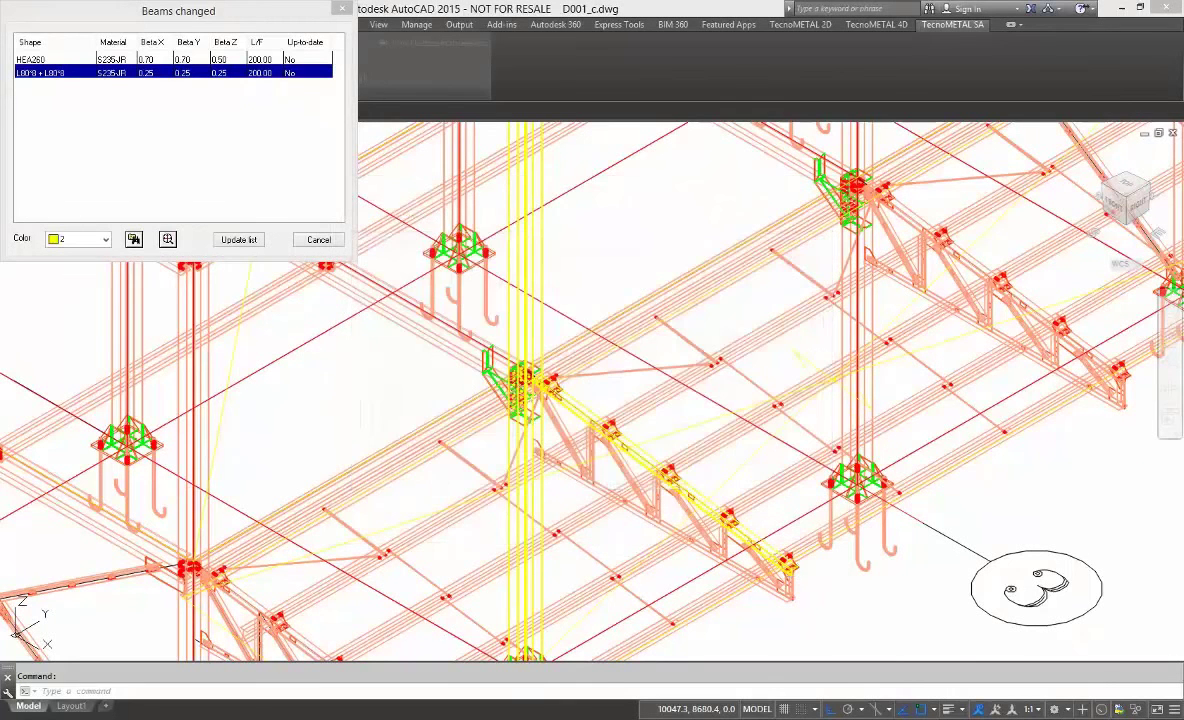
# Update the list of changed beams, check the up-to-date status of both shapes, and close the list
pyautogui.click(239, 241)
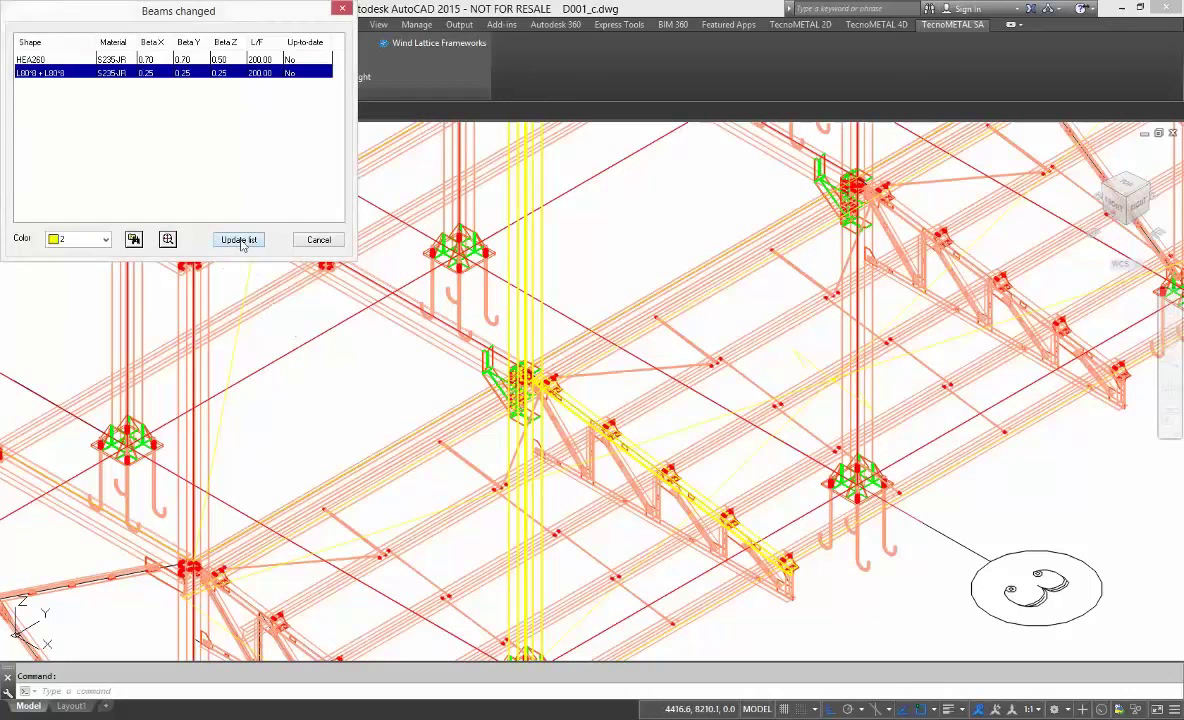
pyautogui.click(293, 74)
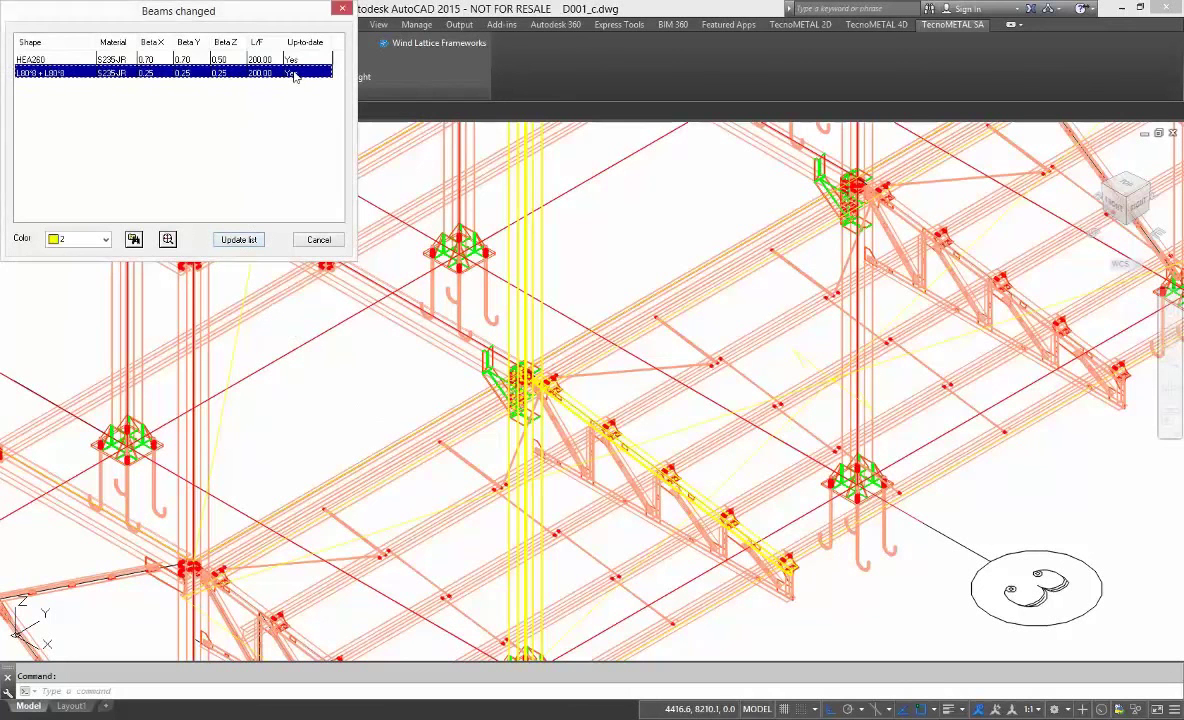
pyautogui.click(316, 241)
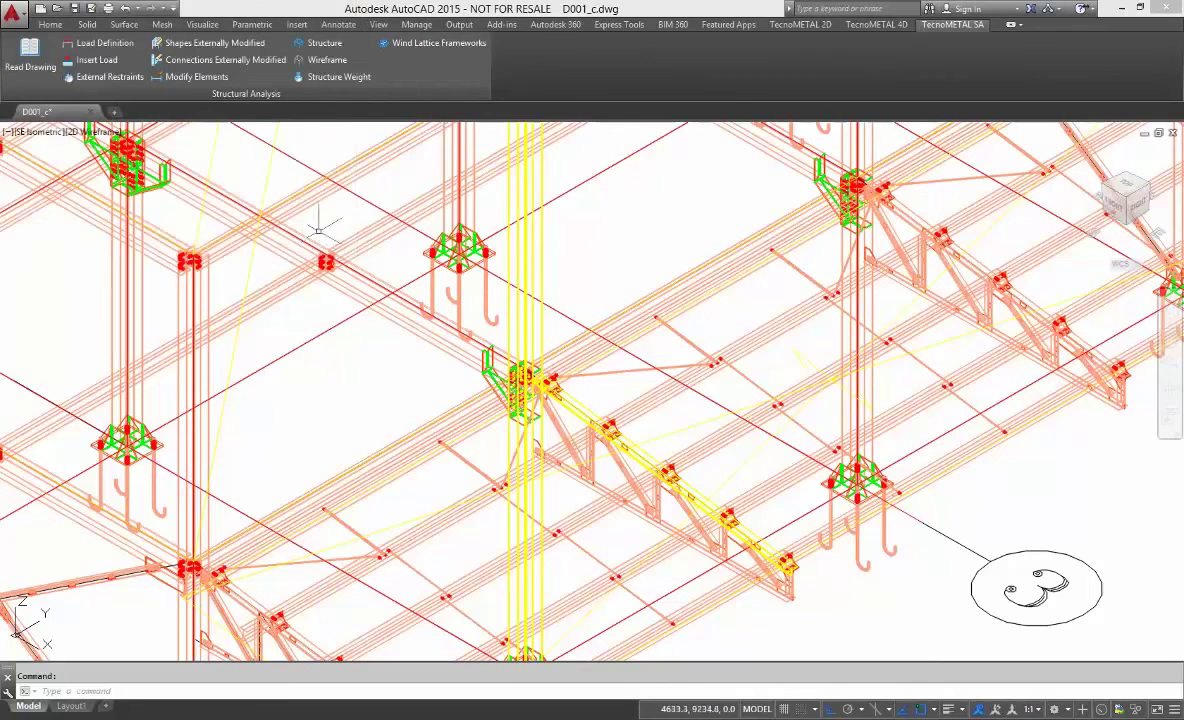
# Change the color of the updated HEA260 column and the L80*8 truss top chord to Red
pyautogui.scroll(-2, 508, 265)
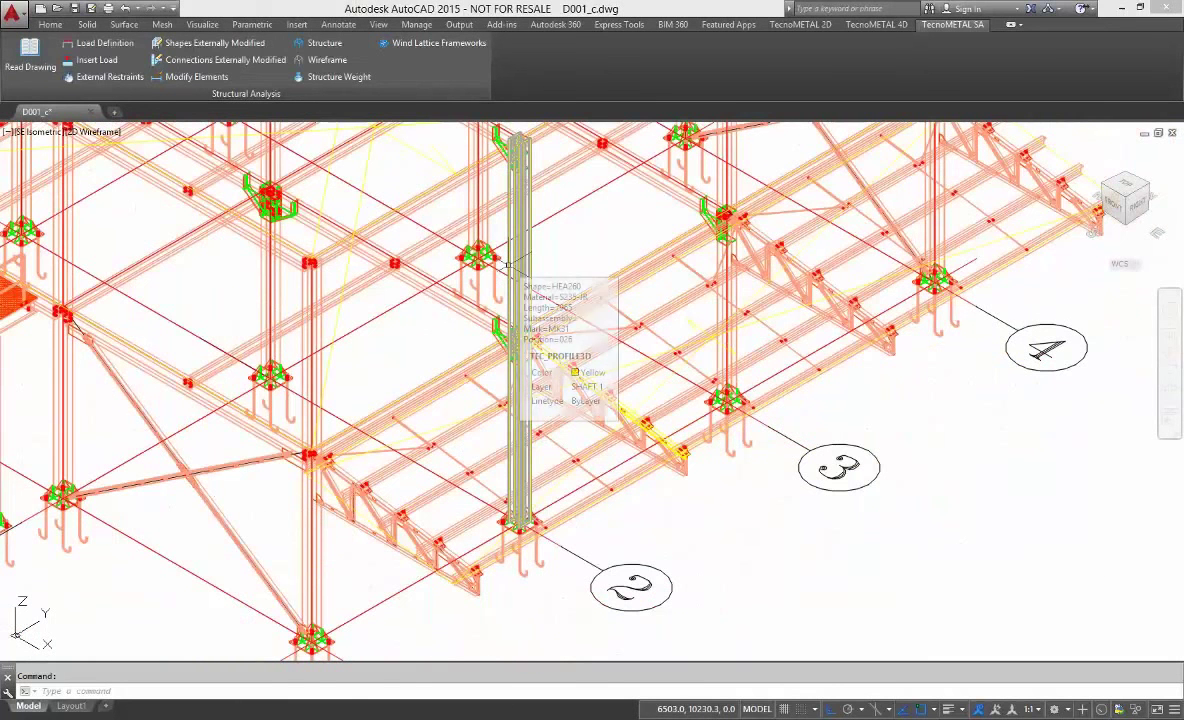
pyautogui.click(510, 264)
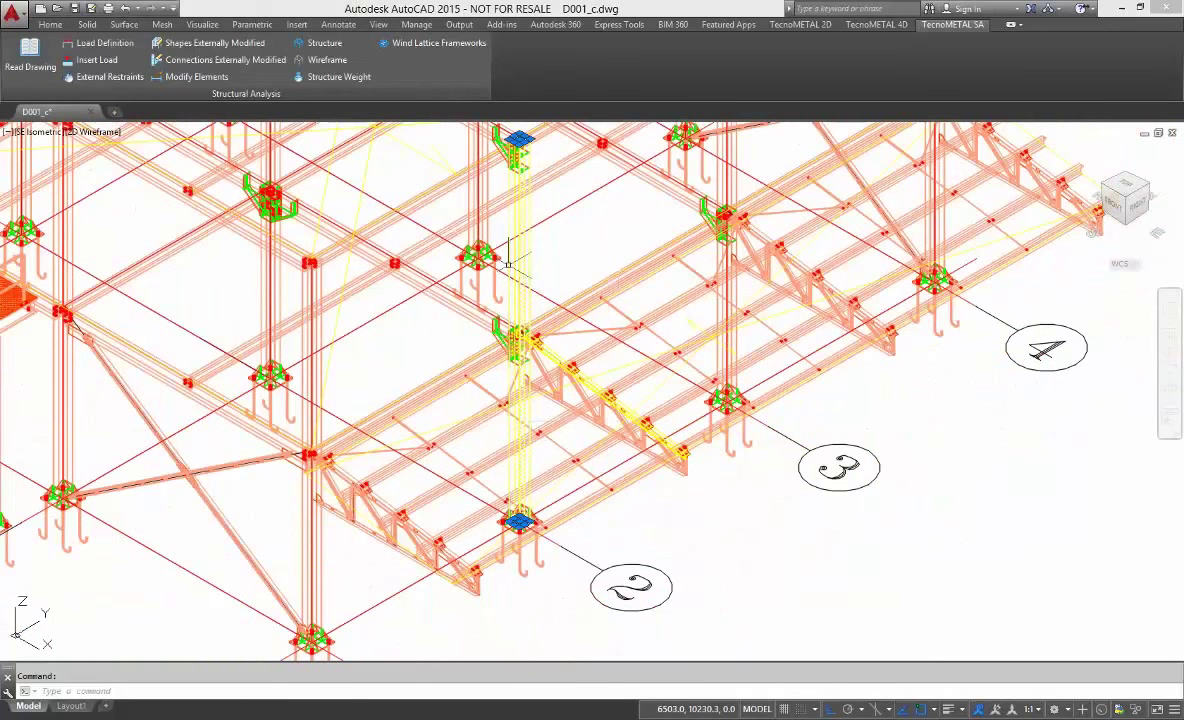
pyautogui.click(548, 355)
pyautogui.rightClick(548, 355)
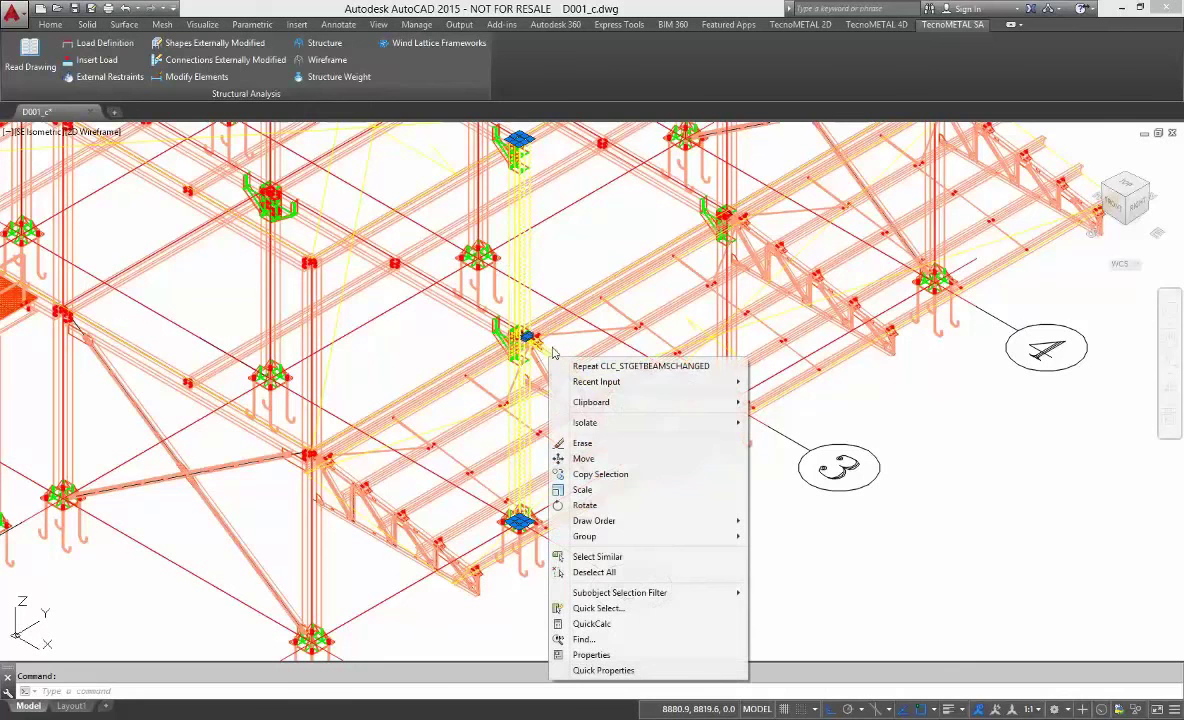
pyautogui.click(653, 654)
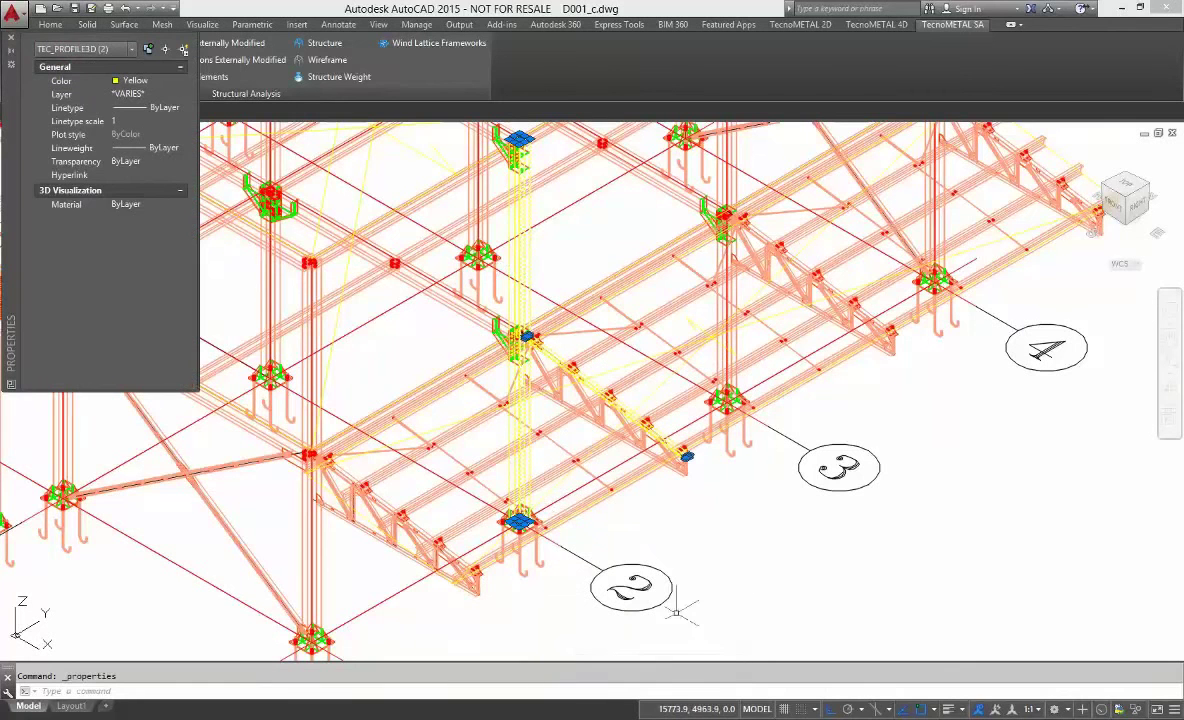
pyautogui.click(155, 80)
pyautogui.click(160, 81)
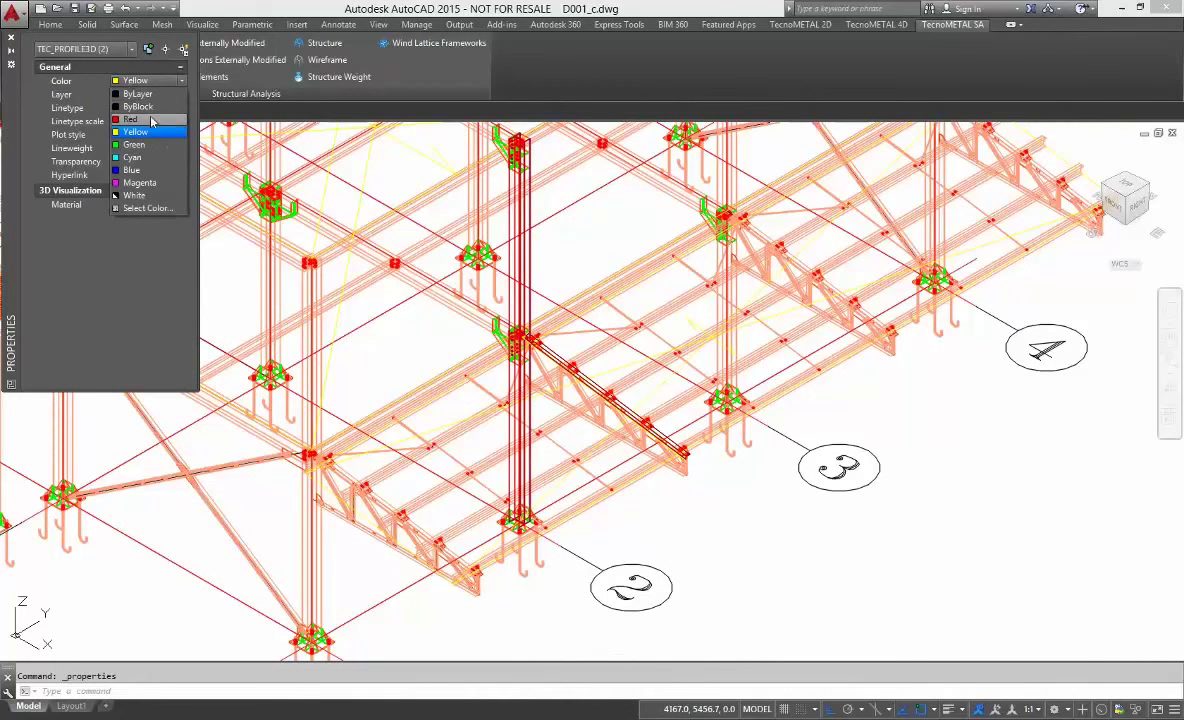
pyautogui.click(151, 120)
pyautogui.press('Escape')
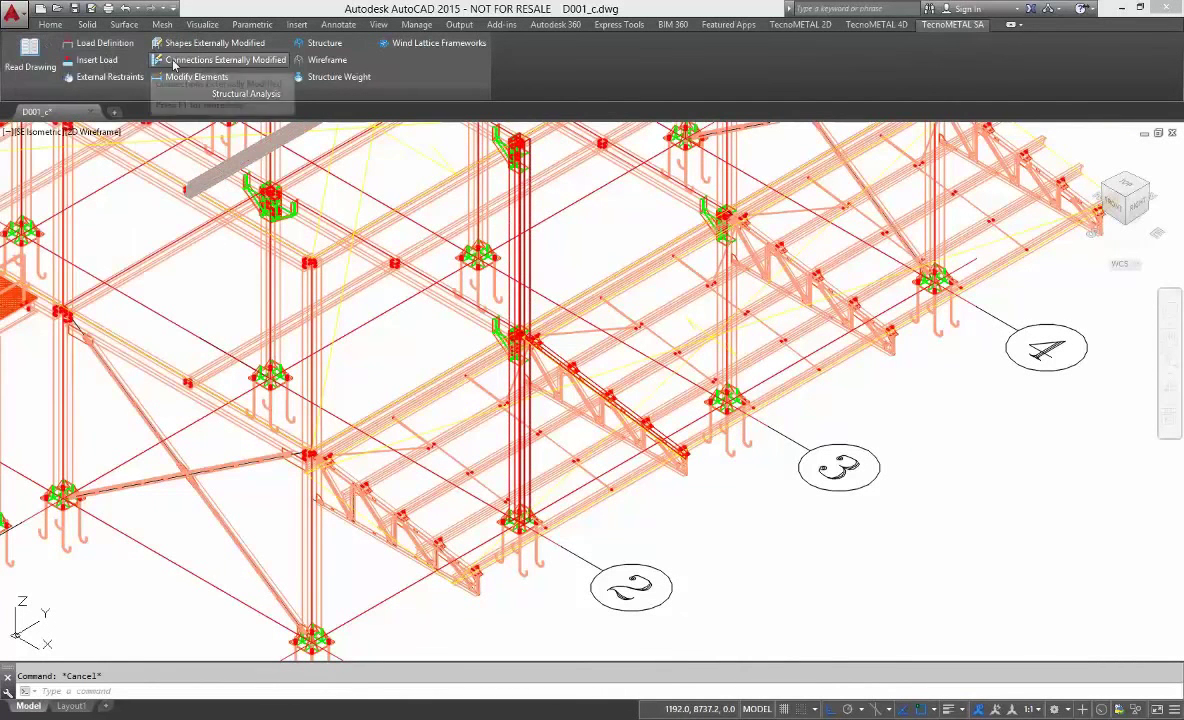
# List the externally modified connections, review the load combinations of the highlighted H240 base plate at grid line 2, and accept the connection update
pyautogui.click(174, 62)
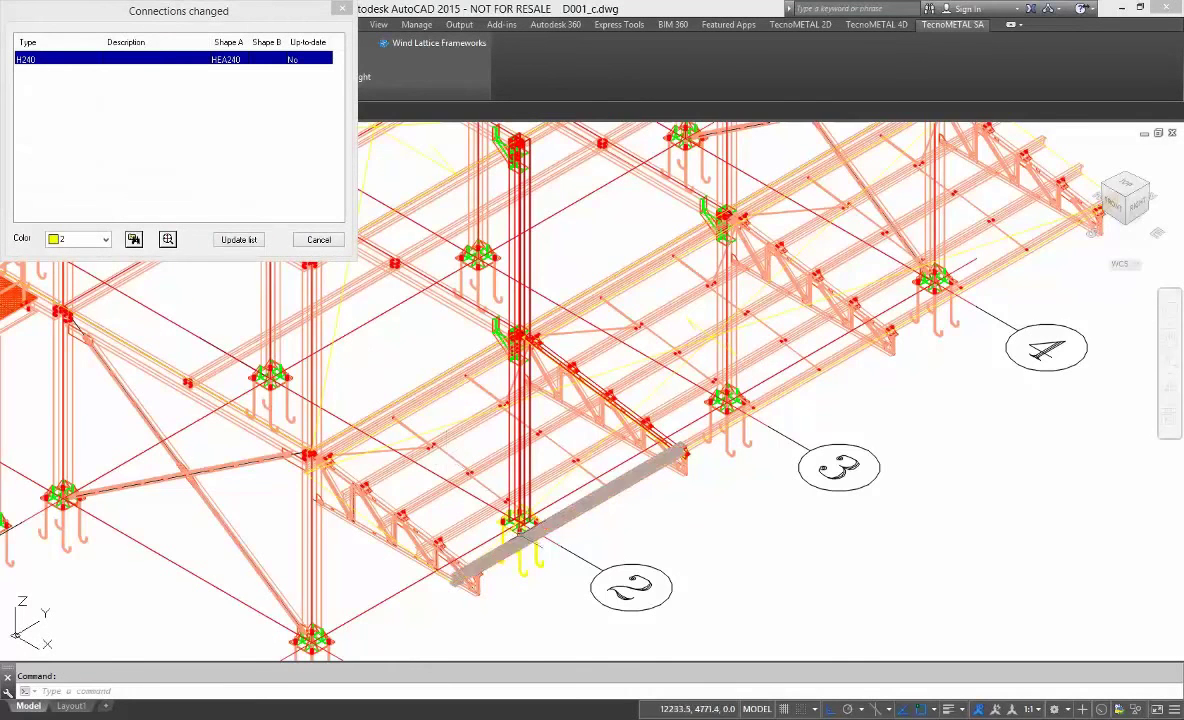
pyautogui.scroll(5, 503, 553)
pyautogui.click(471, 507)
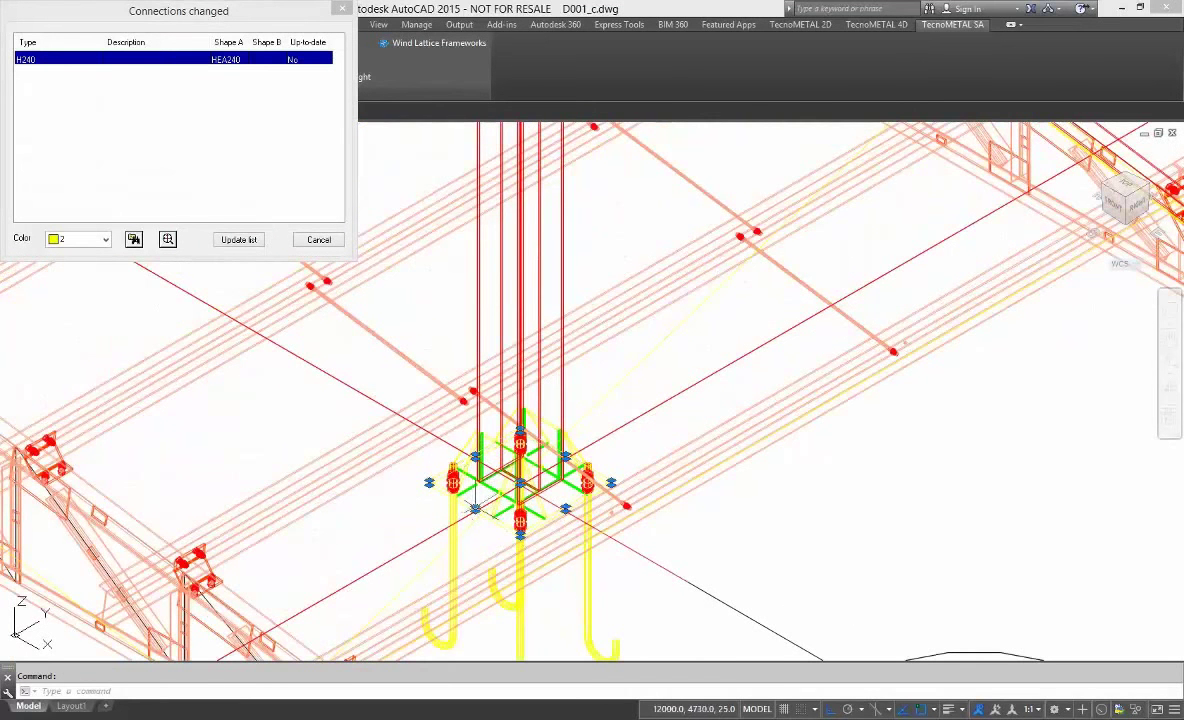
pyautogui.rightClick(490, 480)
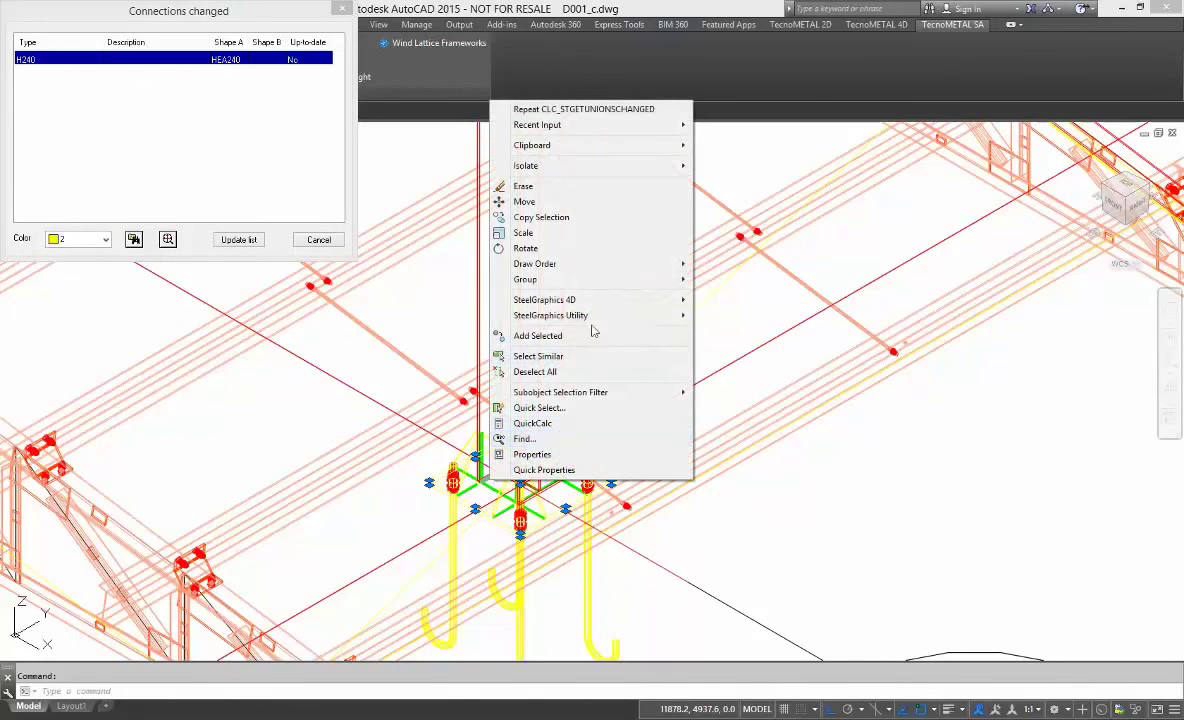
pyautogui.moveTo(603, 315)
pyautogui.click(725, 315)
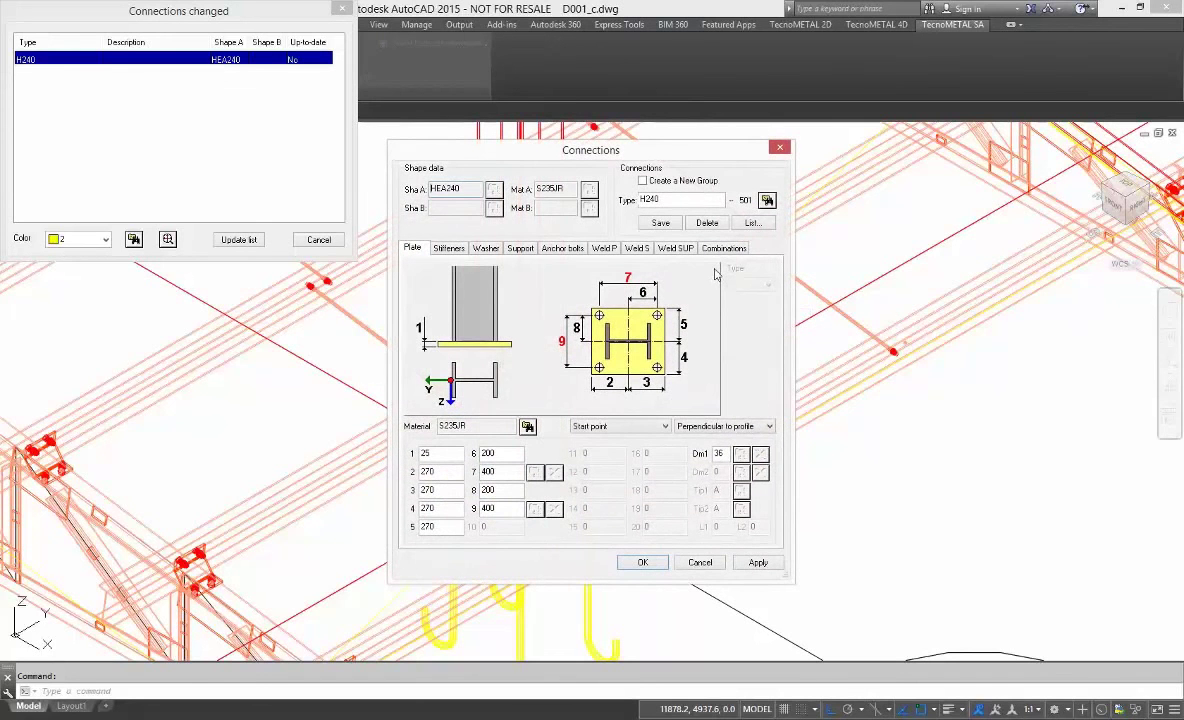
pyautogui.click(724, 248)
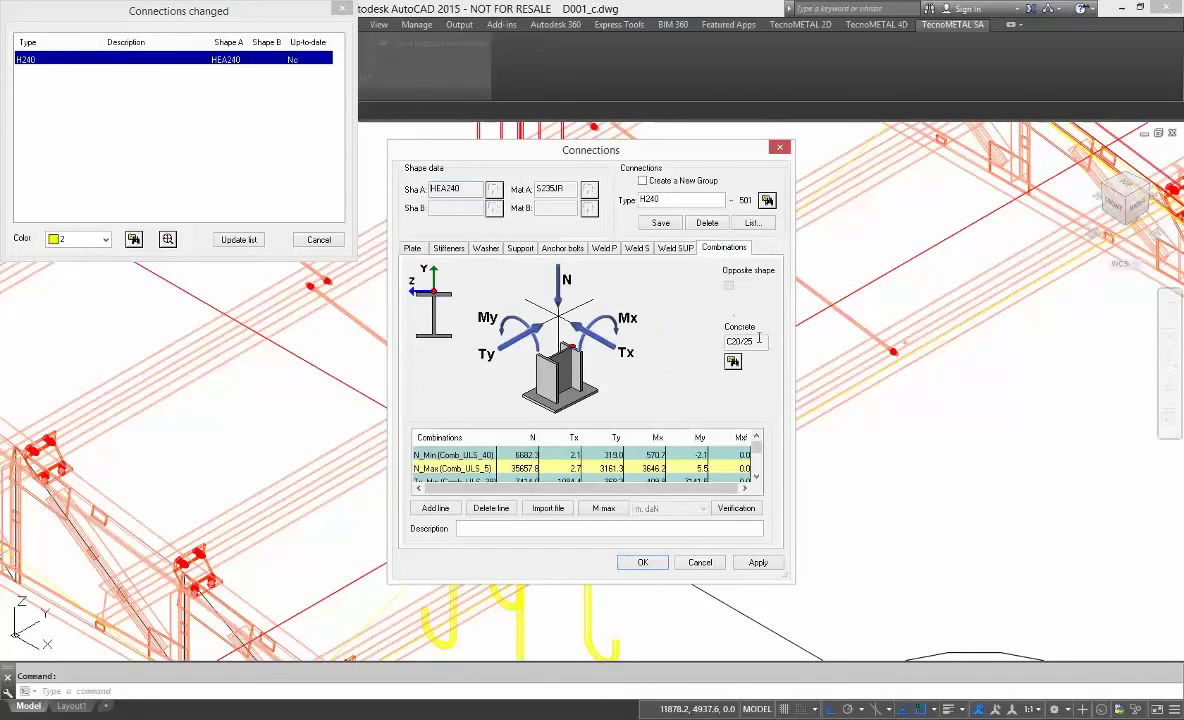
pyautogui.press('Tab')
pyautogui.click(642, 563)
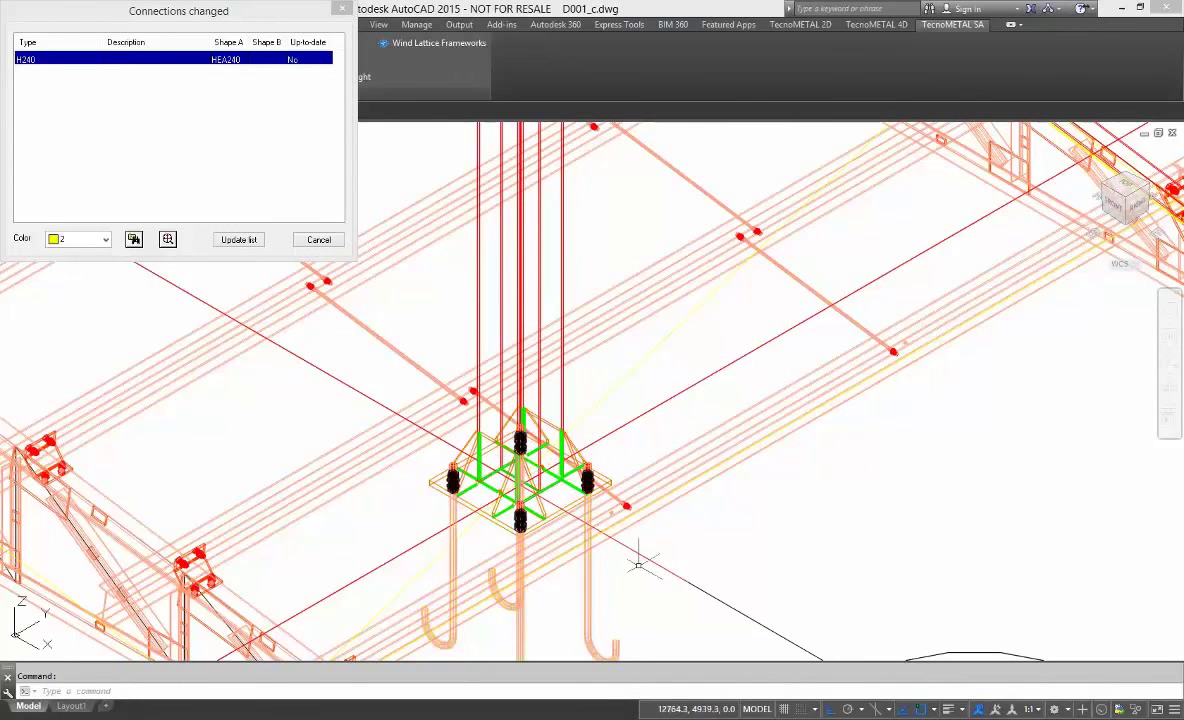
# Apply the base plate modification to all matching connections with Modify Multiple, then update and close the list of changed connections
pyautogui.click(490, 527)
pyautogui.rightClick(655, 372)
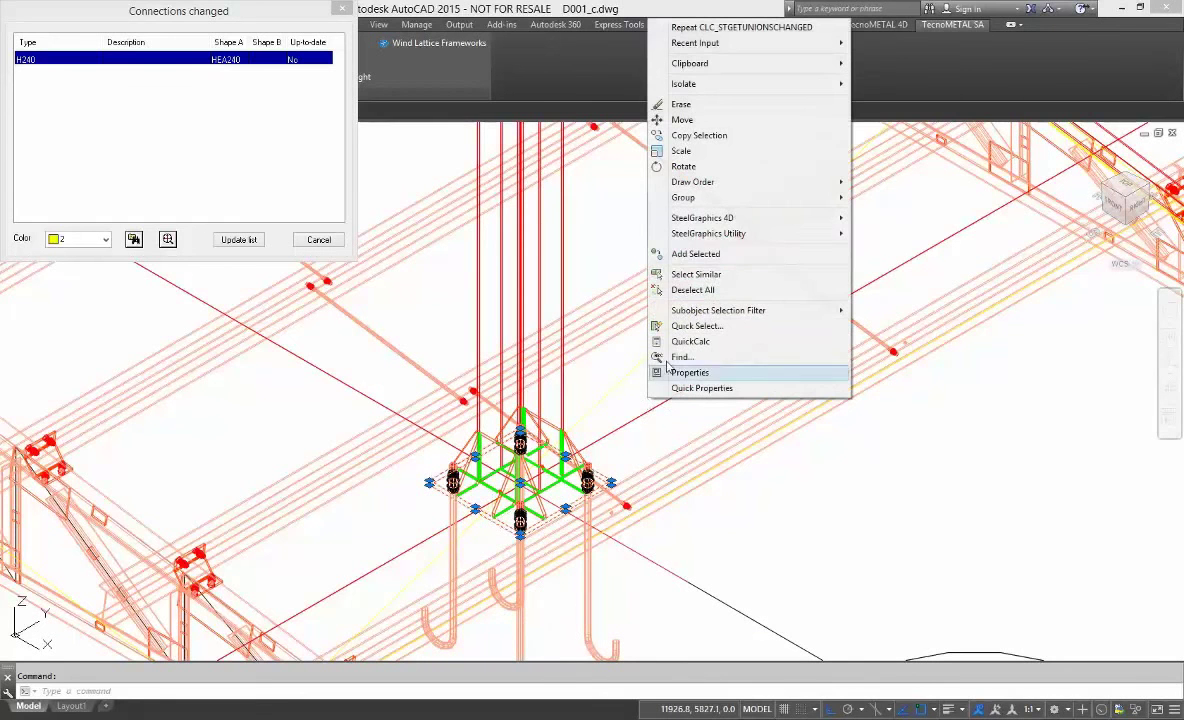
pyautogui.moveTo(760, 232)
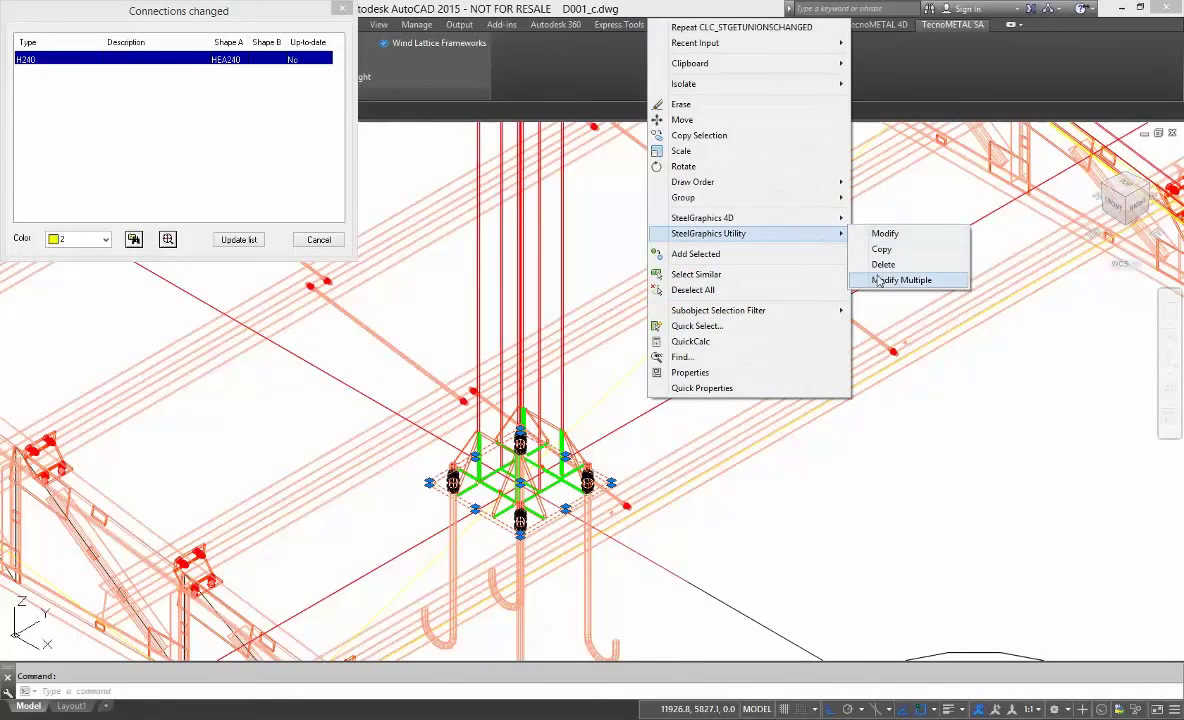
pyautogui.click(878, 281)
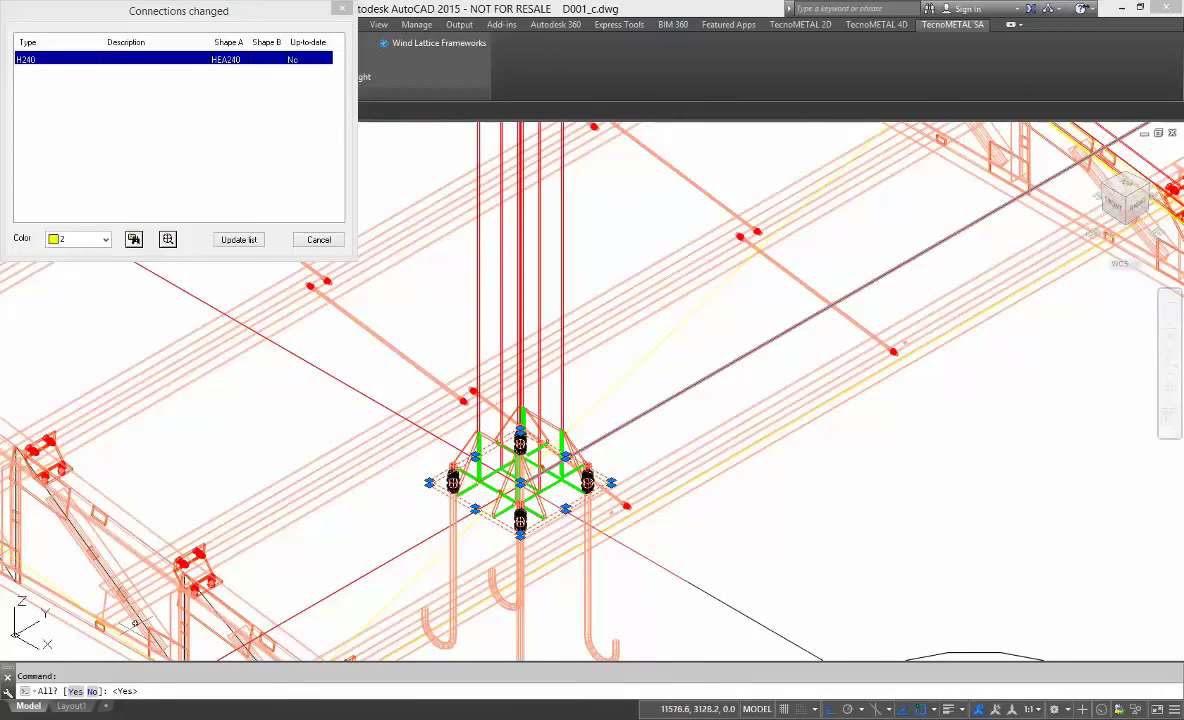
pyautogui.click(76, 691)
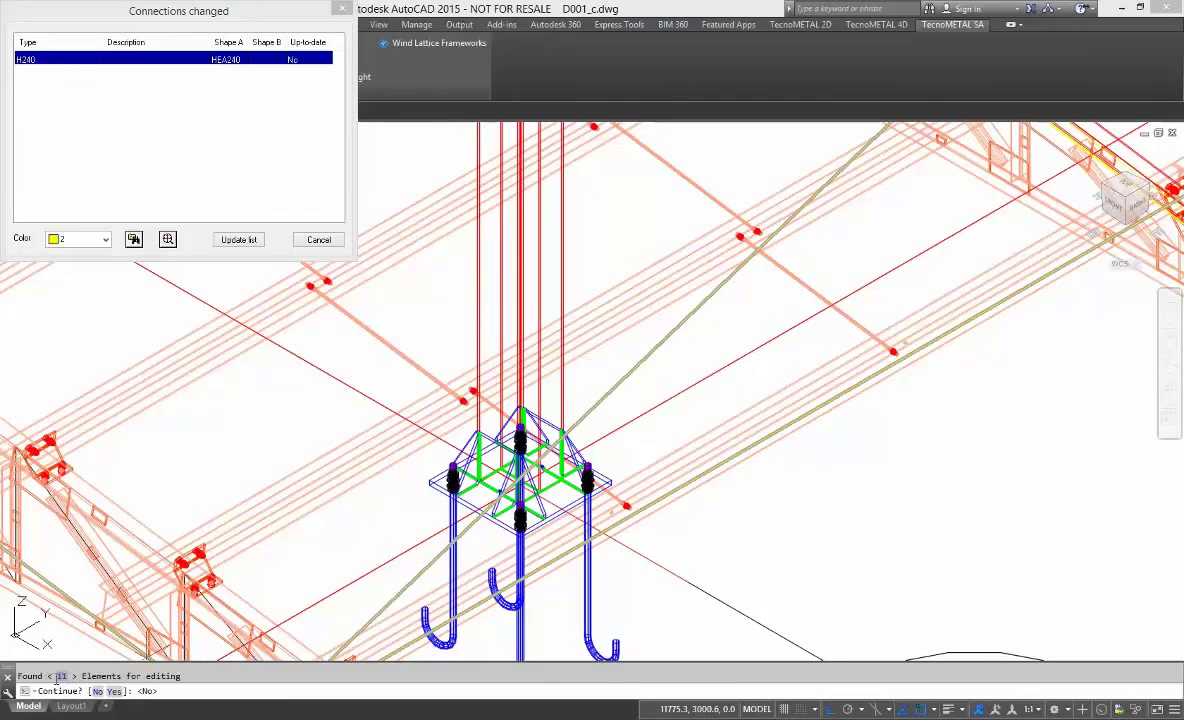
pyautogui.click(113, 691)
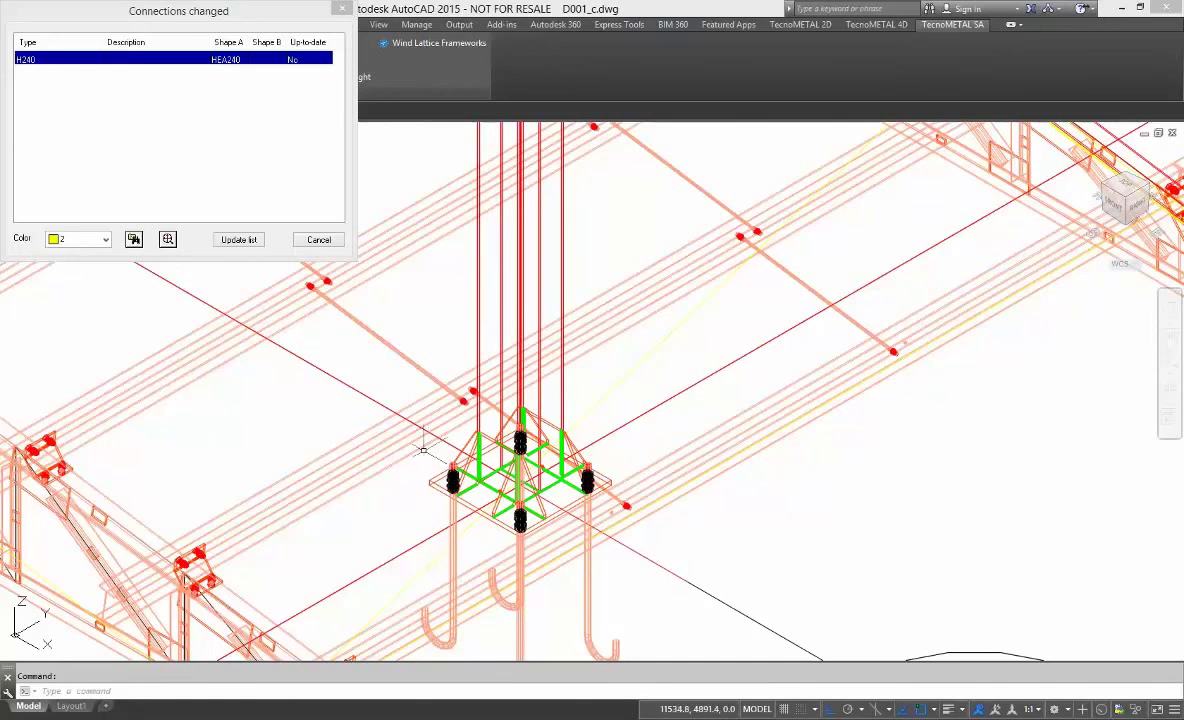
pyautogui.click(238, 240)
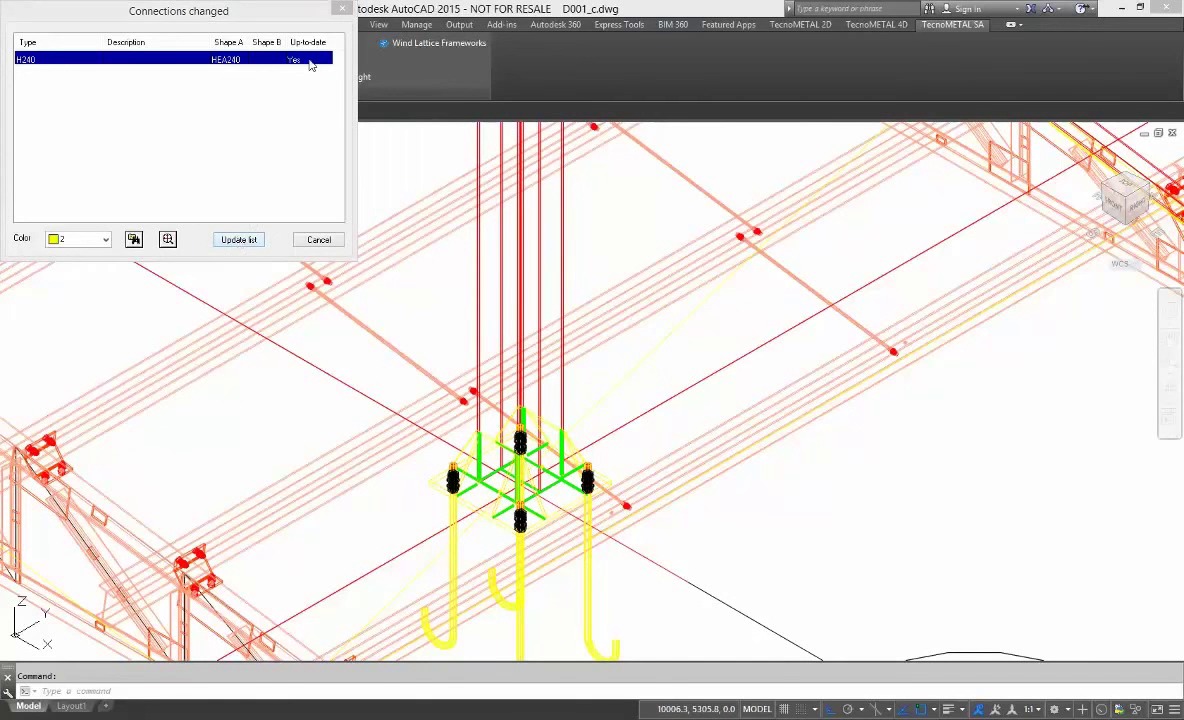
pyautogui.click(319, 240)
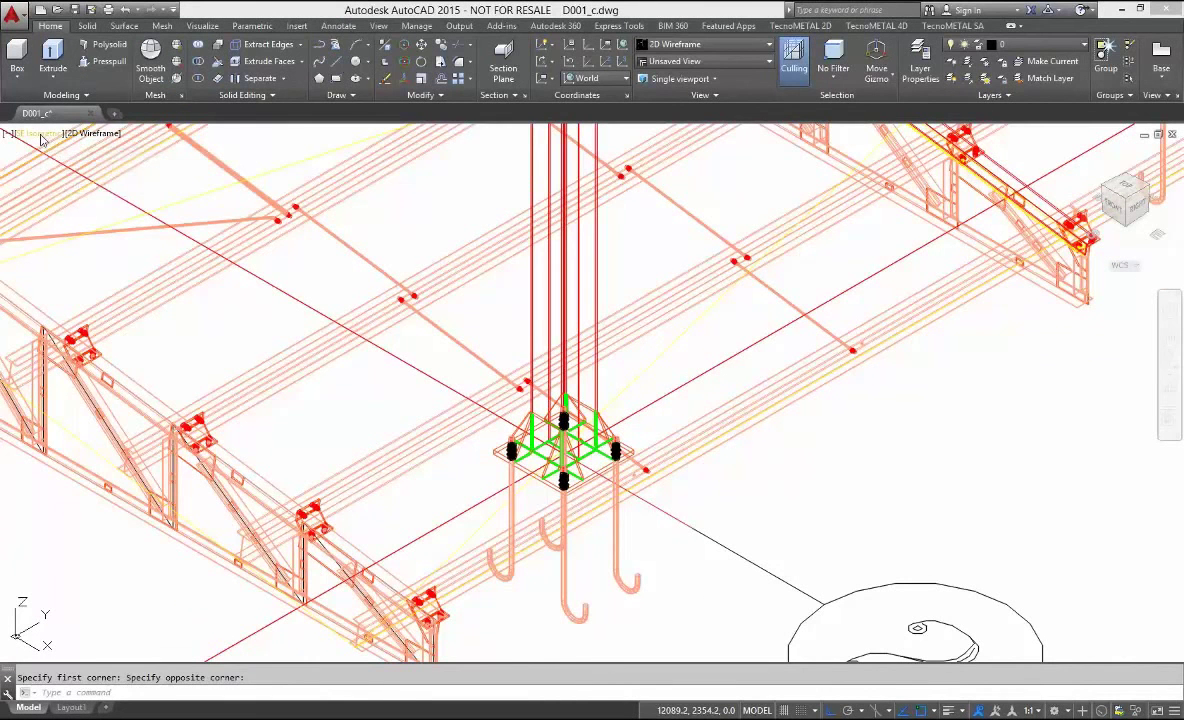
# Restore the SE Isometric view and export the model for Revit as D001_C in TMetalRevit format
pyautogui.click(43, 136)
pyautogui.click(88, 277)
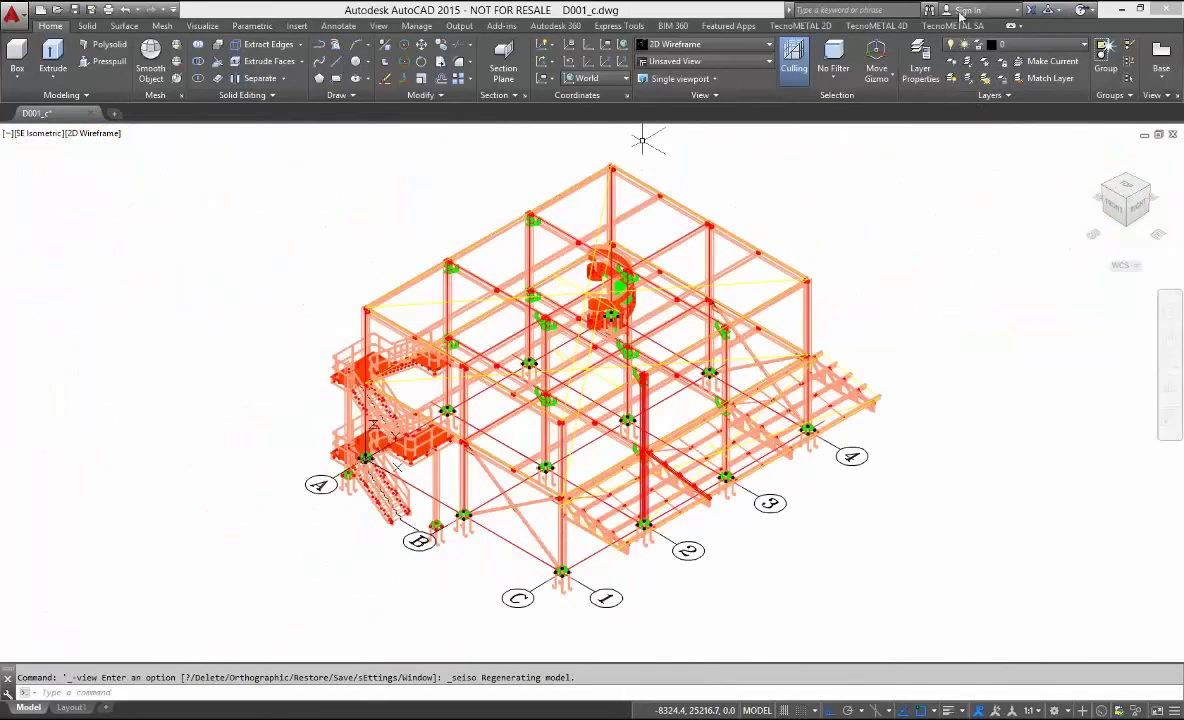
pyautogui.click(886, 26)
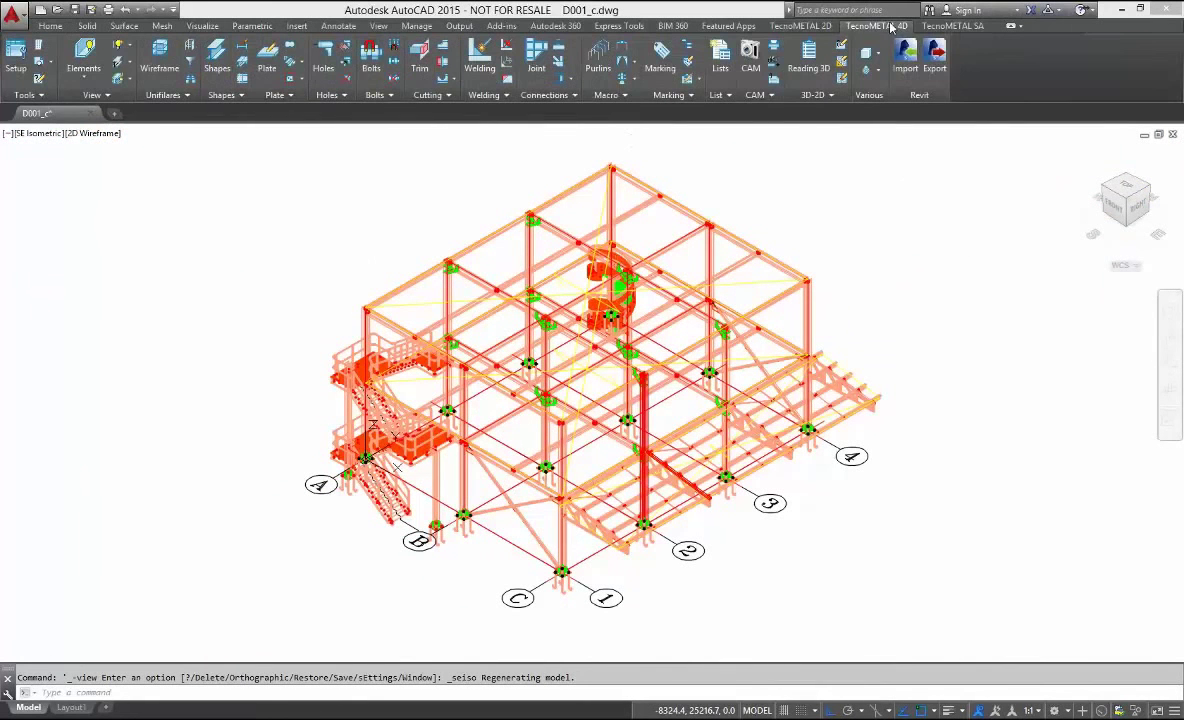
pyautogui.click(935, 60)
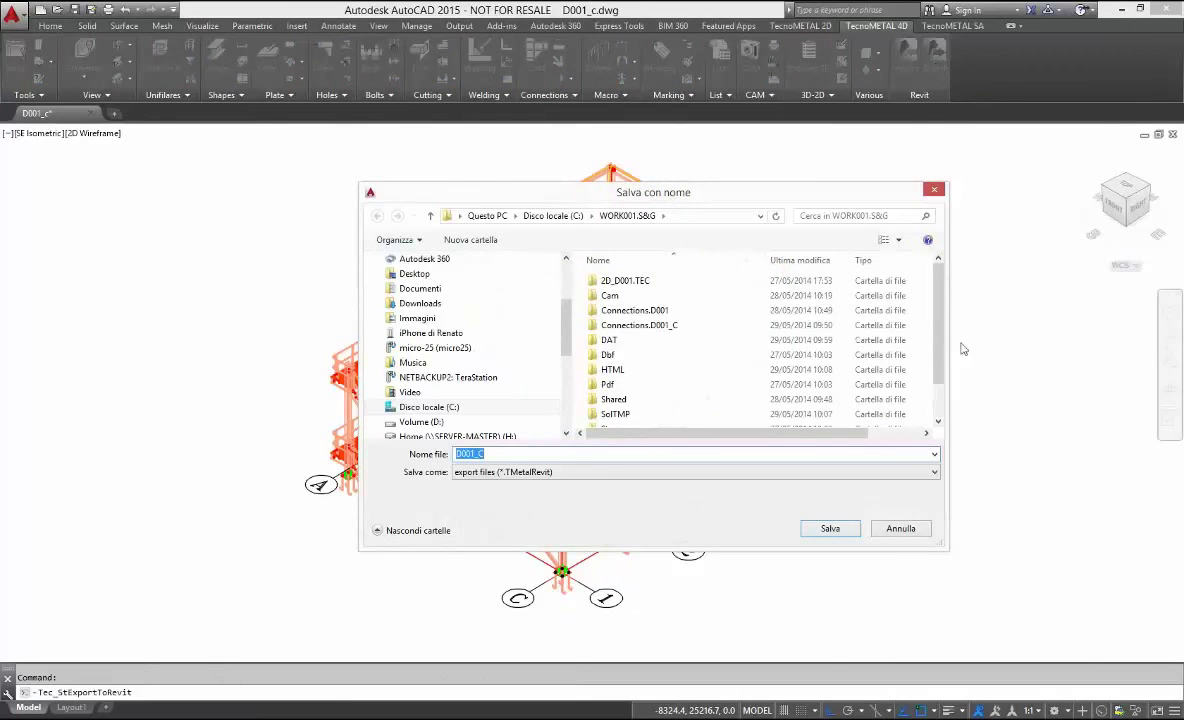
pyautogui.click(832, 529)
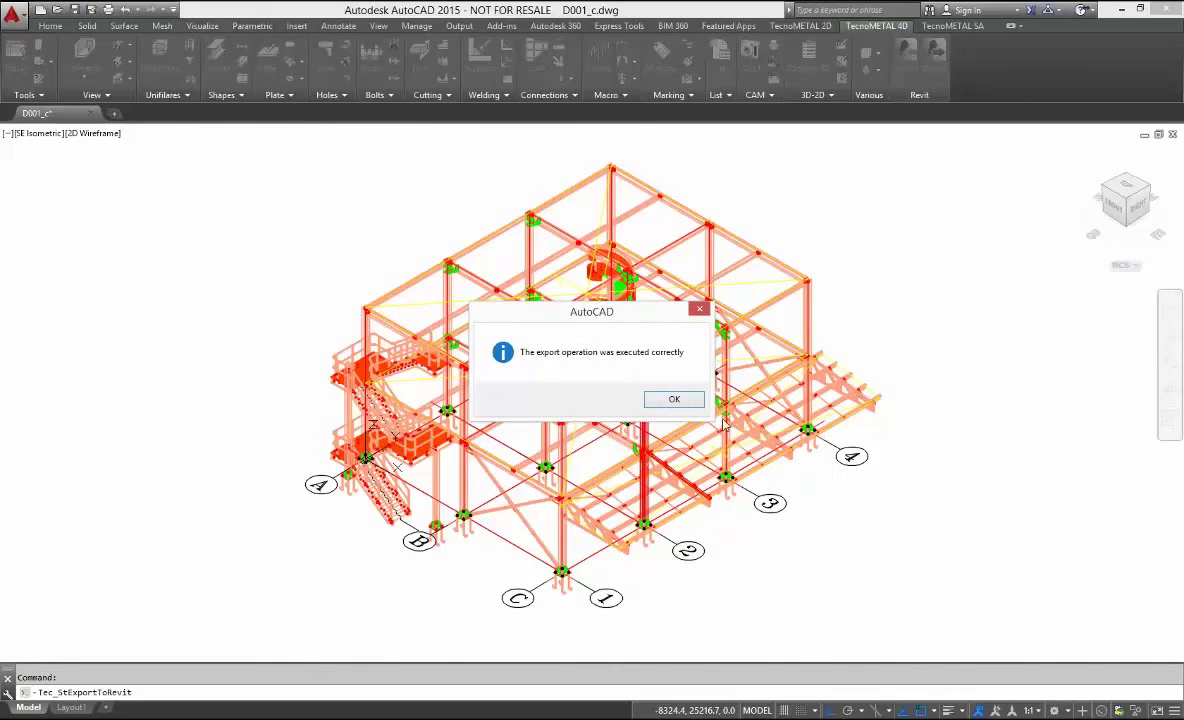
pyautogui.click(668, 399)
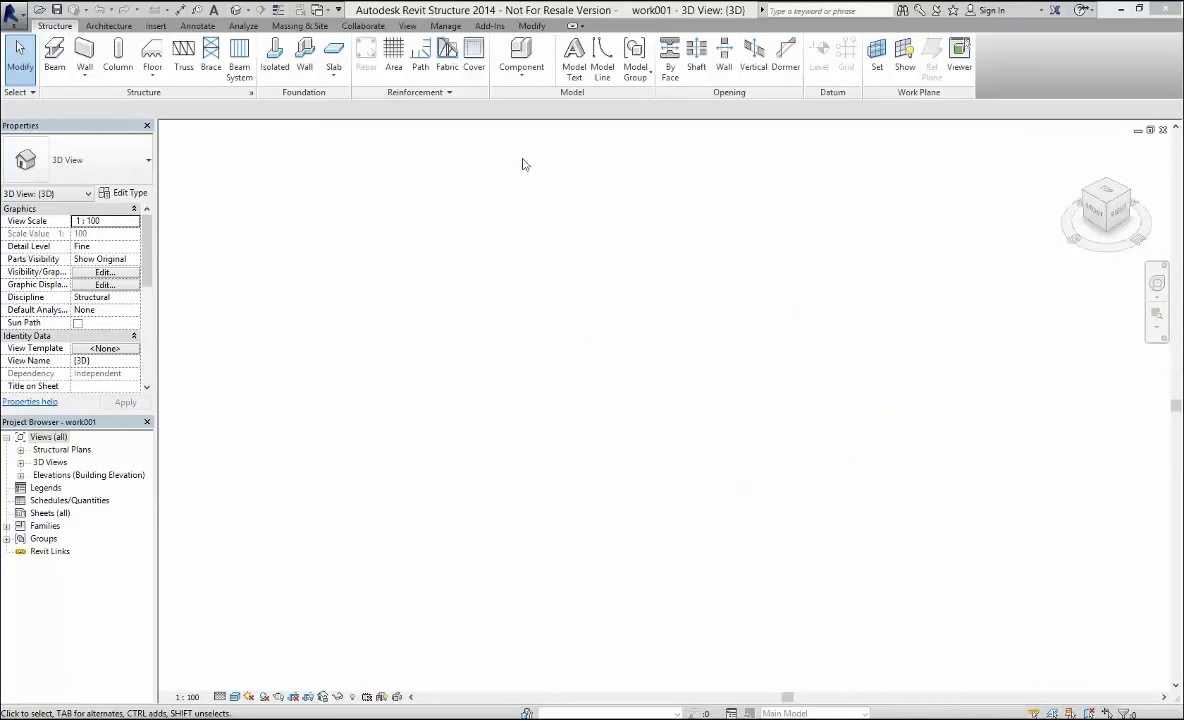
# In Revit Structure, import D001_C.TMetalRevit into the work001 project with the TecnoMETAL add-in
pyautogui.click(494, 27)
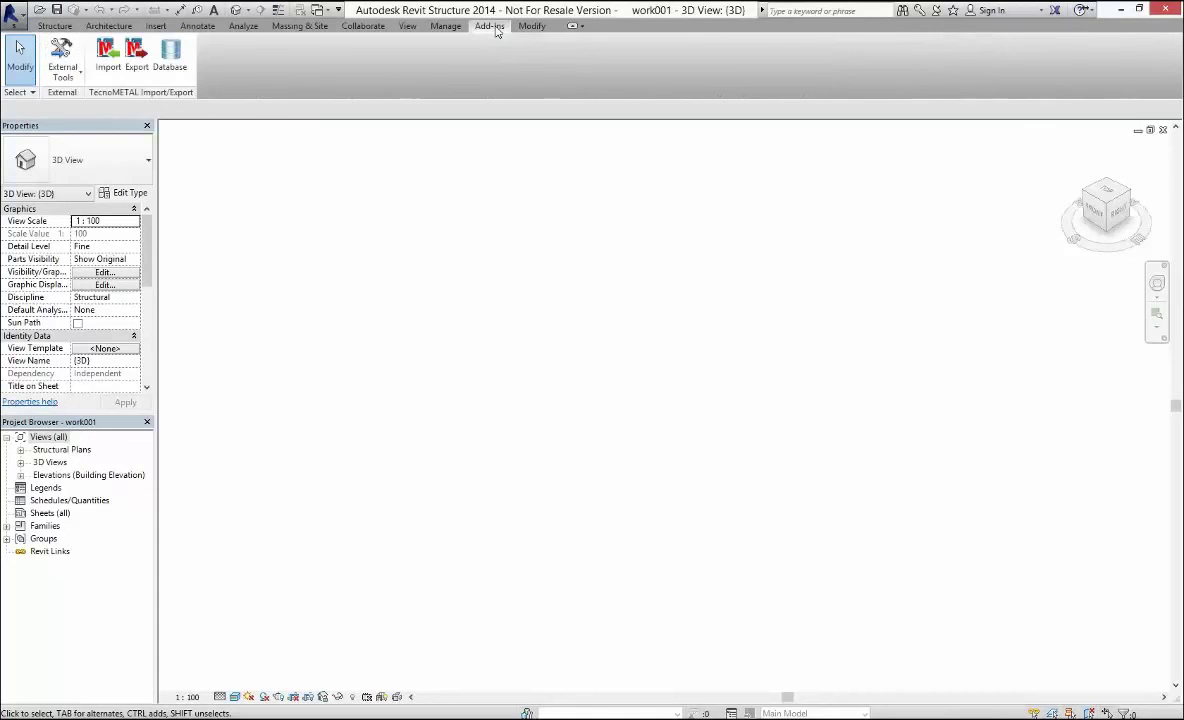
pyautogui.click(116, 56)
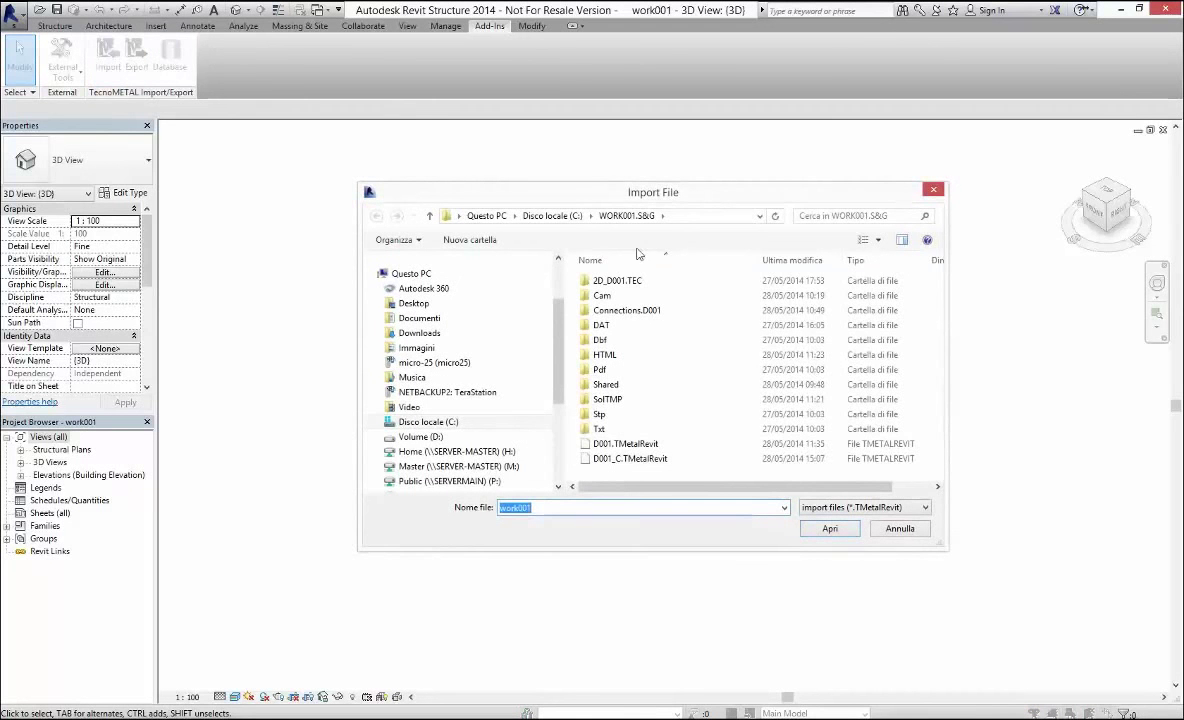
pyautogui.click(625, 461)
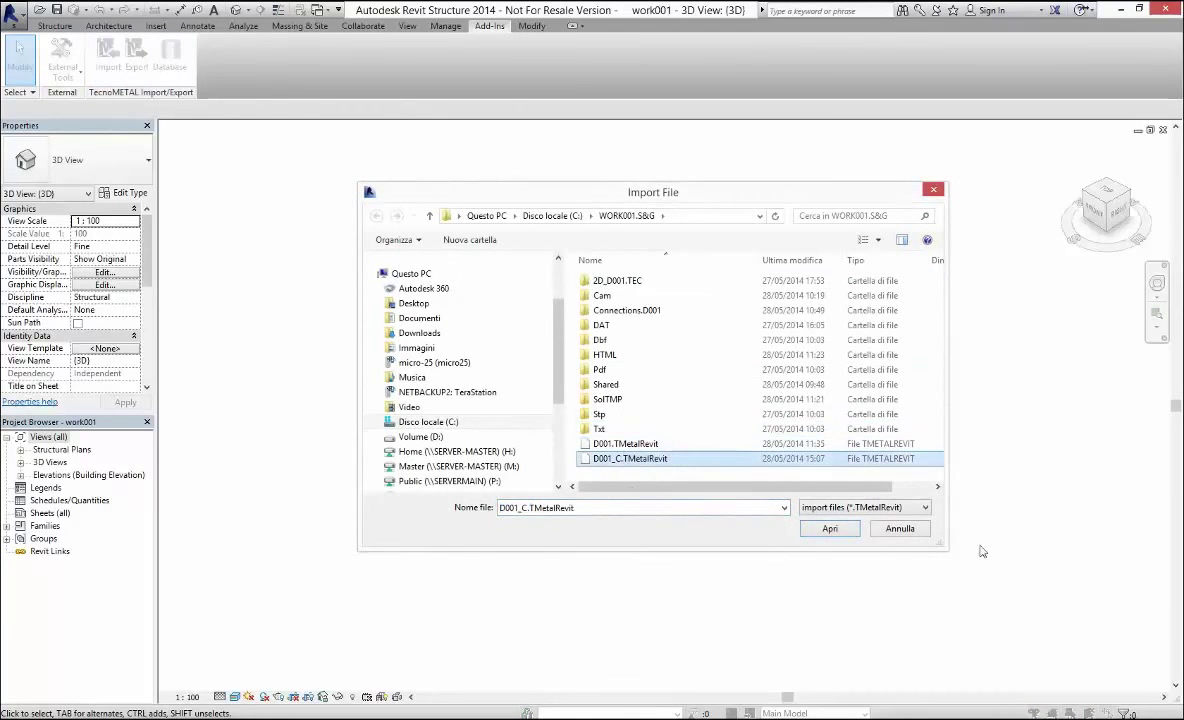
pyautogui.click(836, 535)
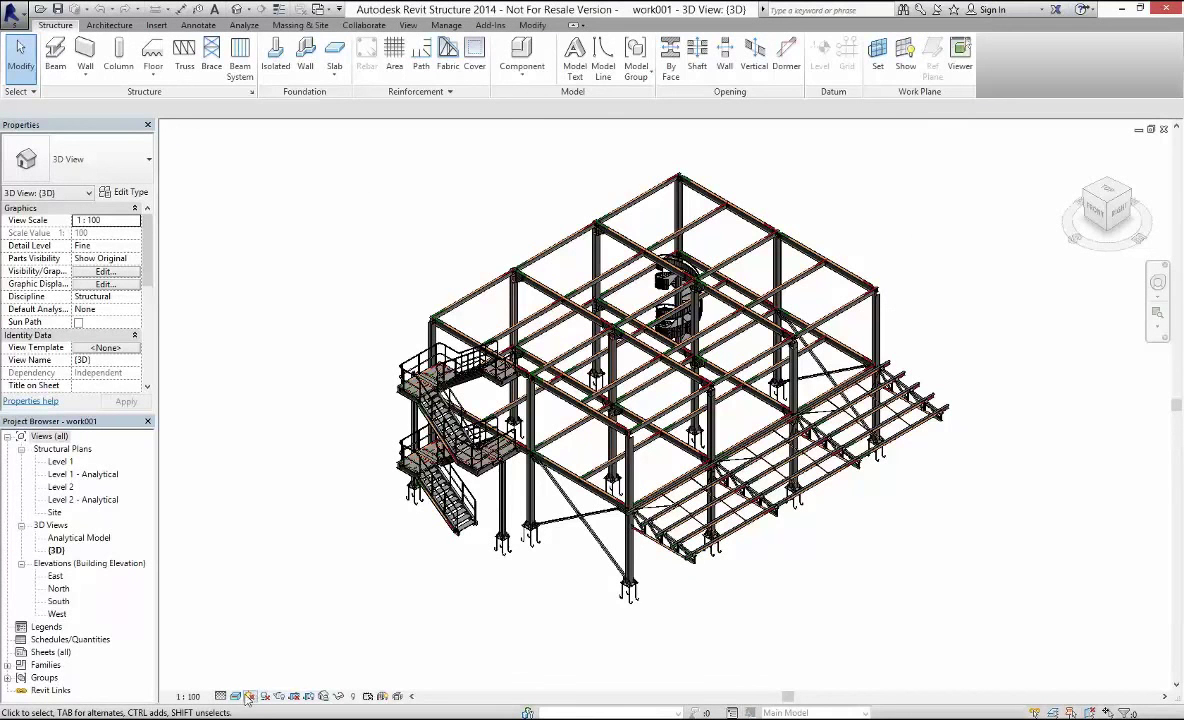
# Turn on thin lines and inspect the stairs, spiral staircase, beams and connections of the imported structure from several sides
pyautogui.click(279, 9)
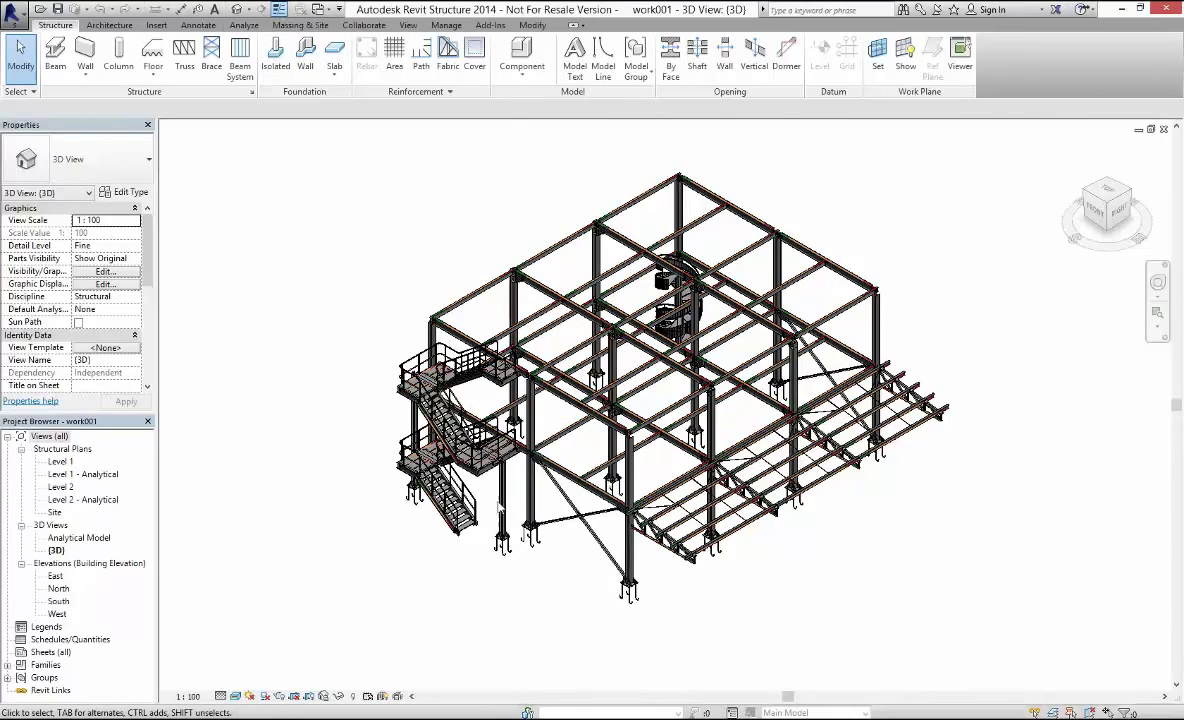
pyautogui.scroll(4, 470, 497)
pyautogui.scroll(4, 471, 499)
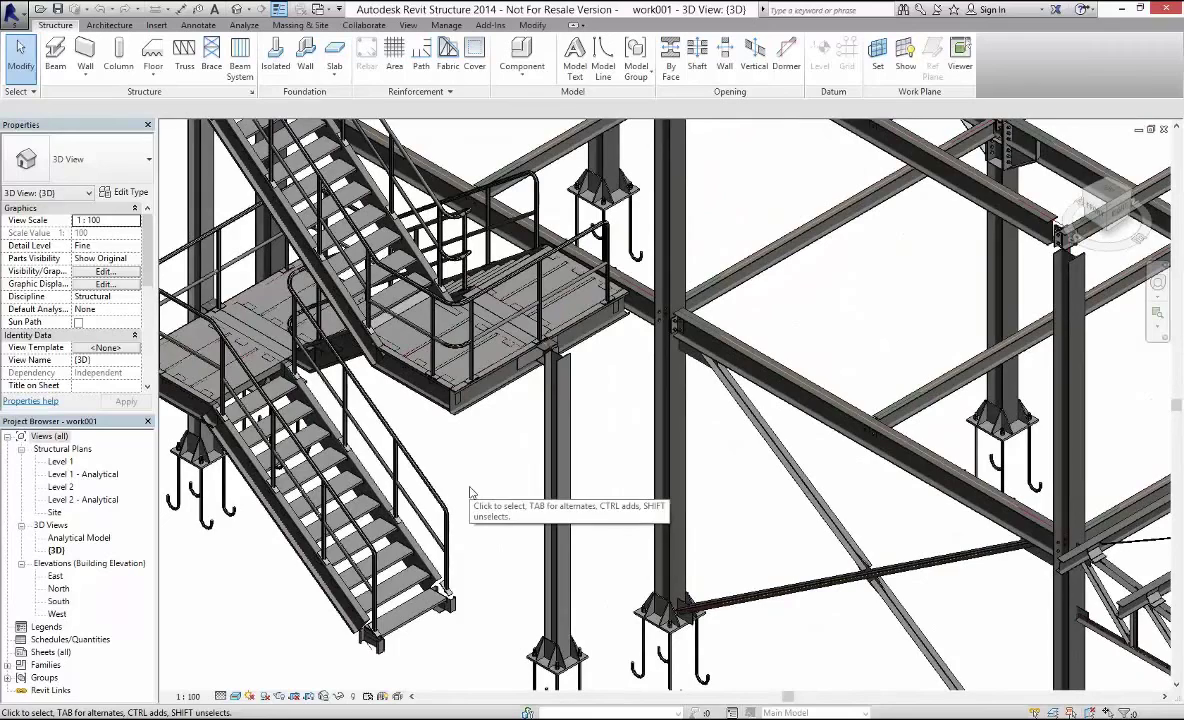
pyautogui.scroll(-8, 470, 495)
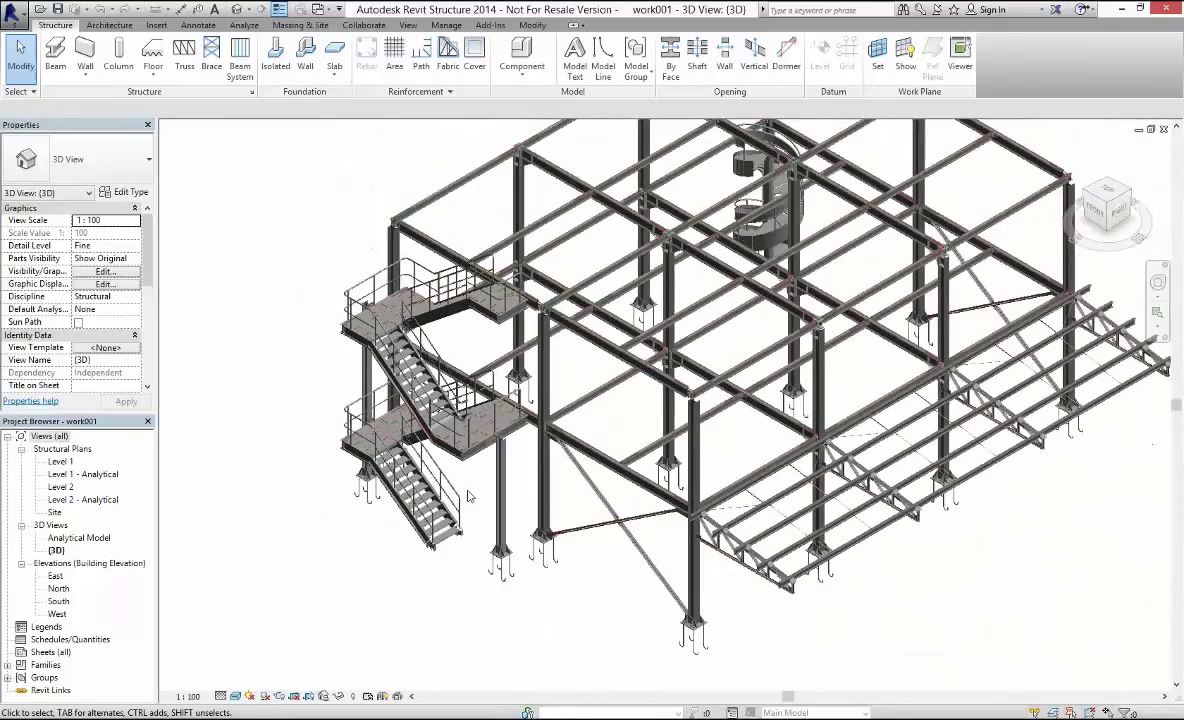
pyautogui.scroll(6, 821, 241)
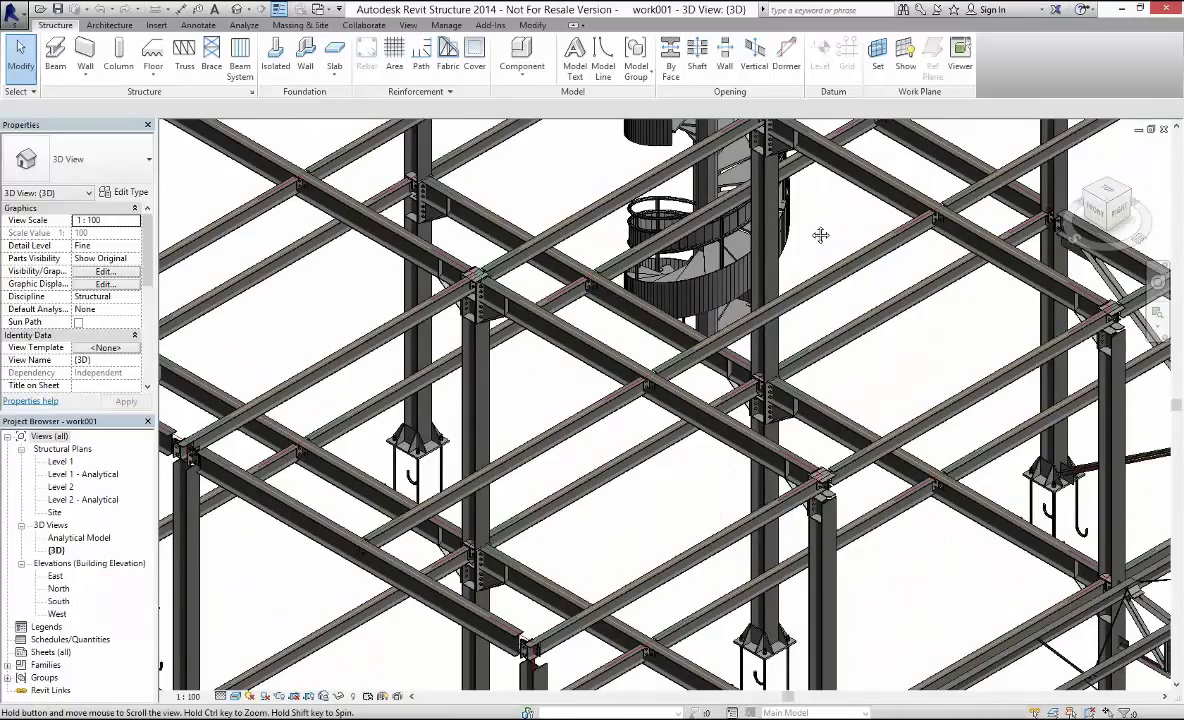
pyautogui.keyDown('shift'); pyautogui.moveTo(822, 235); pyautogui.dragTo(872, 251, button='middle'); pyautogui.keyUp('shift')
pyautogui.scroll(-8, 860, 237)
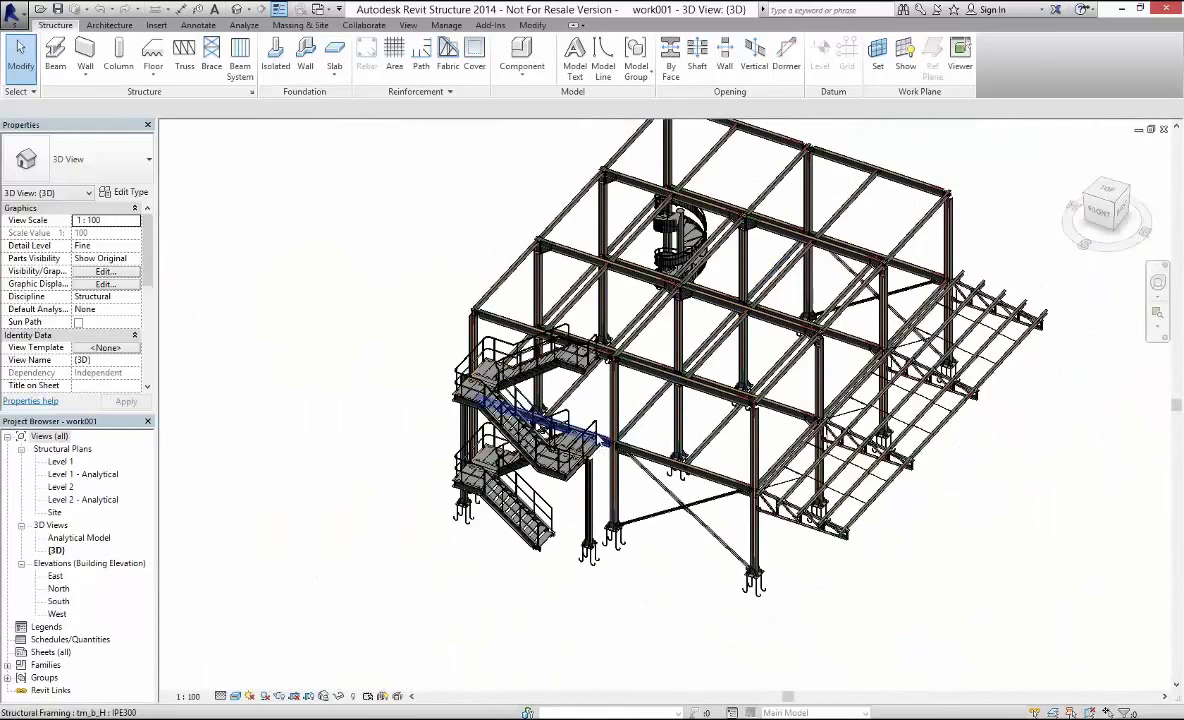
pyautogui.scroll(2, 590, 432)
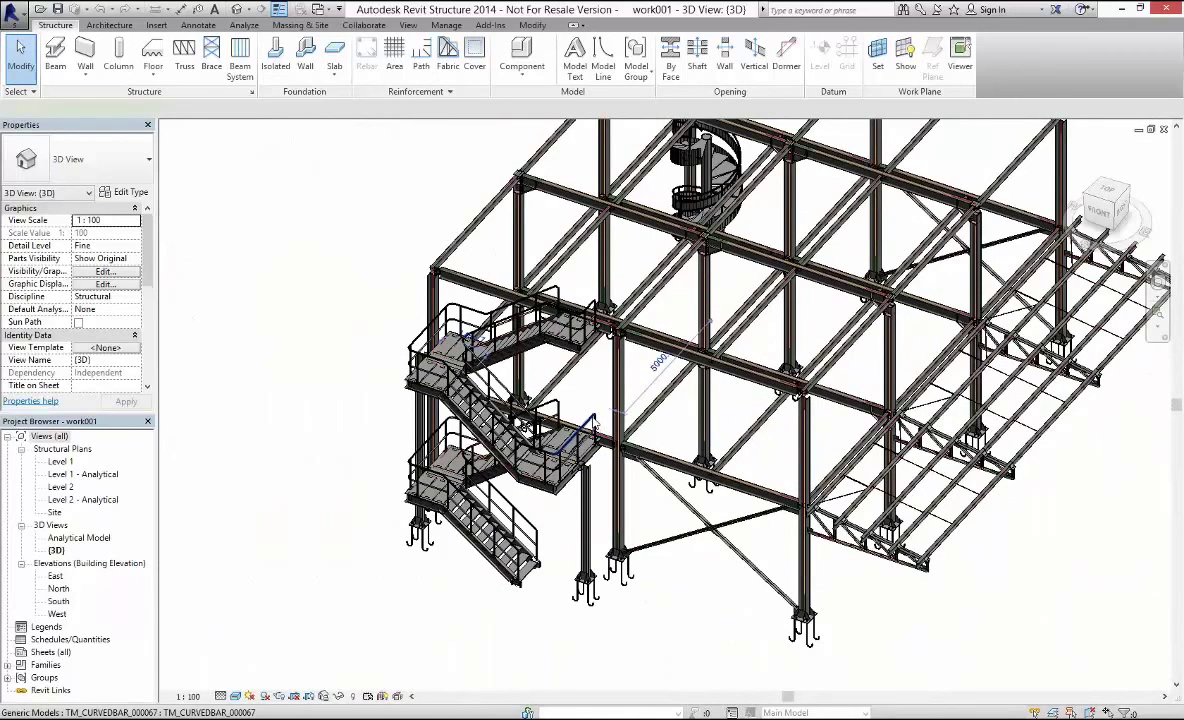
# Open the family of the curved handrail bar on the stair landing, examine its shape, and close it without saving
pyautogui.doubleClick(590, 430)
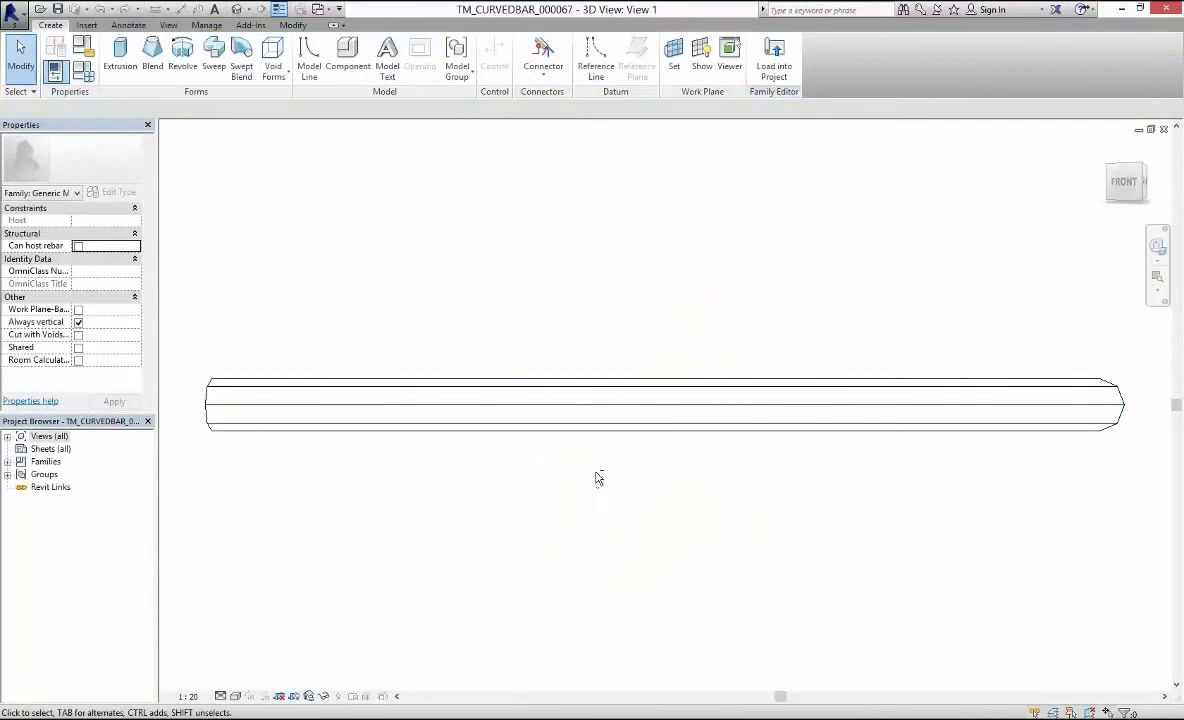
pyautogui.keyDown('shift'); pyautogui.moveTo(596, 479); pyautogui.dragTo(661, 515, button='middle'); pyautogui.keyUp('shift')
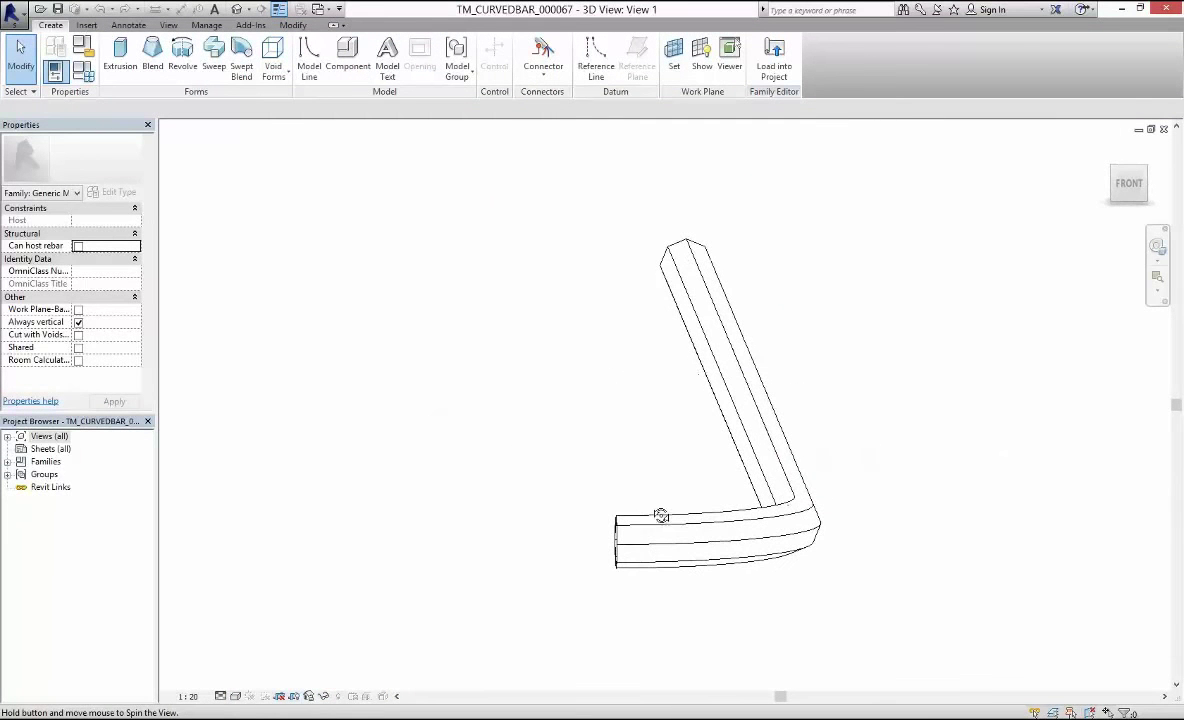
pyautogui.click(1163, 129)
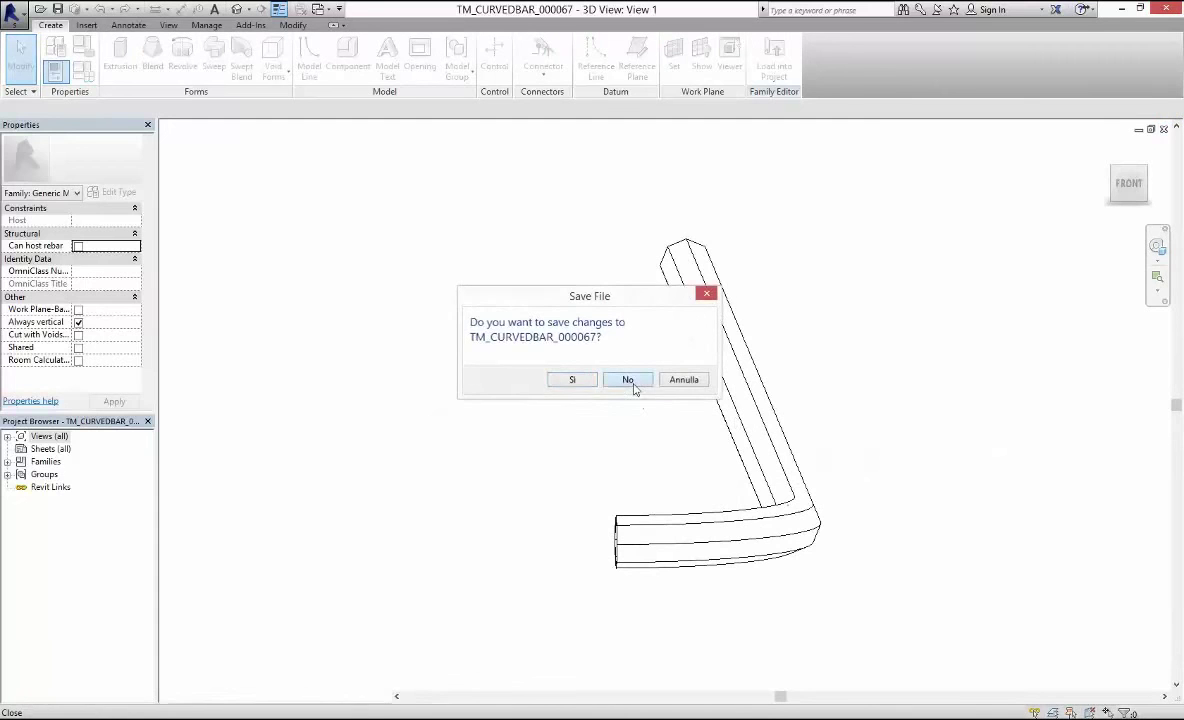
pyautogui.click(632, 383)
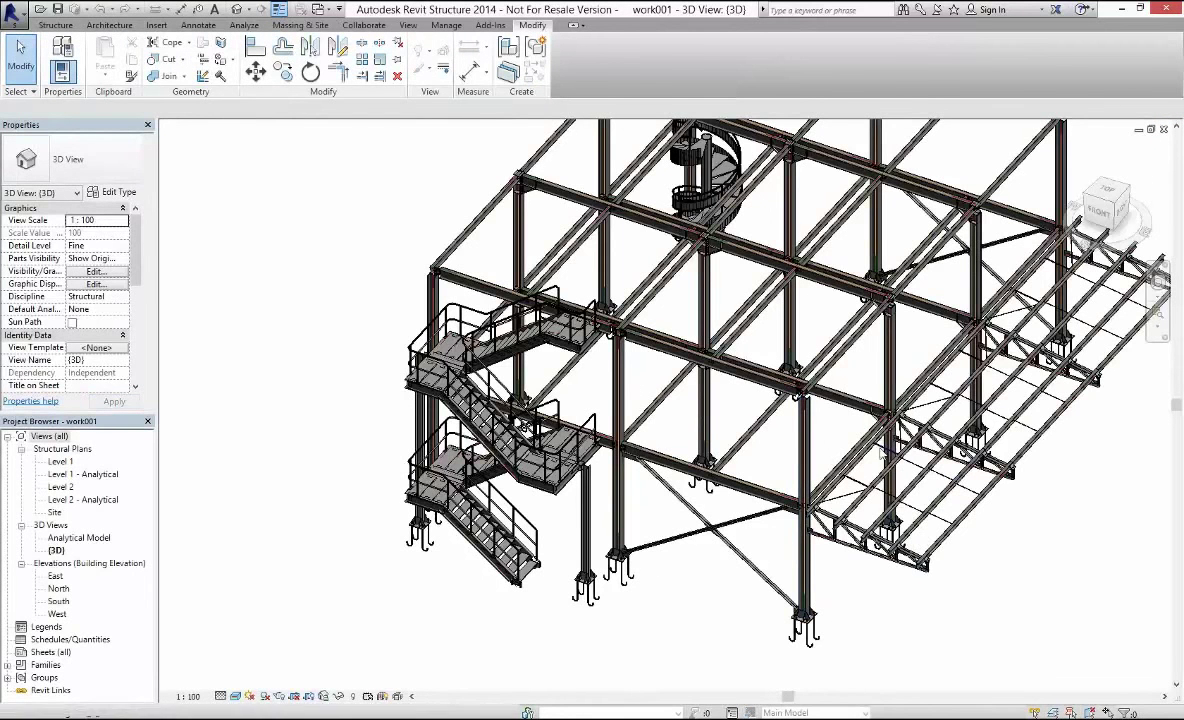
# Select the haunched beam-to-column connection near the canopy truss to examine it
pyautogui.scroll(6, 884, 450)
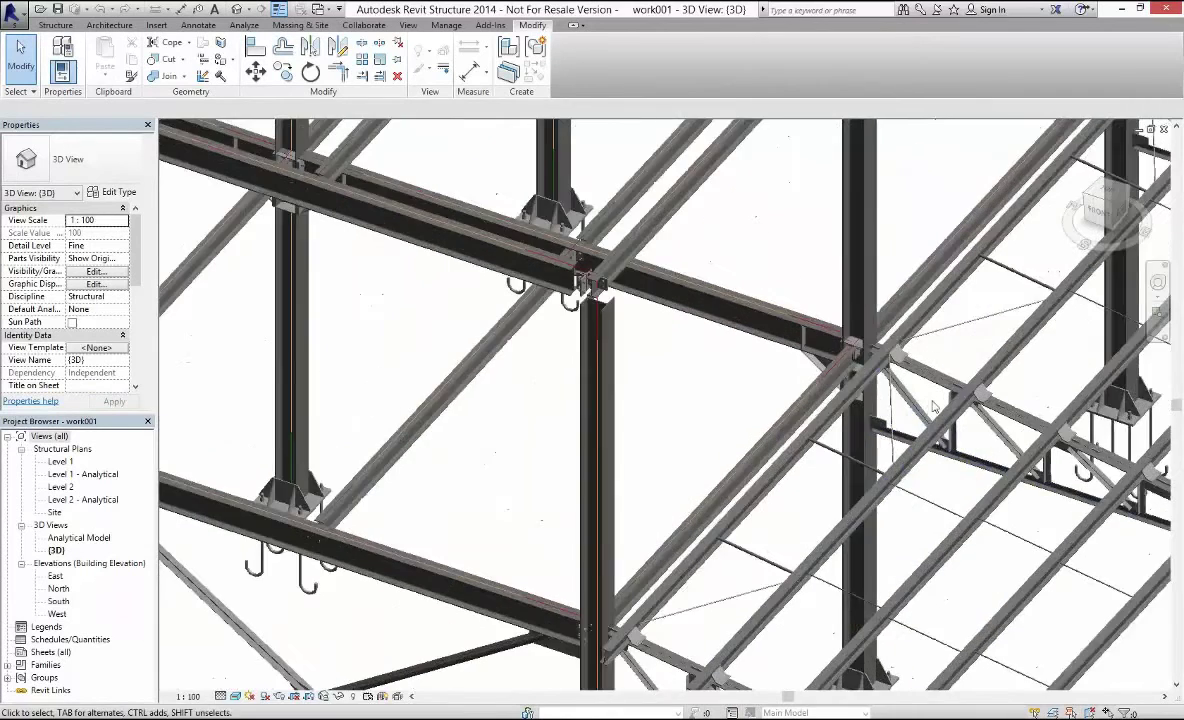
pyautogui.scroll(4, 933, 405)
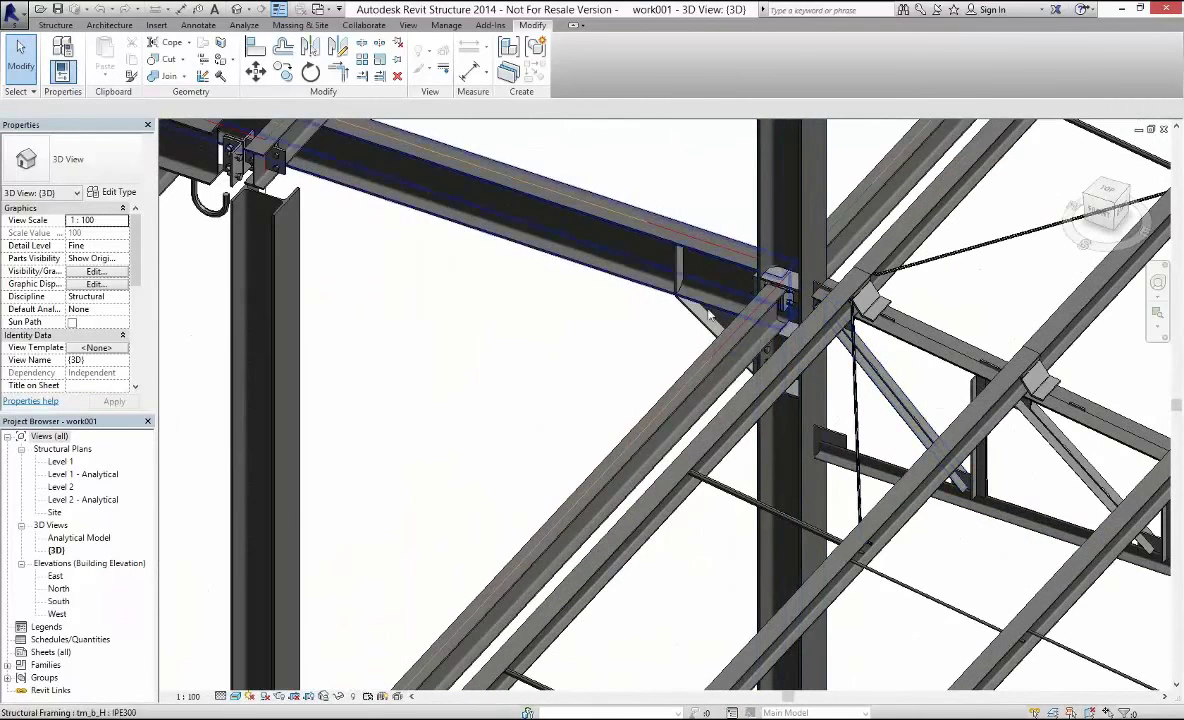
pyautogui.click(703, 323)
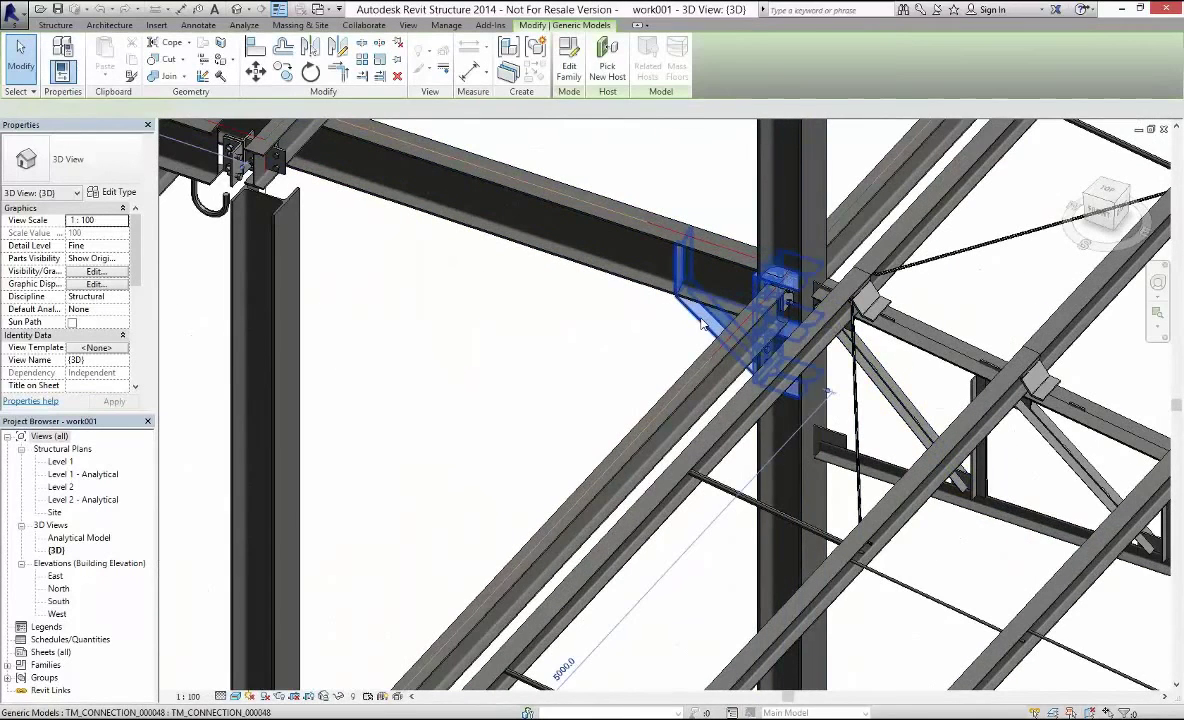
# Open the family of the haunched beam-to-column connection, examine its plates and bolts and the triangular haunch extrusion, and close it without saving
pyautogui.doubleClick(703, 323)
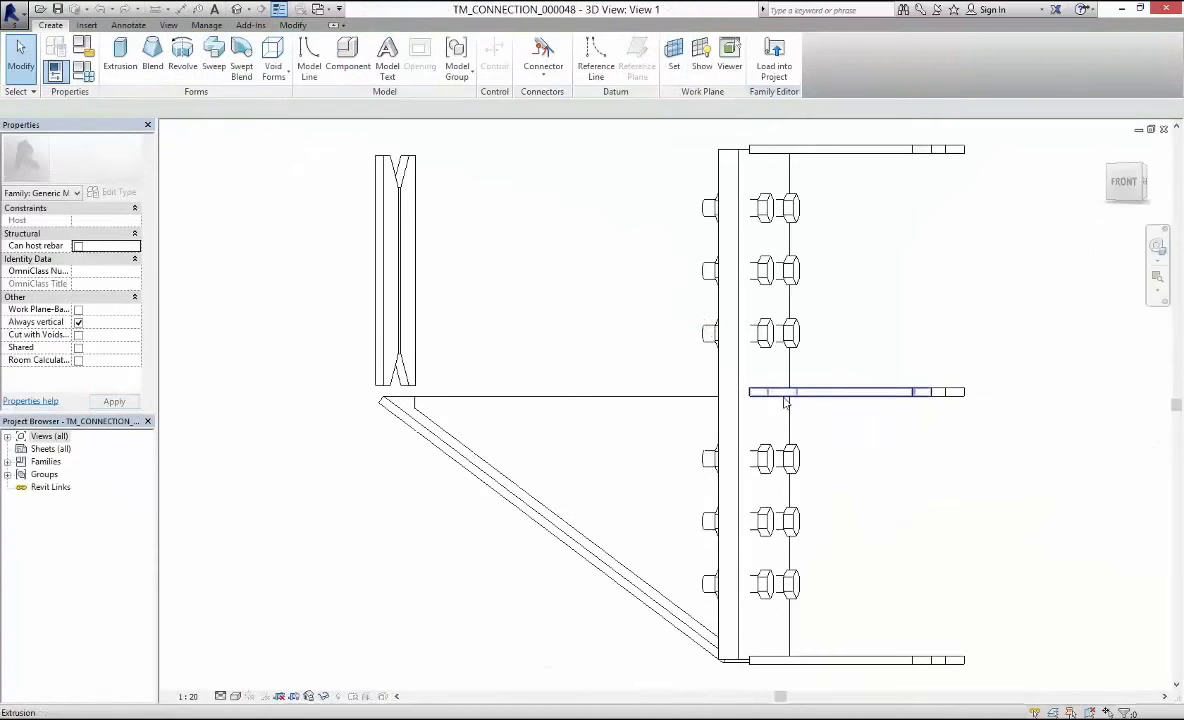
pyautogui.keyDown('shift'); pyautogui.moveTo(861, 345); pyautogui.dragTo(695, 518, button='middle'); pyautogui.keyUp('shift')
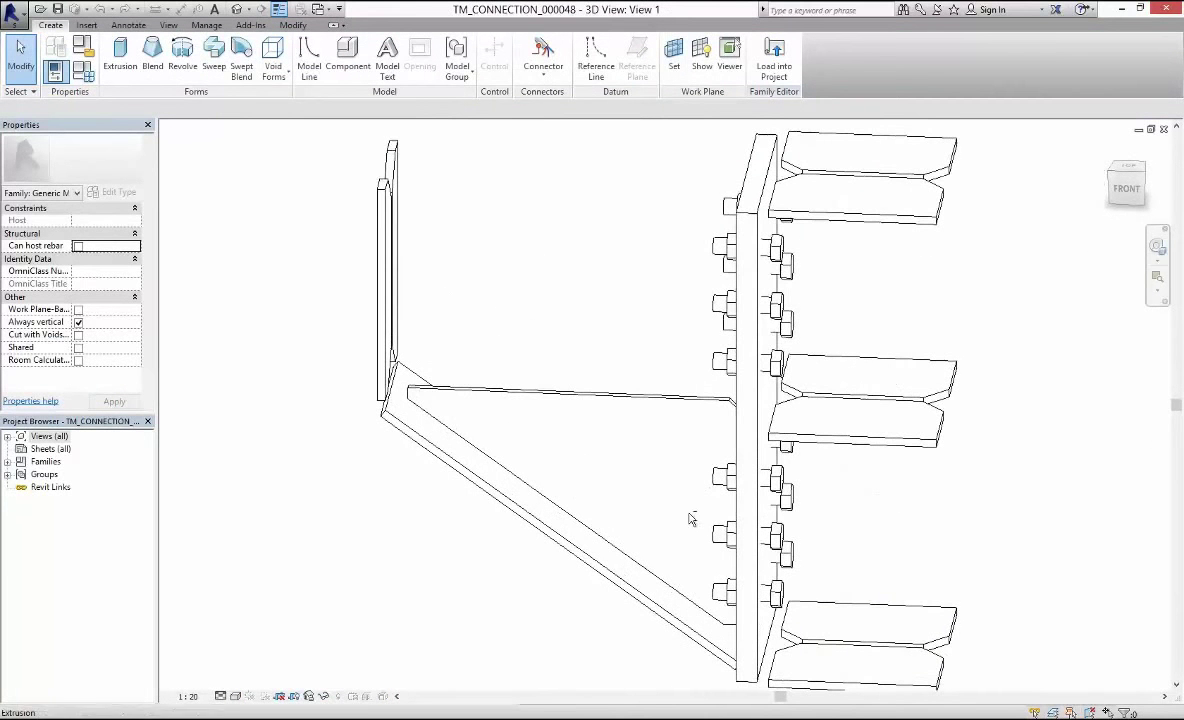
pyautogui.click(597, 401)
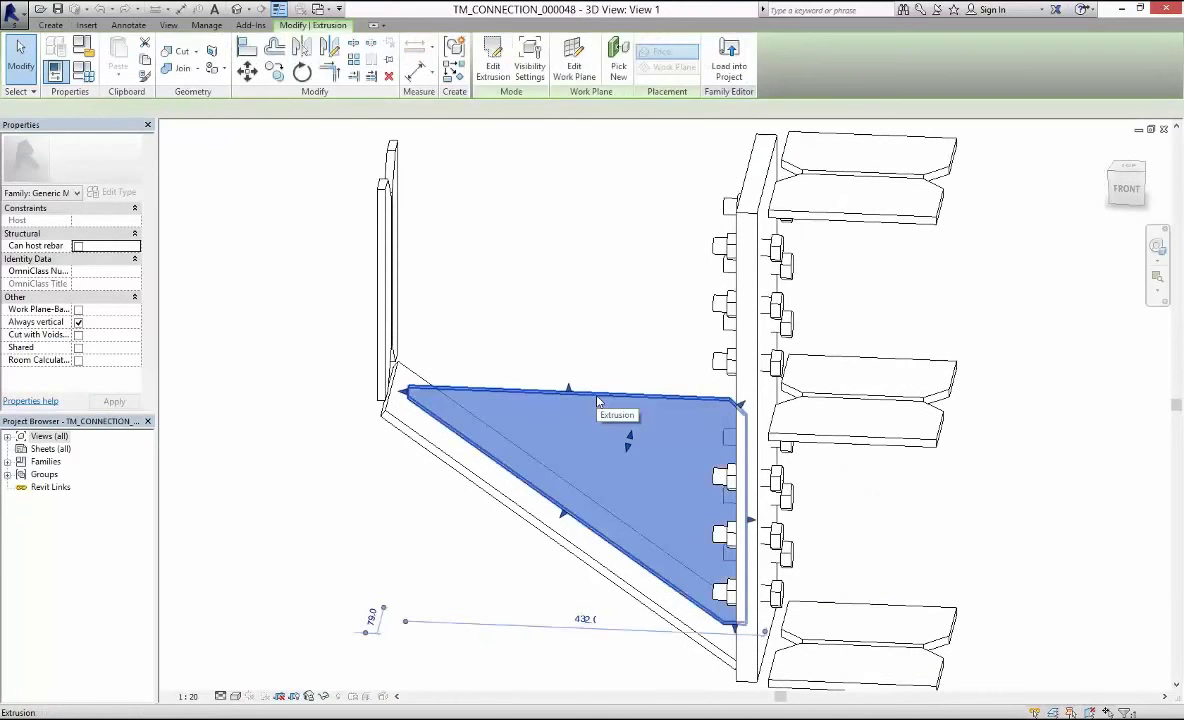
pyautogui.click(1164, 131)
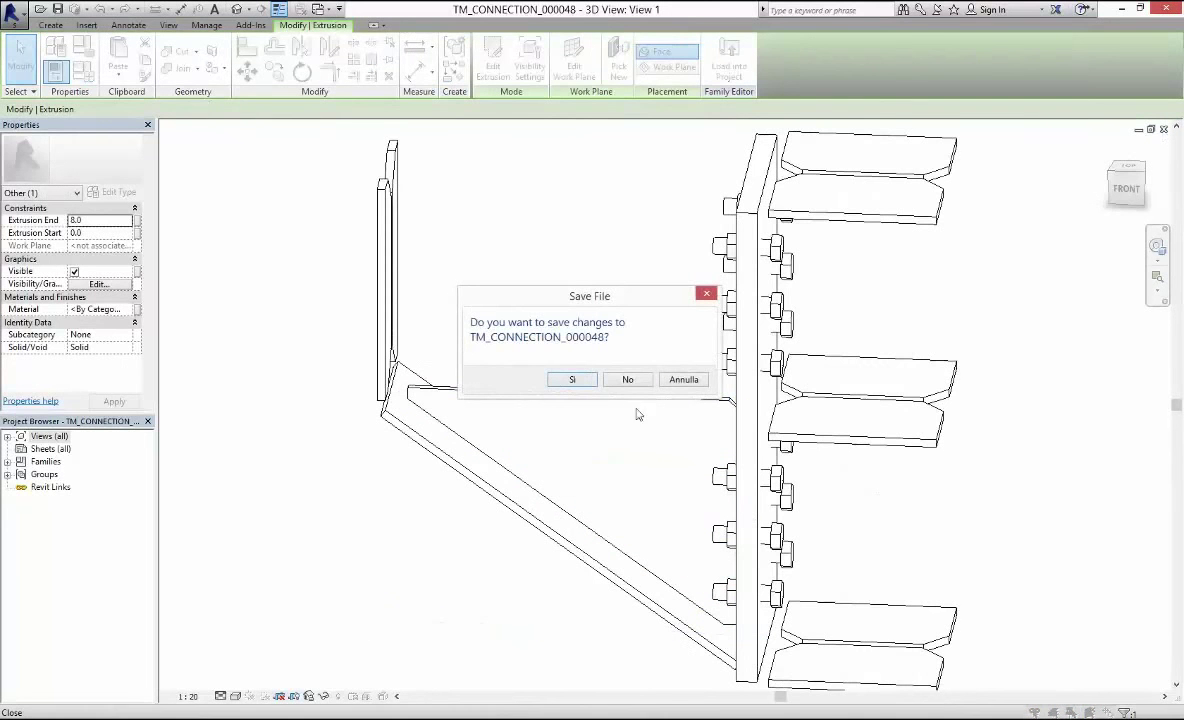
pyautogui.click(641, 386)
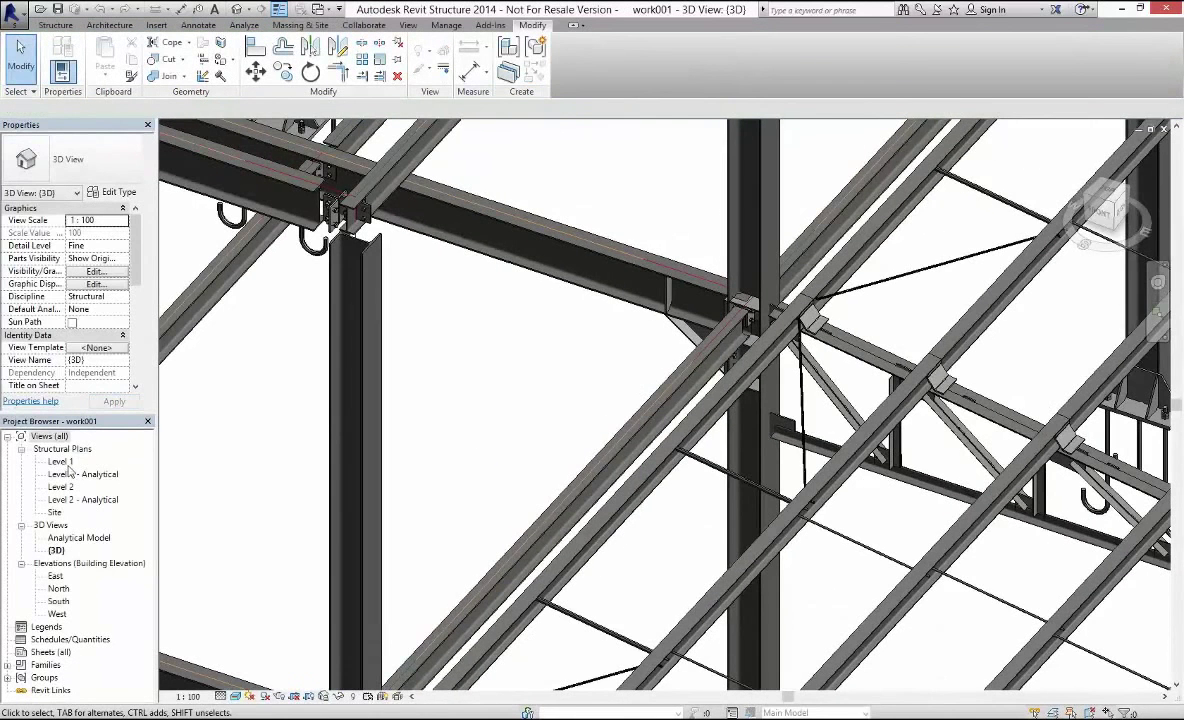
pyautogui.click(66, 464)
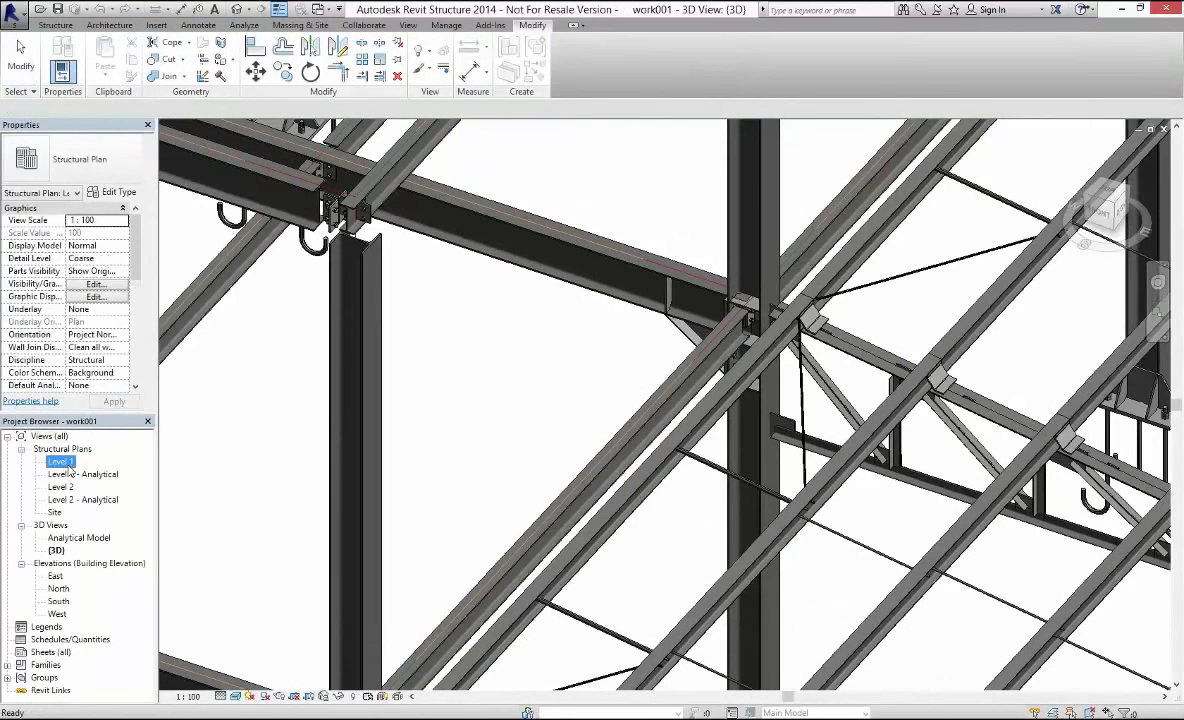
pyautogui.click(72, 474)
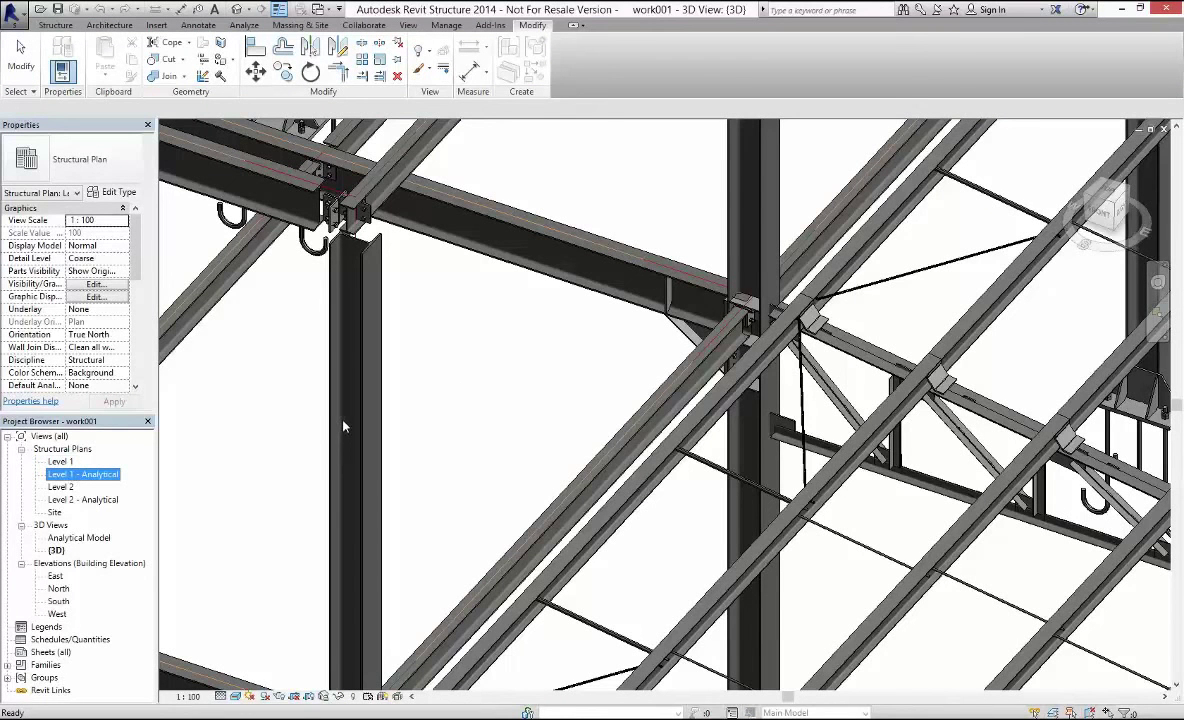
pyautogui.click(531, 396)
pyautogui.scroll(-5, 531, 396)
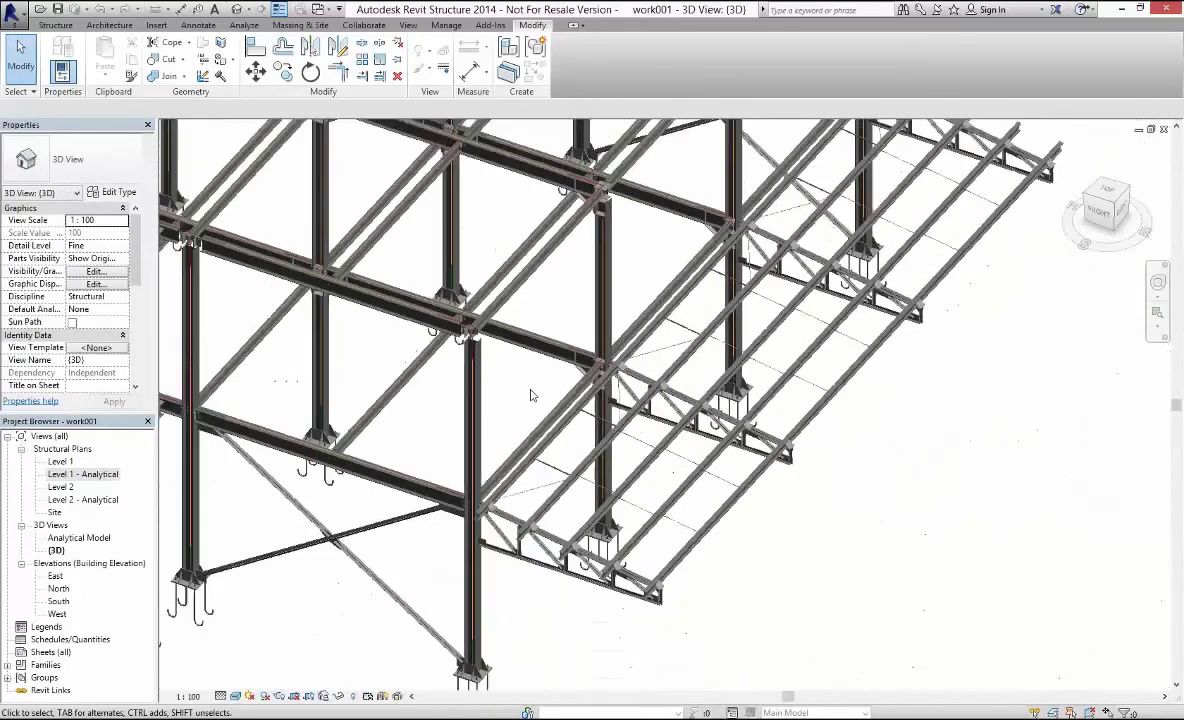